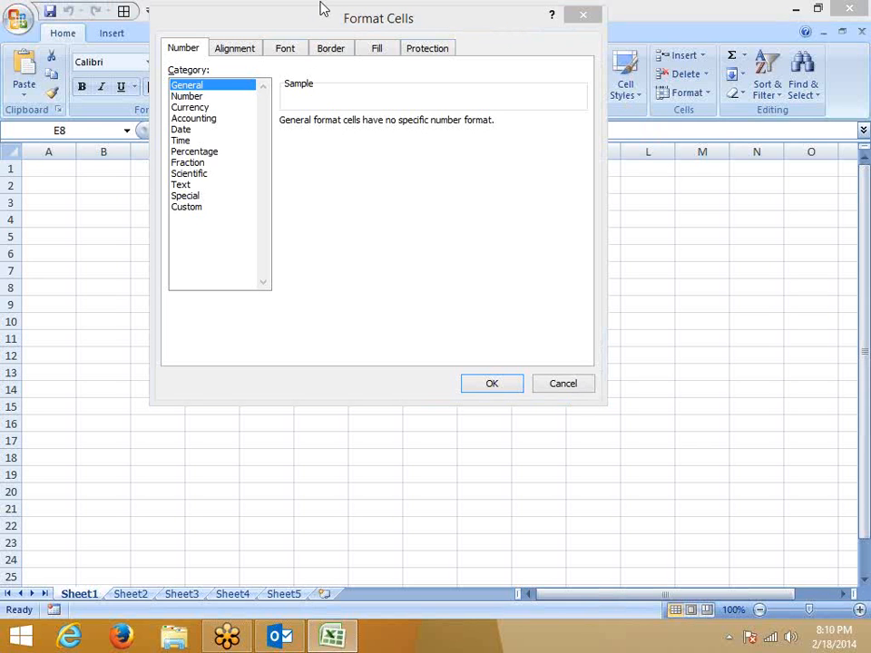
Move the Format Cells dialog lower and close it without applying any changes.
left_click_drag(325, 19, 324, 88)
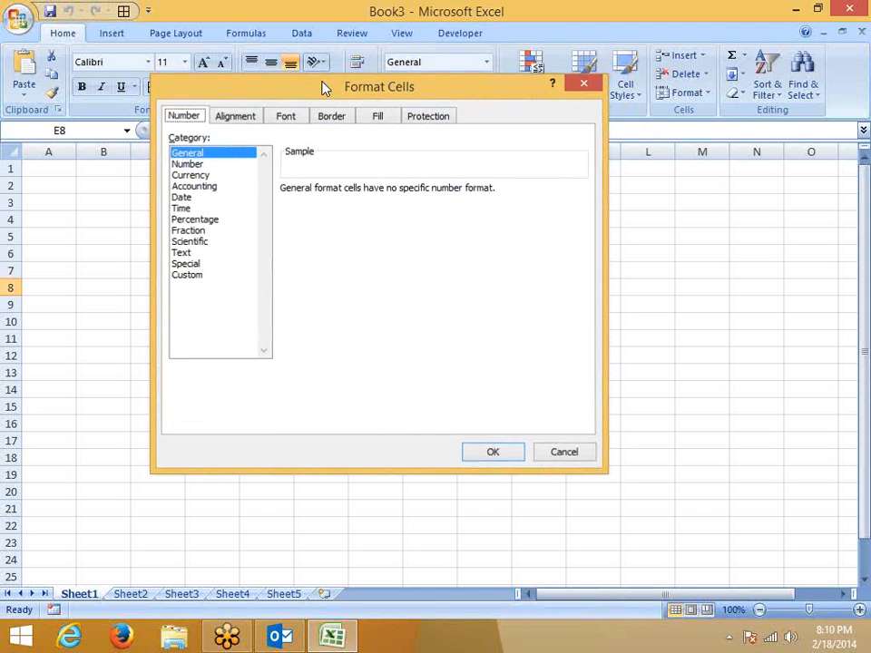
key("Escape")
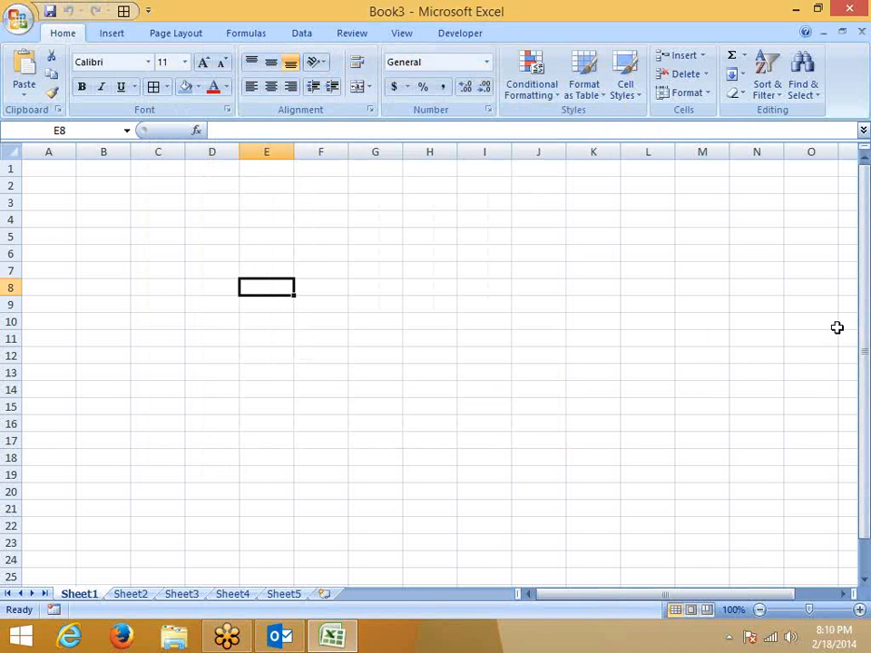
Enter the label A1 in cell A1 and '123 as text in B1.
left_click(58, 176)
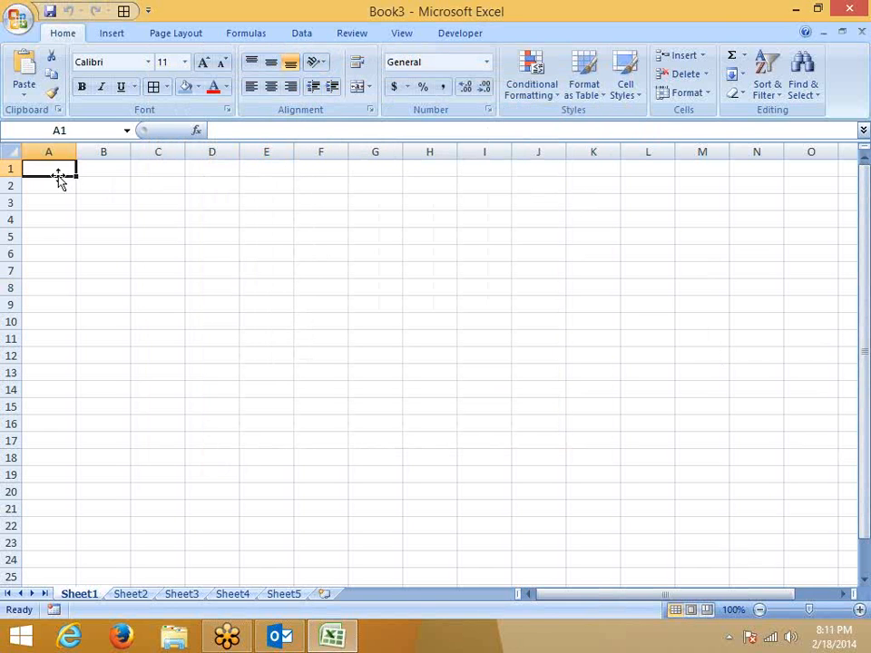
type("A")
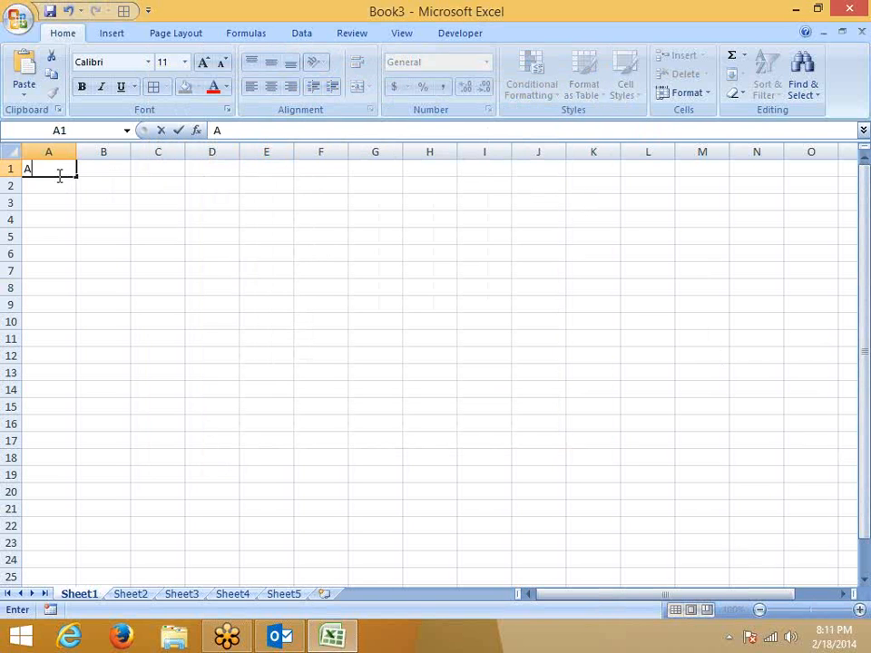
type("1")
key("Tab")
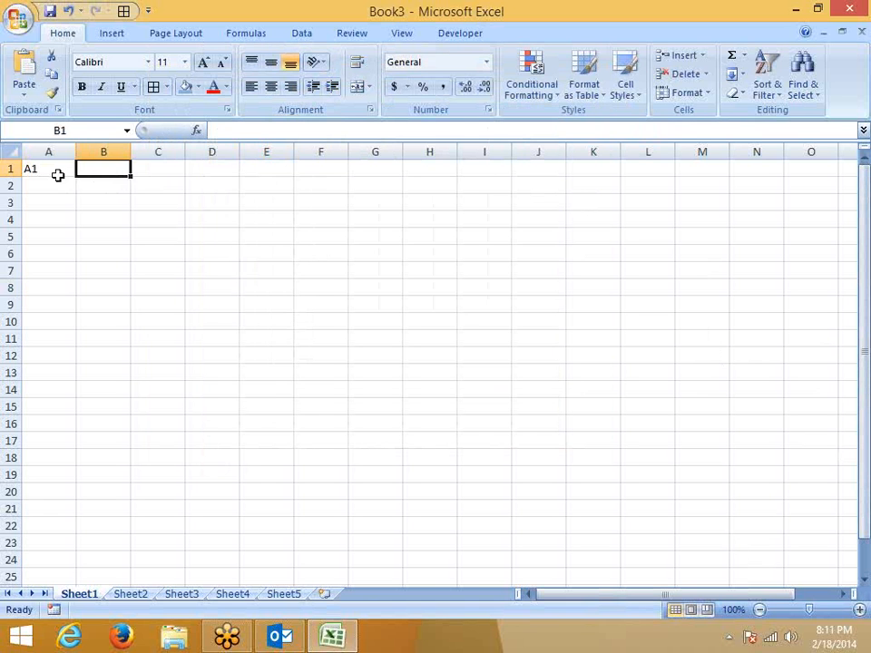
type("'123")
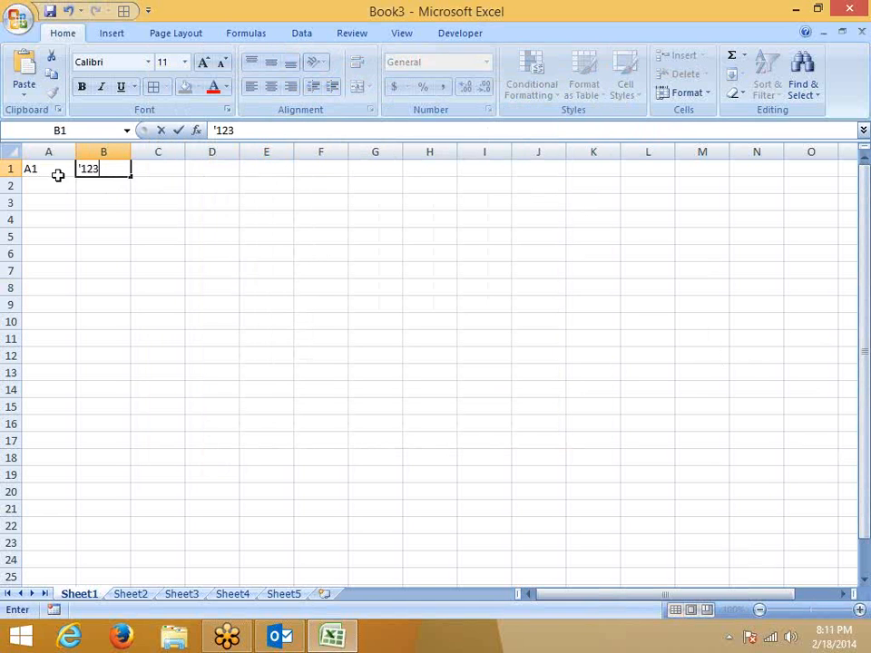
key("Return")
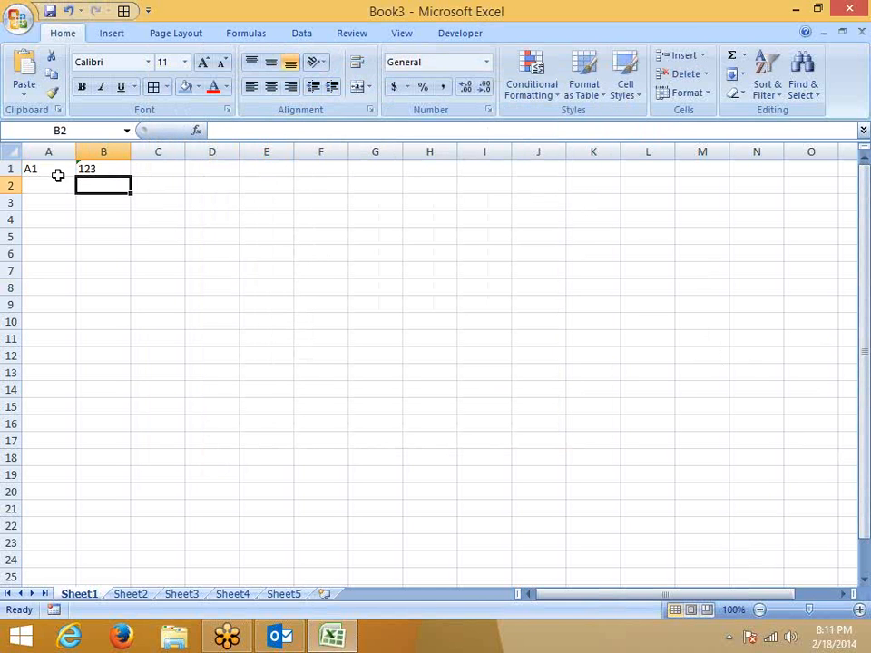
Enter 123 as a number in cell D1.
key("Up")
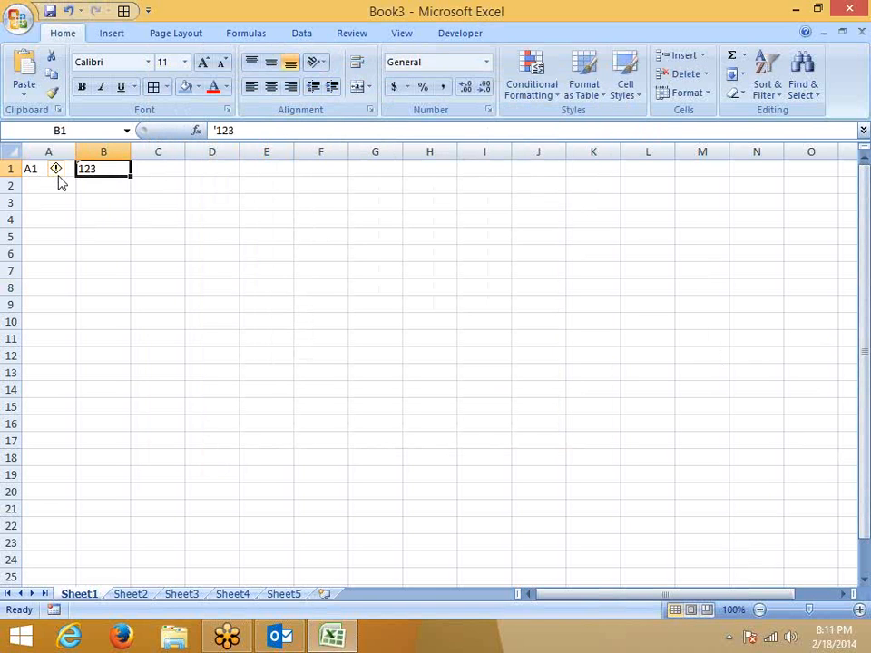
key("Right")
key("Right")
type("123")
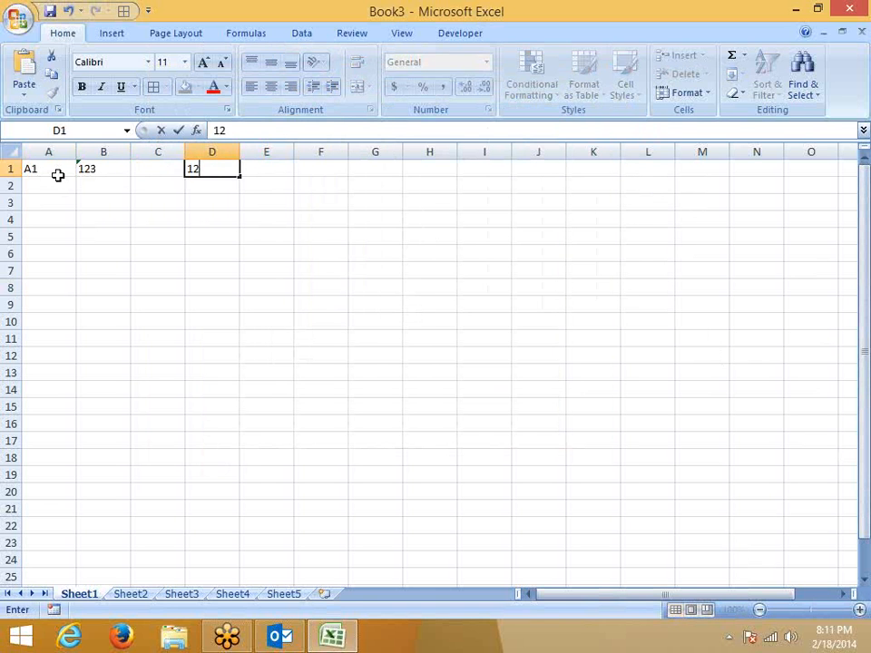
key("Right")
key("Right")
key("Right")
key("Right")
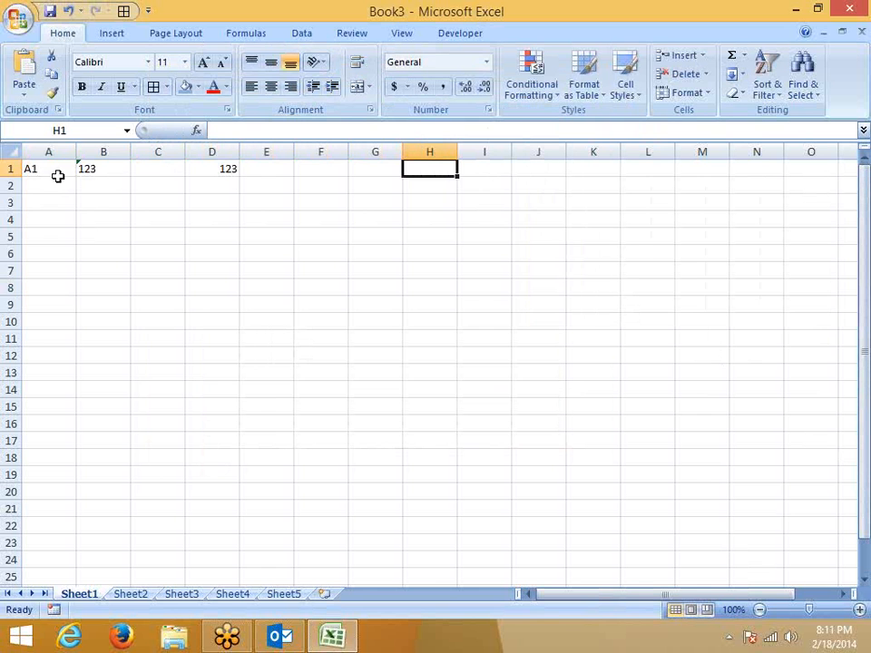
left_click(111, 40)
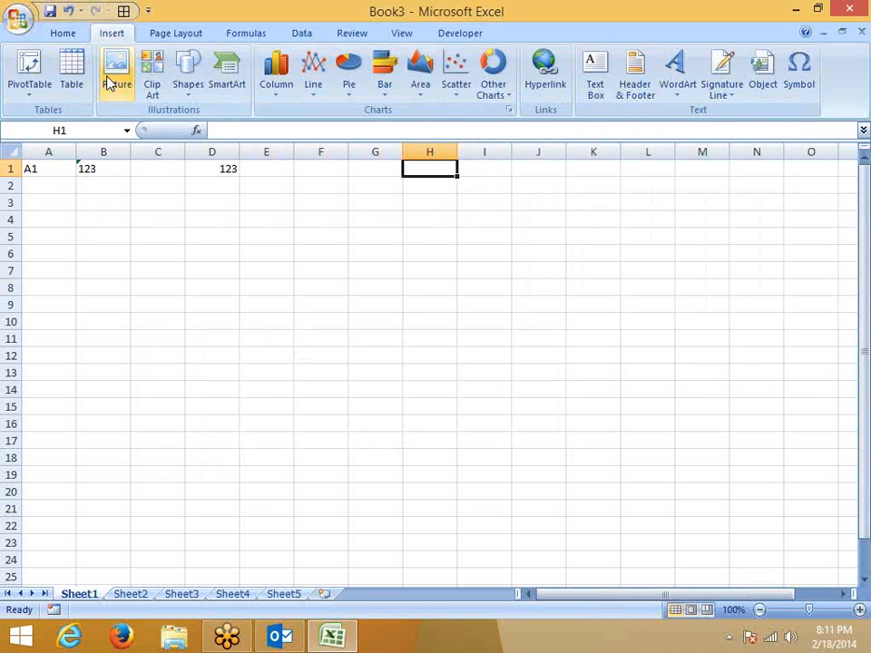
Skip the picture insert and draw a rectangle from H1, nudged slightly left.
left_click(109, 83)
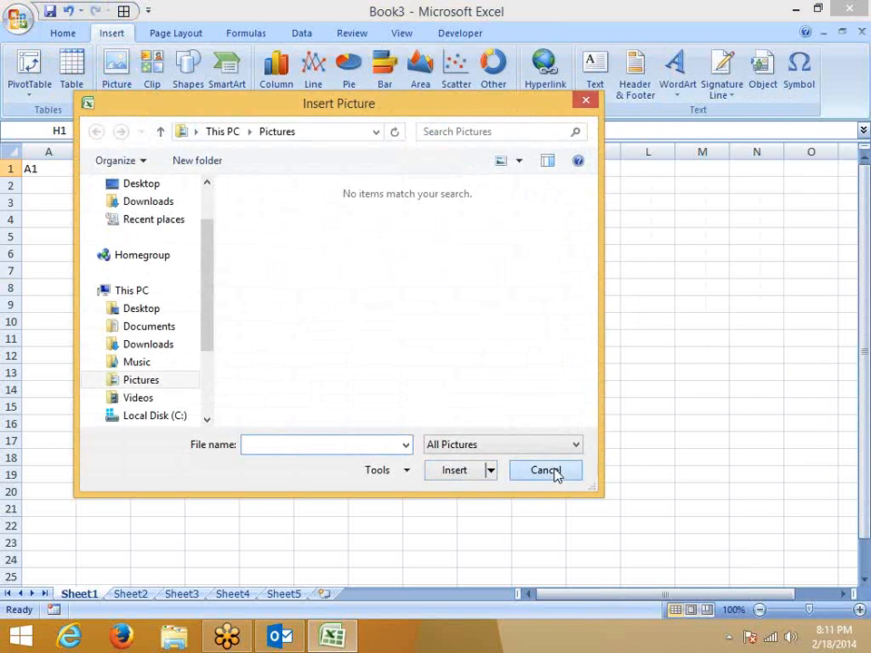
left_click(547, 470)
left_click(186, 80)
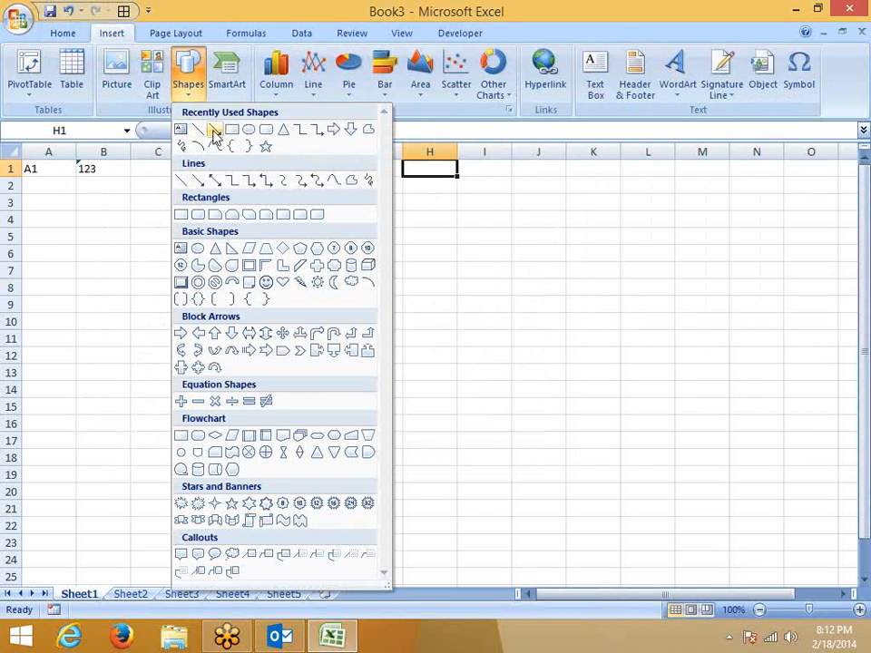
left_click(231, 129)
left_click_drag(411, 166, 513, 254)
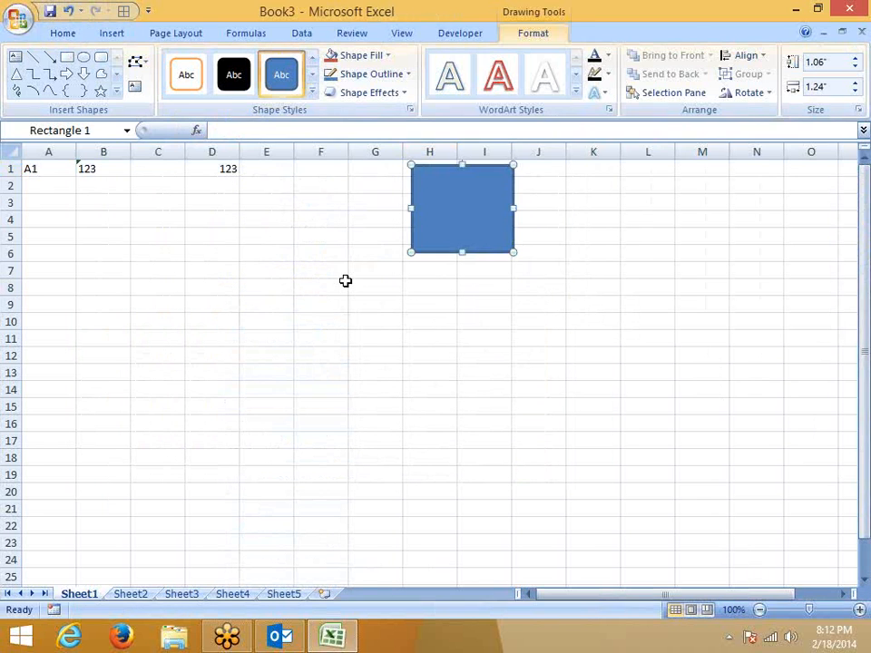
left_click_drag(447, 255, 437, 257)
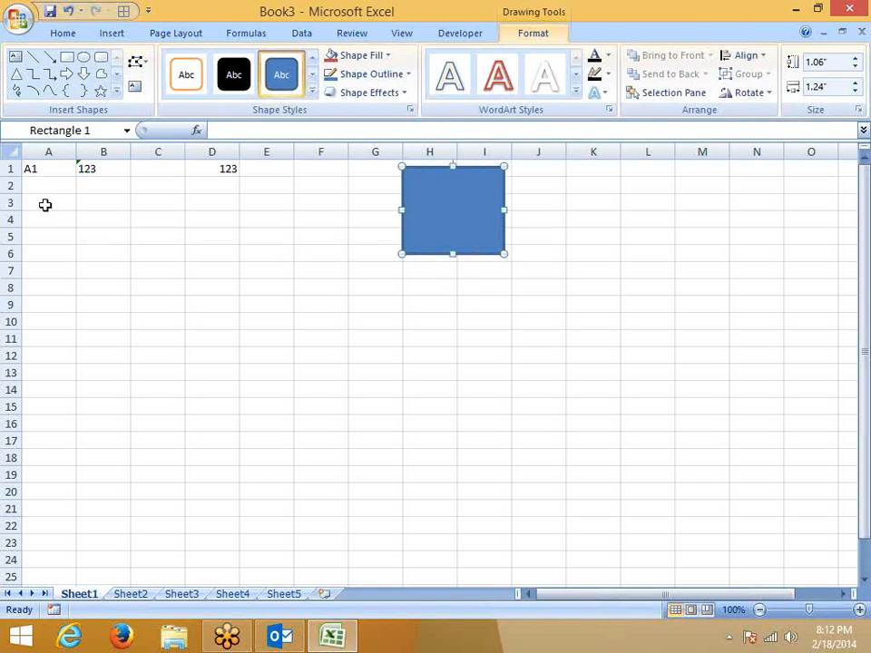
Deselect the rectangle by selecting row 1, A1:B12, C9 and D1:D2.
left_click(13, 168)
left_click_drag(47, 169, 94, 352)
left_click(177, 302)
left_click_drag(211, 170, 213, 188)
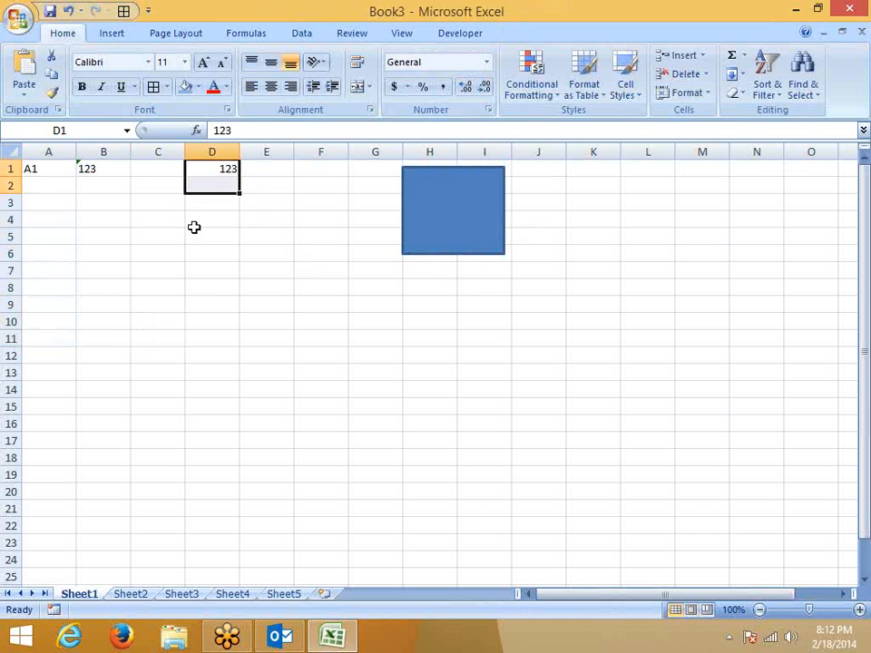
Select D1 (123) and bring up Format Cells on its Number tab.
left_click(194, 225)
left_click(189, 192)
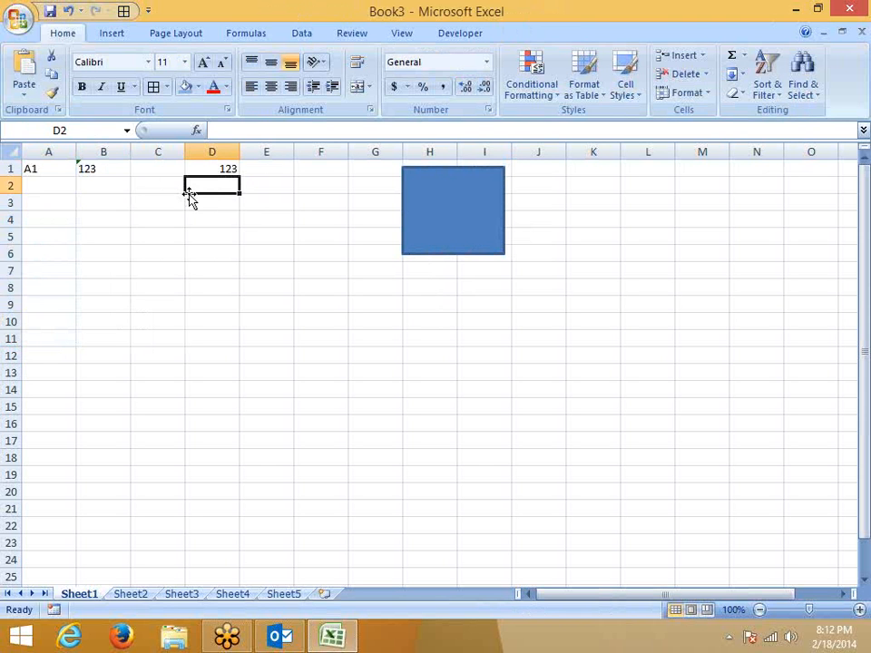
left_click(209, 168)
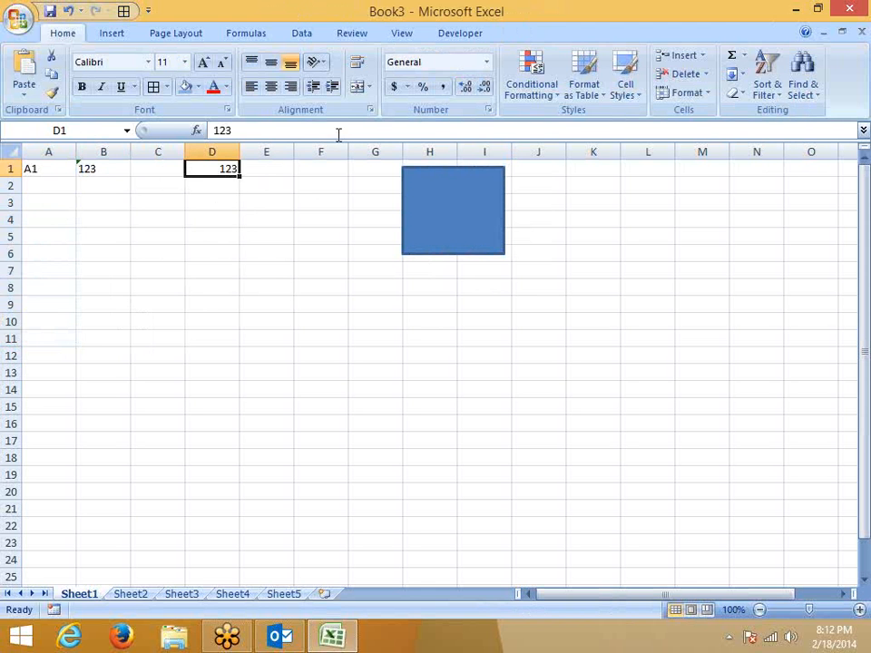
left_click(371, 110)
left_click_drag(336, 92, 496, 94)
left_click(345, 123)
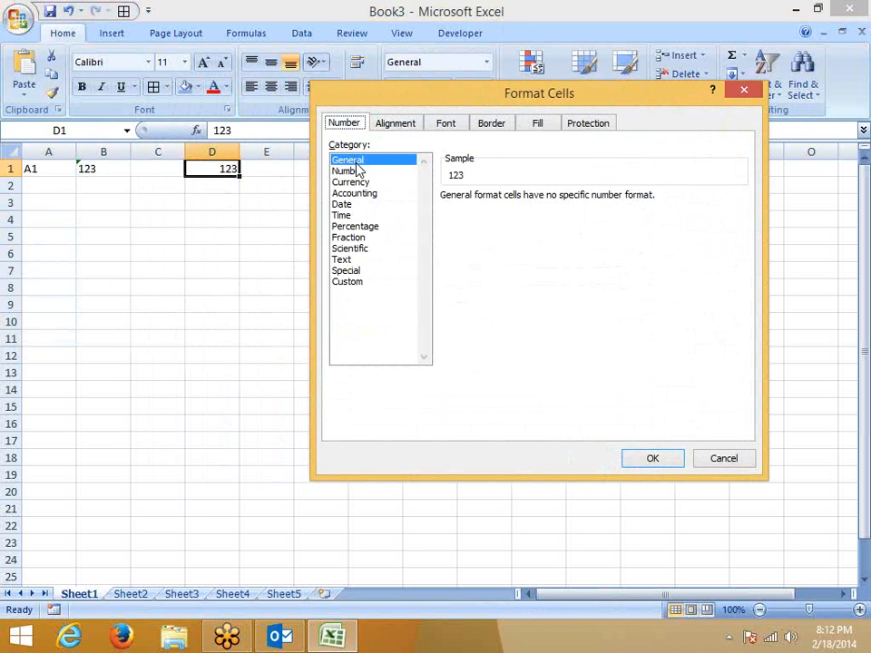
Pick the Number category for D1, previewing 123.00 with 2 decimals.
left_click(360, 174)
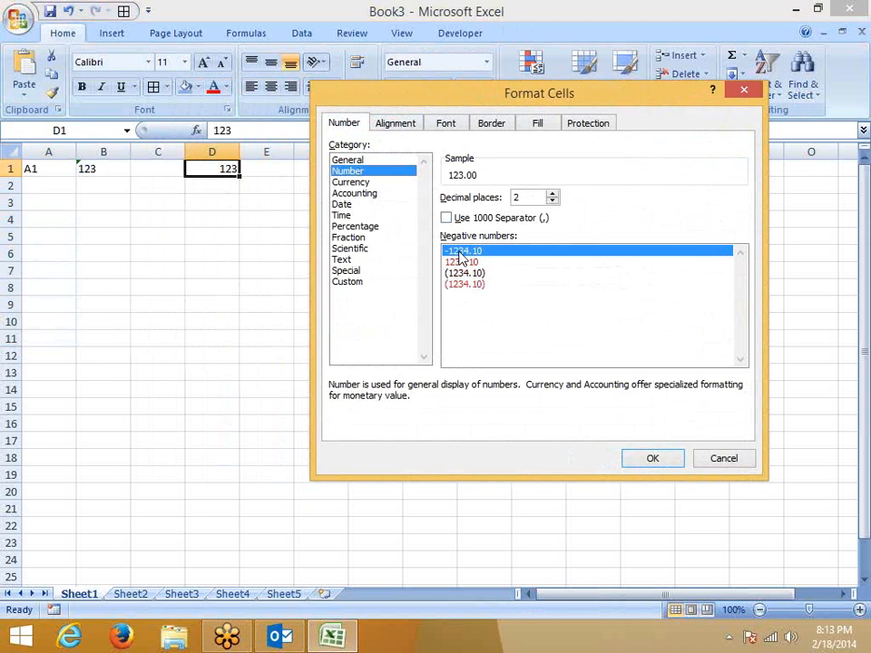
Choose the red 1234.10 negative style and apply the Number format to D1.
left_click(454, 263)
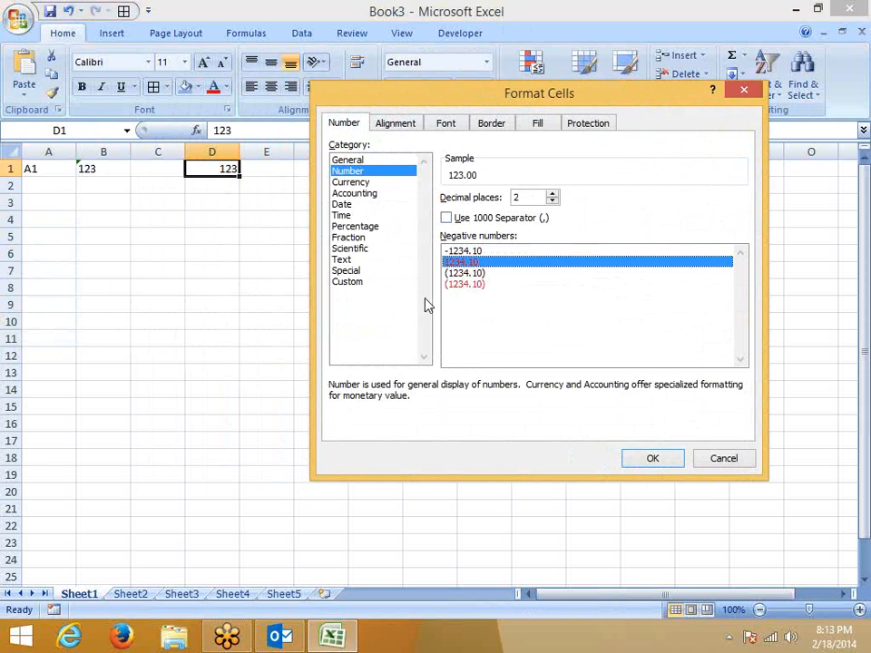
left_click(865, 85)
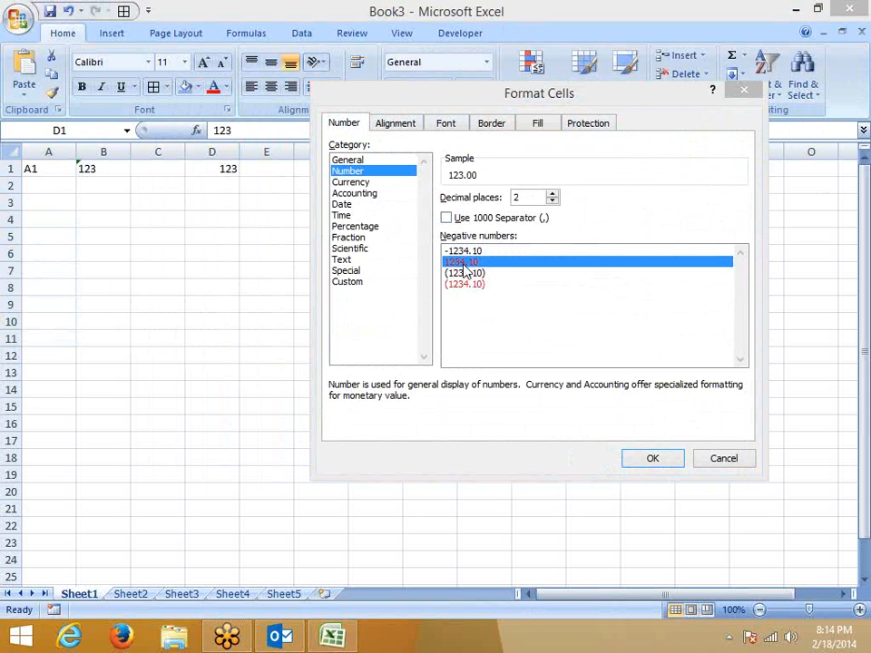
left_click(468, 260)
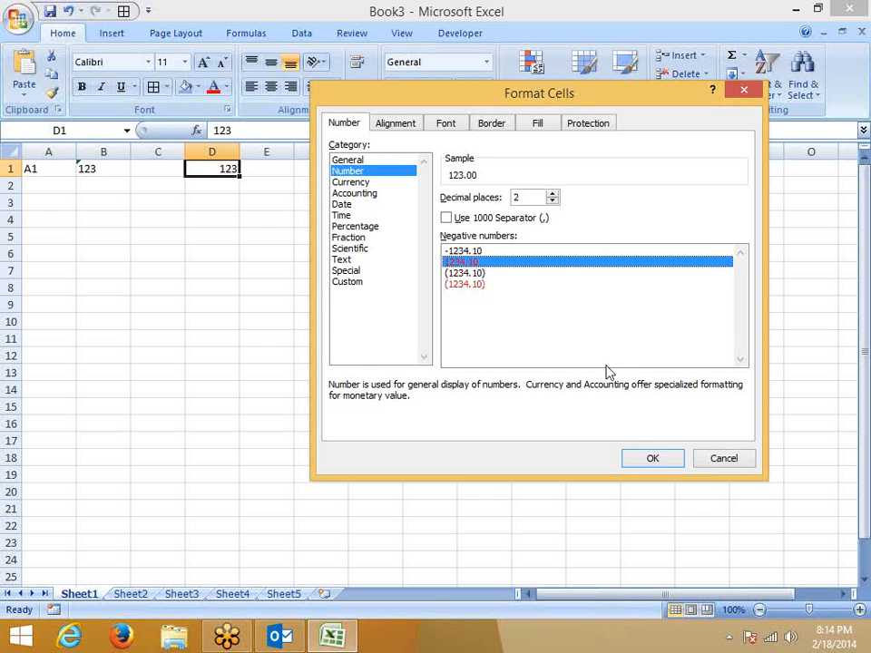
left_click(659, 458)
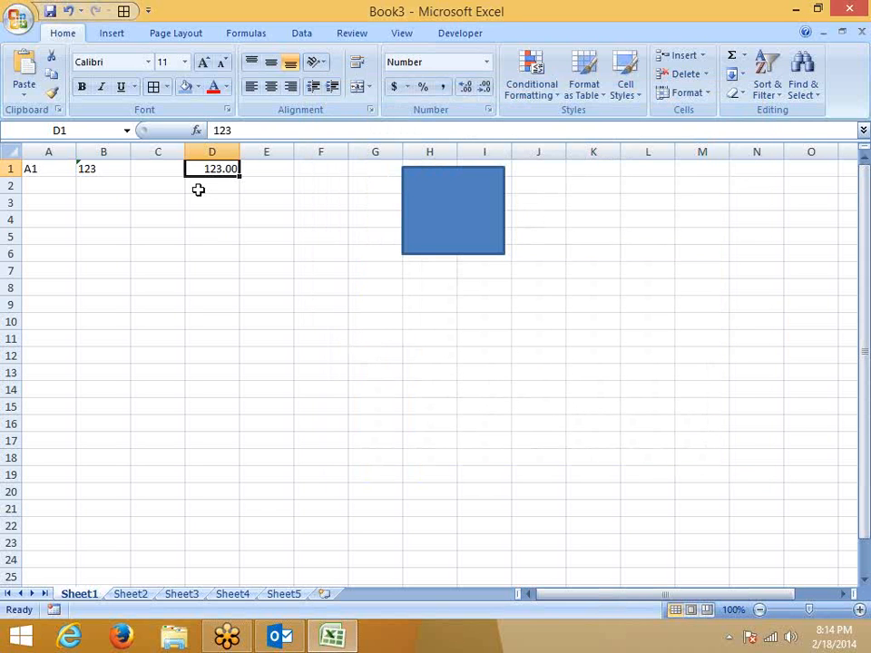
Enter 1254, then -25114 in D1, and reopen its Format Cells dialog.
type("1254")
key("Return")
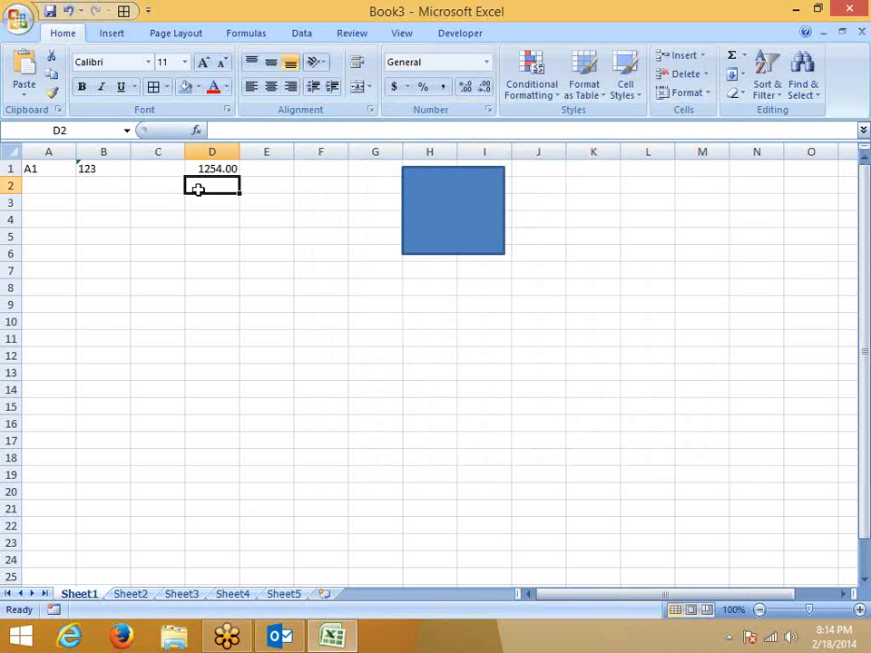
key("Up")
type("-25114")
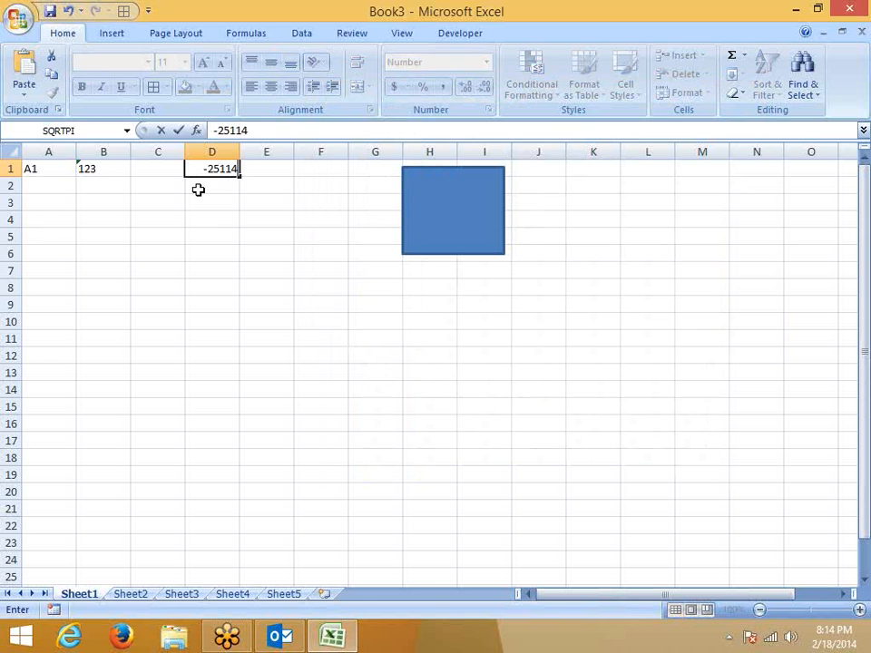
key("Return")
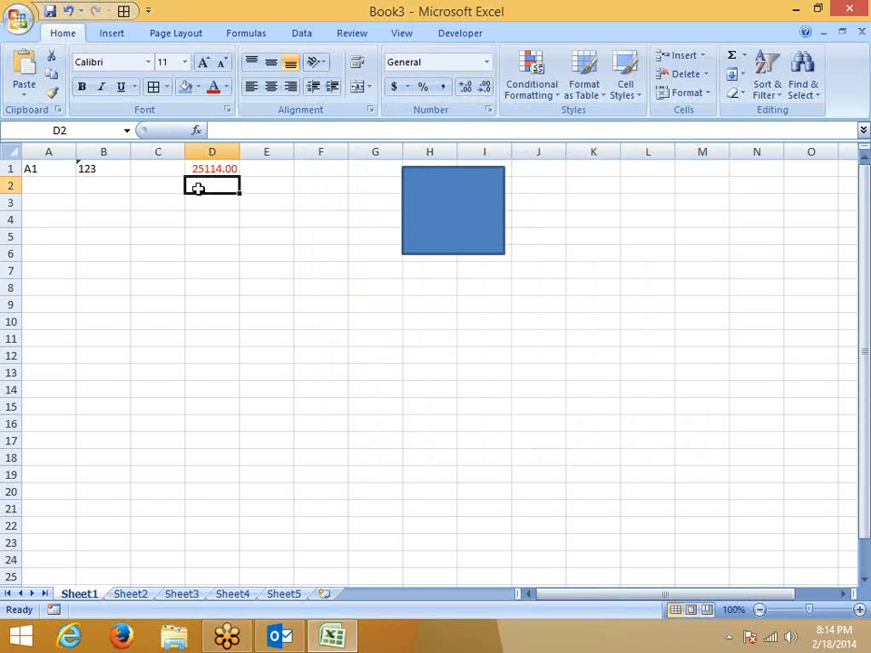
left_click(206, 167)
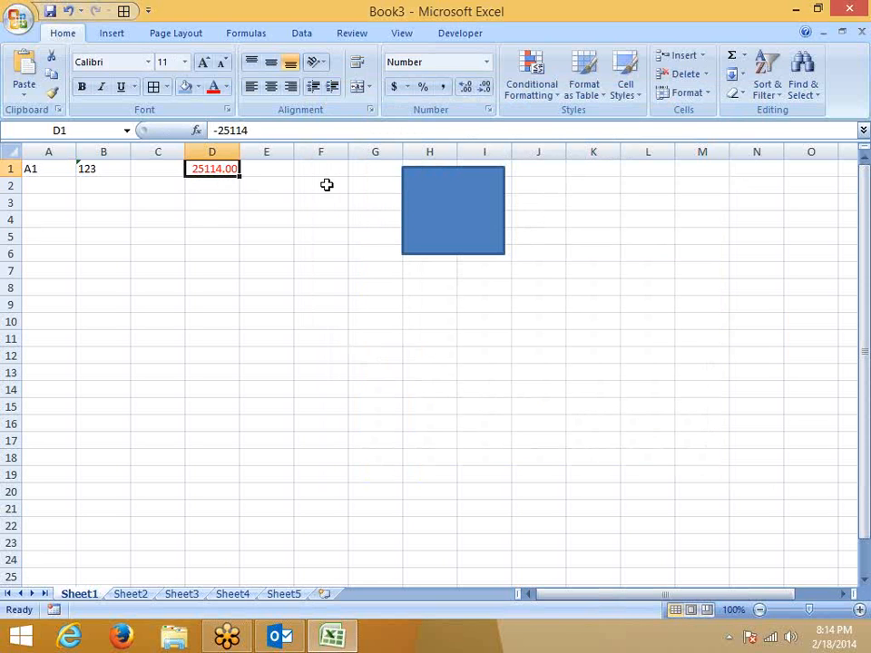
left_click(489, 111)
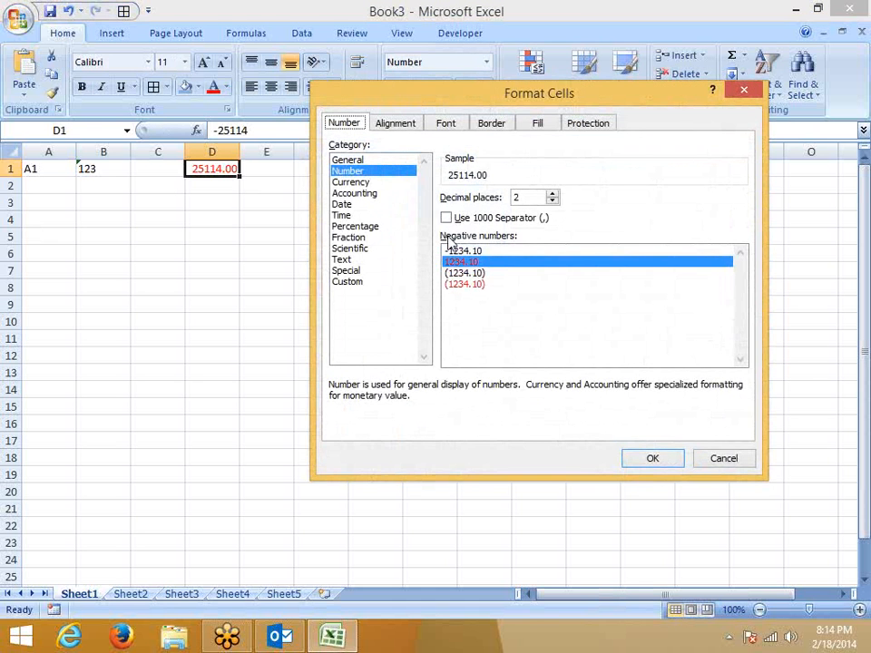
Switch D1 to Currency with the -$1,234.10 negative style, previewing -$25,114.00.
left_click_drag(459, 94, 396, 171)
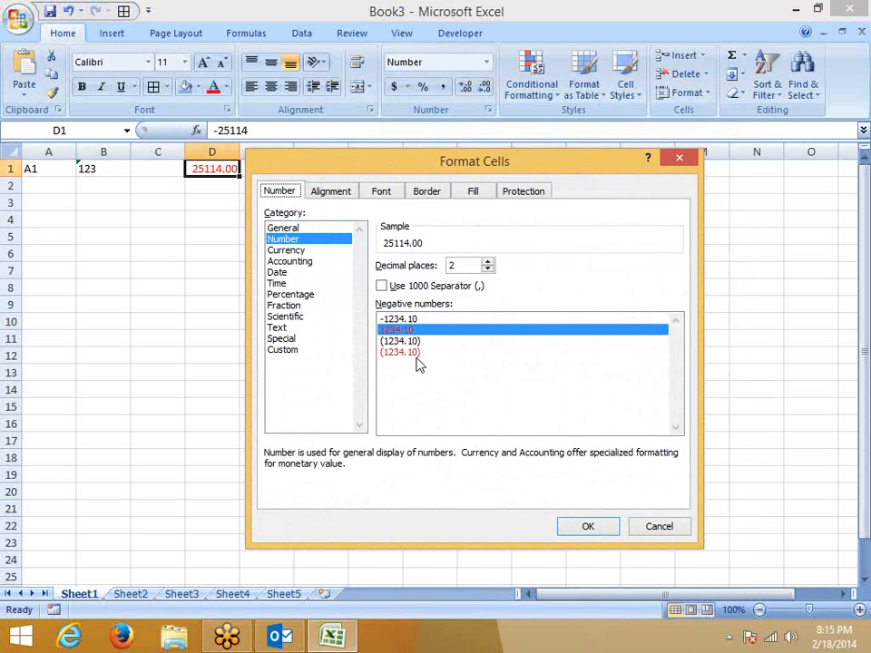
left_click(292, 251)
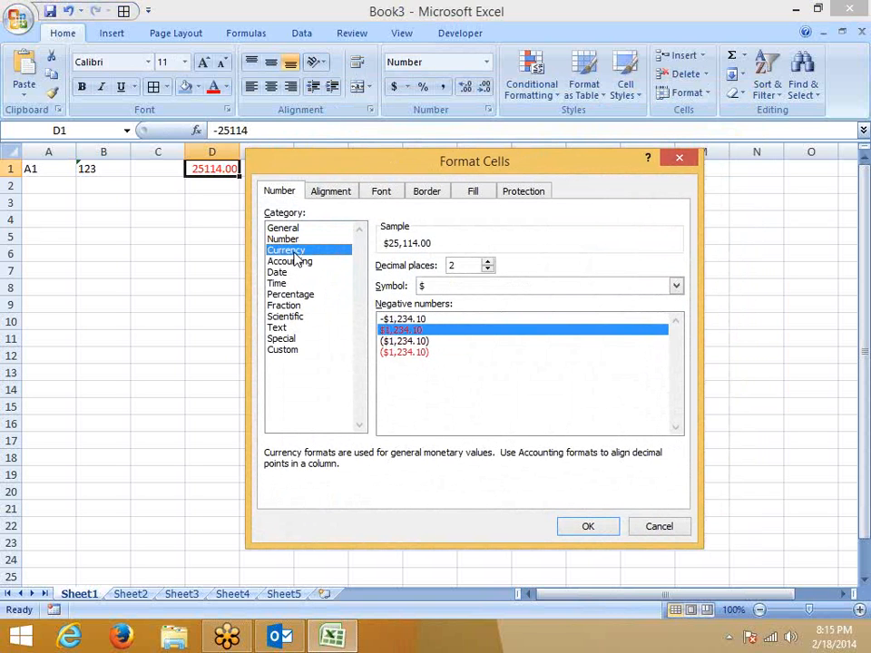
left_click(422, 321)
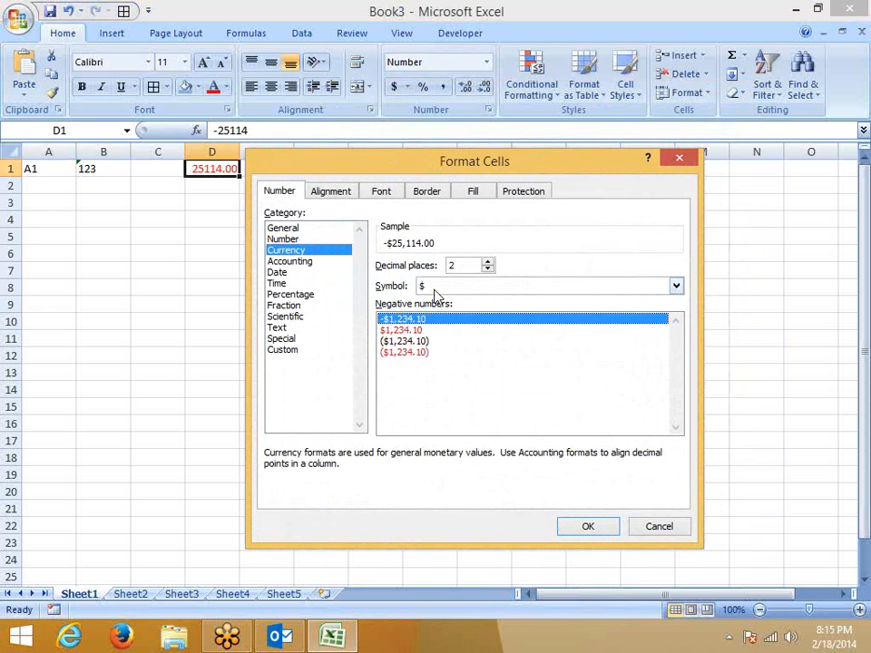
double_click(468, 265)
left_click(445, 287)
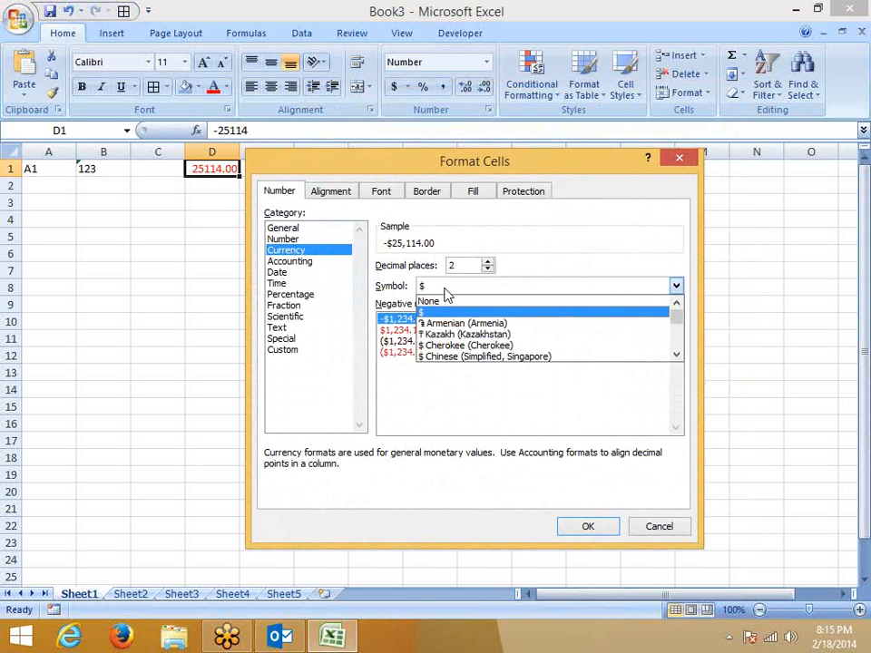
Pick the ₹ Hindi (India) symbol for D1, then change the category to Accounting.
key("Down")
key("Down")
key("Down")
key("Down")
key("Down")
key("Down")
key("Down")
key("Down")
key("Down")
key("Down")
key("Down")
key("Down")
key("Down")
key("Down")
key("Down")
key("Down")
key("Down")
key("Down")
key("Down")
key("Down")
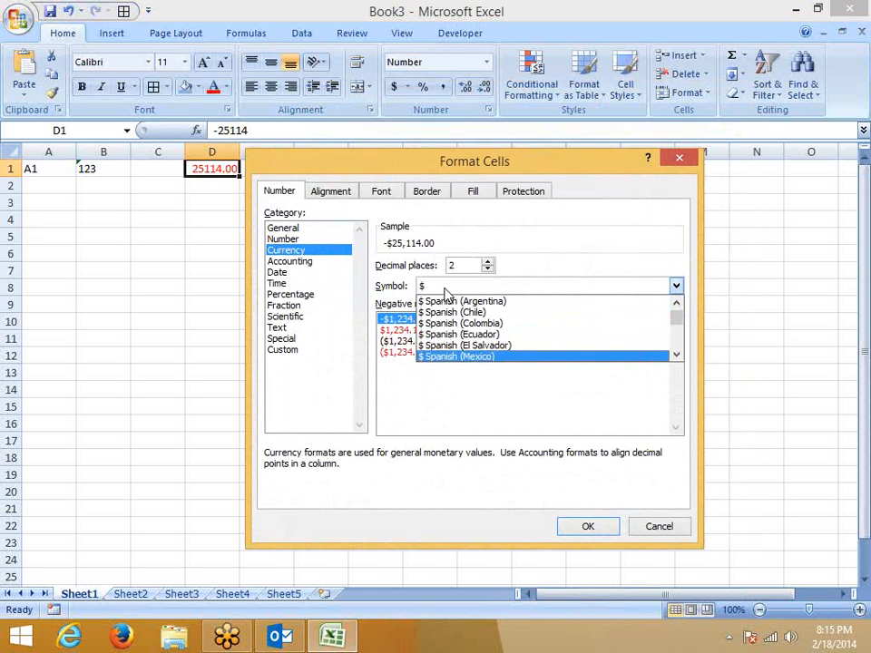
key("Down")
key("Down")
key("Down")
key("Down")
key("Down")
key("Down")
key("Down")
key("Down")
key("Down")
key("Down")
key("Down")
key("Down")
key("Down")
key("Down")
key("Down")
key("Down")
key("Down")
key("Down")
key("Down")
key("Down")
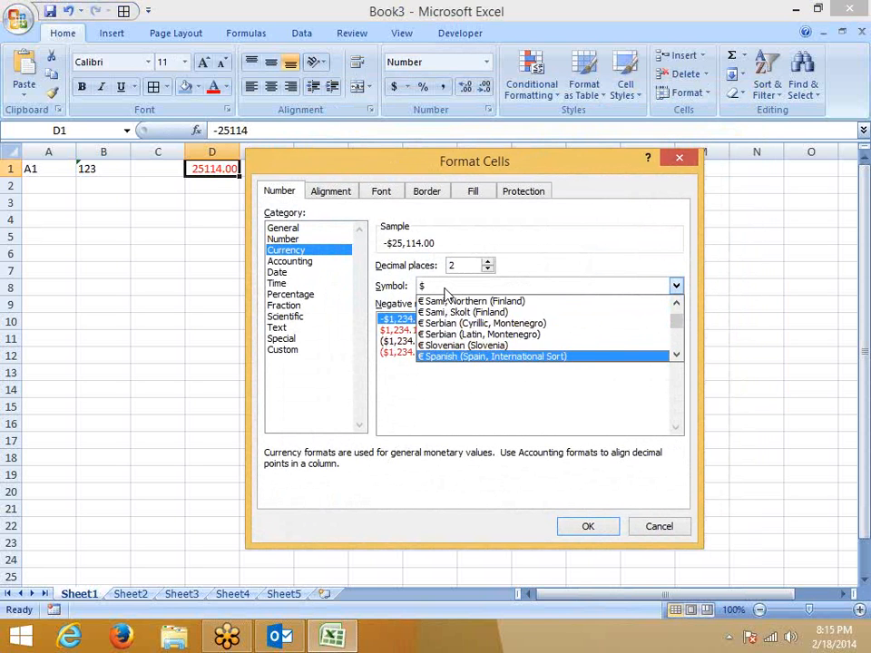
key("Down")
key("Down")
key("Down")
key("Down")
key("Down")
key("Down")
key("Down")
key("Down")
key("Down")
key("Down")
key("Down")
key("Down")
key("Down")
key("Down")
key("Down")
key("Down")
key("Down")
key("Down")
key("Down")
key("Down")
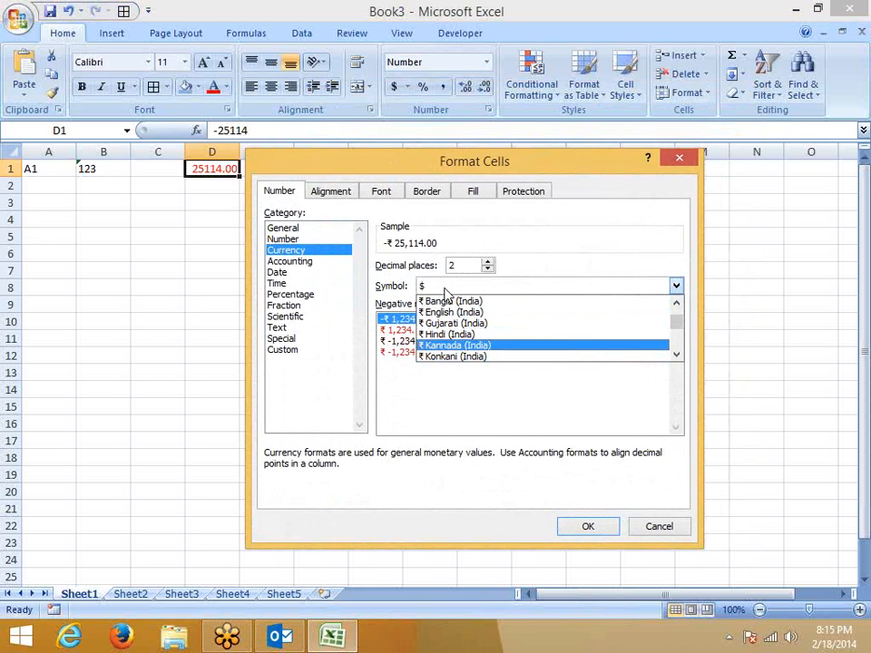
key("Up")
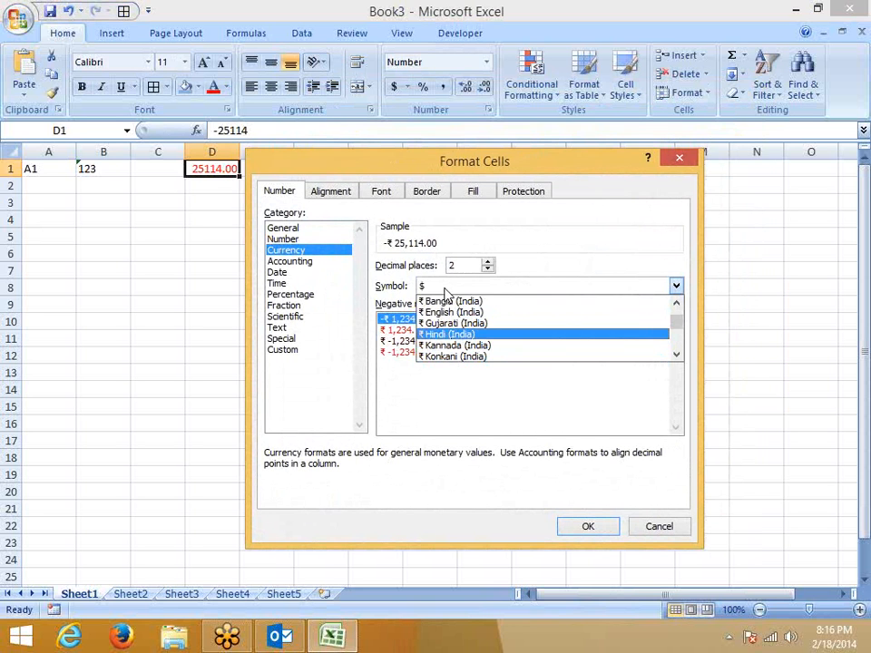
left_click(453, 335)
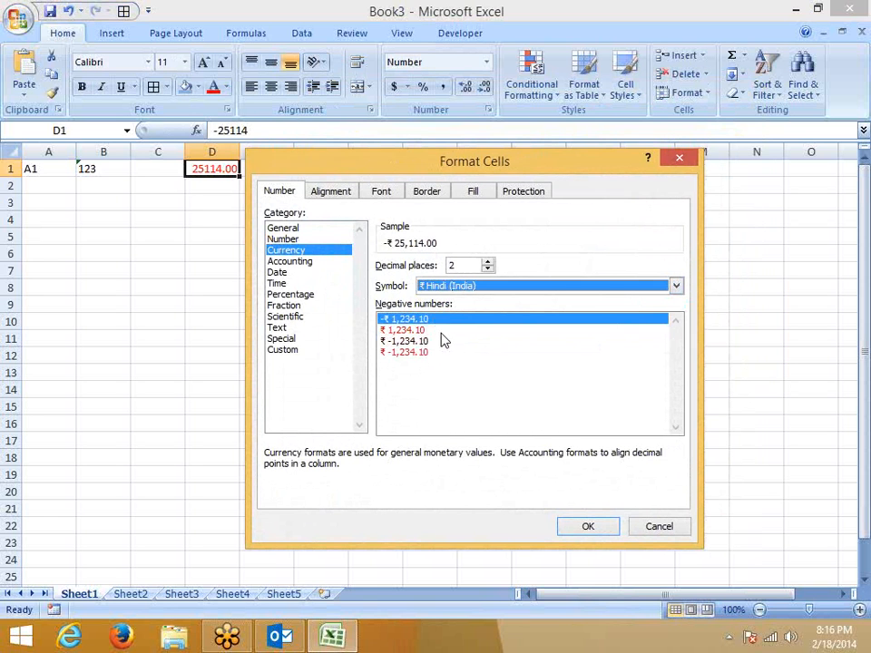
left_click(303, 262)
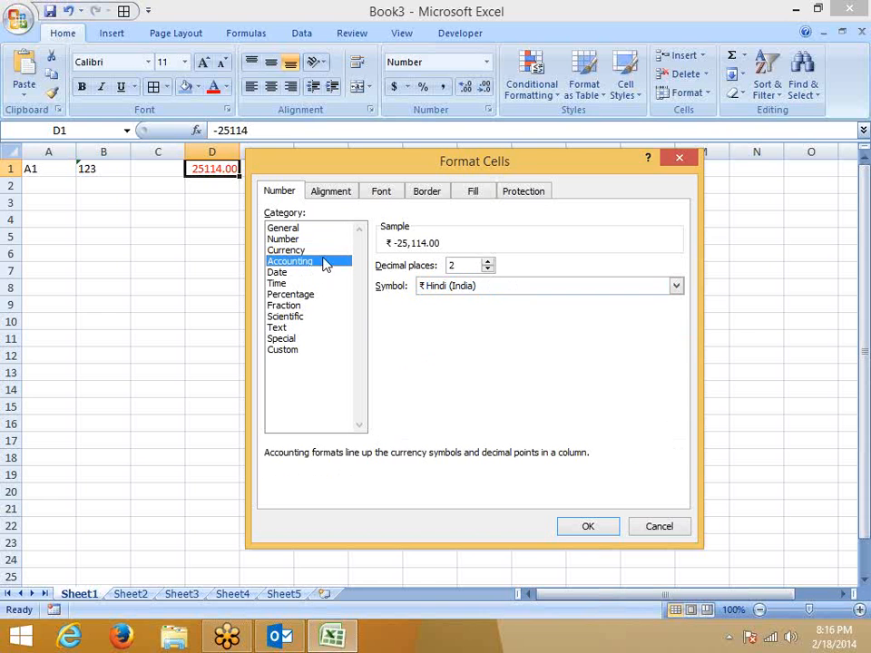
Preview INR, SDD, USD and CAD in the Accounting symbol list, keeping the rupee.
left_click(451, 288)
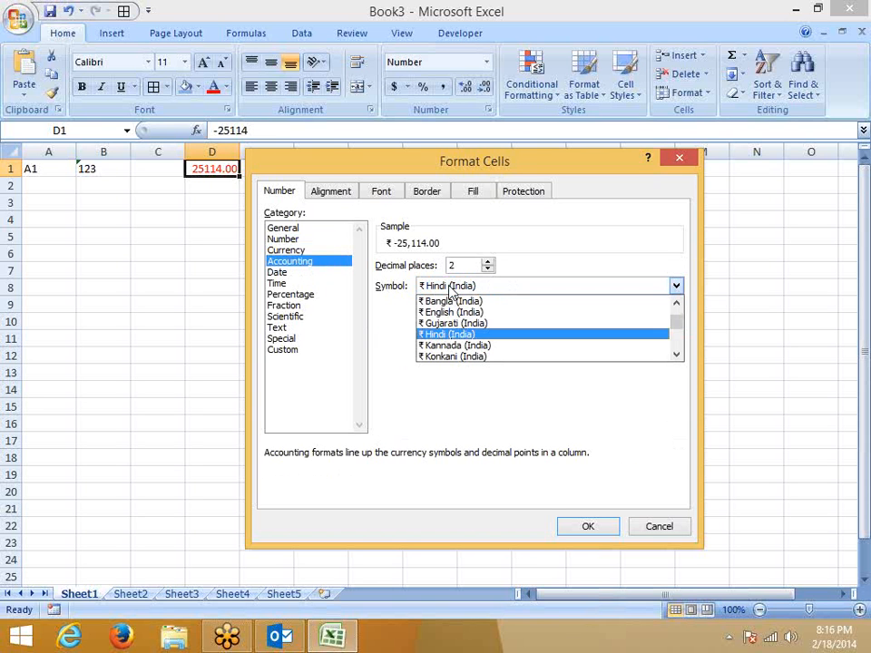
key("i")
key("n")
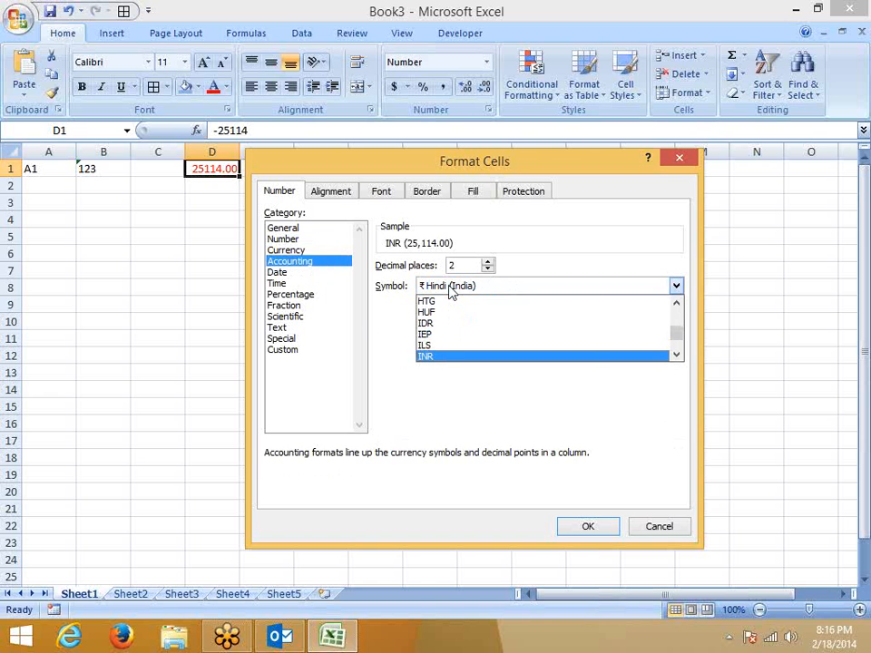
key("u")
key("s")
key("d")
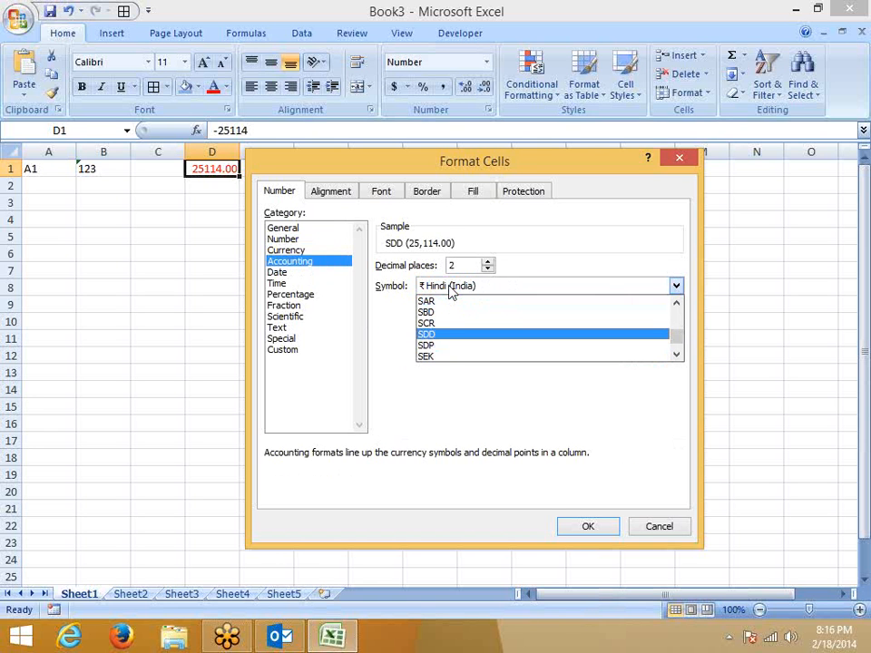
key("u")
key("s")
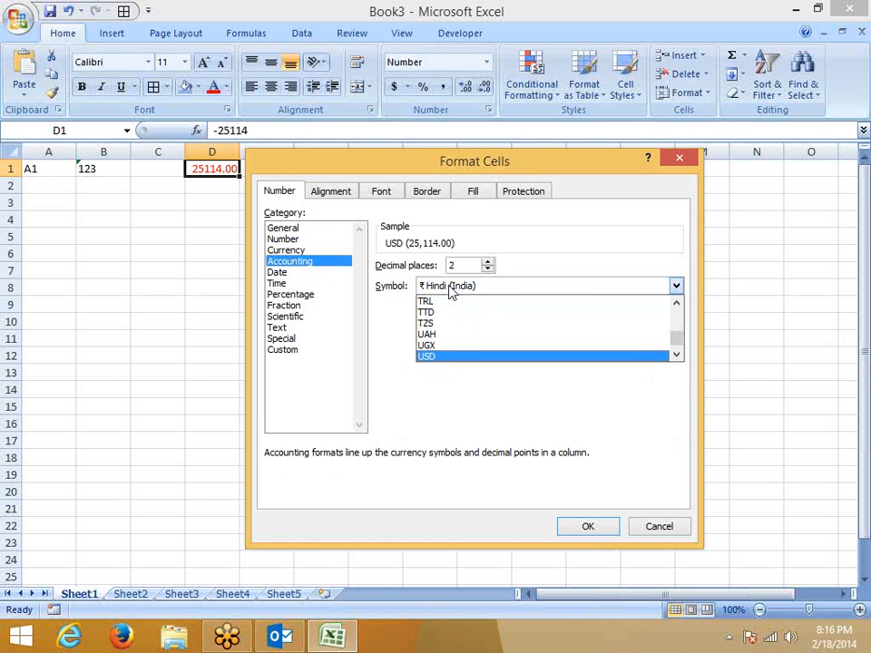
key("c")
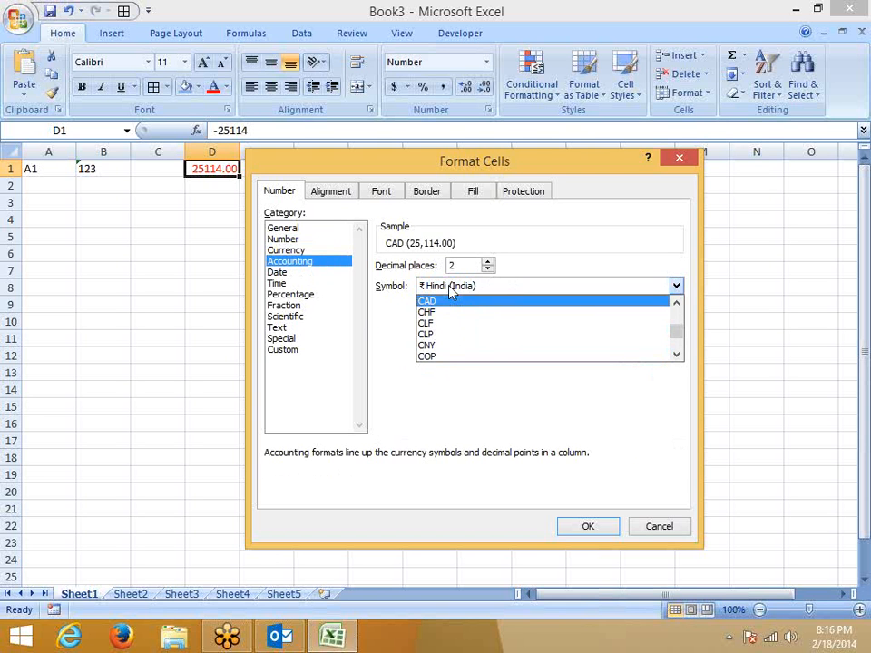
left_click(450, 287)
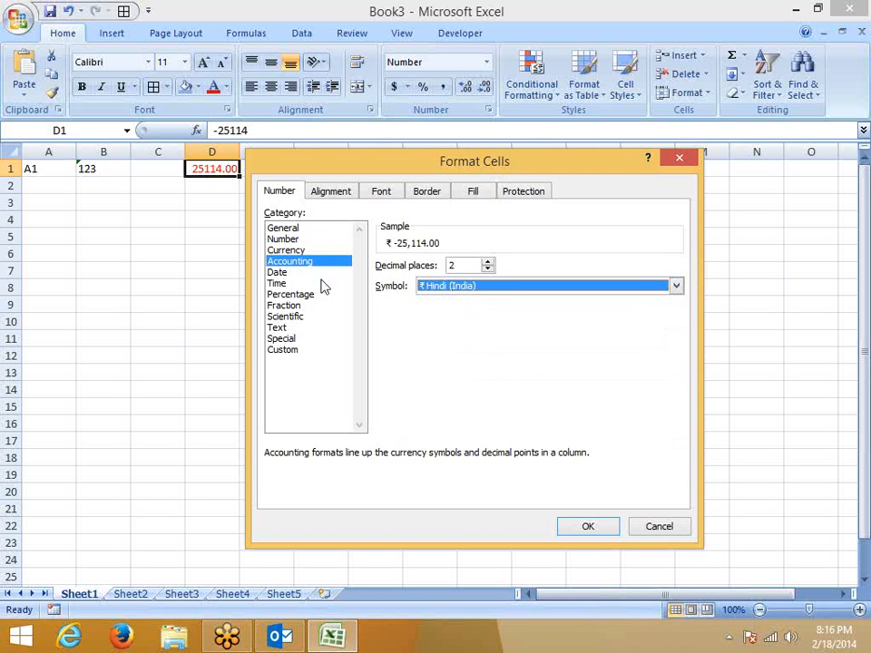
Cancel the Format Cells dialog so D1's formatting stays unapplied.
left_click(432, 288)
scroll(446, 336, "up", 6)
scroll(446, 335, "up", 2)
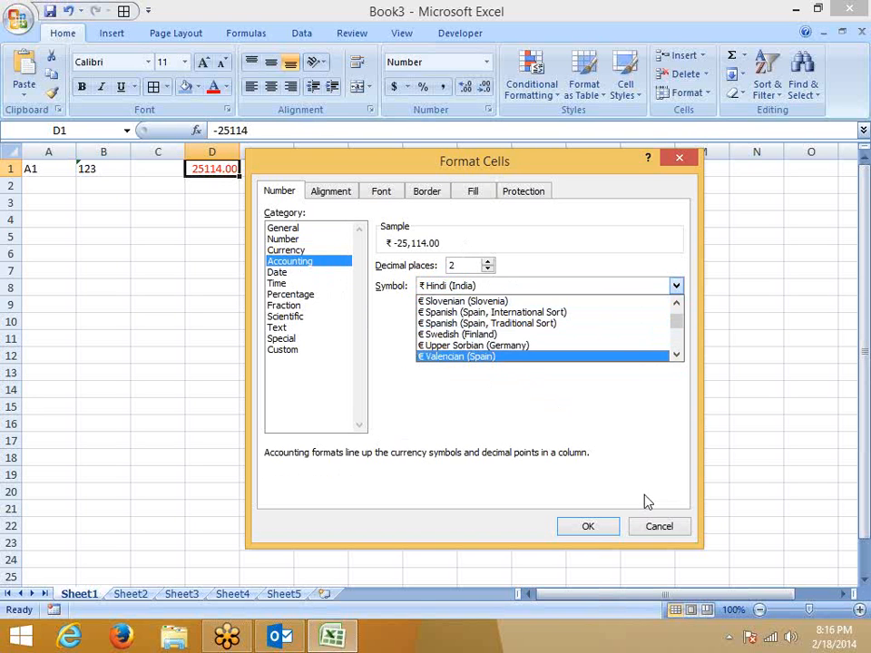
left_click(659, 527)
On Sheet2, enter =RANDBETWEEN(10,90) in cell A1.
left_click(133, 595)
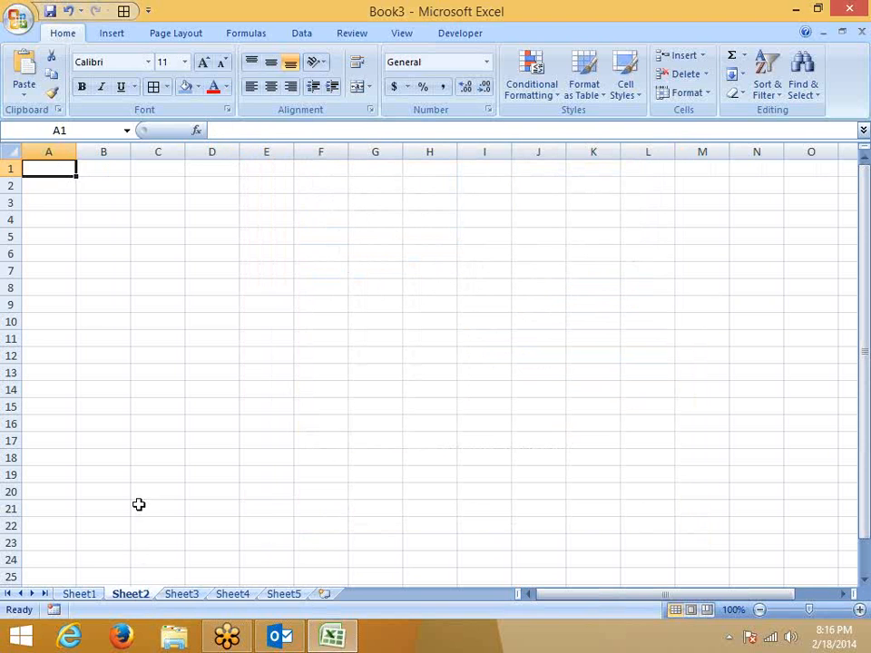
type("=ra")
key("Down")
key("Down")
key("Tab")
type("10,90")
key("Return")
Select A1:G16 and fill the random-number formula across and down the block.
left_click_drag(54, 169, 107, 169)
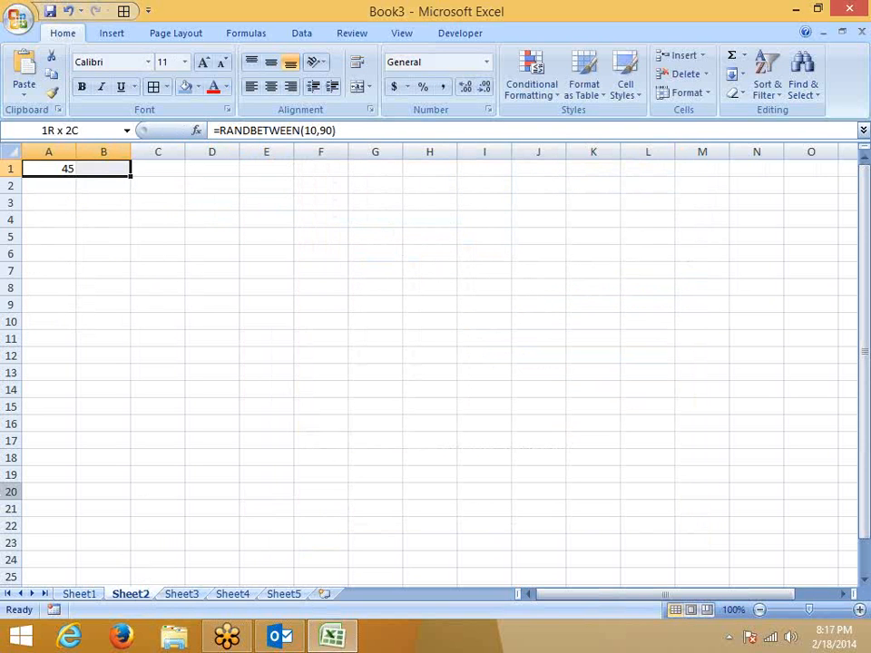
left_click(859, 110)
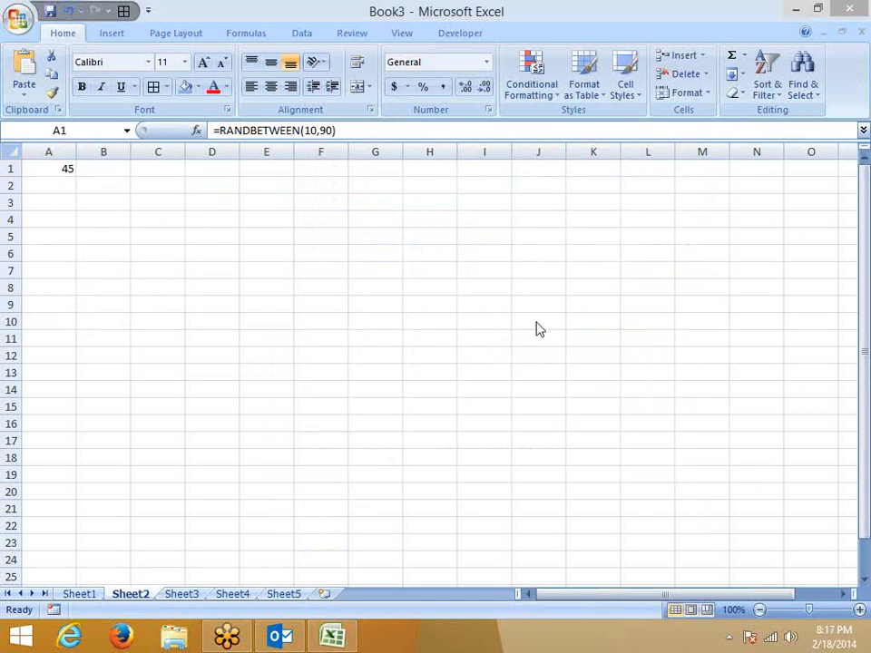
left_click_drag(54, 169, 88, 171)
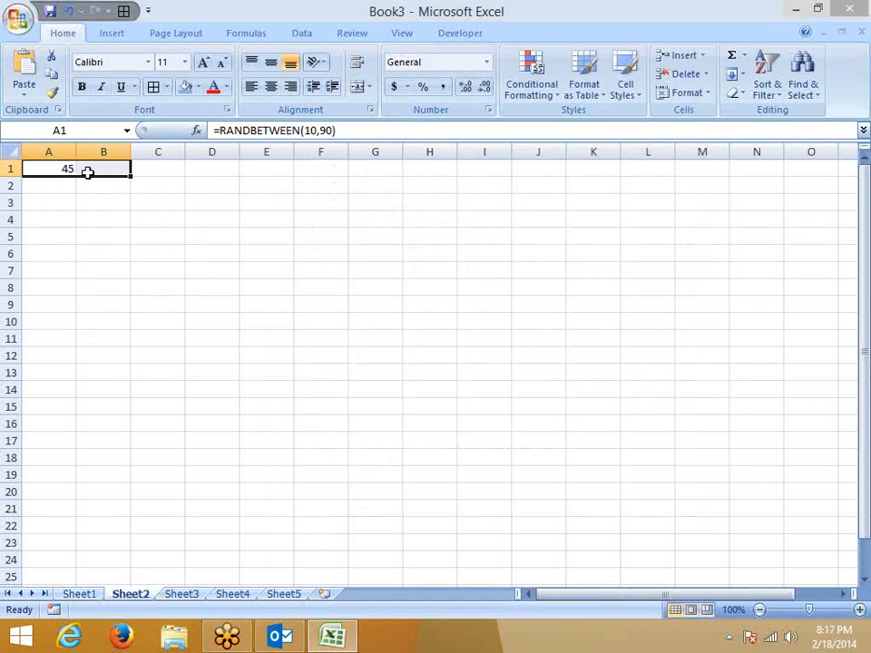
key("shift+Right")
key("shift+Right")
key("shift+Right")
key("shift+Down")
key("shift+Down")
key("shift+Down")
key("shift+Down")
key("shift+Down")
key("shift+Down")
key("shift+Down")
key("shift+Down")
key("shift+Down")
key("shift+Down")
key("shift+Down")
key("shift+Down")
key("shift+Down")
key("shift+Down")
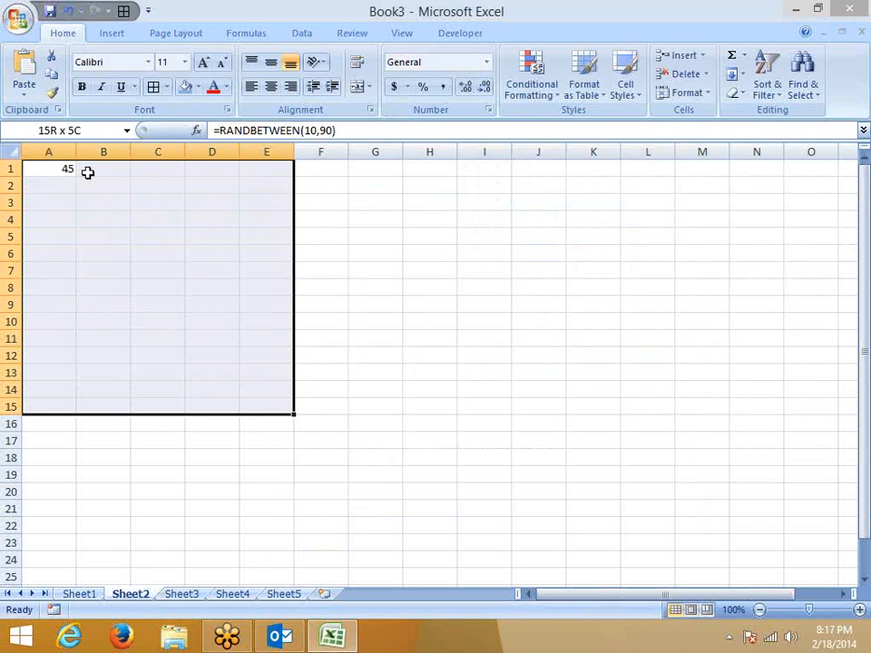
key("shift+Right")
key("shift+Right")
key("shift+Down")
key("ctrl+r")
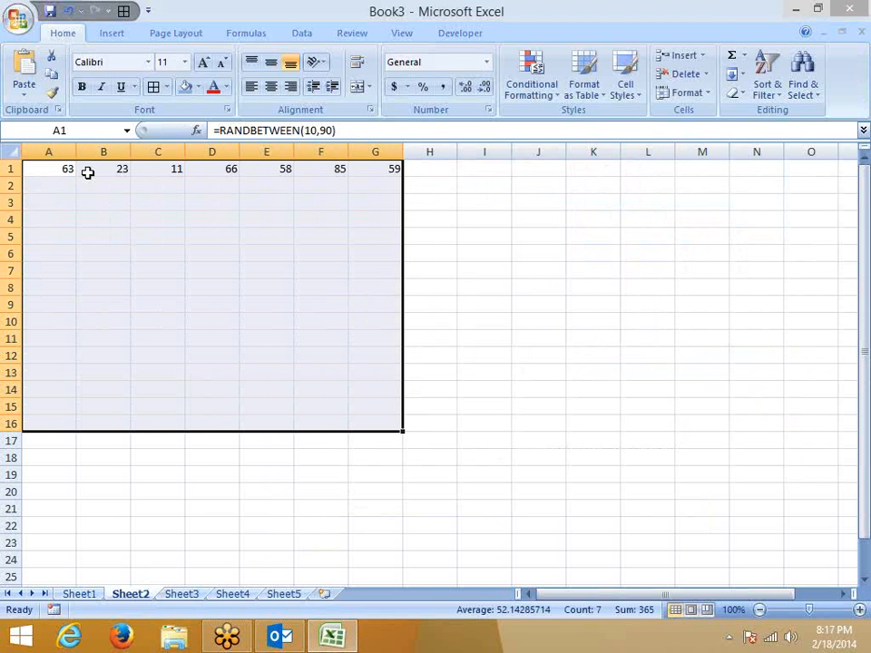
key("ctrl+d")
Copy the A1:G16 block and paste it back as fixed values.
key("ctrl+c")
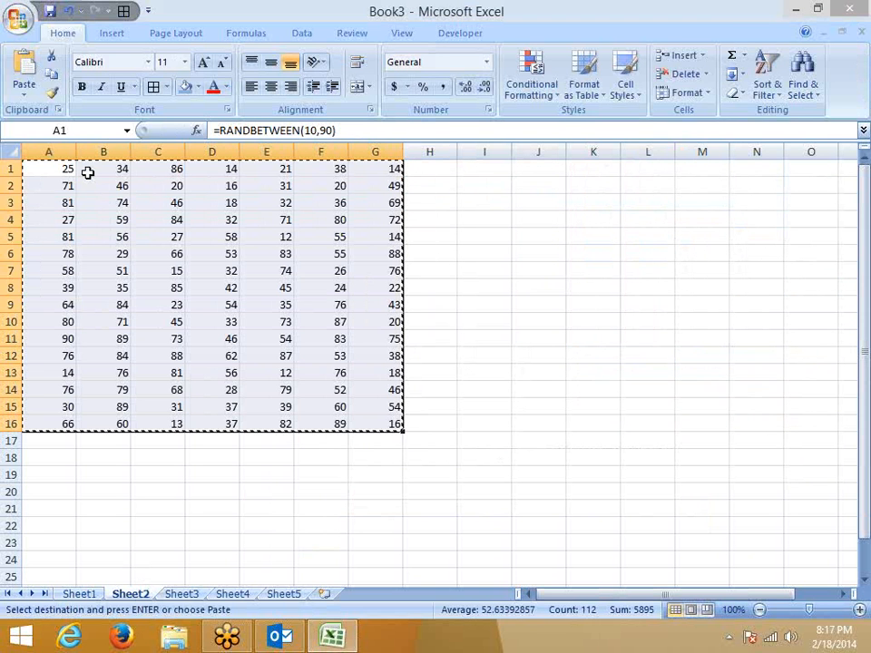
left_click(24, 89)
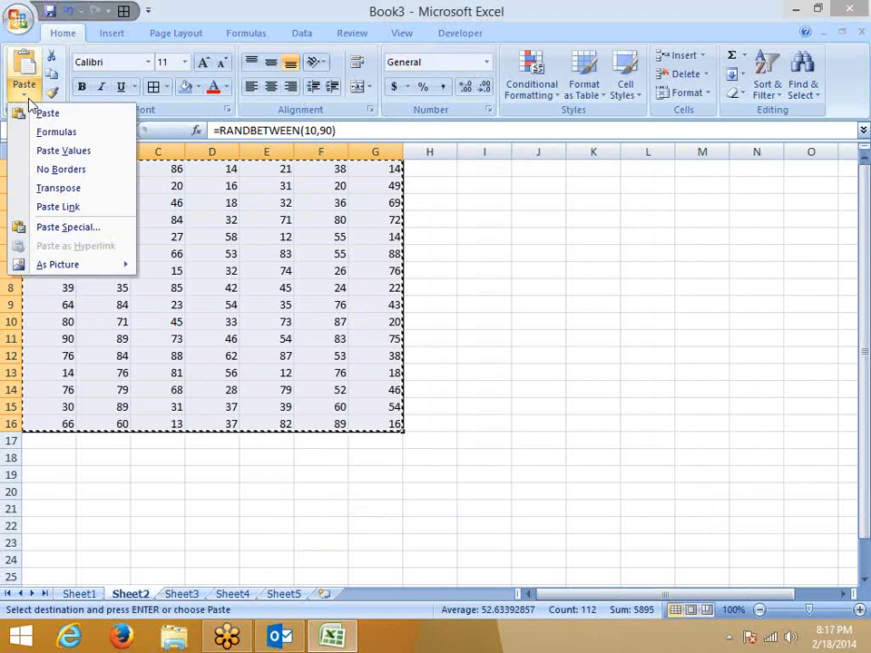
left_click(58, 145)
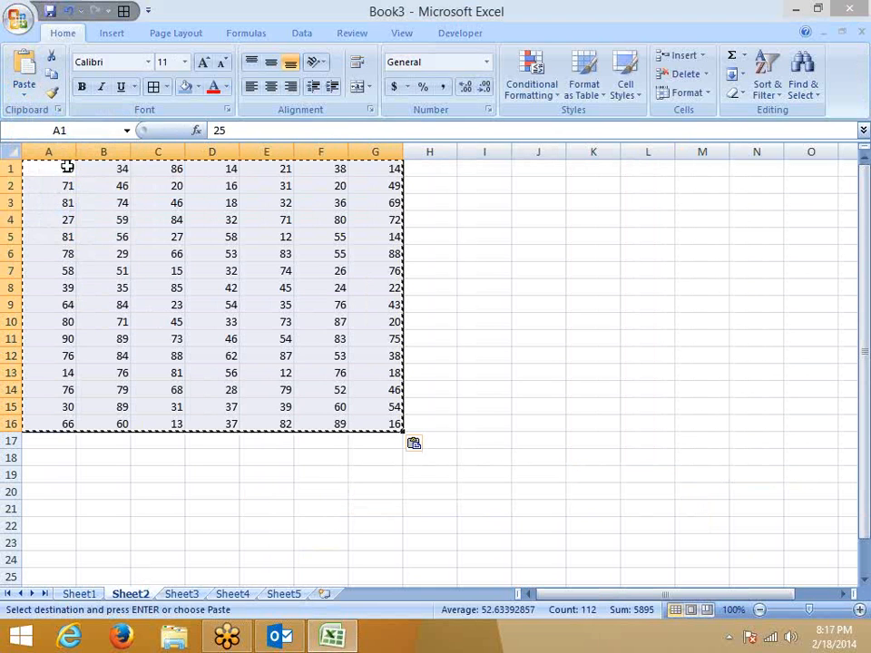
left_click(68, 167)
key("Escape")
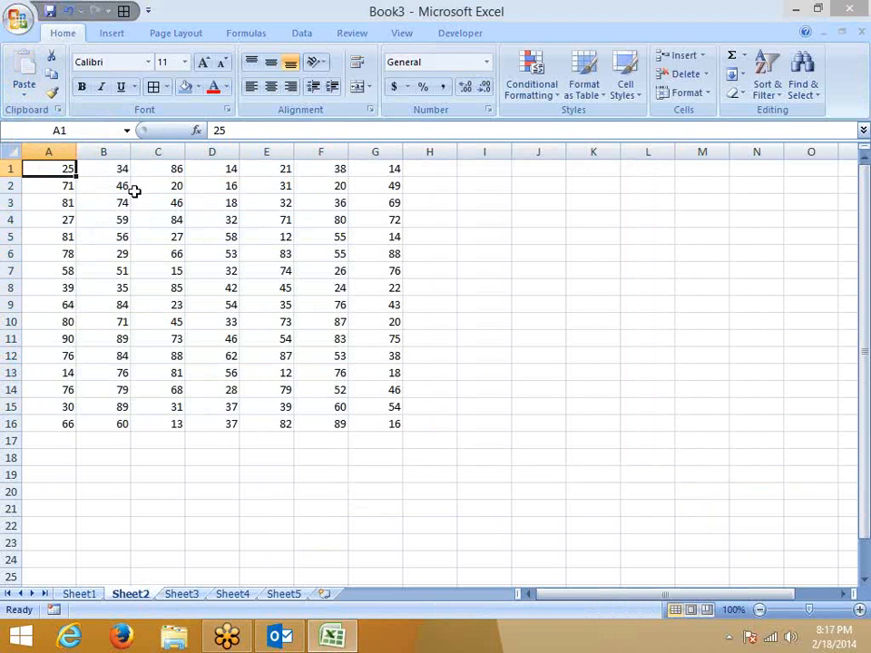
Type 0 into C4, E6, E10, F13, G15, G8 and G3.
left_click(173, 225)
type("0")
key("Down")
key("Right")
key("Right")
key("Down")
type("0")
key("Down")
key("Down")
key("Down")
key("Down")
type("0")
key("Right")
key("Down")
key("Down")
key("Down")
type("0")
key("Right")
key("Down")
key("Down")
type("0")
key("Up")
key("Up")
key("Up")
key("Up")
key("Up")
key("Up")
key("Up")
type("0")
key("Up")
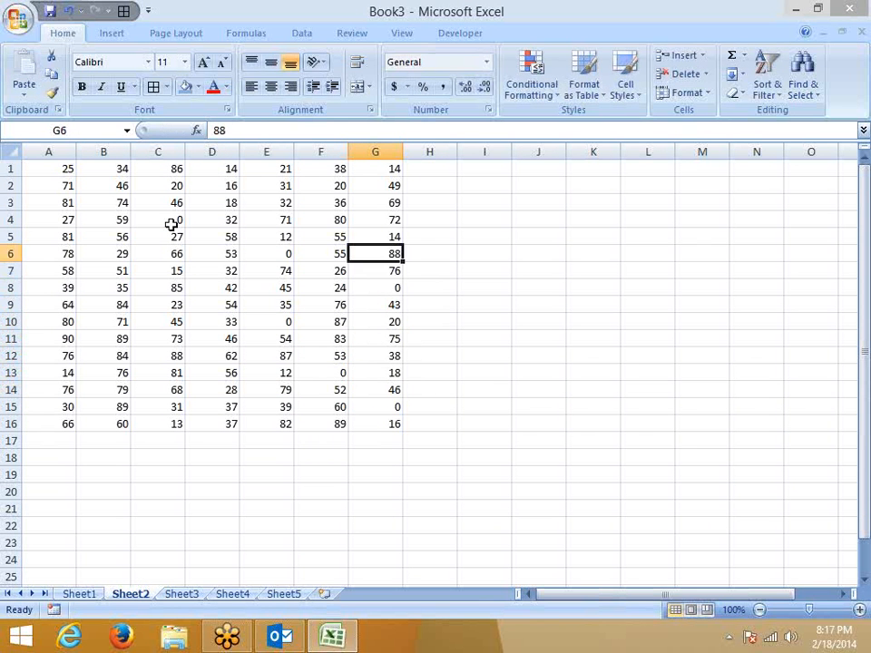
key("Up")
key("Up")
key("Up")
key("Up")
type("0")
key("Up")
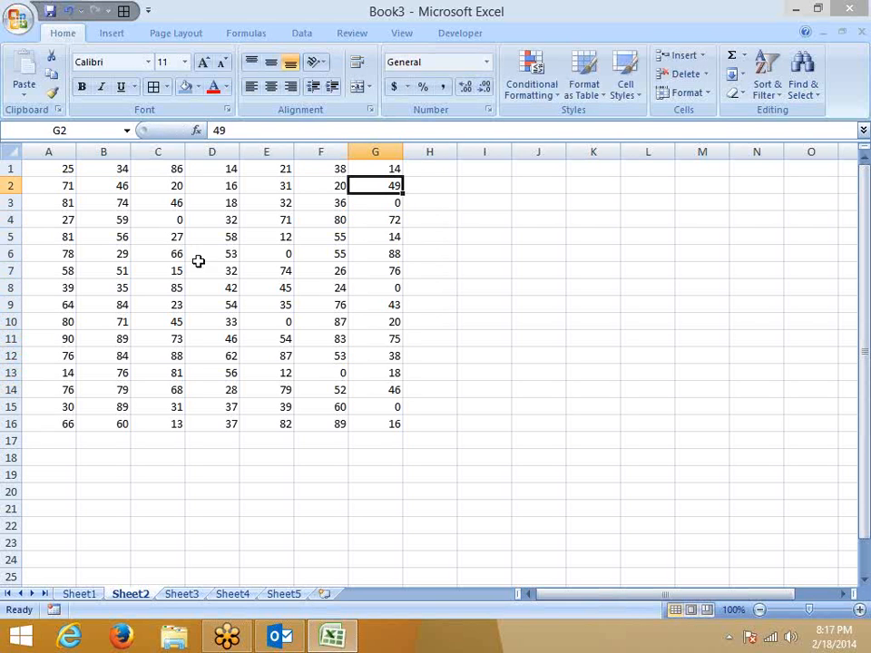
Check the zeros in C4, E6, E10 and F13, then select the block A1:G16.
left_click(259, 250)
left_click(174, 223)
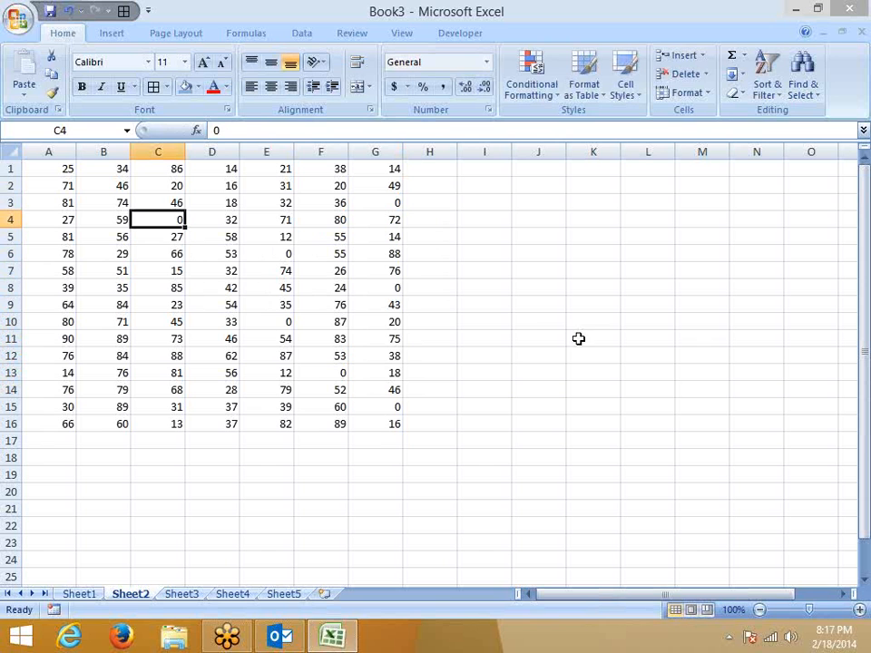
left_click(652, 361)
left_click(273, 286)
left_click(266, 251)
left_click(278, 317)
left_click(340, 372)
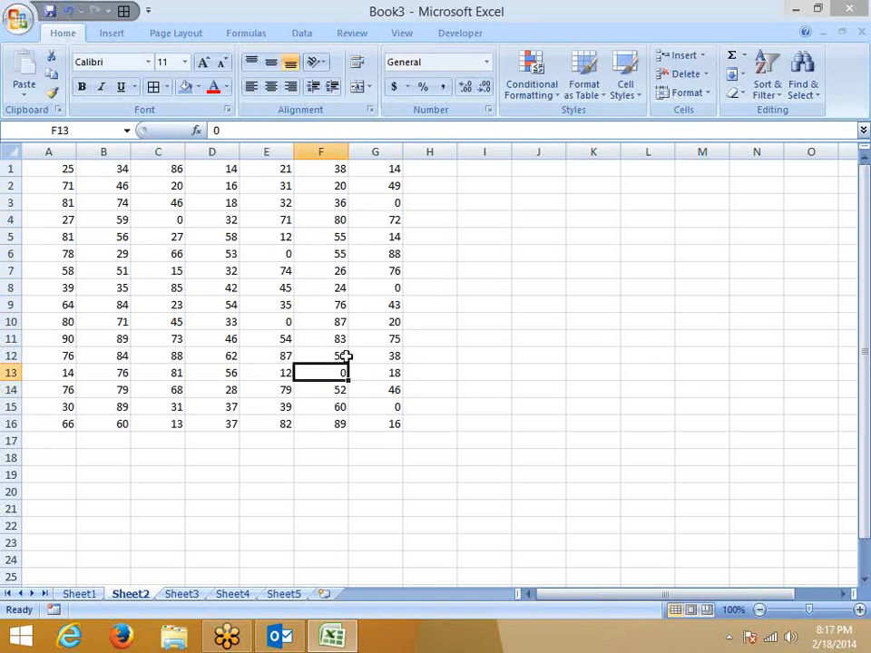
left_click_drag(58, 174, 379, 424)
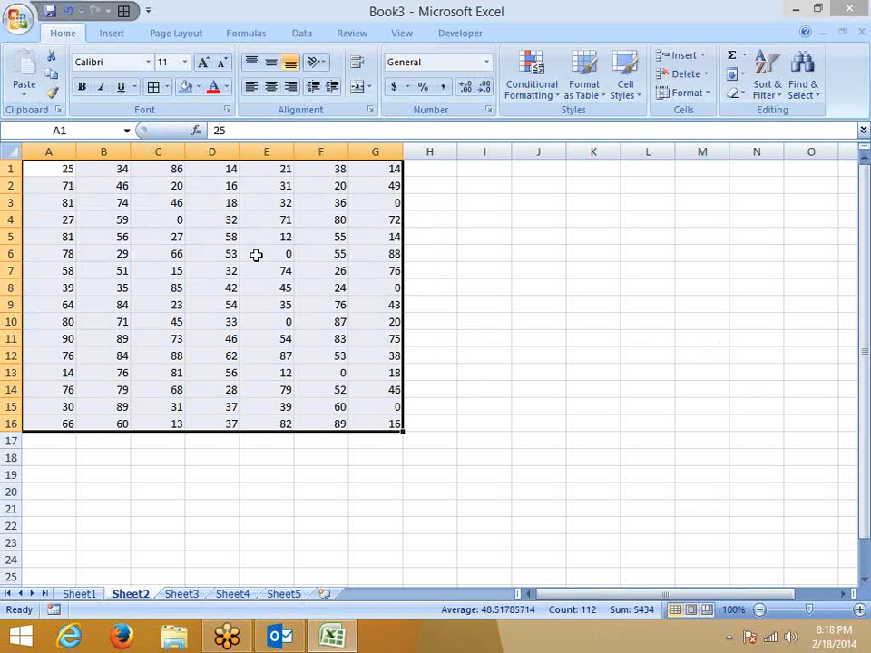
Format A1:G16 as Accounting with Symbol None and 0 decimal places, so C4 shows a dash.
left_click(488, 110)
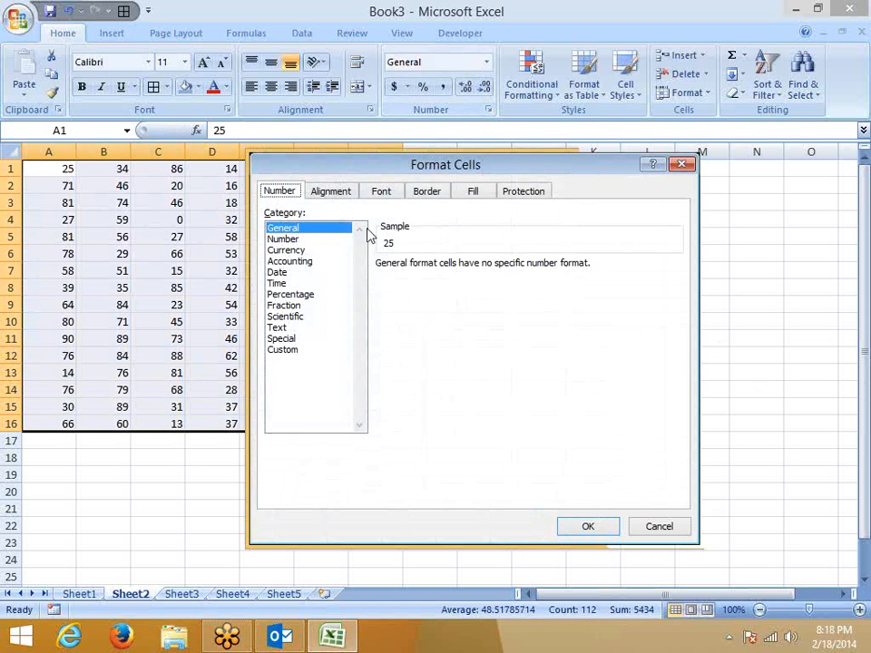
left_click(285, 251)
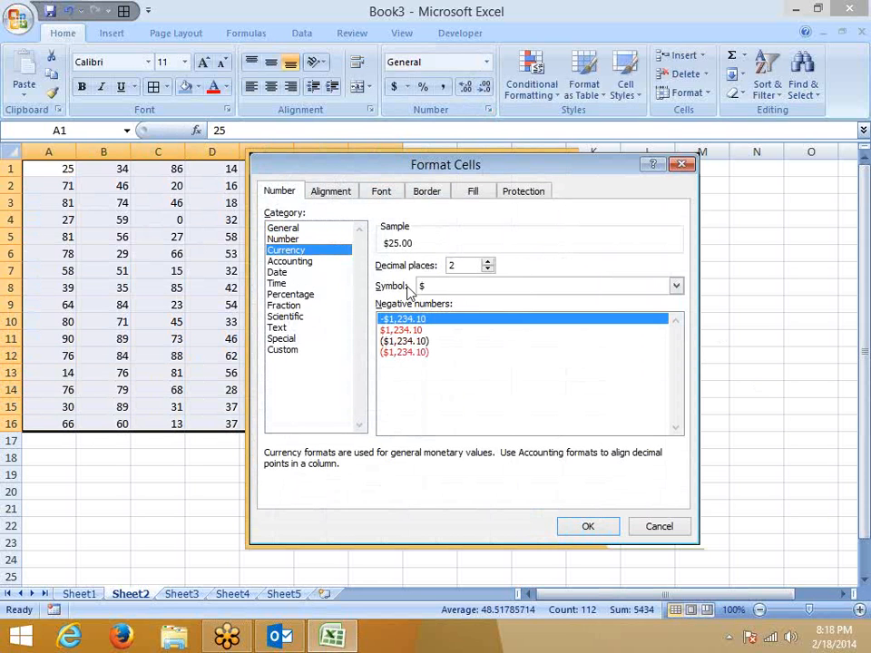
left_click(304, 262)
left_click(439, 286)
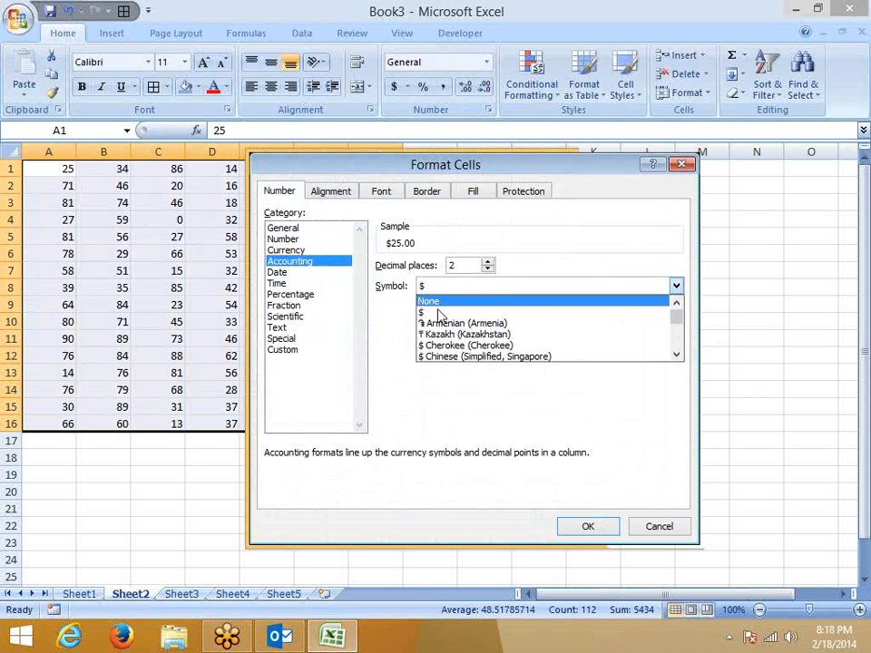
left_click(436, 299)
left_click_drag(461, 265, 429, 270)
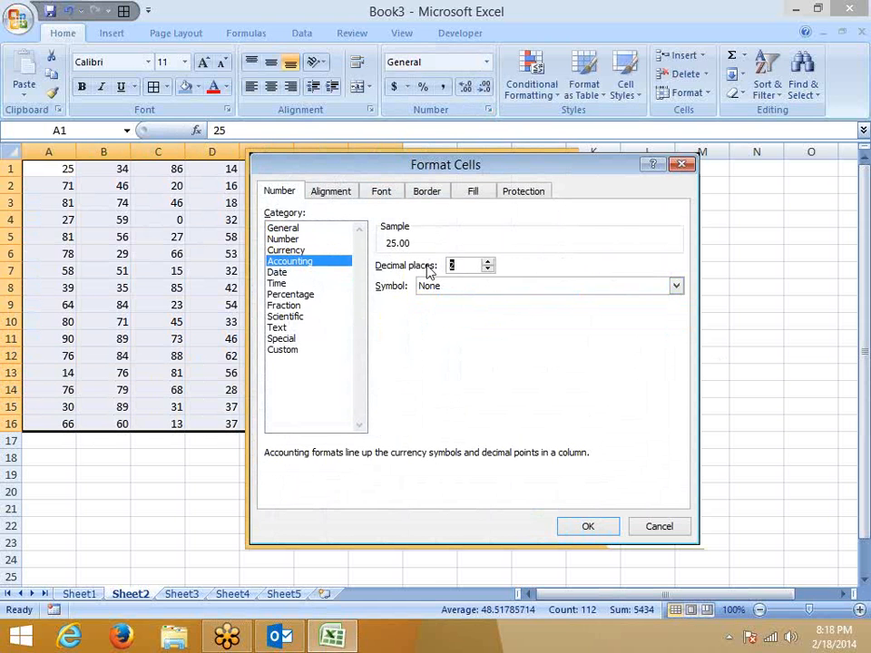
type("0")
left_click(482, 287)
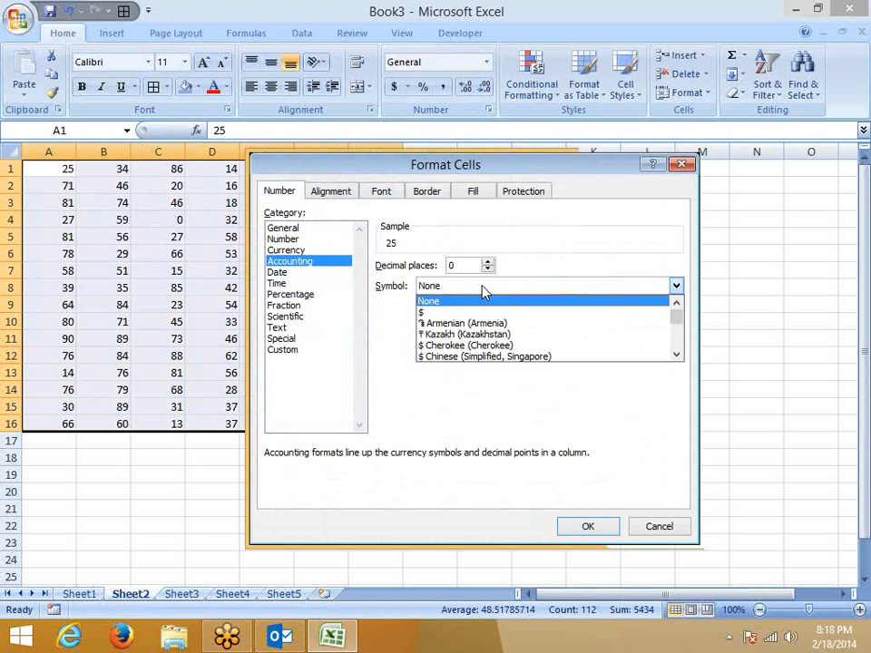
left_click(483, 299)
left_click(598, 529)
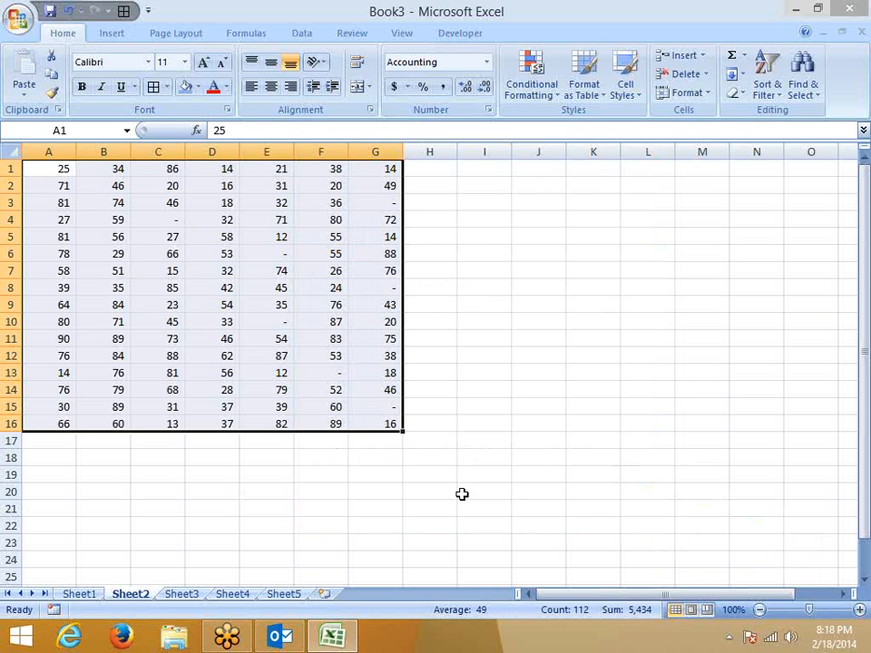
left_click(464, 492)
left_click(174, 234)
left_click(173, 221)
double_click(216, 130)
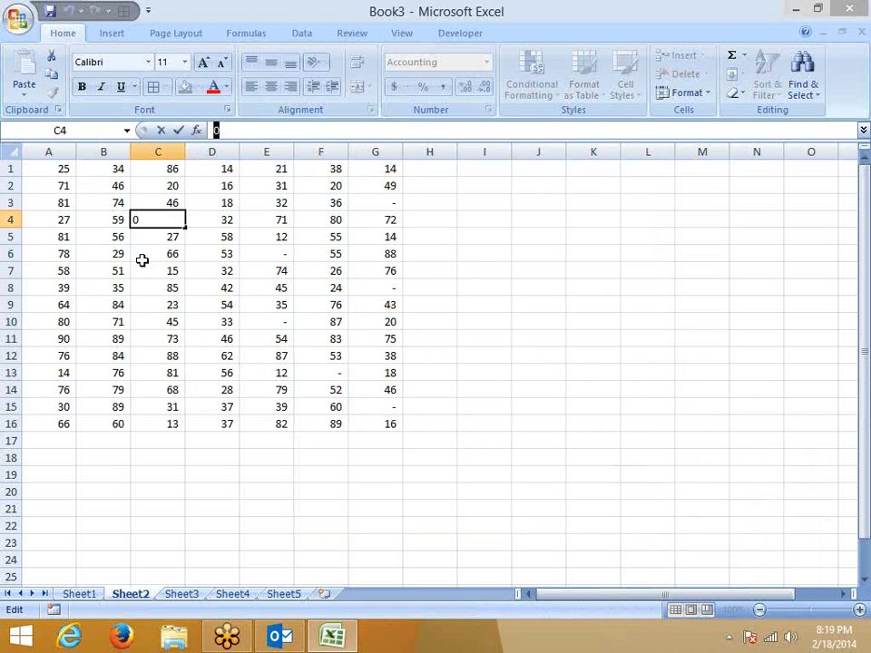
left_click(159, 287)
left_click(198, 257)
left_click(281, 323)
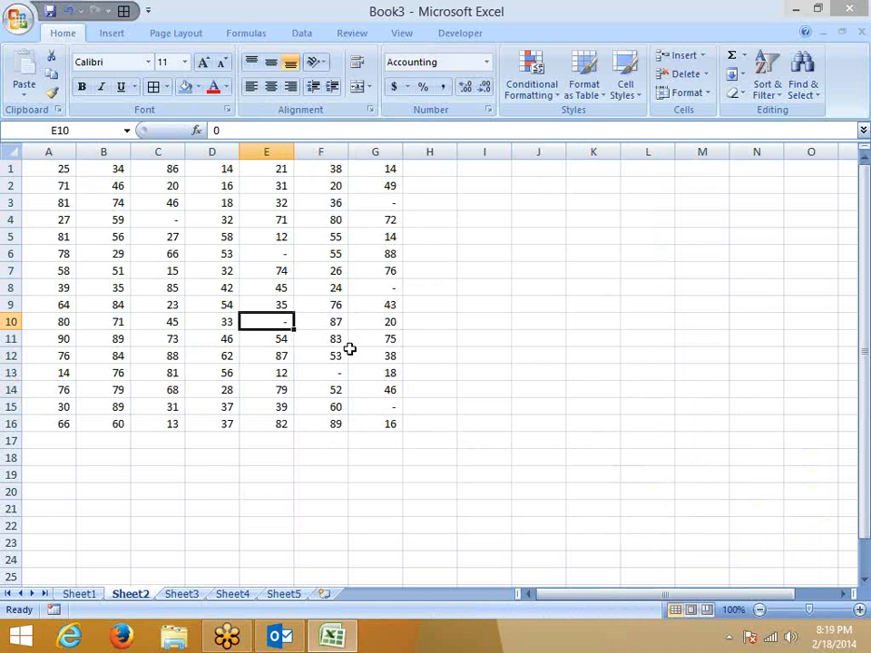
left_click(337, 370)
left_click(379, 403)
left_click(385, 289)
left_click(399, 203)
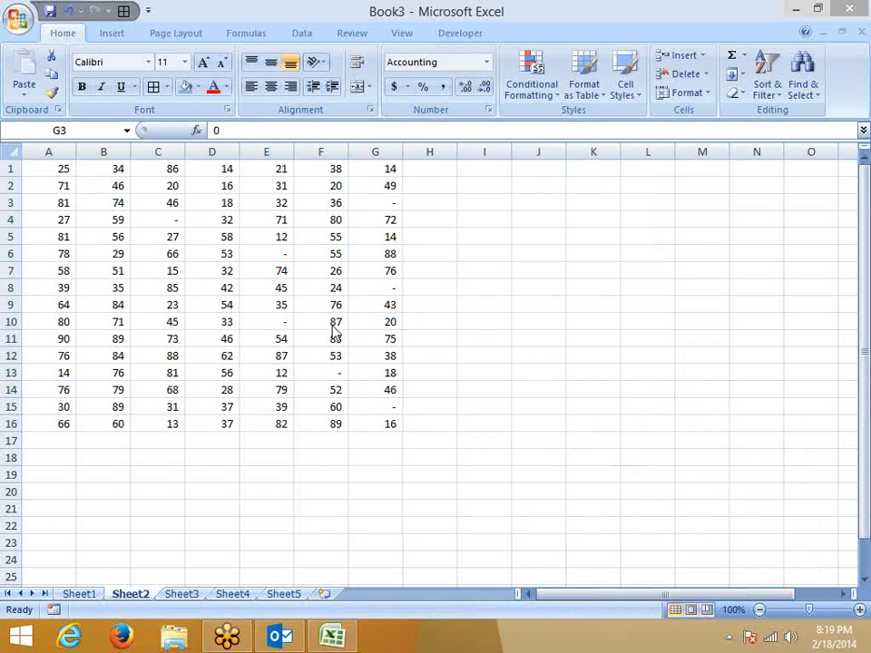
left_click(487, 110)
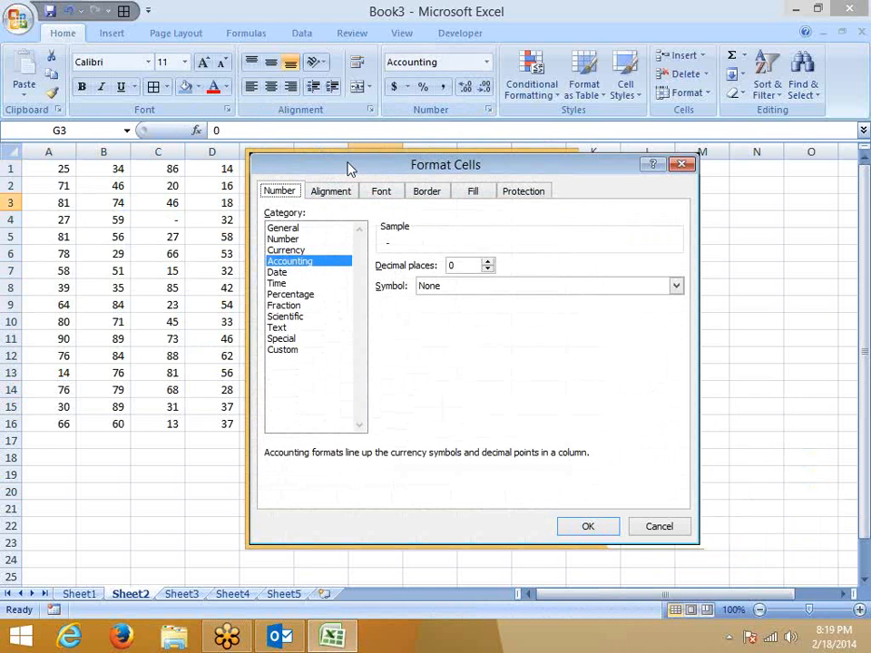
left_click_drag(348, 167, 275, 129)
left_click(205, 234)
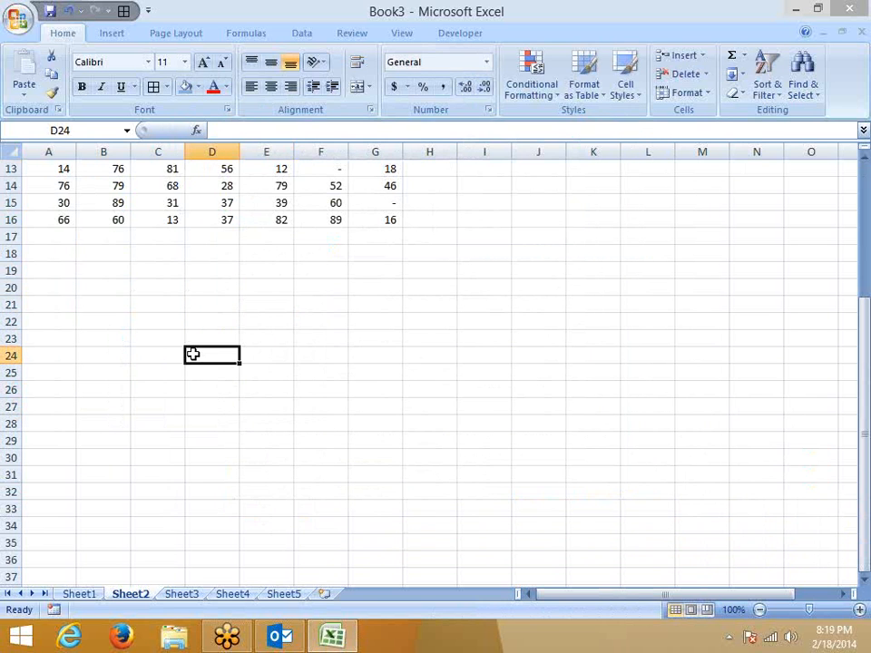
Enter 1/1 in D24, then apply Number and General formats to reveal serial 41640.
type("1/1")
key("Return")
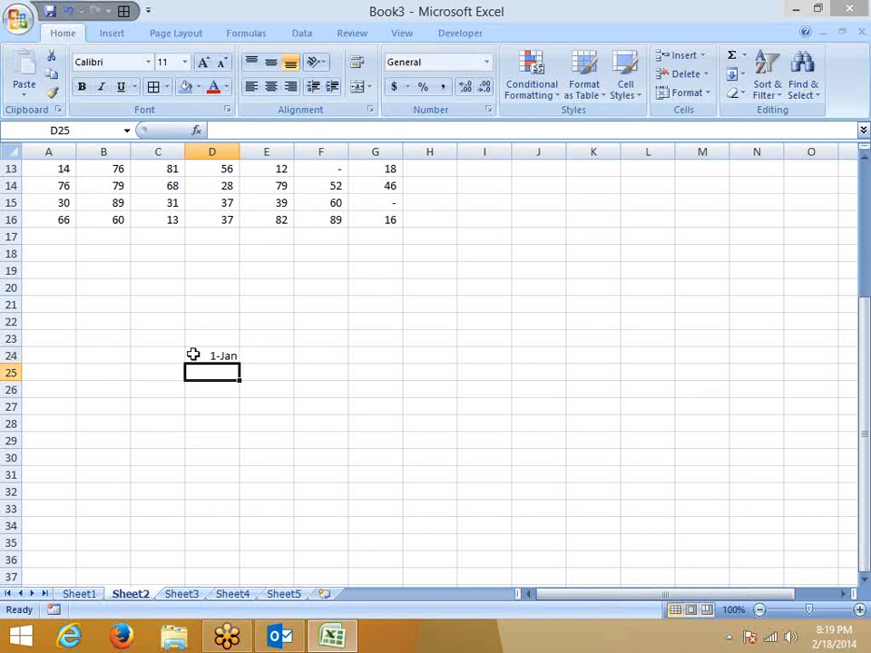
left_click(194, 355)
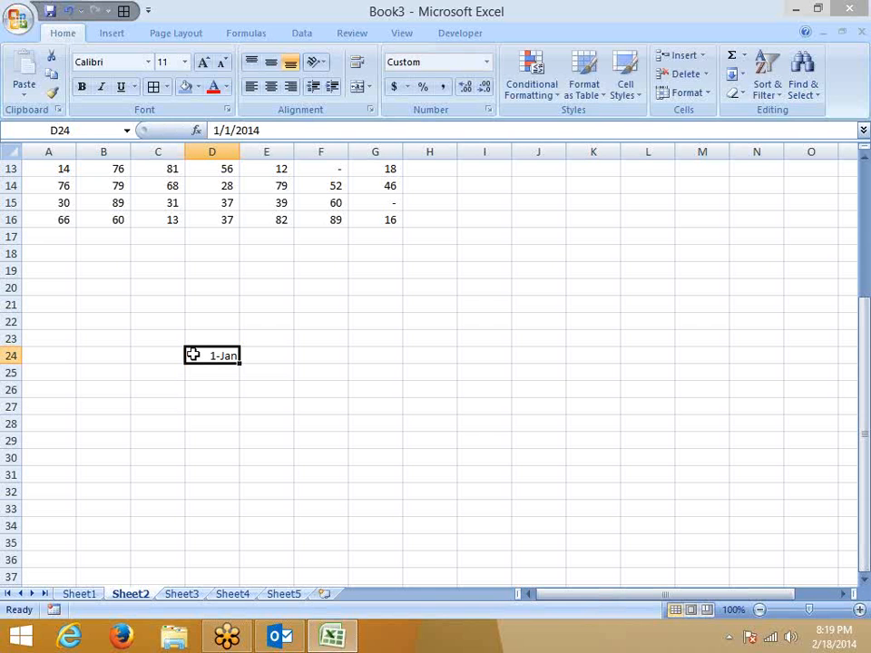
key("ctrl+shift+1")
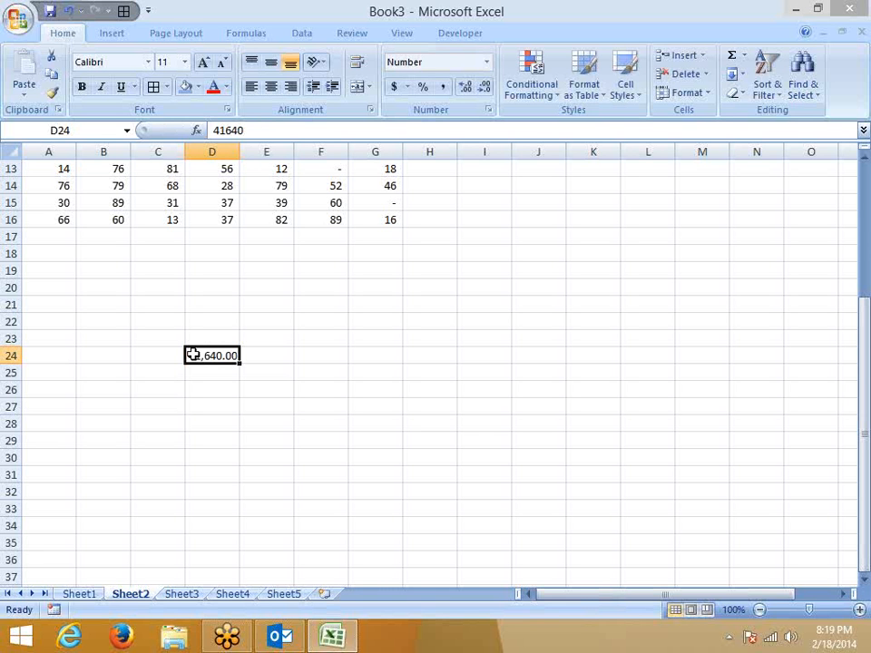
key("ctrl+shift+grave")
left_click(488, 110)
left_click_drag(321, 132, 396, 34)
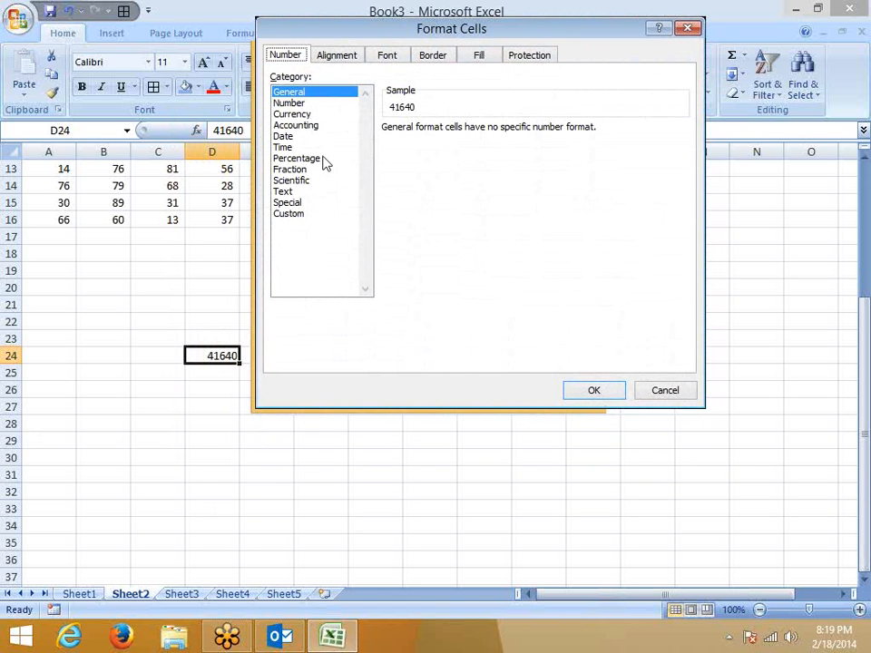
left_click(282, 136)
left_click_drag(410, 169, 419, 218)
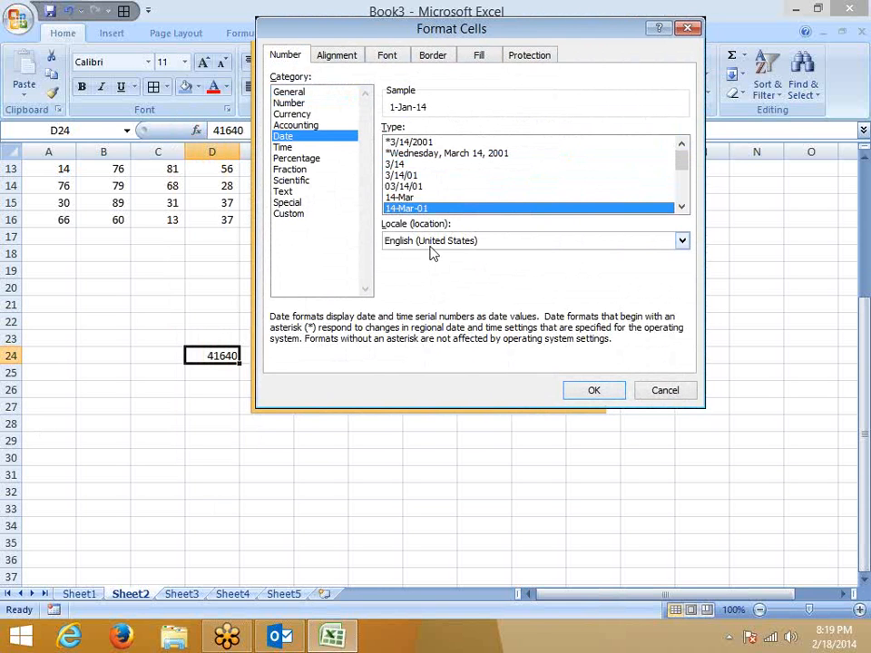
left_click(432, 241)
left_click(432, 301)
left_click(431, 240)
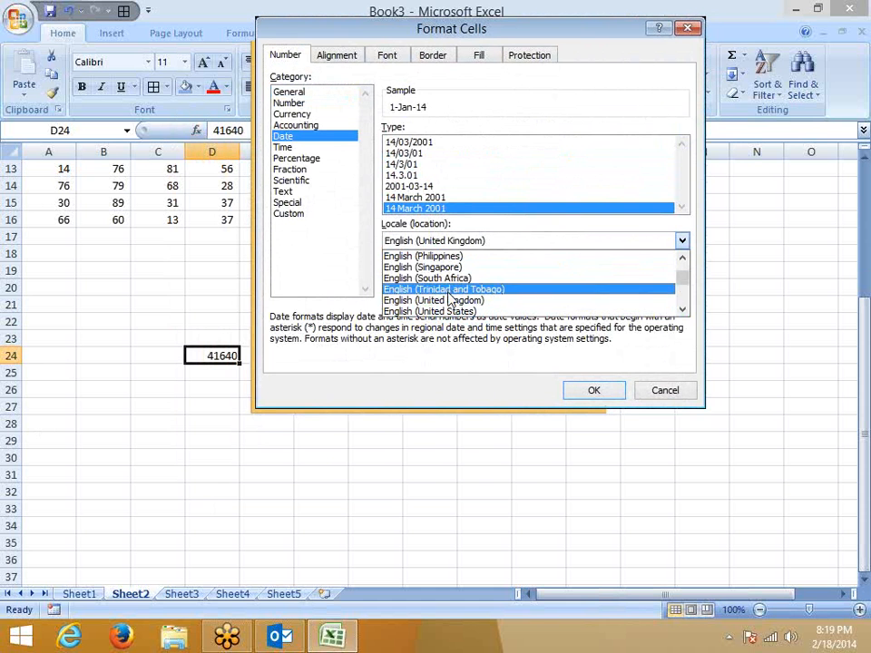
scroll(451, 300, "up", 9)
scroll(451, 299, "up", 2)
scroll(450, 299, "down", 7)
scroll(451, 299, "up", 10)
scroll(451, 299, "up", 10)
scroll(451, 301, "down", 12)
scroll(447, 309, "down", 15)
scroll(448, 310, "down", 1)
scroll(448, 310, "up", 4)
scroll(447, 309, "down", 15)
scroll(446, 309, "down", 7)
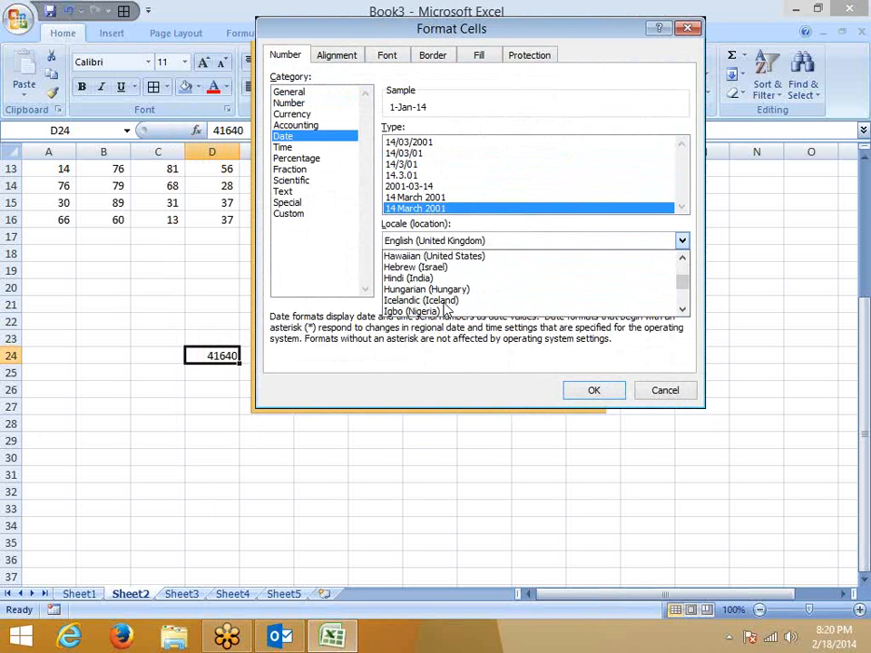
left_click(401, 278)
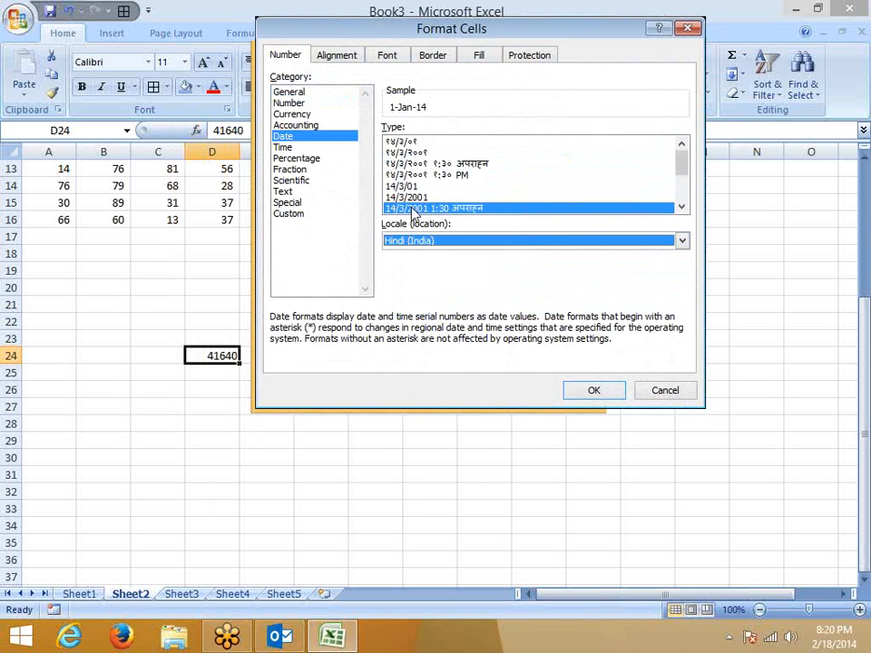
left_click(406, 197)
left_click(408, 208)
scroll(404, 221, "down", 3)
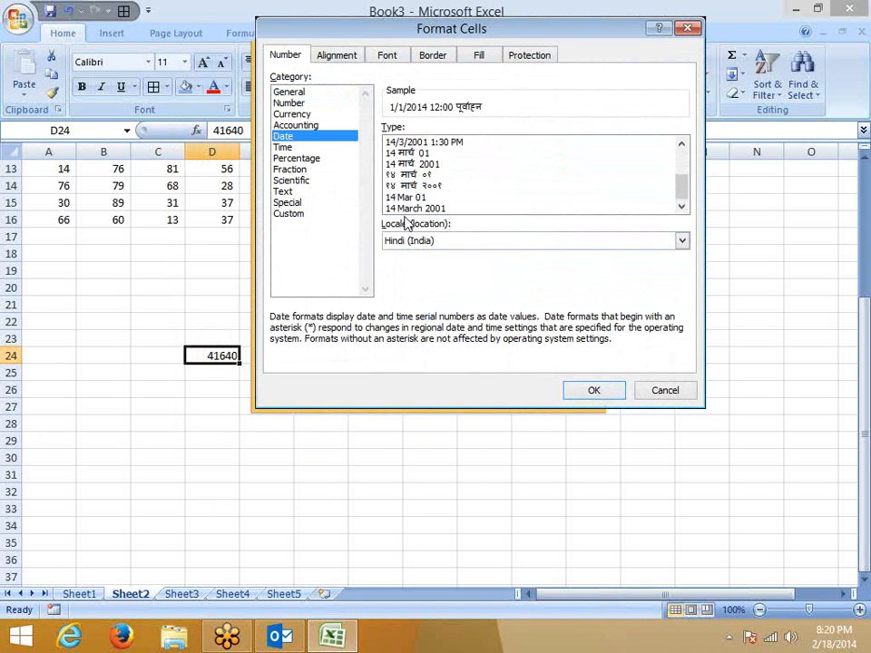
left_click(408, 143)
left_click(410, 153)
left_click(412, 175)
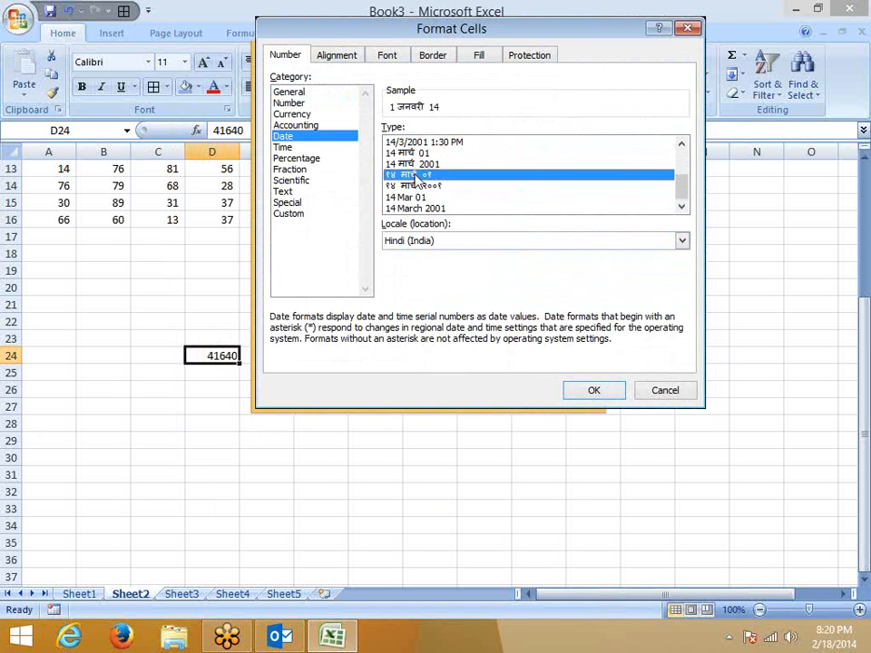
left_click(416, 186)
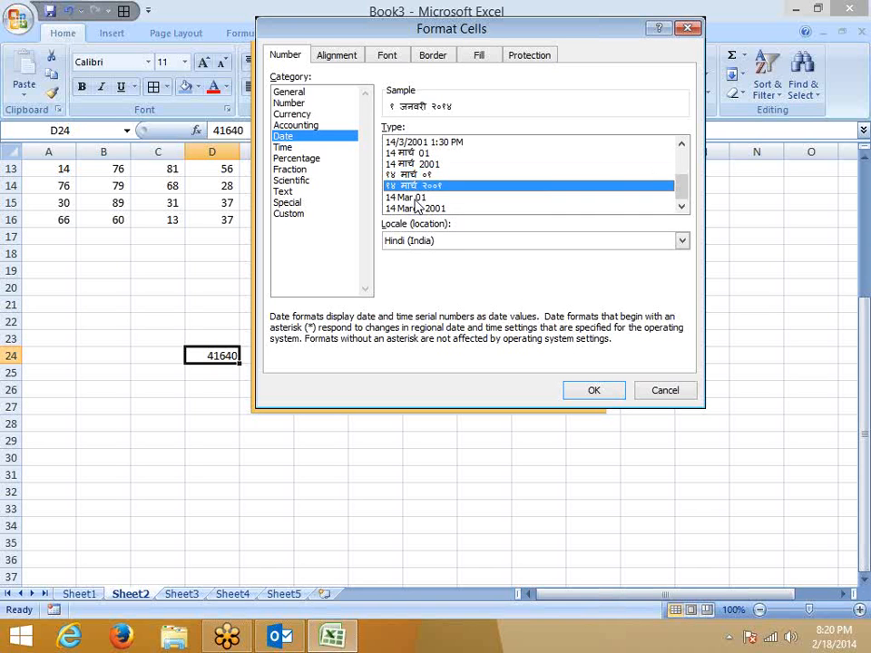
left_click(282, 147)
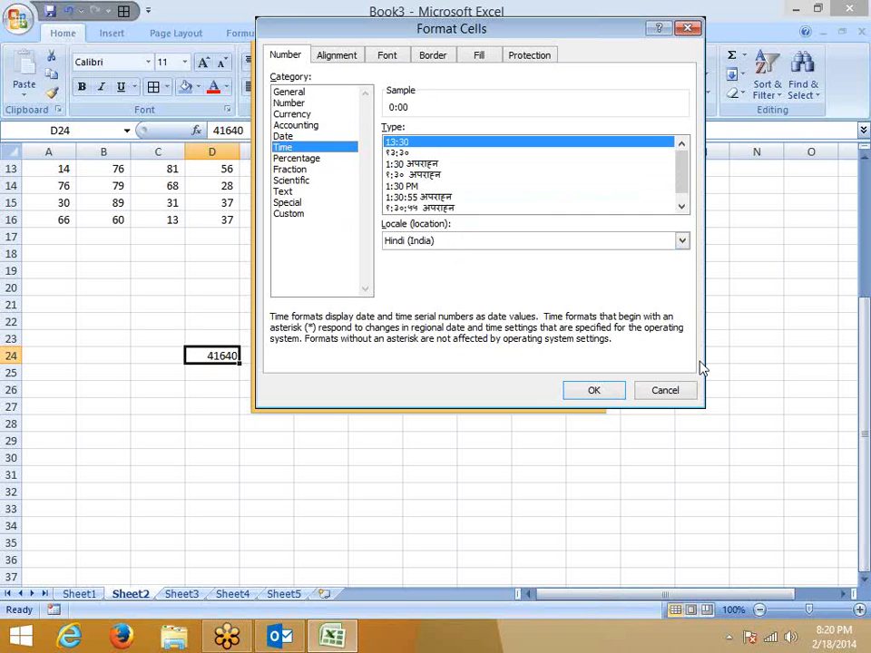
left_click(483, 246)
scroll(481, 299, "down", 2)
scroll(480, 299, "down", 10)
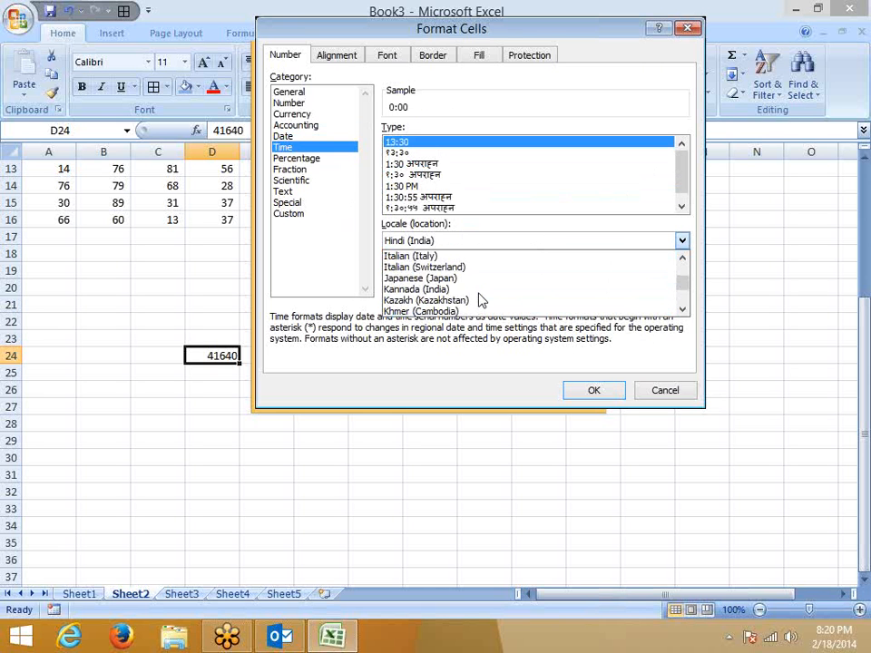
scroll(481, 300, "down", 3)
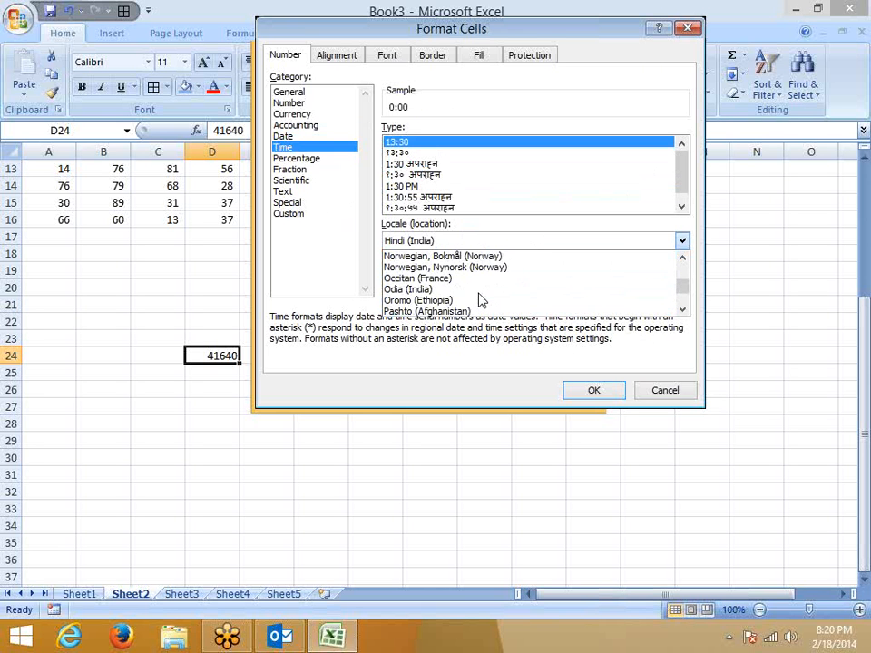
scroll(481, 301, "down", 1)
scroll(481, 300, "up", 5)
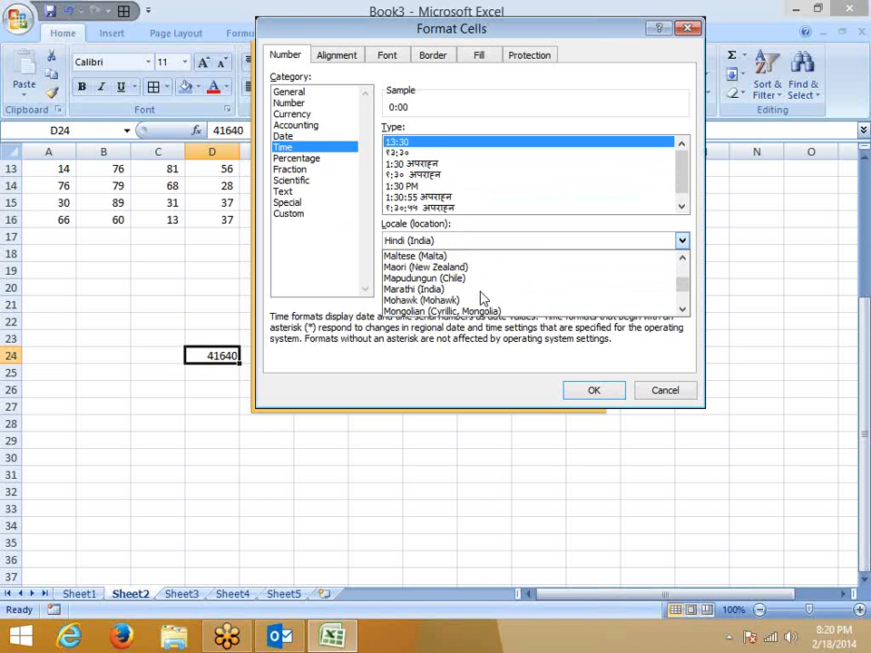
key("e")
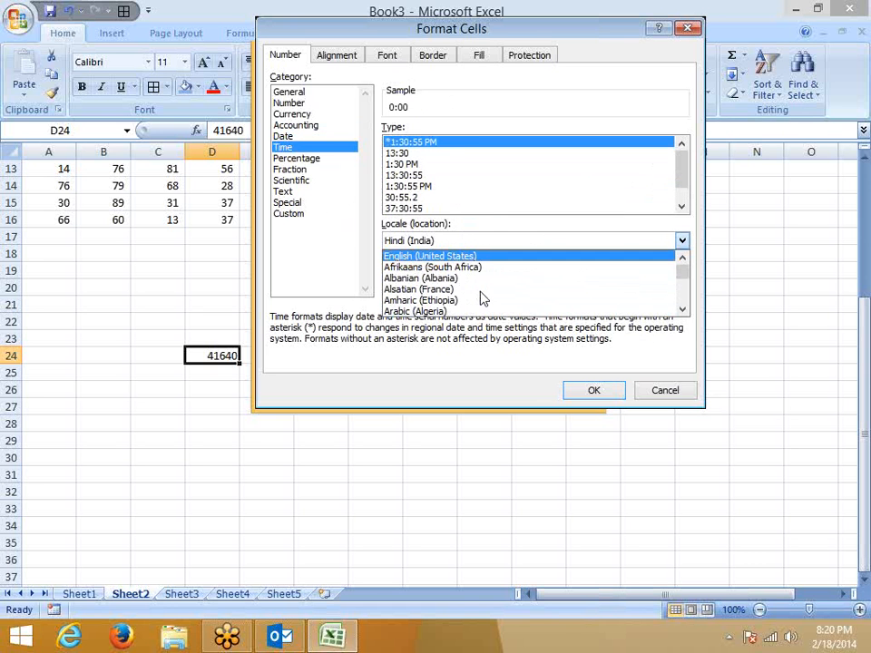
left_click(470, 257)
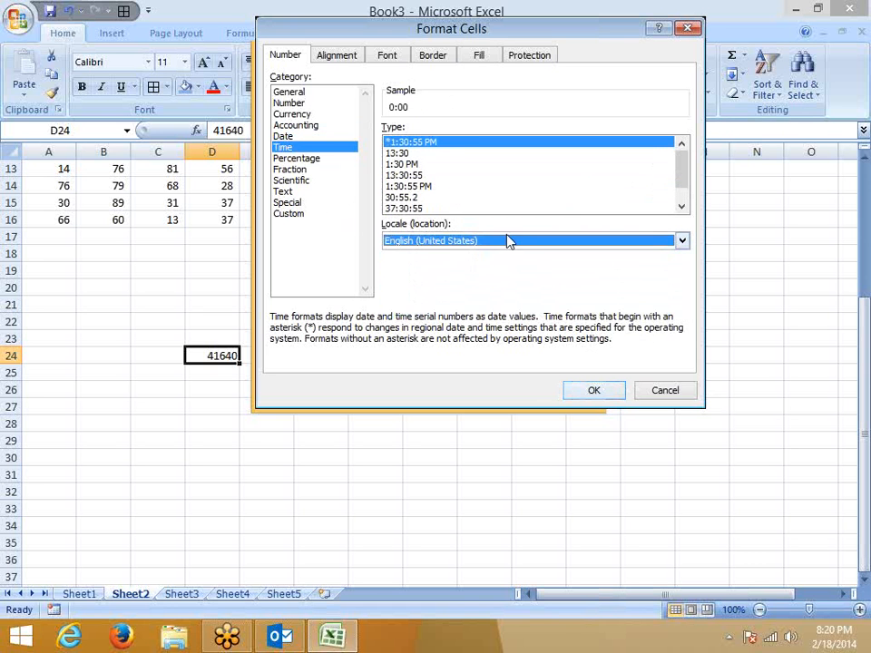
left_click_drag(447, 25, 270, 27)
left_click(493, 394)
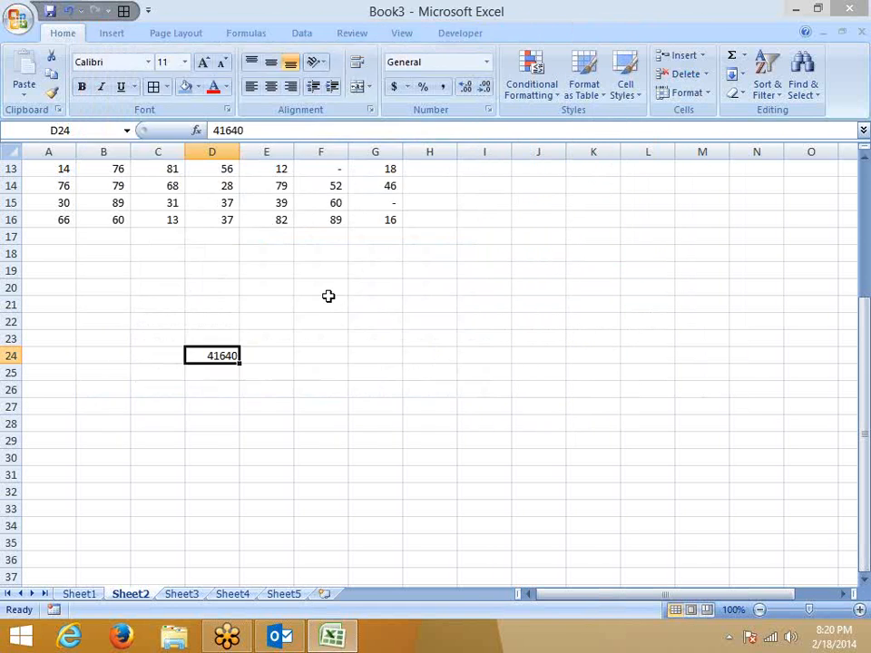
Enter the time 45:00:80 in F21, then correct it to 45:00:30.
left_click(321, 300)
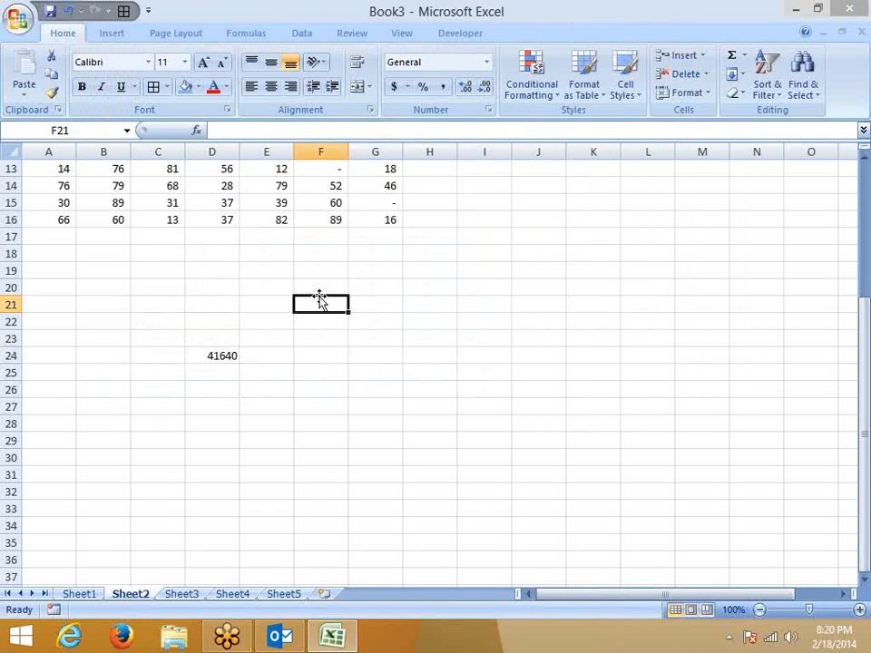
type("45:00:80")
key("Return")
left_click(319, 300)
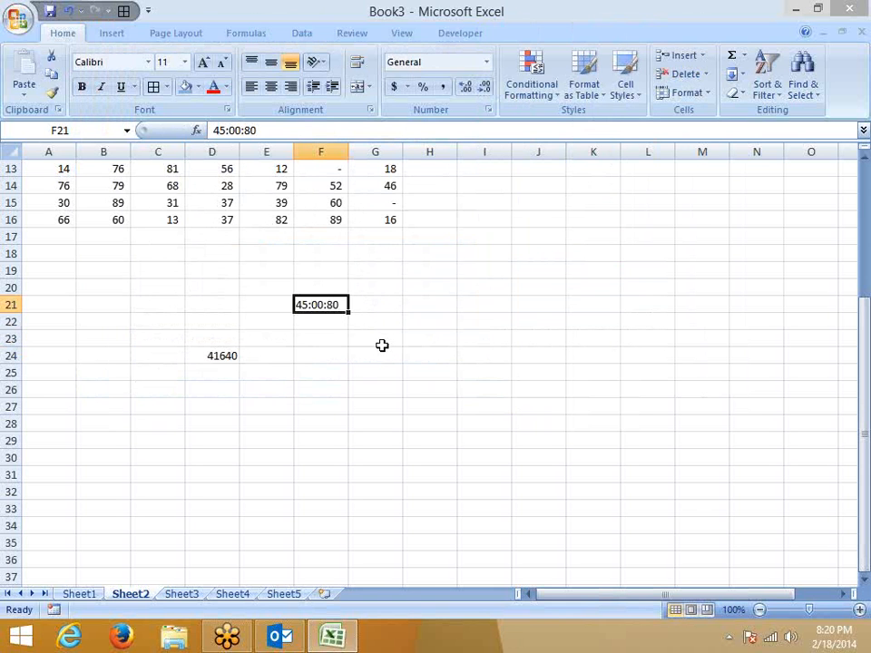
left_click(254, 131)
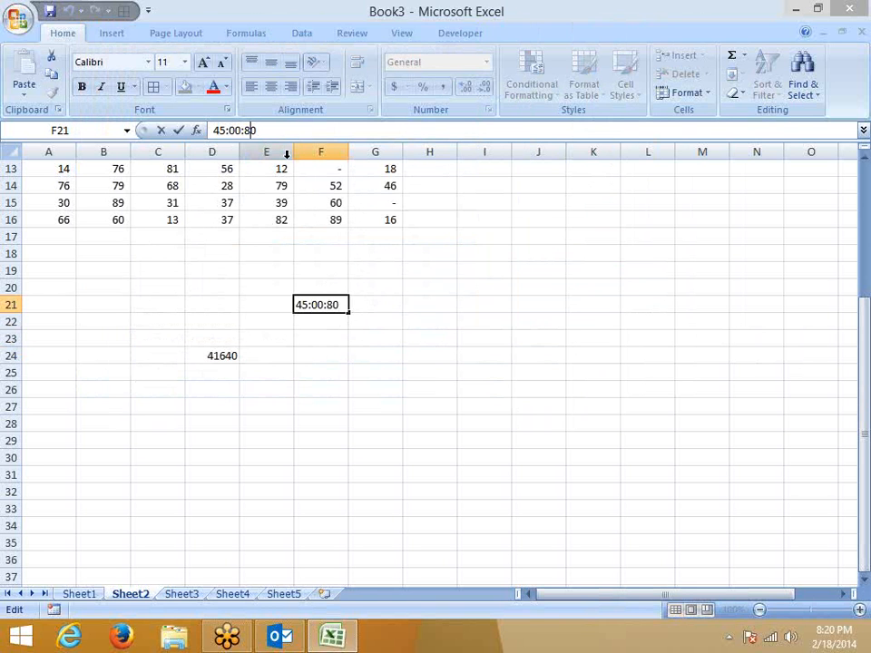
key("BackSpace")
type("3")
key("Return")
key("Up")
Show F21's underlying value 1.875347 in General format.
key("ctrl+shift+grave")
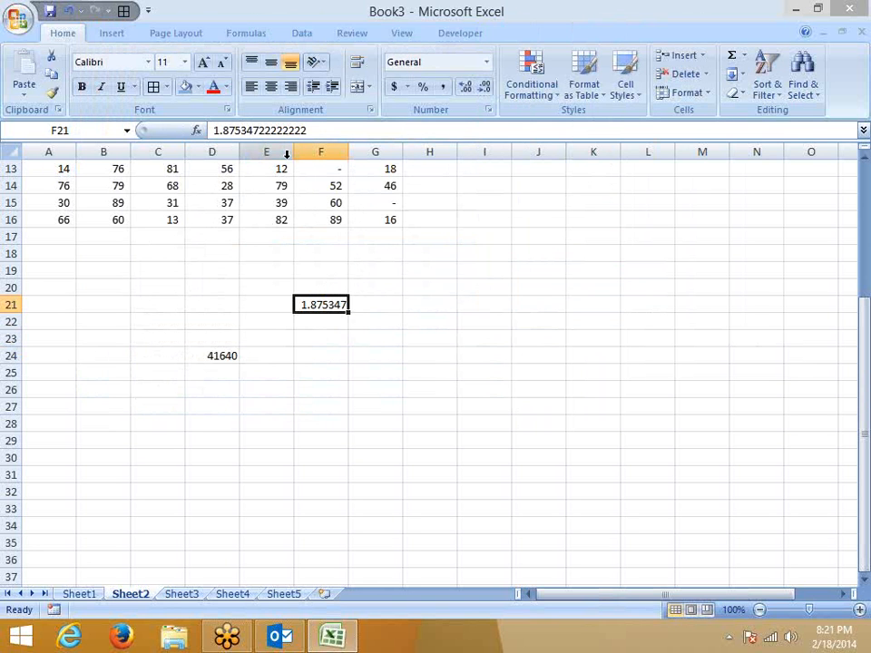
key("ctrl+z")
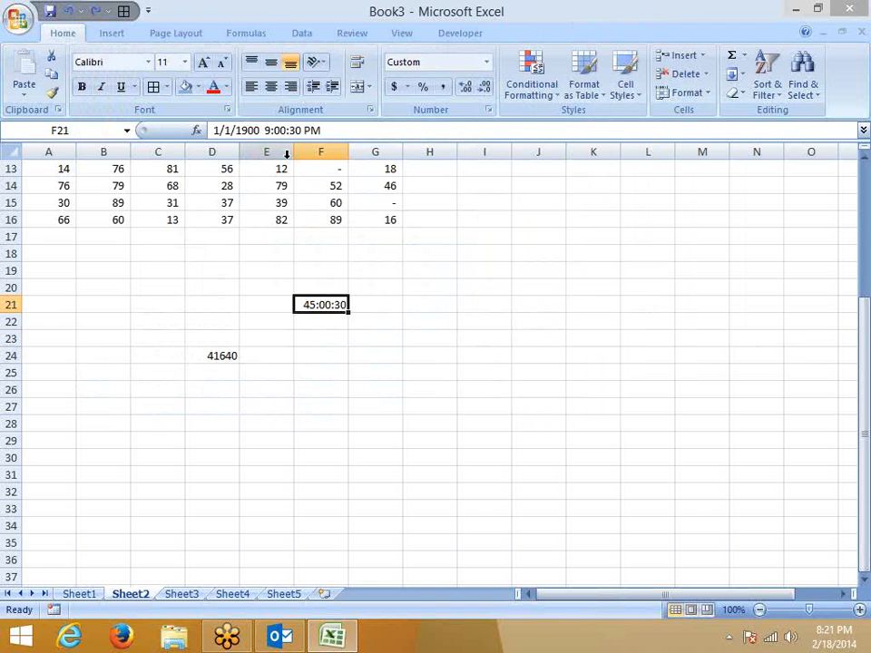
key("ctrl+z")
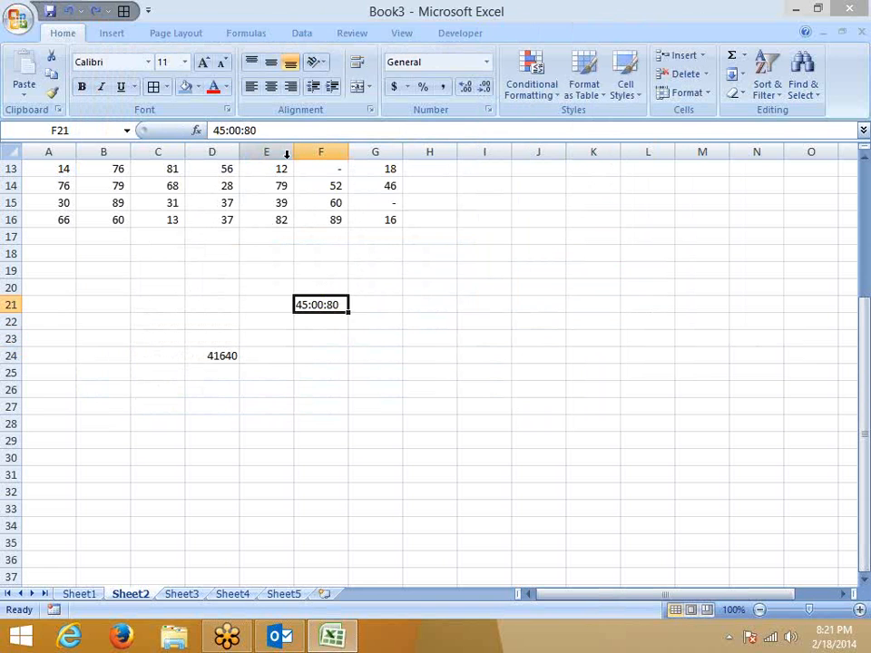
key("ctrl+y")
key("ctrl+shift+grave")
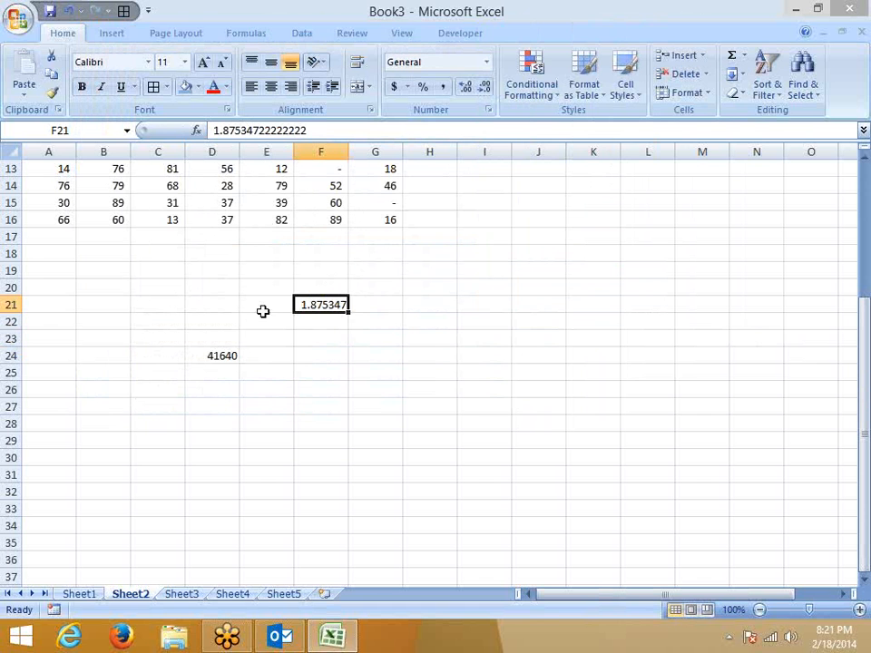
Apply the Time type 37:30:55 to F21 so it reads 45:00:30.
left_click(488, 110)
left_click(108, 150)
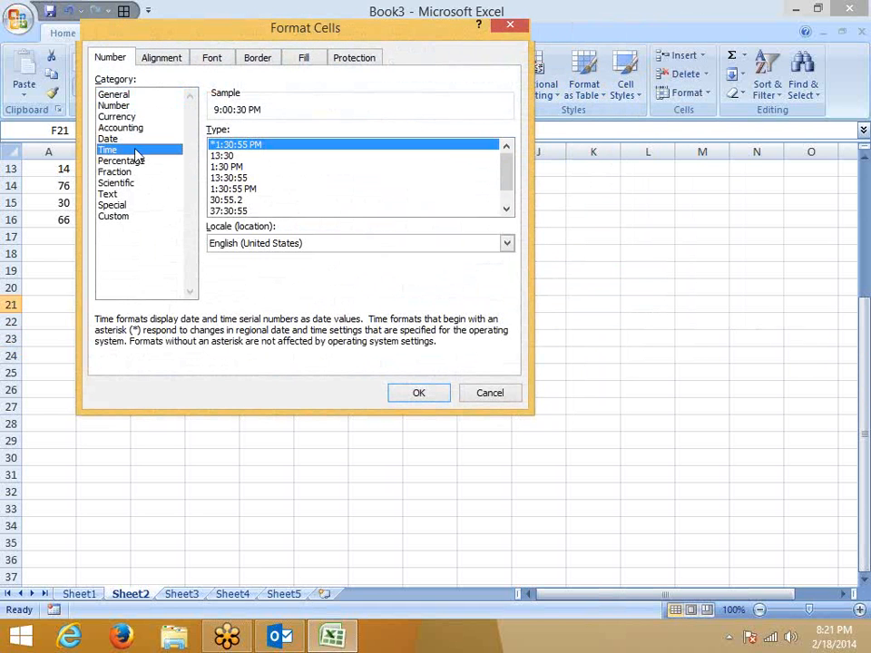
left_click(227, 156)
left_click(230, 167)
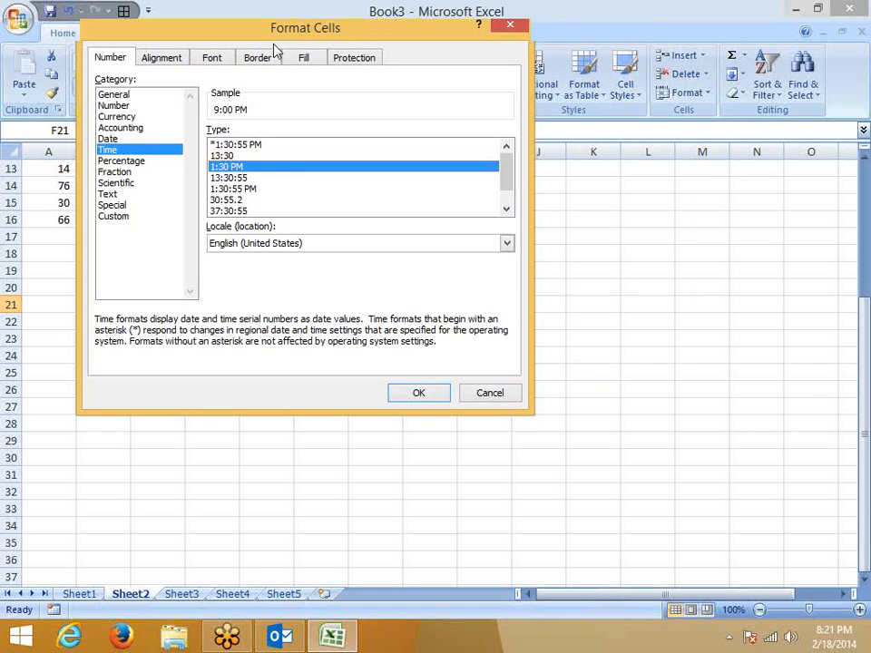
left_click_drag(275, 31, 559, 109)
left_click_drag(580, 145, 542, 129)
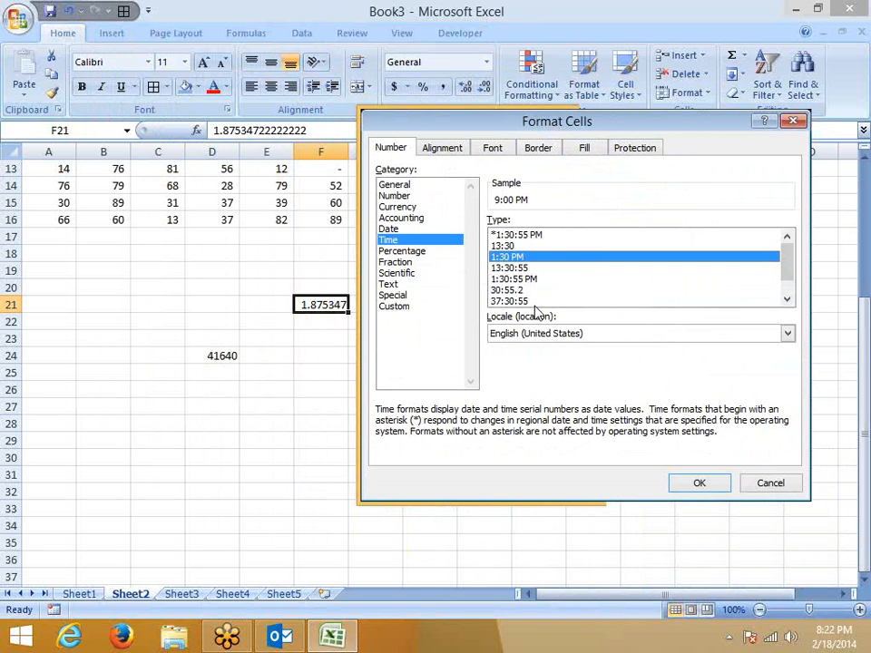
left_click(531, 301)
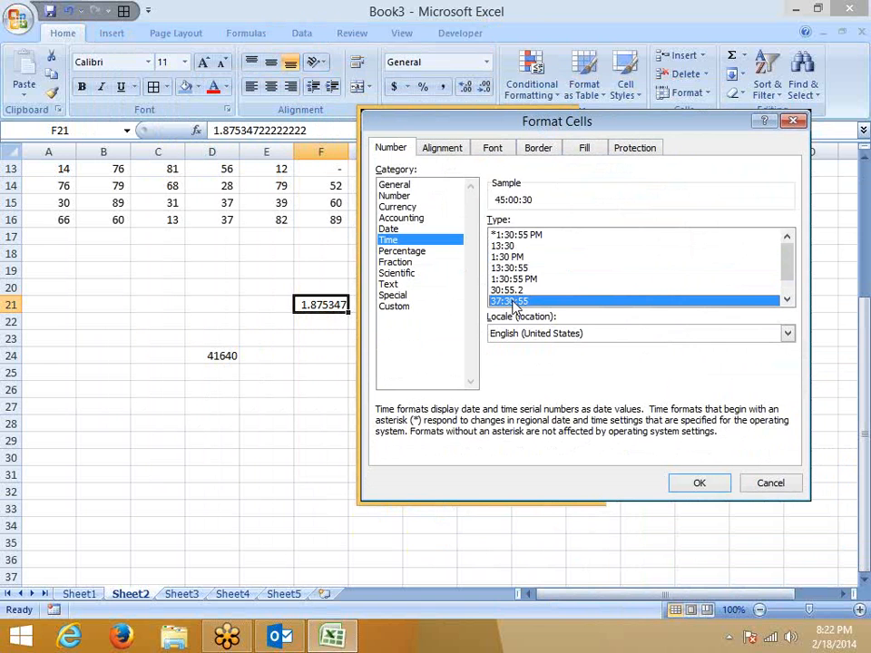
left_click_drag(473, 119, 297, 55)
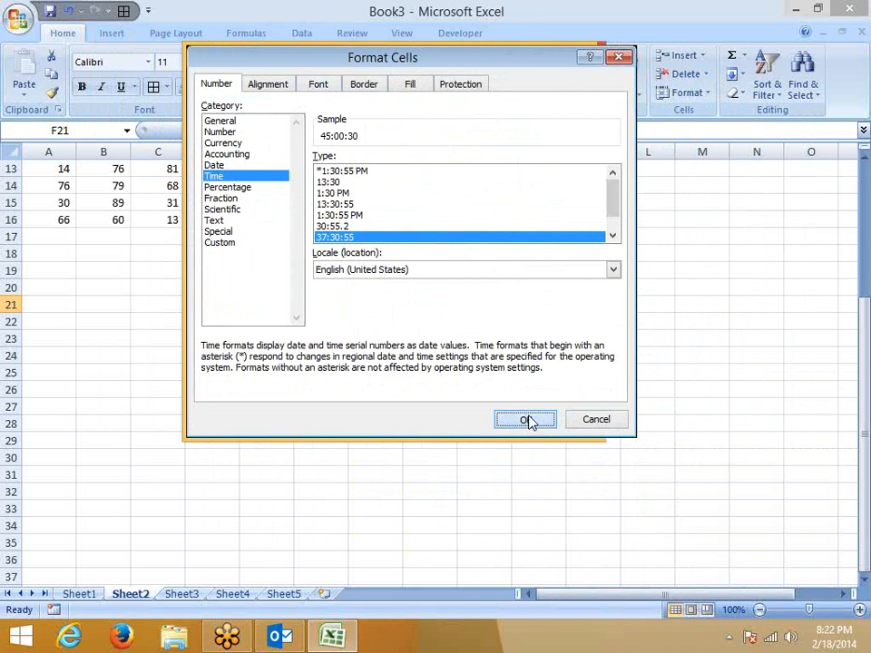
left_click(526, 420)
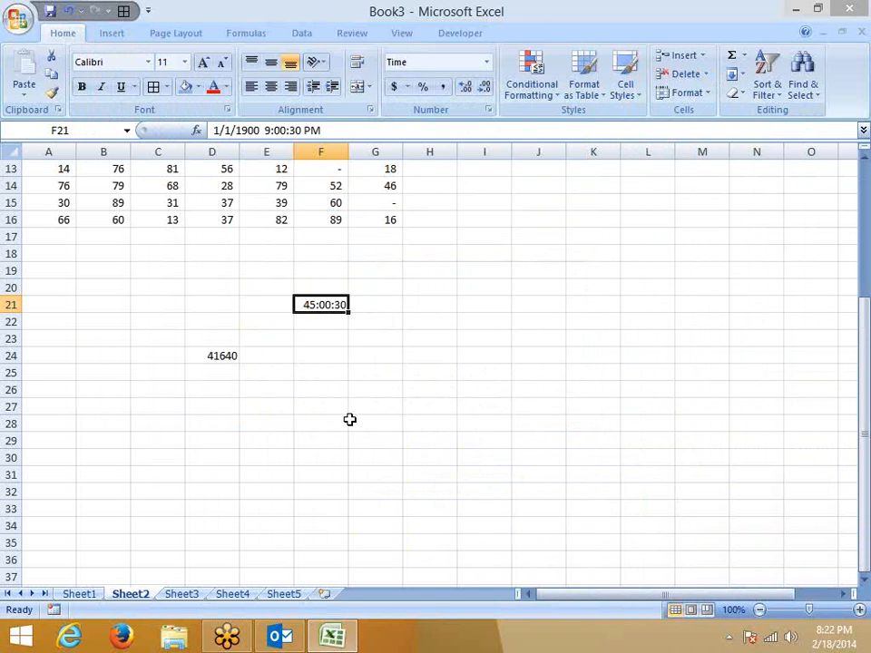
Reselect F21 and review its number format, closing Format Cells without changes.
left_click(206, 421)
left_click(311, 305)
left_click(488, 109)
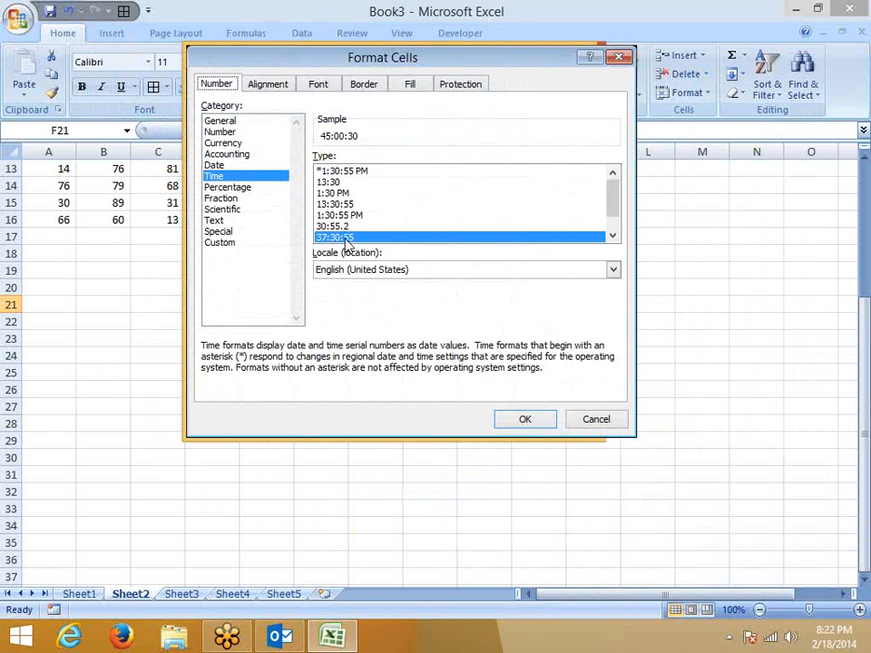
left_click(596, 421)
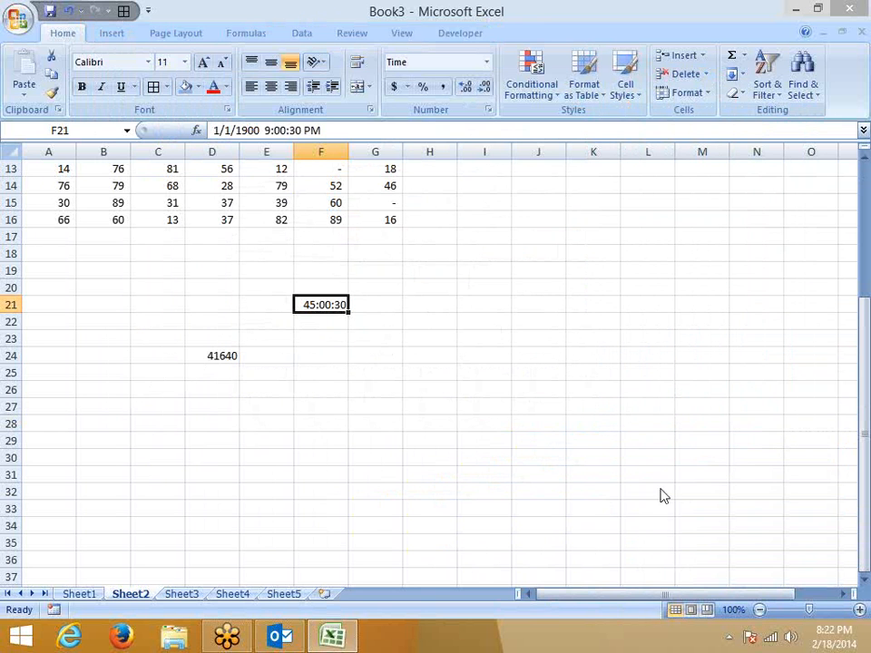
left_click(656, 440)
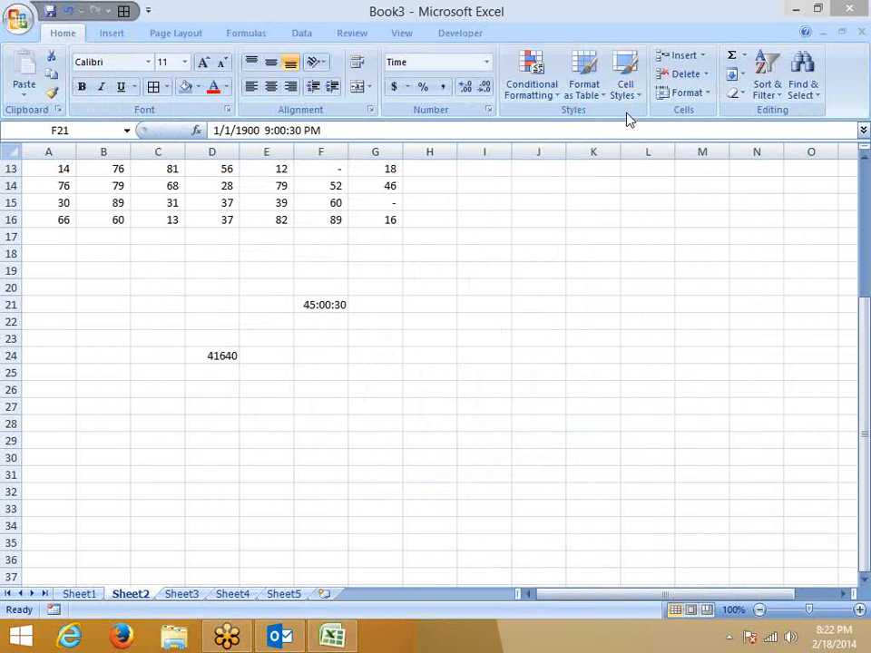
Inspect cells around F21 and H20's number format, leaving everything unchanged.
left_click(301, 371)
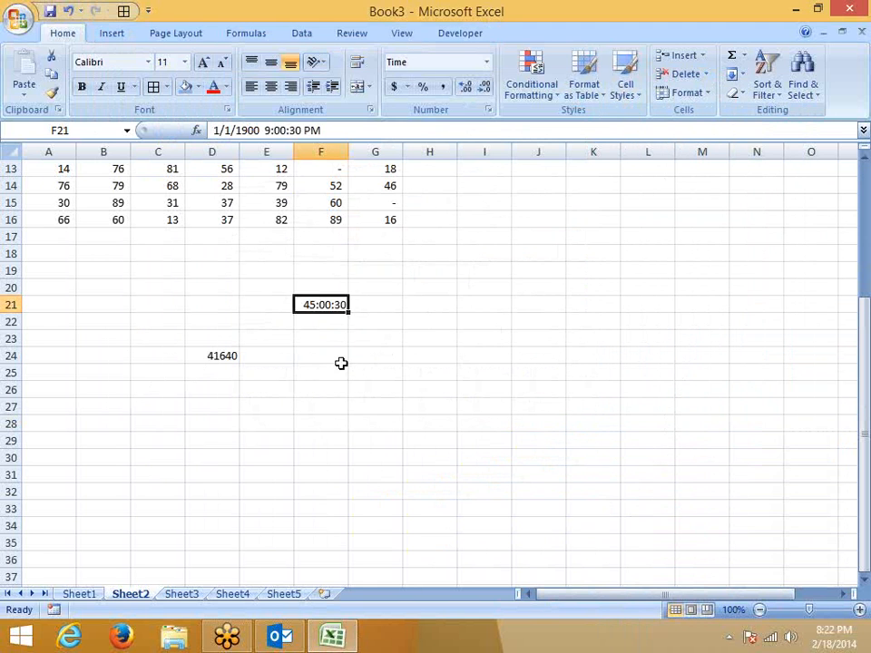
left_click(312, 321)
left_click(331, 300)
left_click(315, 334)
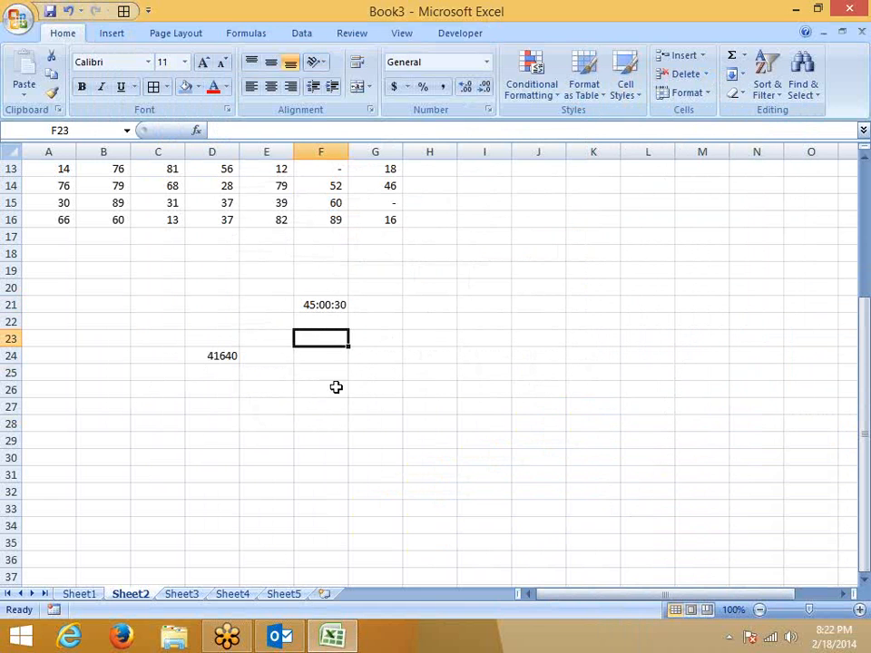
left_click(413, 338)
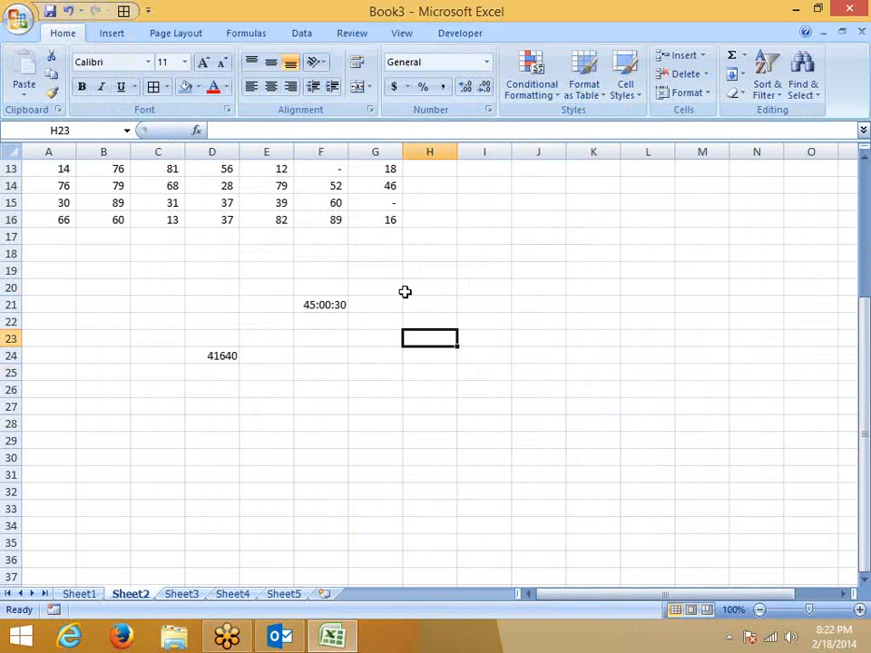
left_click(410, 290)
left_click(490, 110)
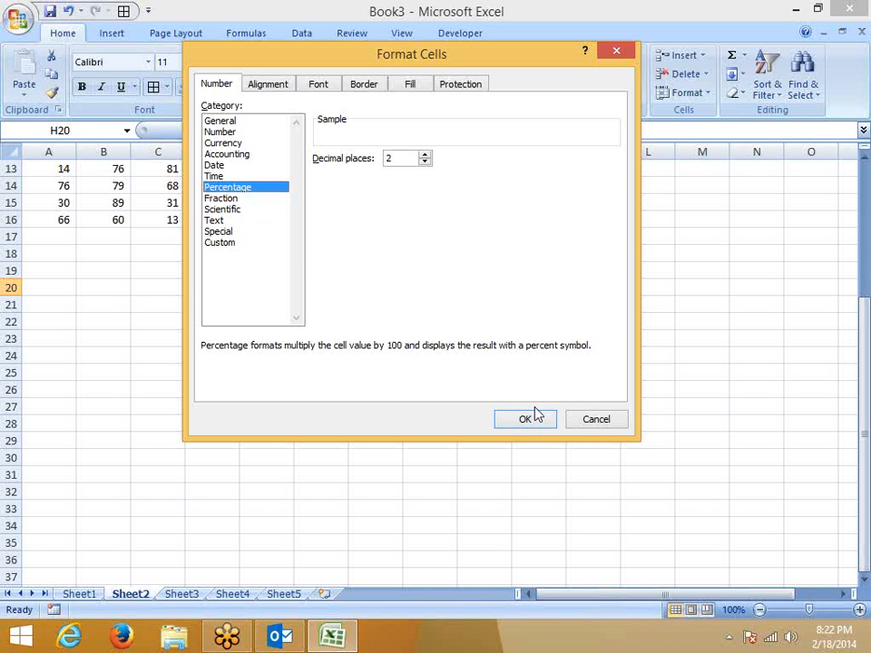
left_click(603, 420)
Enter 20% in cell I18.
left_click(460, 256)
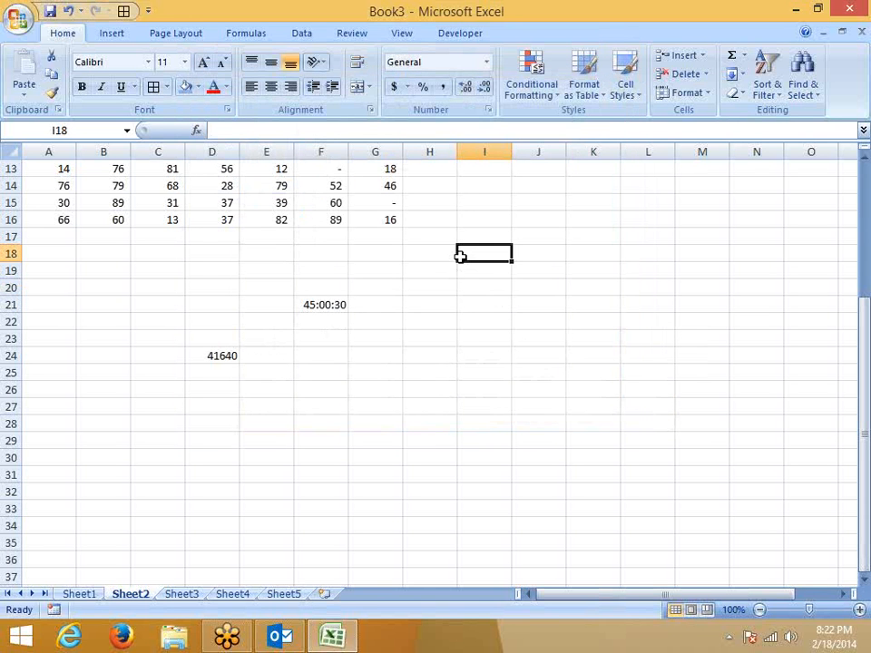
type("20")
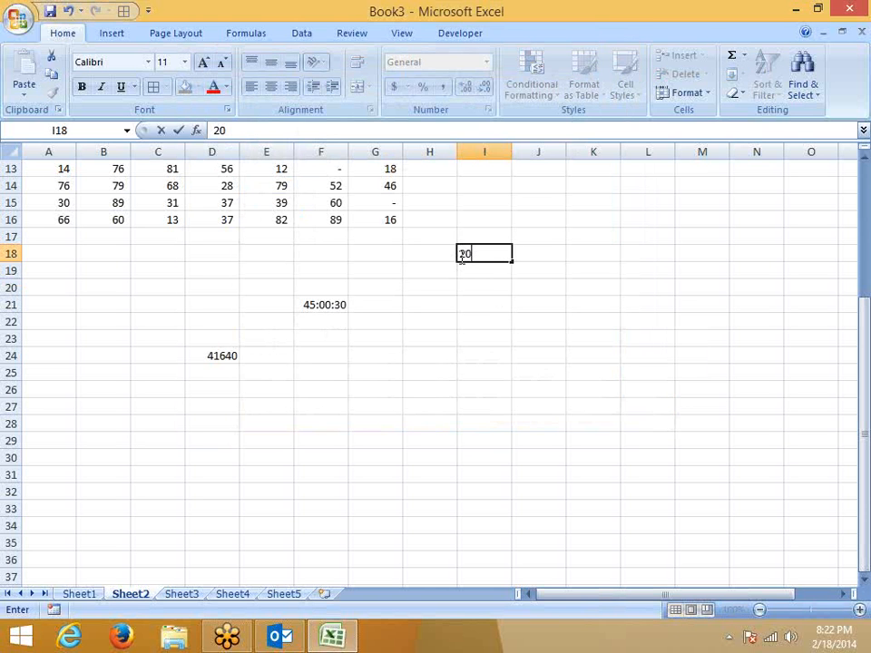
key("Escape")
type("20%")
key("Return")
left_click(460, 257)
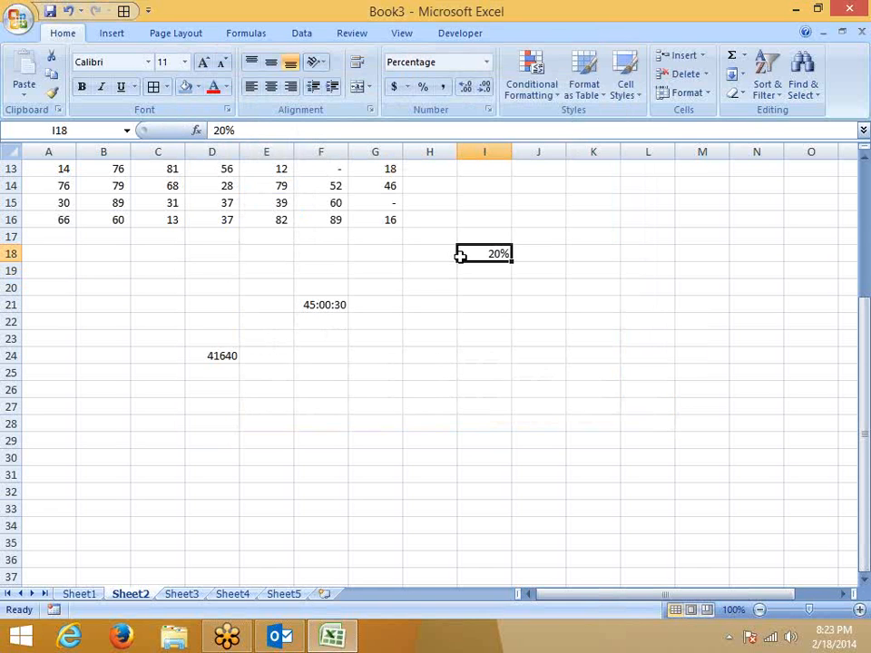
Enter 20 in I19 and apply Percent Style so it shows 2000%.
key("Down")
type("20")
key("Return")
key("Up")
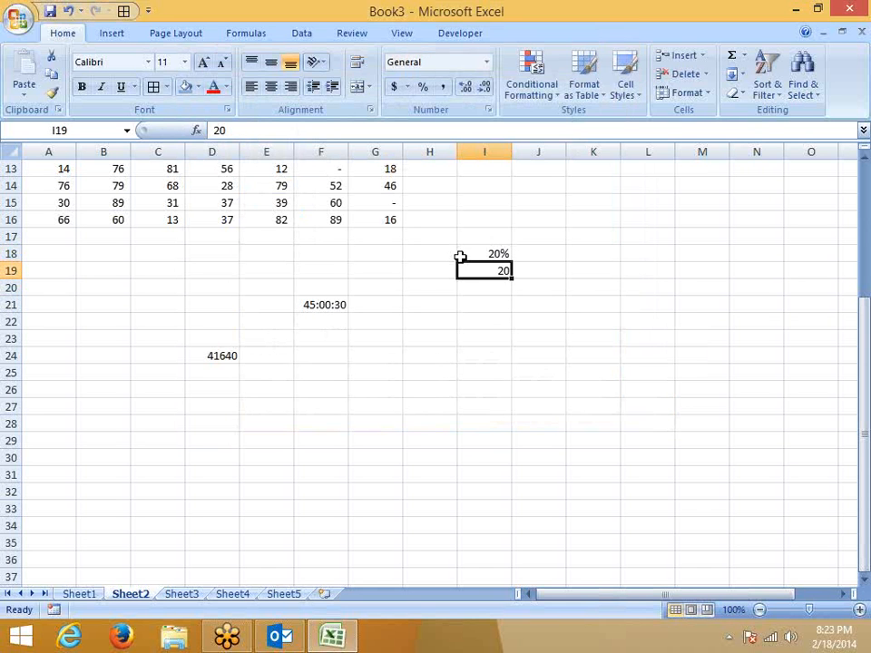
left_click(423, 88)
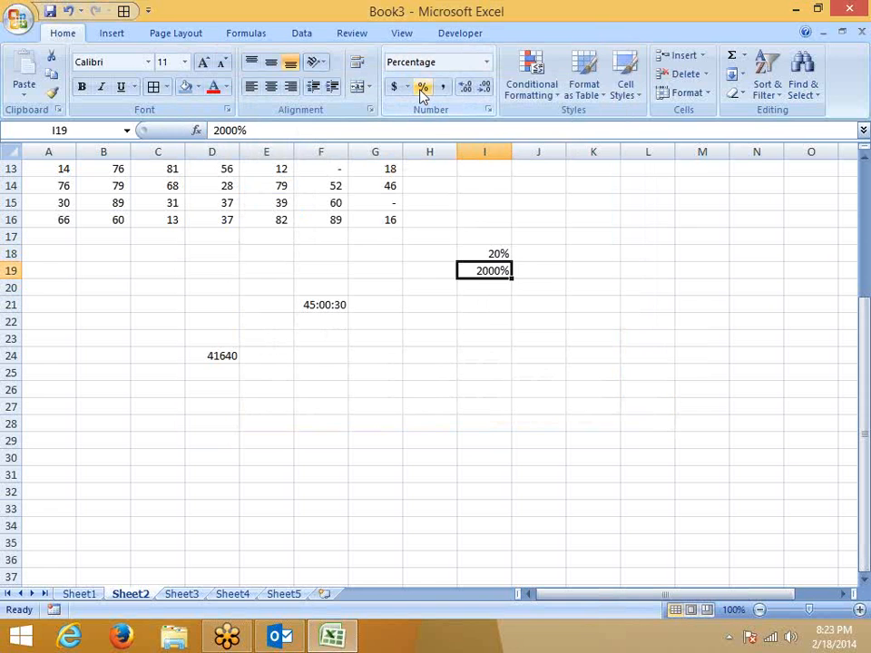
Enter 20 in G19 so it displays as 20%.
key("Left")
key("Left")
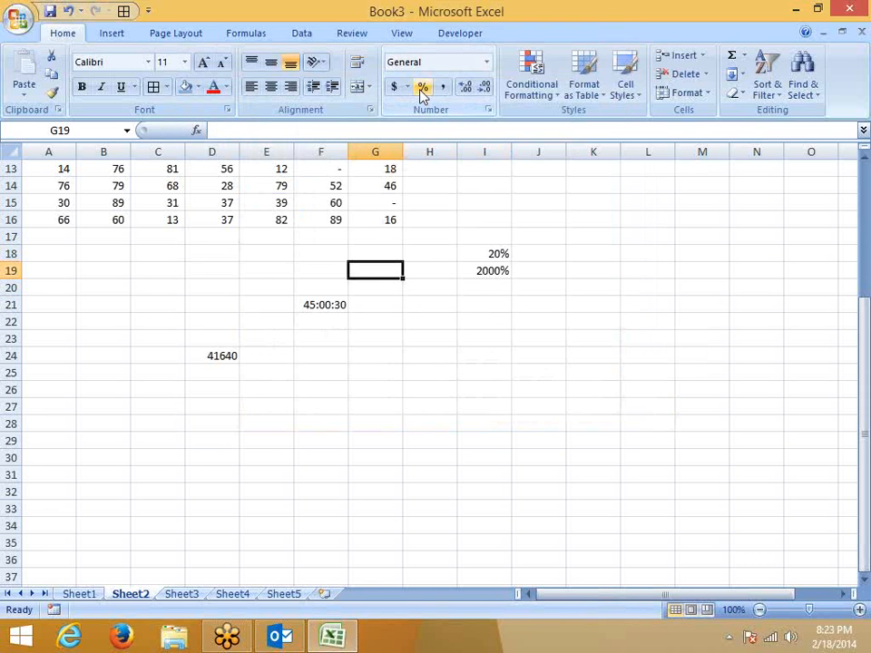
type("20")
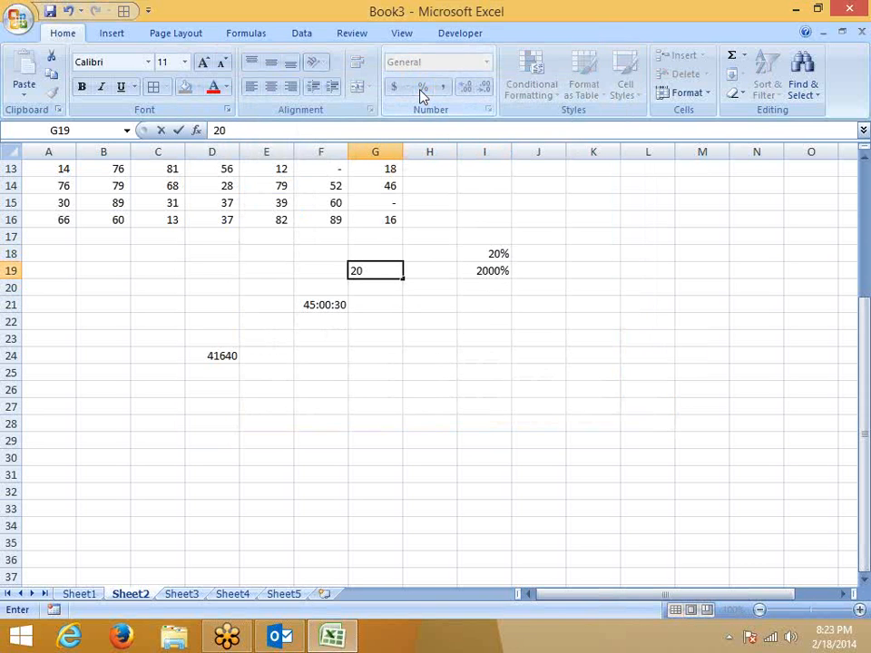
key("Return")
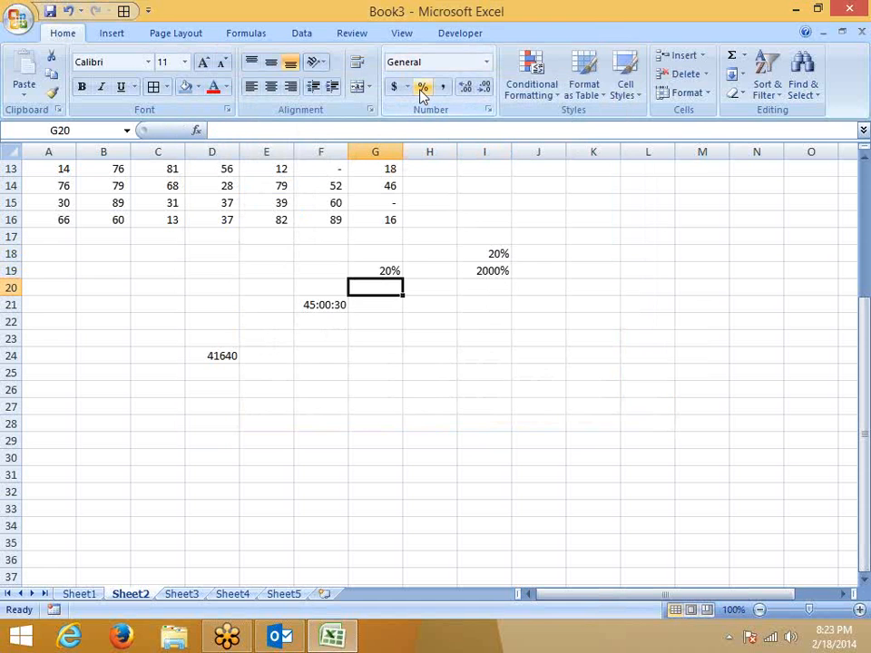
key("Down")
key("Down")
key("Left")
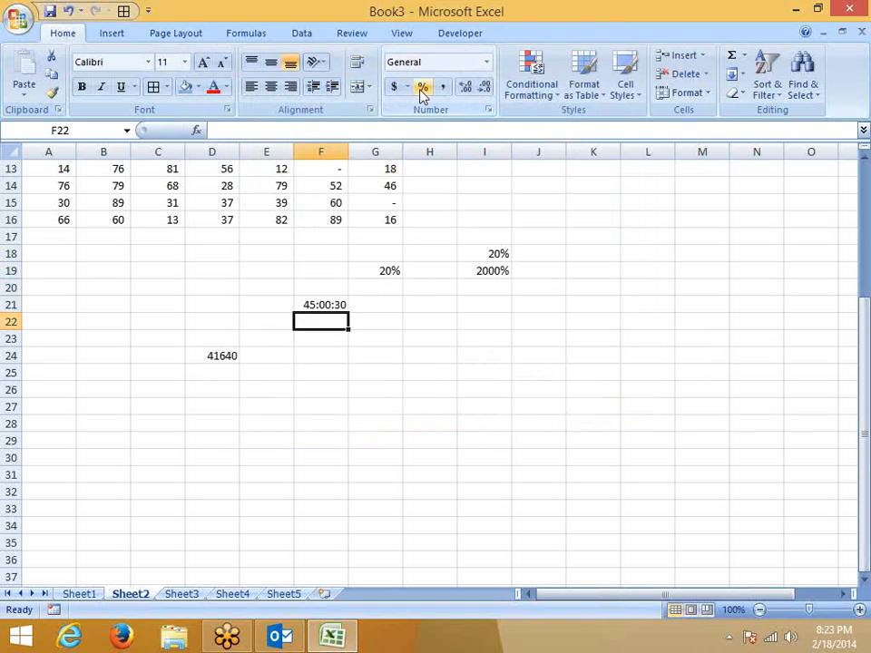
key("Left")
key("Left")
key("Left")
key("Left")
Copy the values 76, 30 and 66 from A14:A16 into A20:A22.
type("20")
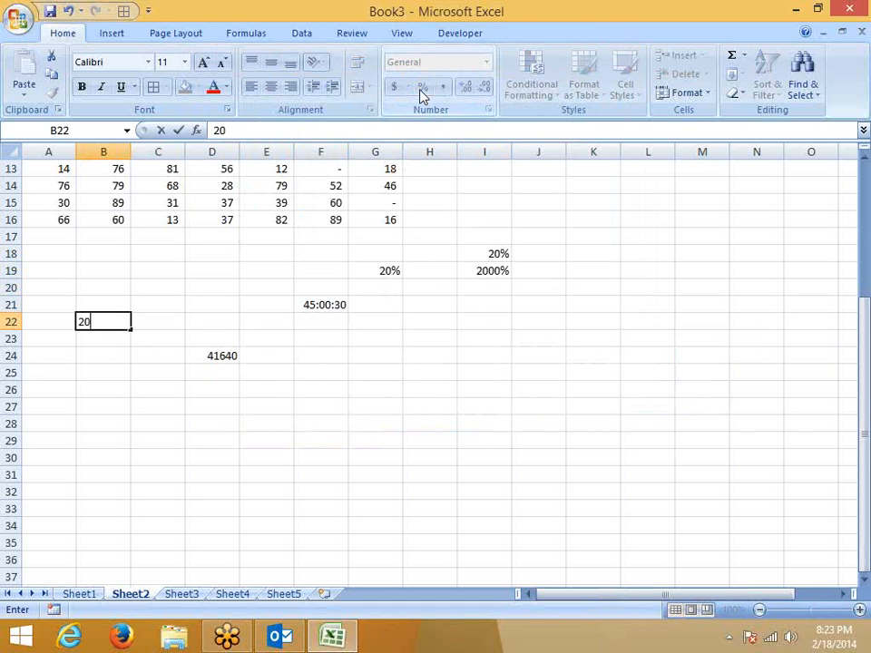
key("Escape")
left_click_drag(52, 181, 54, 223)
key("ctrl+c")
left_click(50, 282)
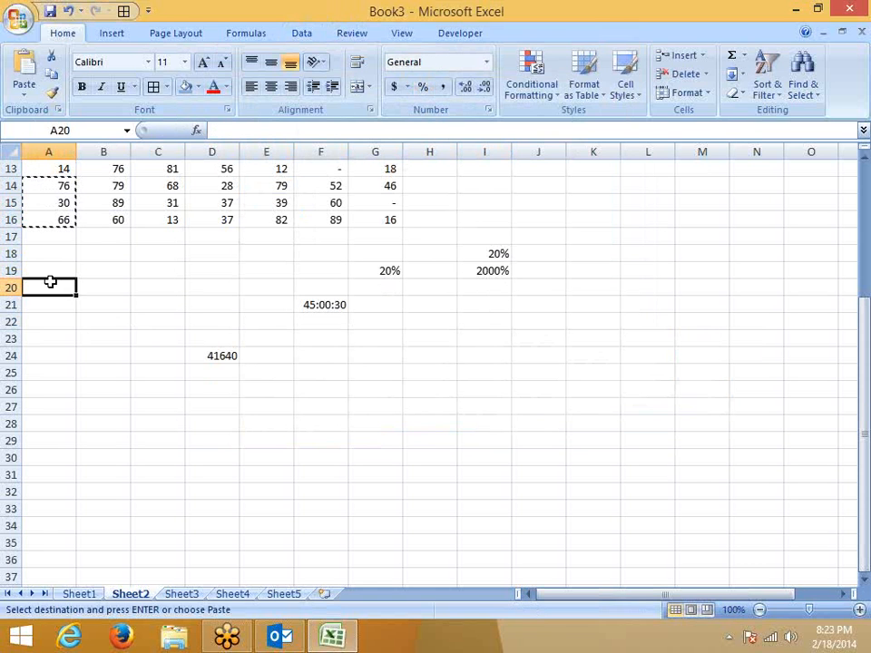
key("ctrl+v")
In B20 enter a formula dividing A20 by 100 and fill it down to B22.
left_click(101, 289)
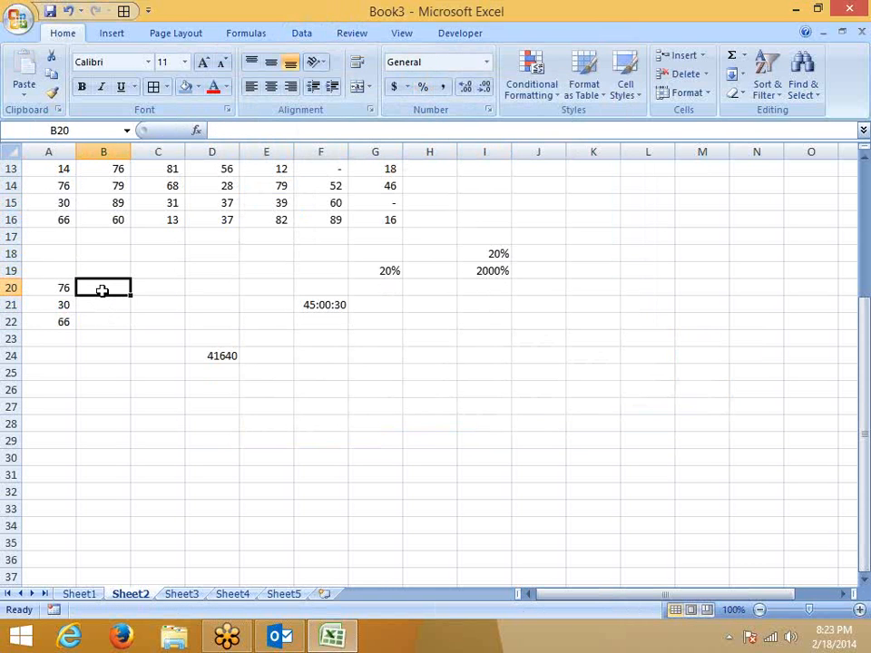
type("=")
key("Left")
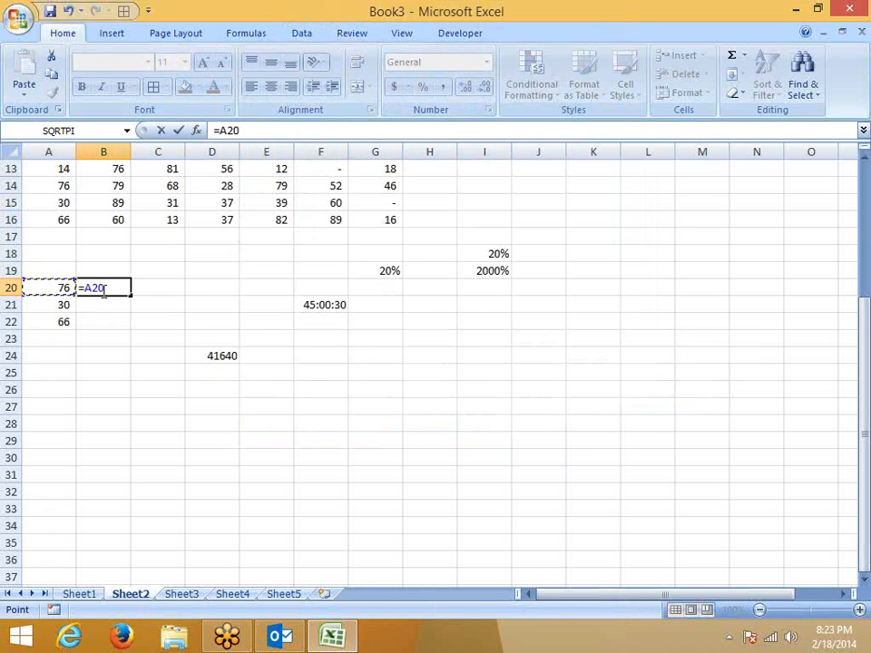
type("/10")
key("Return")
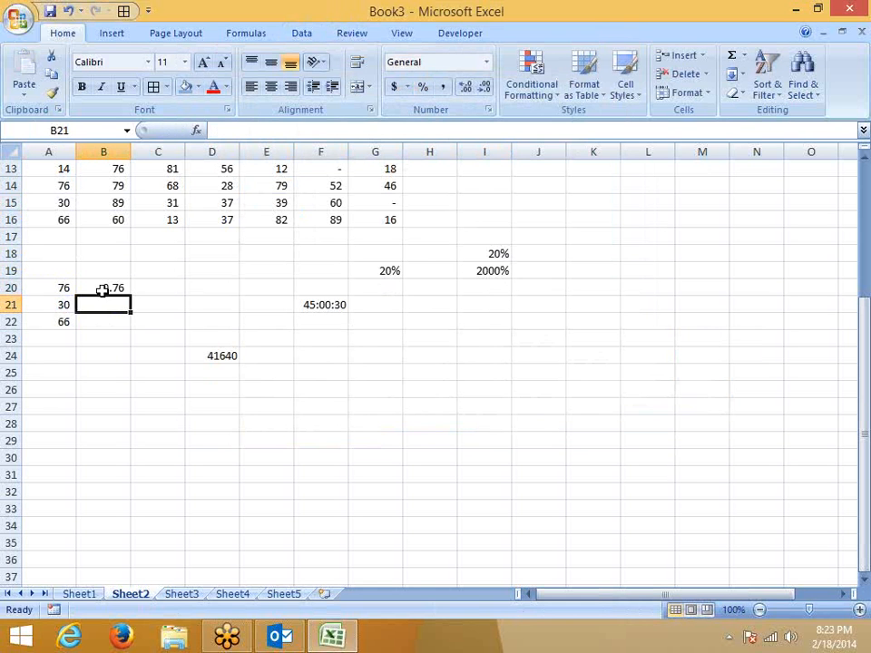
key("Left")
key("ctrl+Down")
key("Right")
key("ctrl+shift+Up")
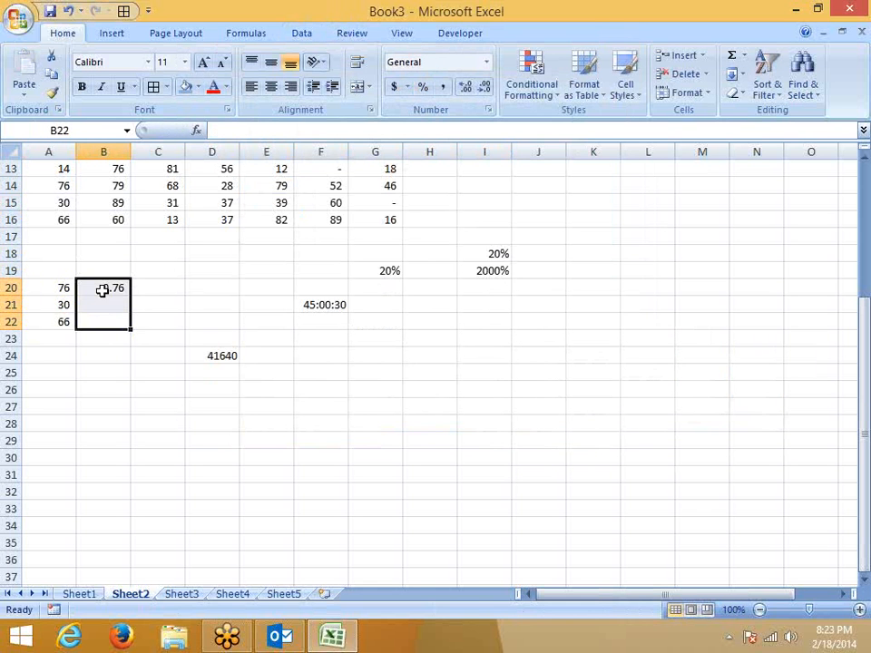
key("ctrl+d")
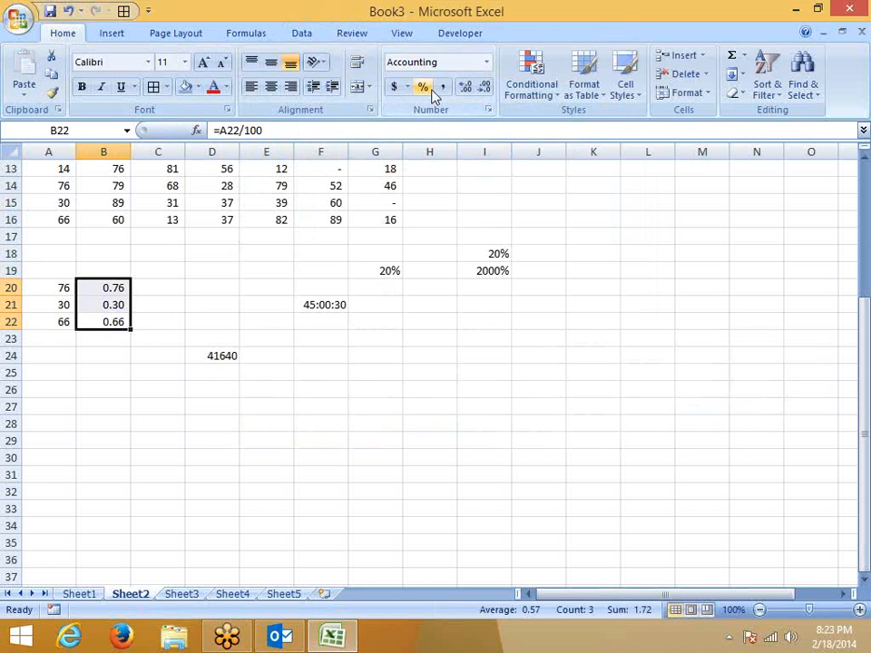
Switch B20:B22 to General format so they show 0.76, 0.3 and 0.66, then check B20's formula.
left_click(424, 88)
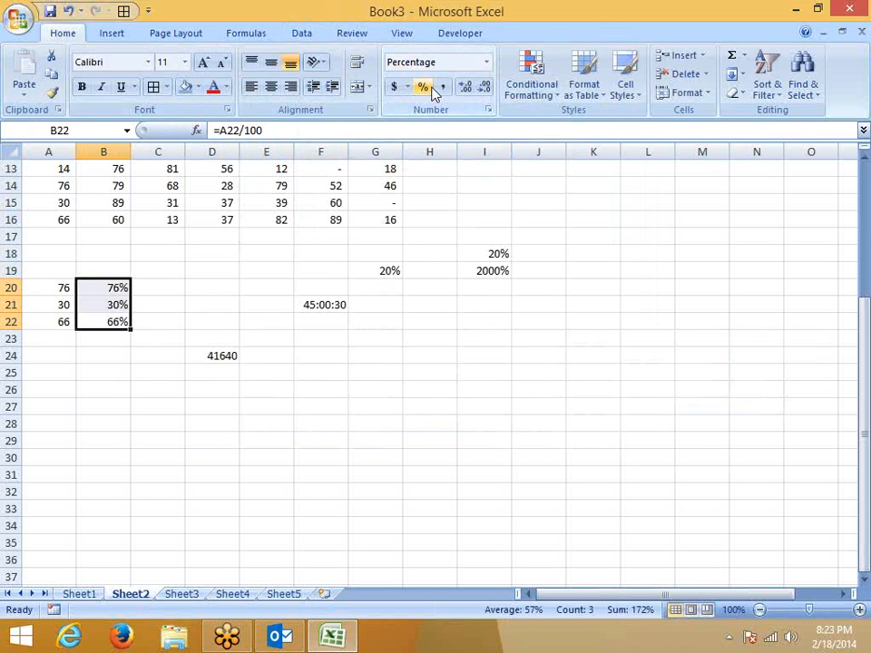
left_click(488, 110)
left_click(223, 120)
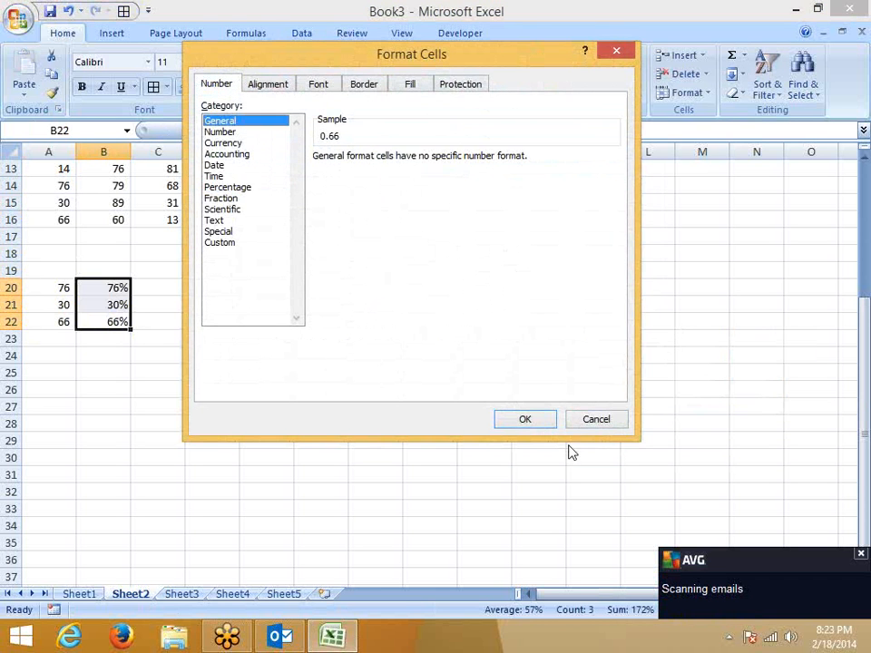
left_click(521, 417)
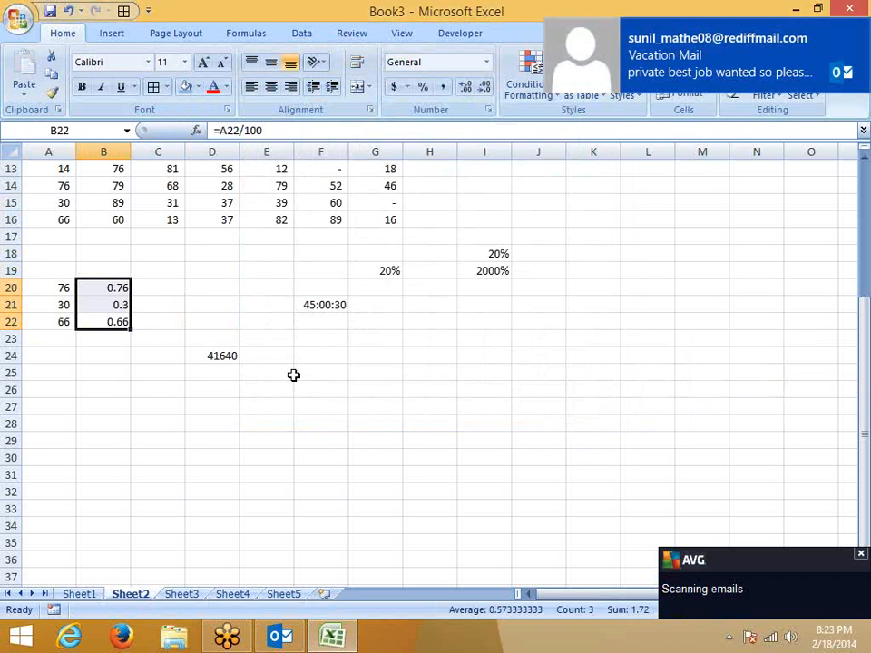
left_click(106, 289)
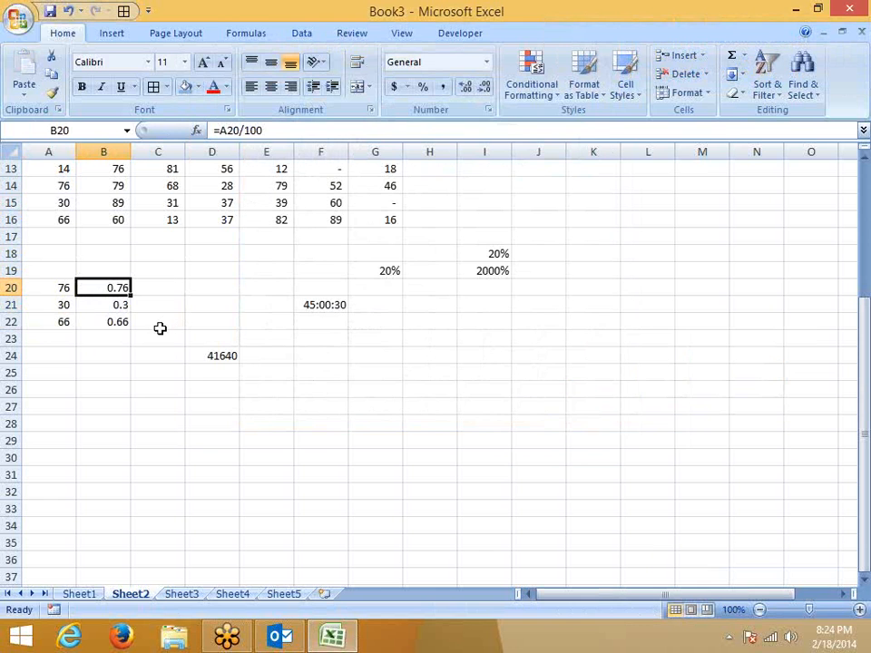
Enter 65 in E26 and 30 in F26, correcting a mistyped 72.
left_click(283, 387)
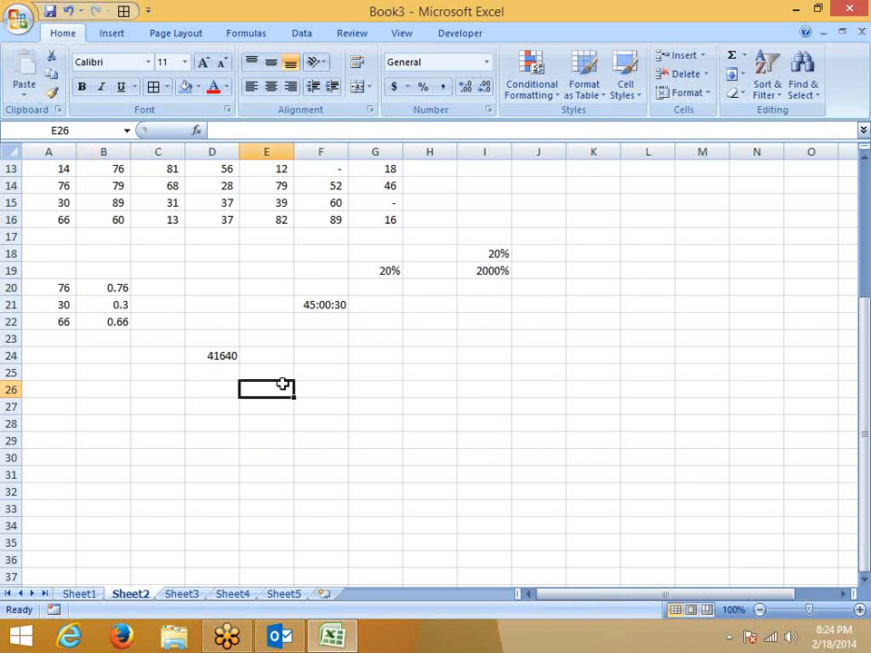
type("72")
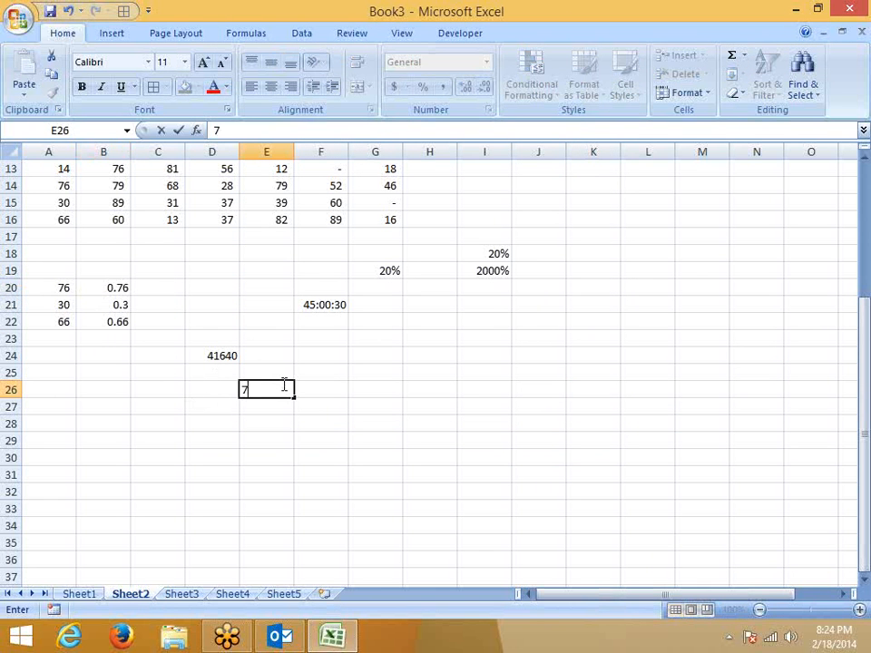
key("BackSpace")
key("BackSpace")
type("65")
key("Tab")
type("30")
key("Return")
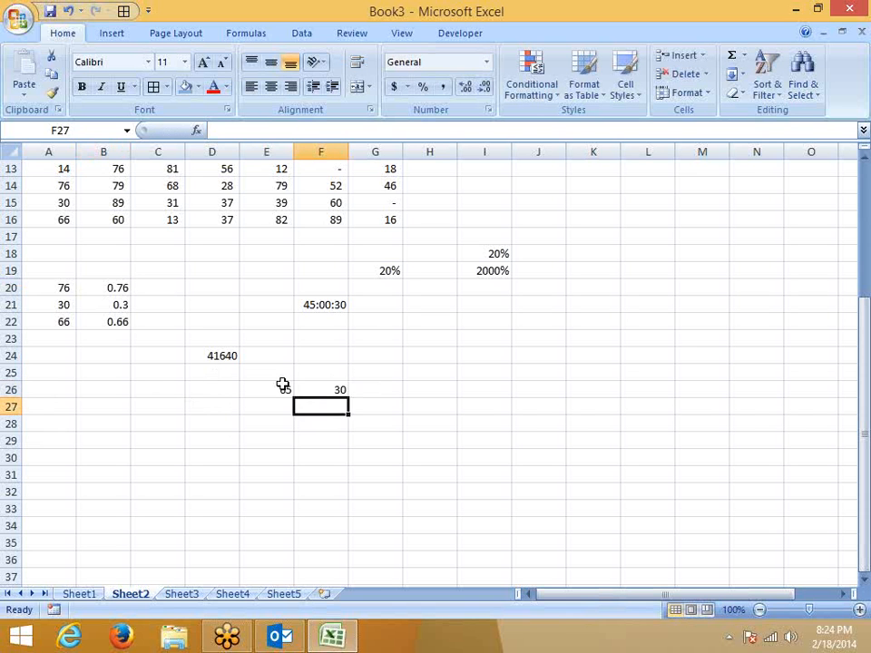
key("Up")
key("Right")
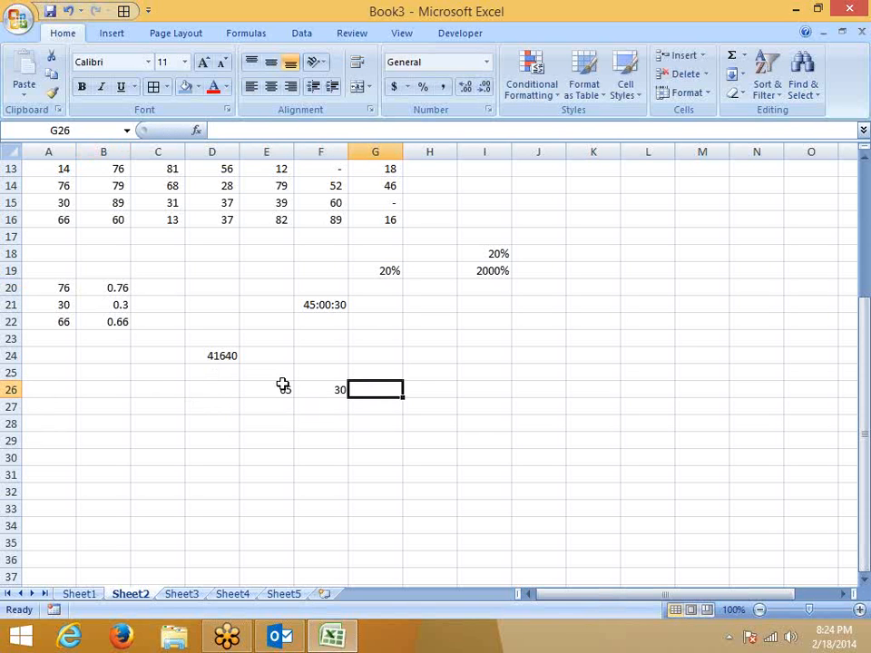
Handwrite the calculation 65/30 × 100 in pen ink beside the data.
left_click(863, 289)
left_click(763, 323)
left_click_drag(594, 226, 573, 253)
mouse_move(612, 227)
left_mouse_down()
mouse_move(632, 241)
mouse_move(612, 262)
left_mouse_up()
left_click_drag(570, 287, 650, 269)
mouse_move(600, 292)
left_mouse_down()
mouse_move(621, 299)
mouse_move(598, 322)
left_mouse_up()
mouse_move(646, 292)
left_mouse_down()
mouse_move(638, 305)
mouse_move(646, 293)
mouse_move(698, 293)
left_mouse_up()
left_click_drag(679, 254, 674, 296)
mouse_move(722, 220)
left_mouse_down()
mouse_move(715, 278)
mouse_move(744, 235)
mouse_move(731, 196)
mouse_move(767, 201)
mouse_move(782, 238)
left_mouse_up()
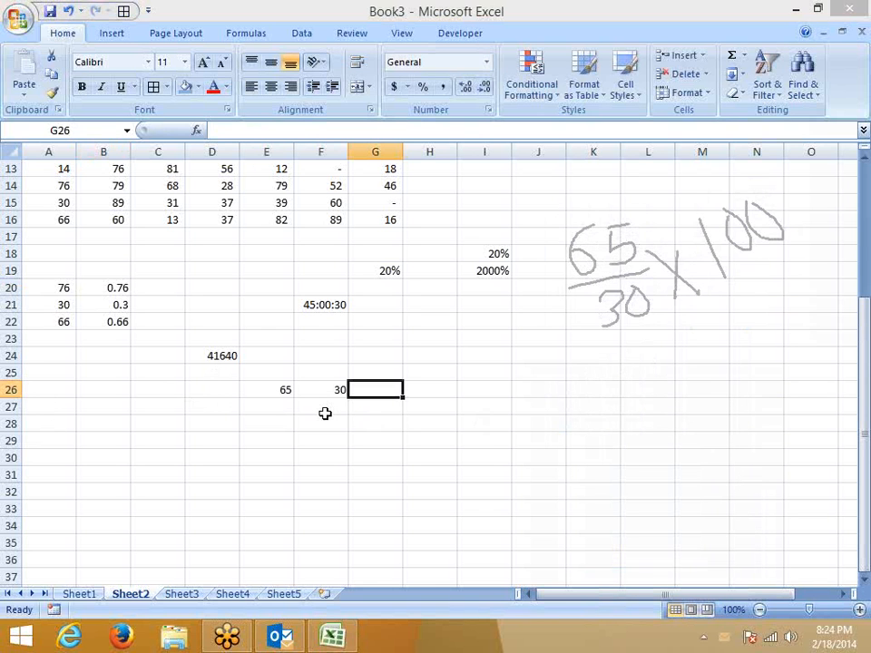
Enter =E26/F26 in G26, then replace it with the corrected formula =F26/E26.
left_click(376, 441)
left_click(356, 390)
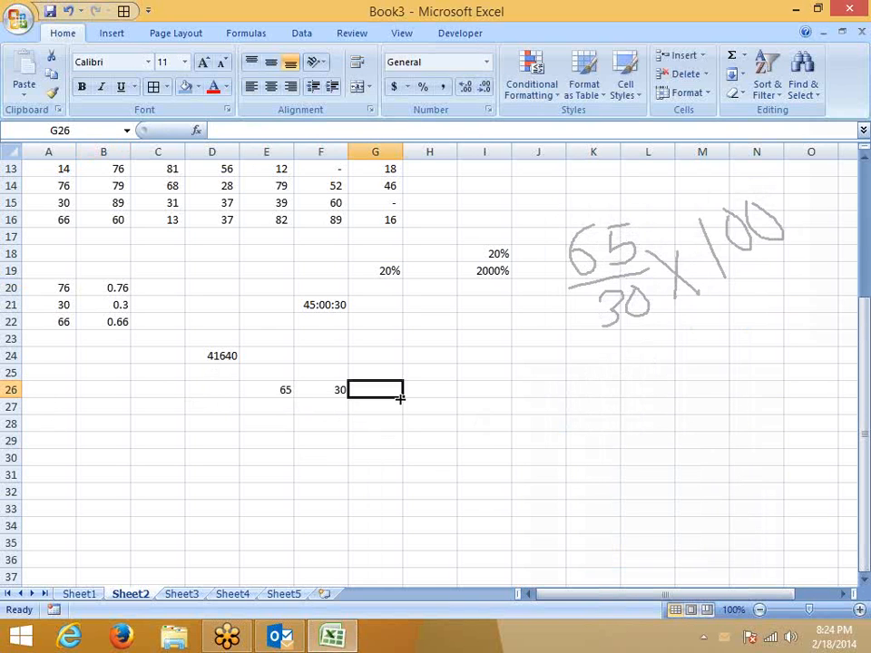
type("=")
key("Left")
key("Left")
type("/")
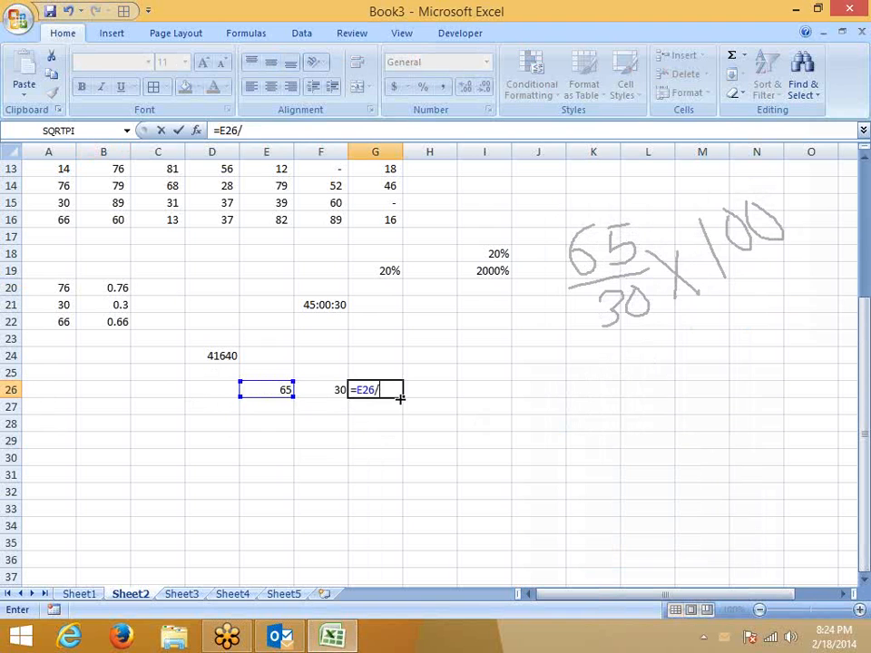
key("Left")
key("ctrl+Return")
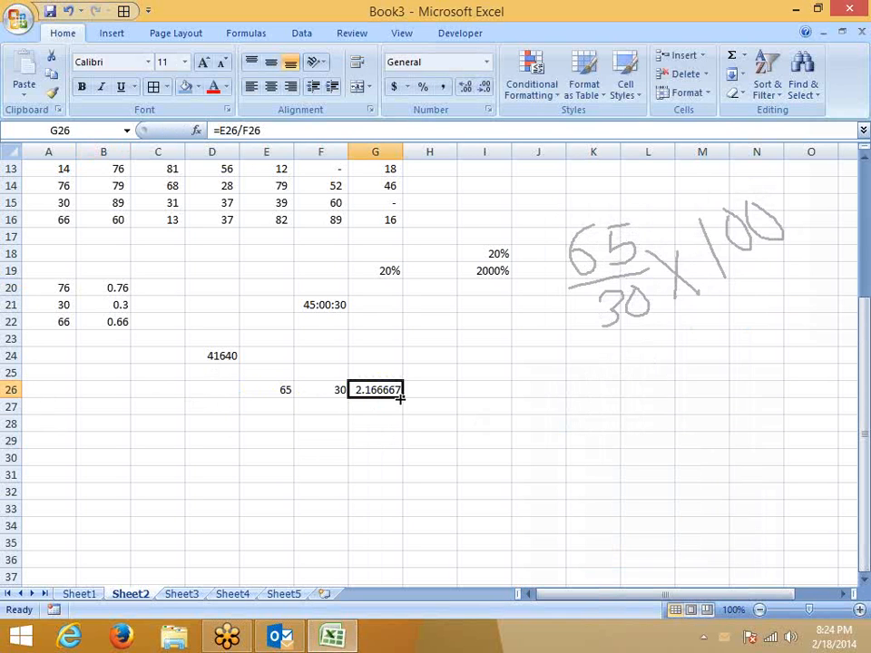
type("=")
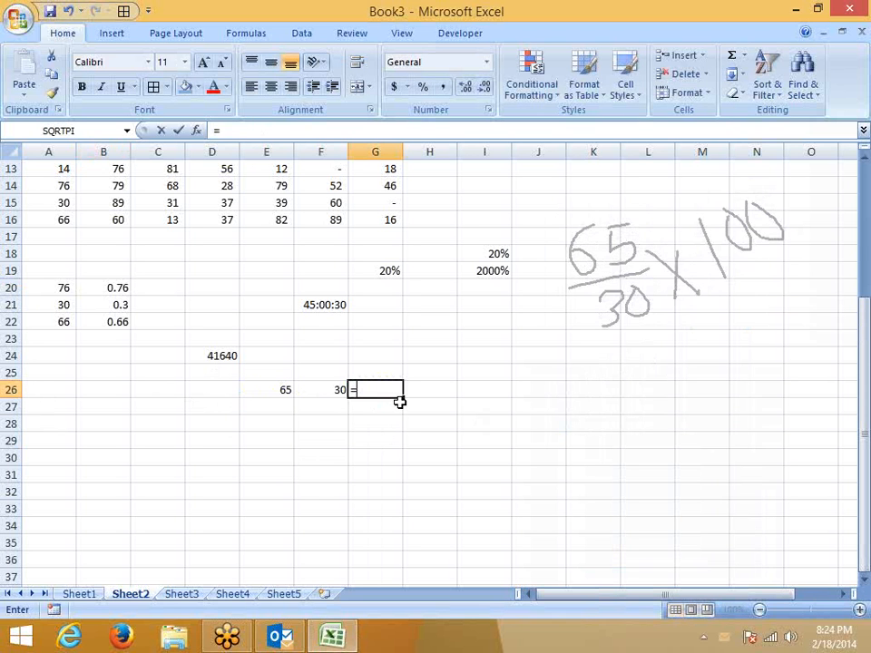
key("Left")
type("/")
key("Left")
key("Left")
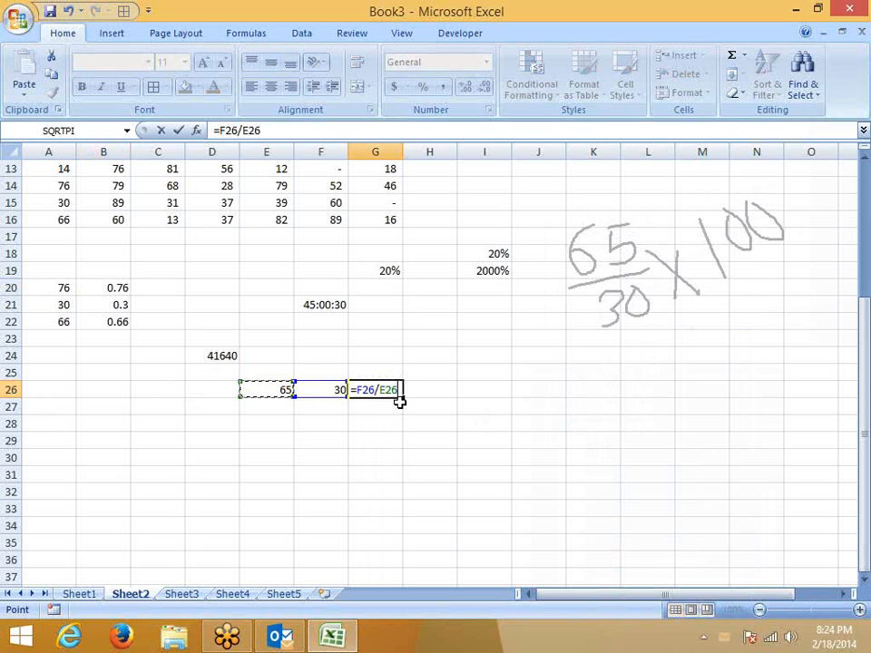
key("Return")
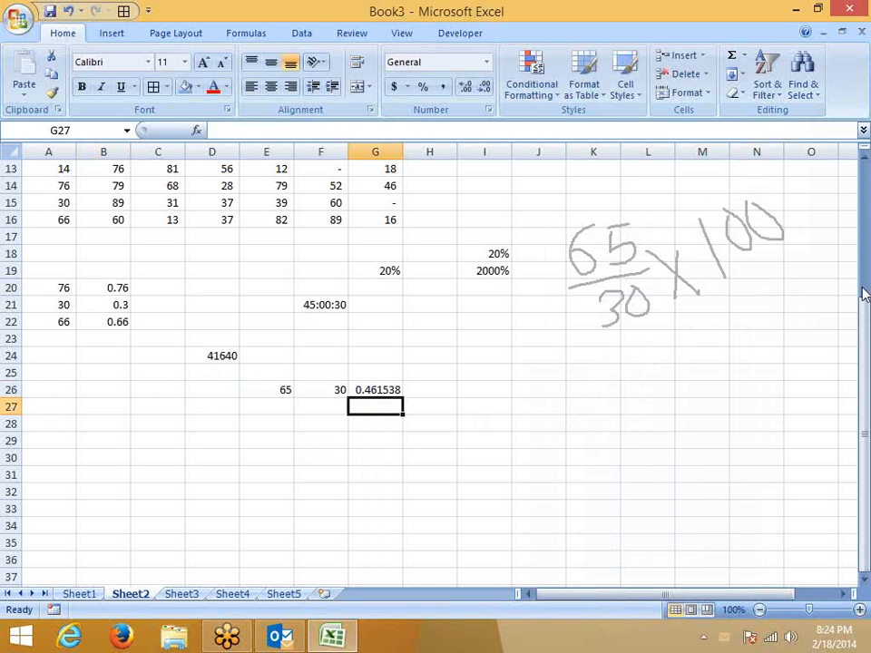
Leave pen mode and apply Percent Style to G26 so it shows 46%.
left_click(861, 296)
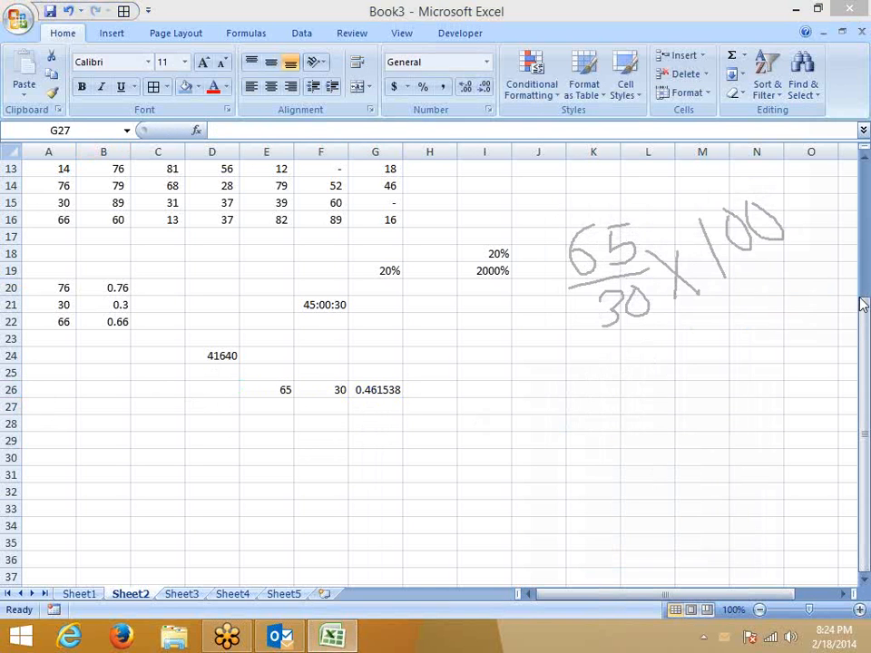
left_click(745, 418)
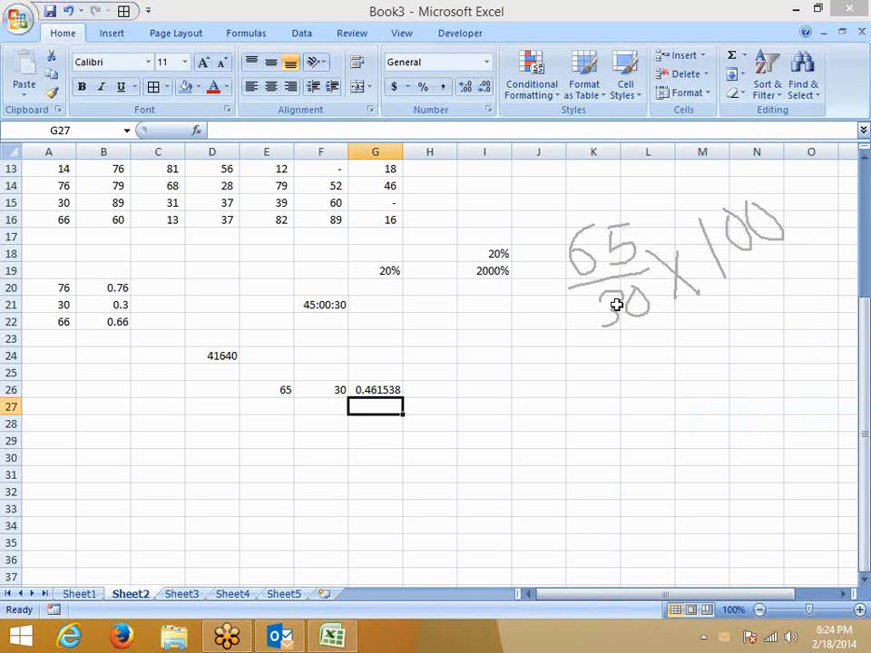
left_click(372, 390)
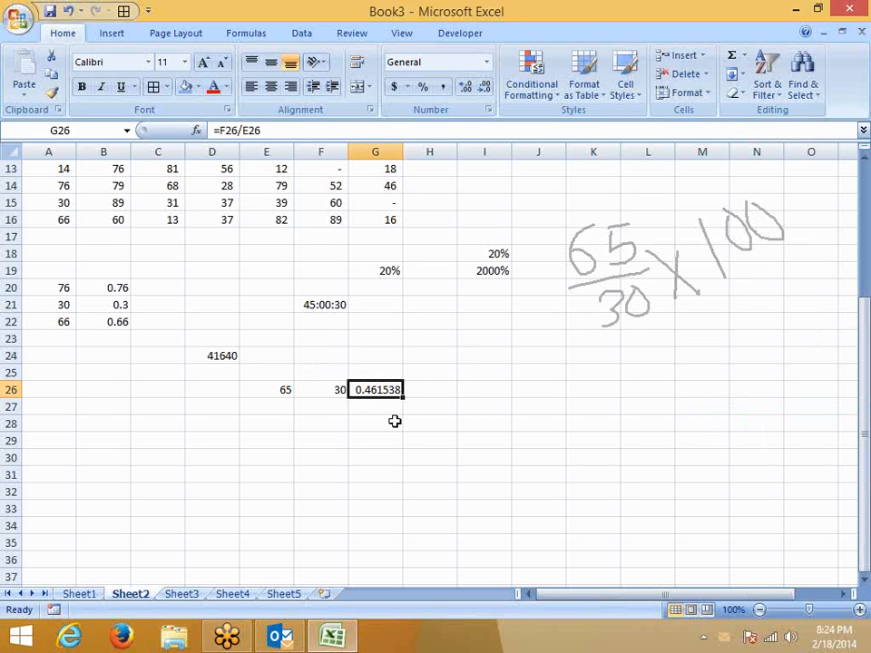
left_click(427, 91)
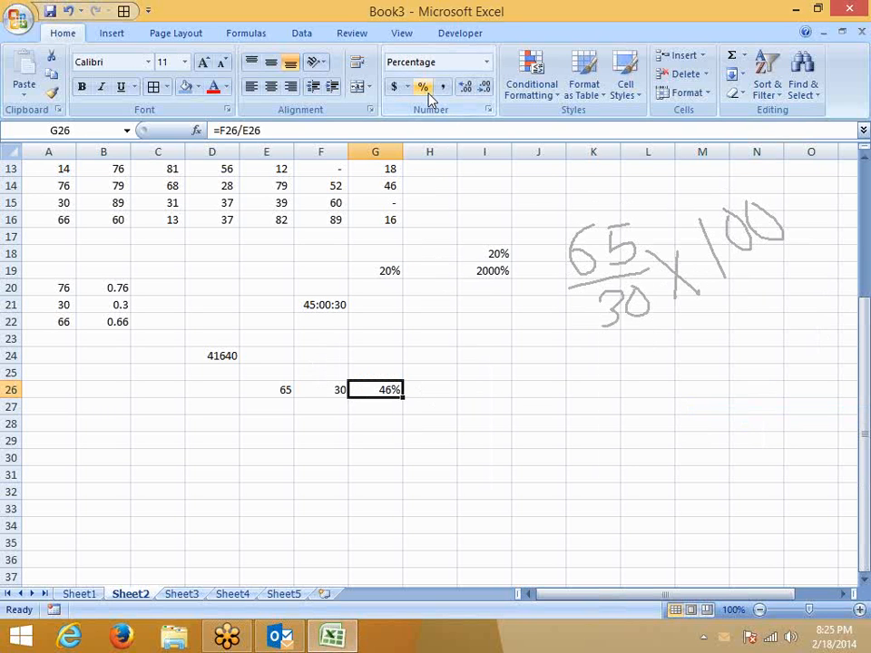
left_click(499, 367)
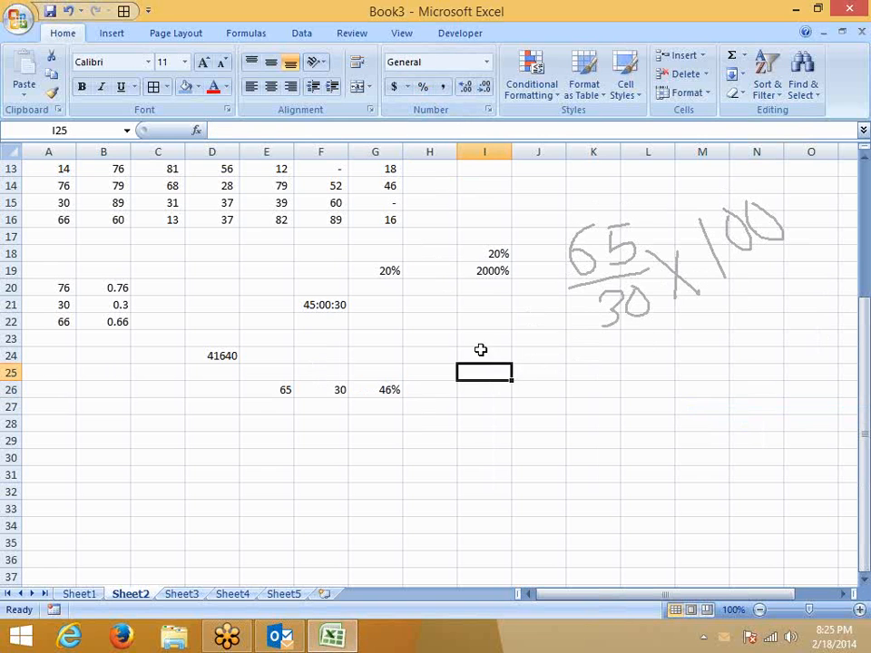
left_click(272, 433)
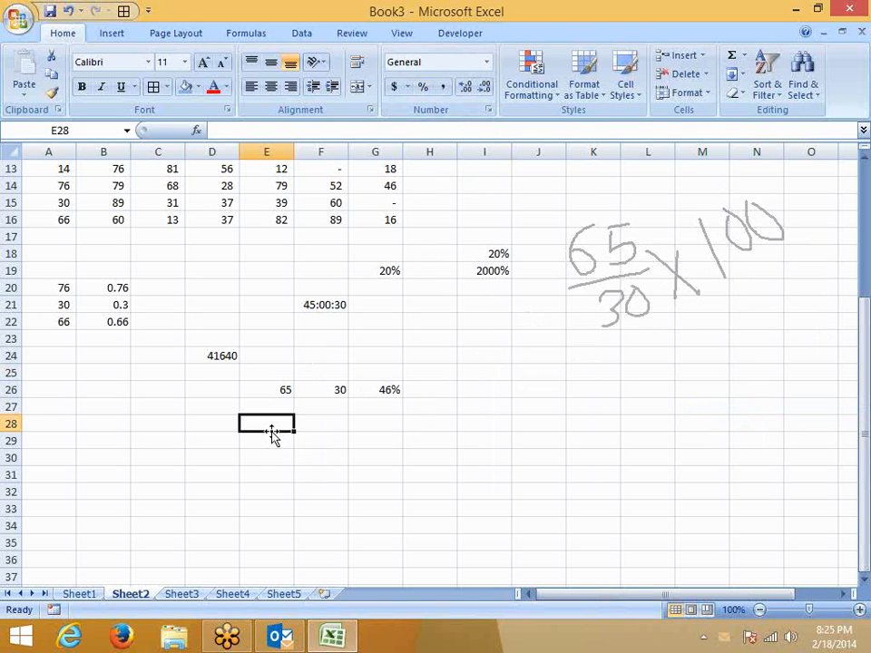
Enter 500 in E28 and 20% in F28.
type("500")
key("Tab")
type("20%")
key("Return")
key("Up")
key("Right")
key("Right")
key("Right")
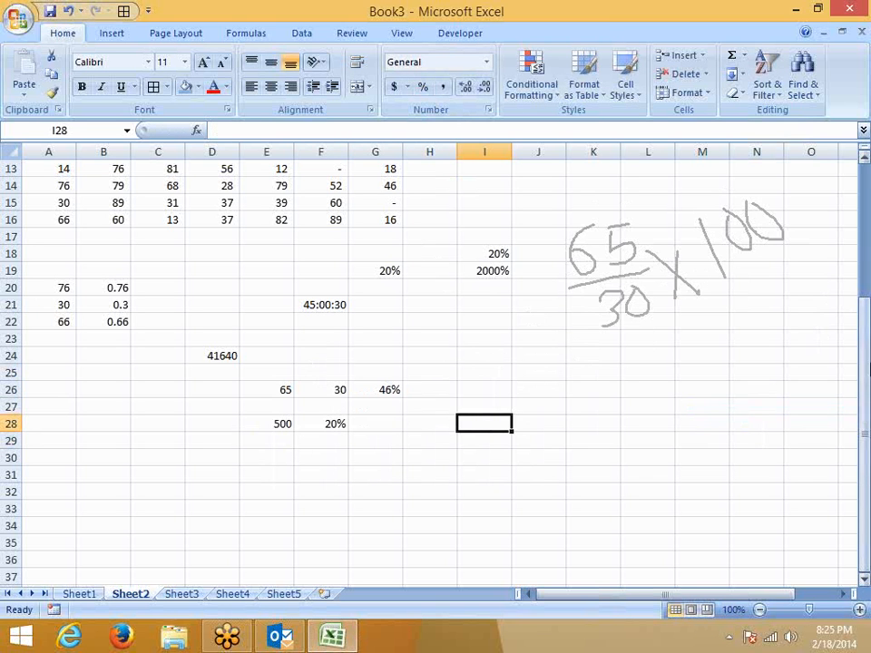
Handwrite 500 × 20 / 100 in pen ink beside the values.
right_click(781, 336)
left_click(788, 316)
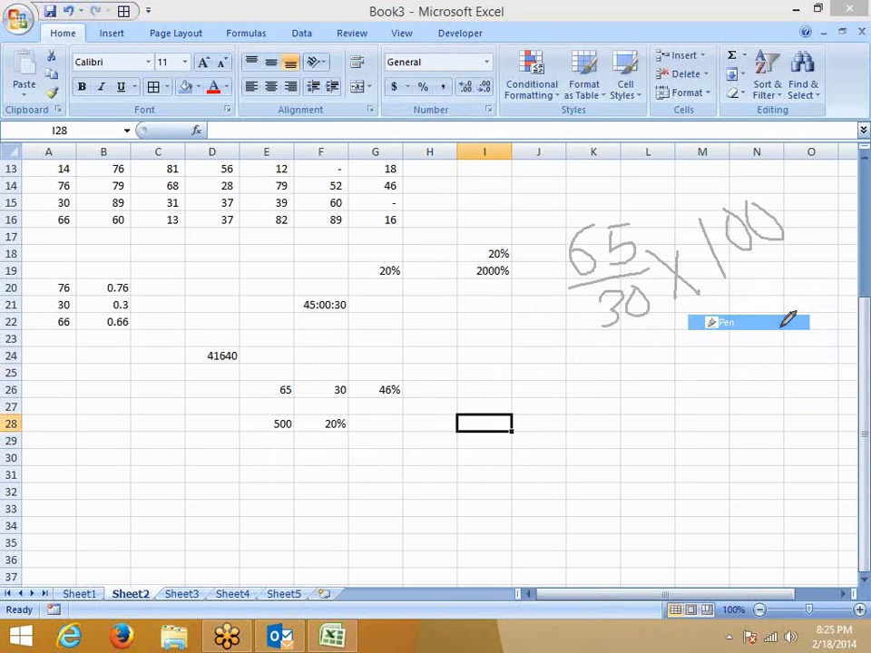
mouse_move(585, 363)
left_mouse_down()
mouse_move(560, 383)
mouse_move(562, 410)
left_mouse_up()
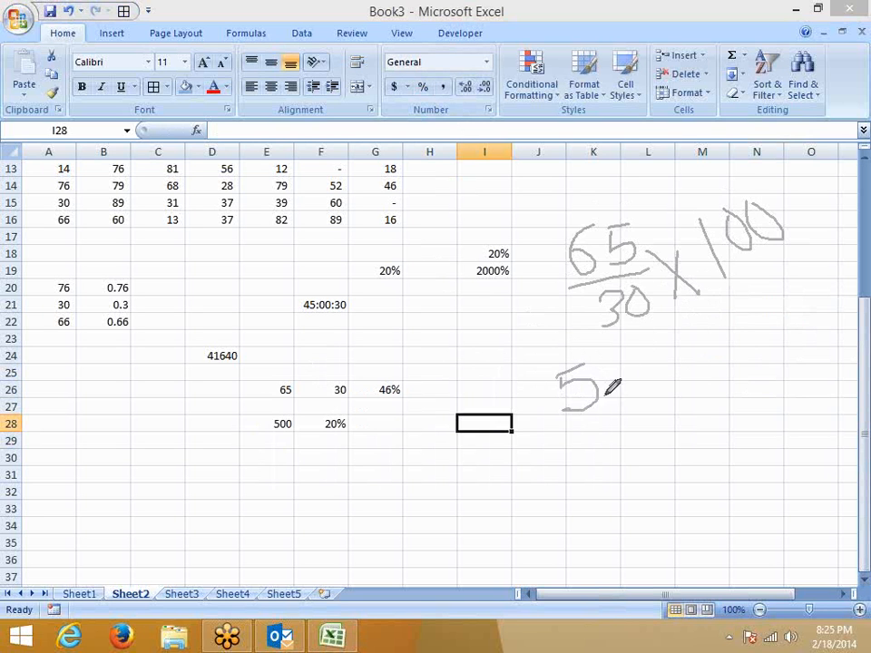
mouse_move(607, 383)
left_mouse_down()
mouse_move(616, 371)
mouse_move(634, 373)
mouse_move(637, 358)
mouse_move(682, 365)
mouse_move(670, 367)
mouse_move(713, 357)
mouse_move(720, 327)
left_mouse_up()
left_click_drag(568, 450, 760, 358)
left_click_drag(639, 432, 649, 465)
mouse_move(676, 426)
left_mouse_down()
mouse_move(684, 439)
mouse_move(678, 419)
mouse_move(715, 417)
mouse_move(723, 399)
mouse_move(726, 408)
left_mouse_up()
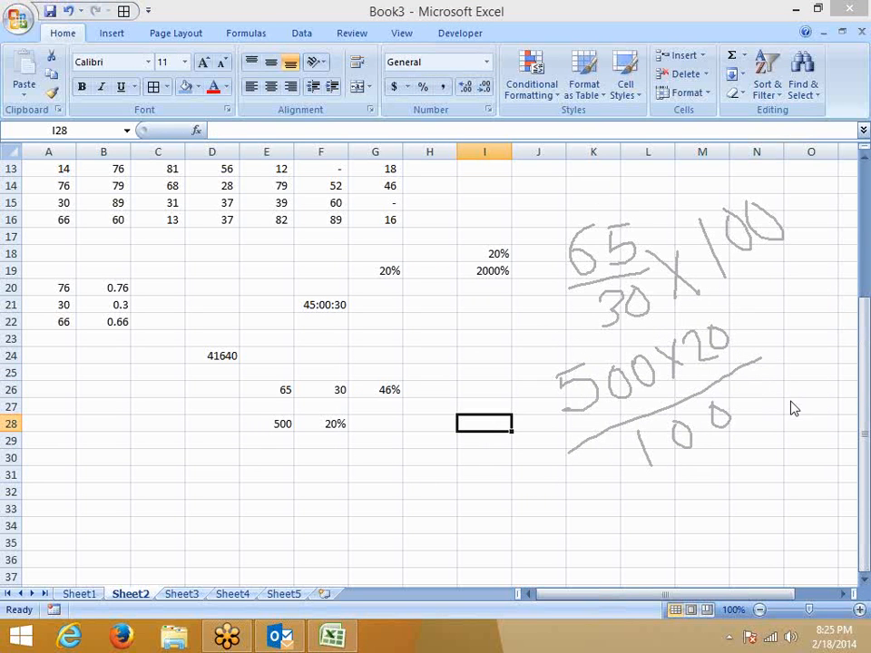
left_click(386, 421)
Enter =E28*F28 in G28 so it shows 100.
type("=")
key("Left")
key("Left")
type("*")
key("Left")
key("Return")
left_click(387, 421)
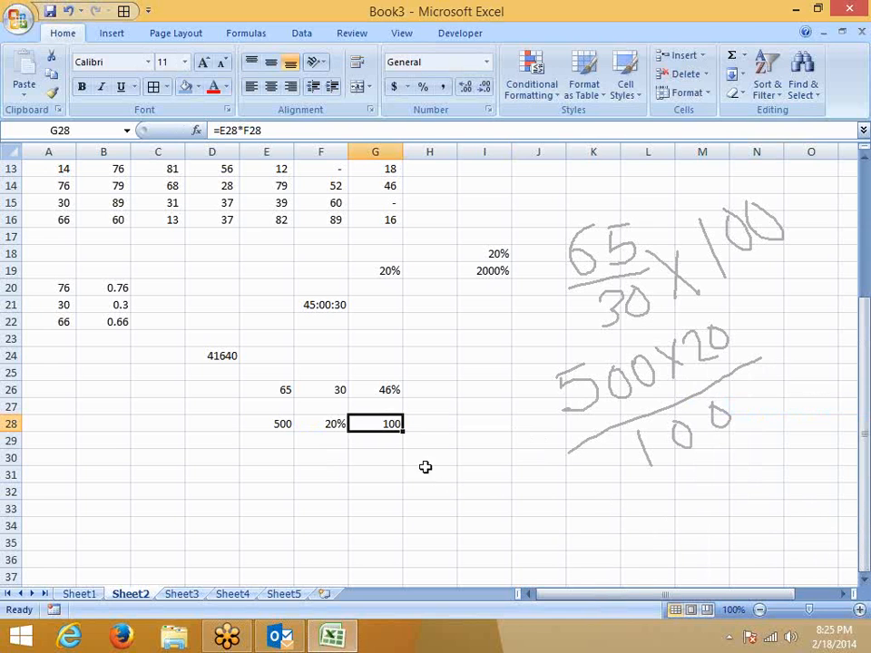
Show F28 as 0.2 in General format with Ctrl+Shift+~ and clear the pen ink.
left_click(325, 426)
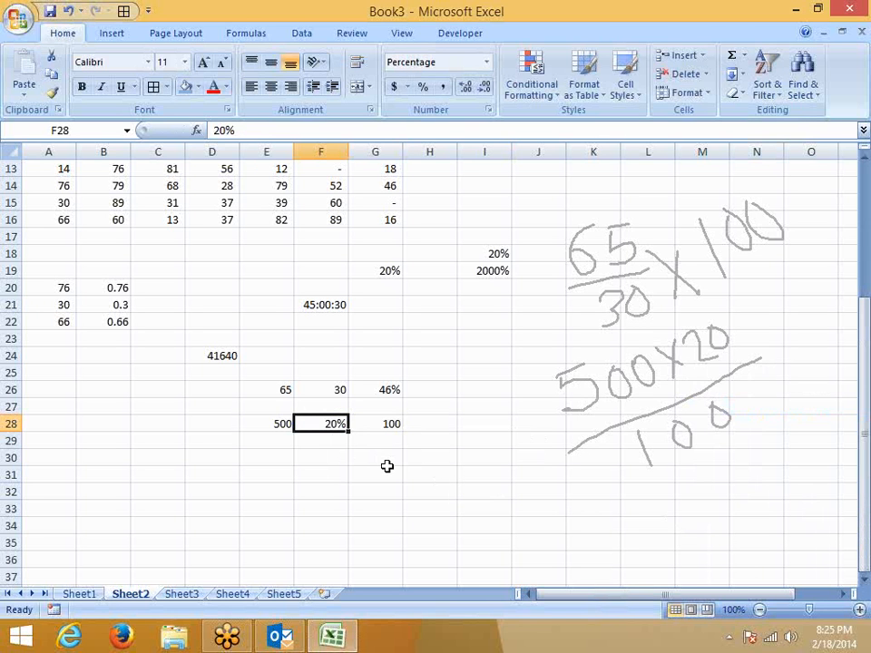
key("ctrl+shift+asciitilde")
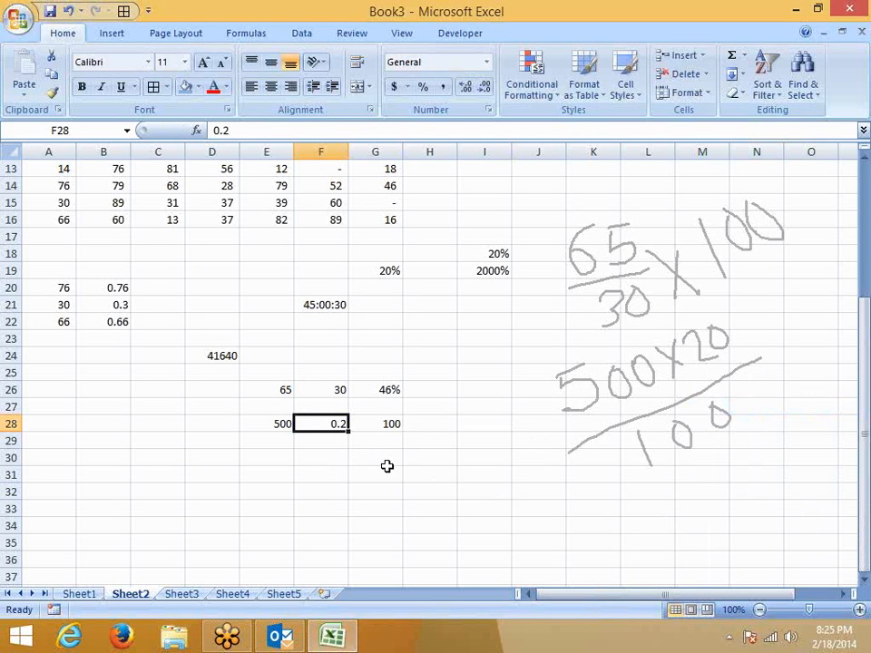
left_click(860, 295)
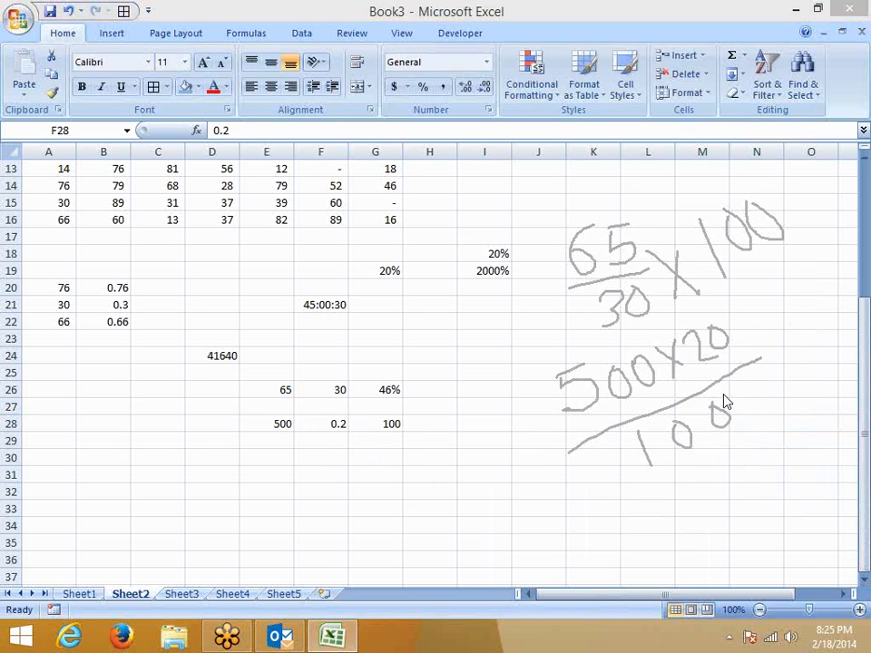
key("Escape")
left_click(400, 375)
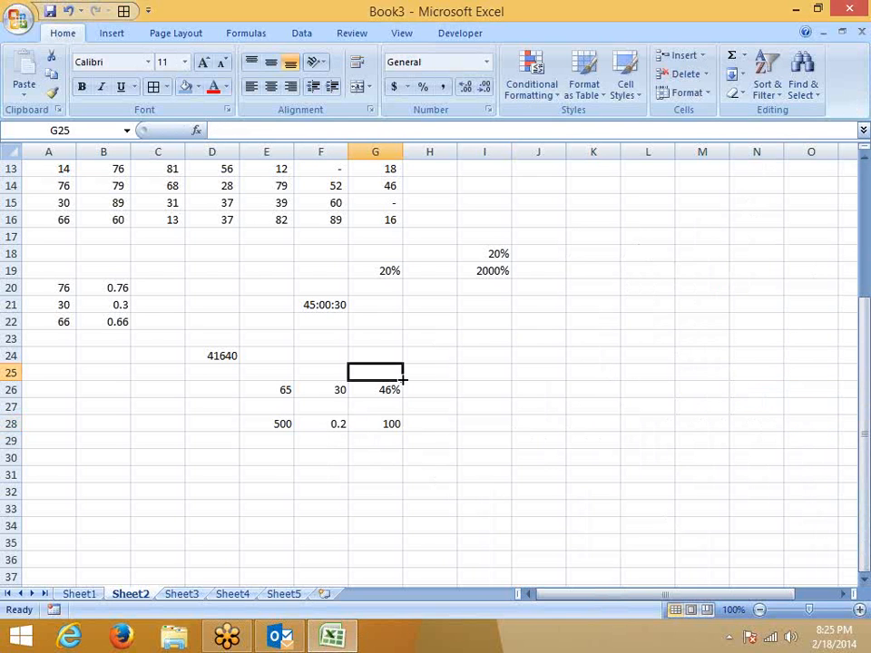
scroll(600, 524, "up", 3)
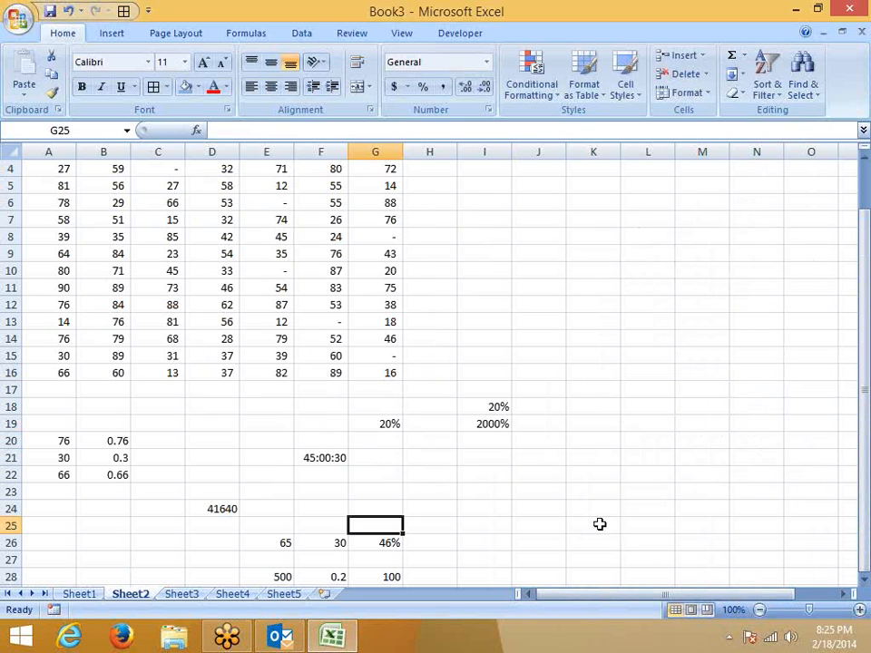
left_click(501, 407)
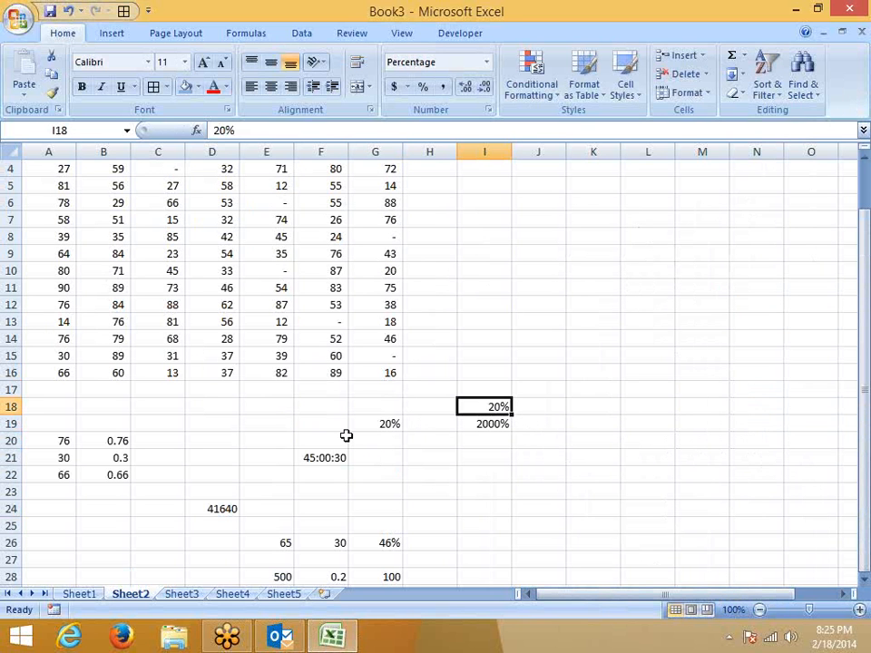
scroll(310, 427, "up", 1)
left_click(329, 305)
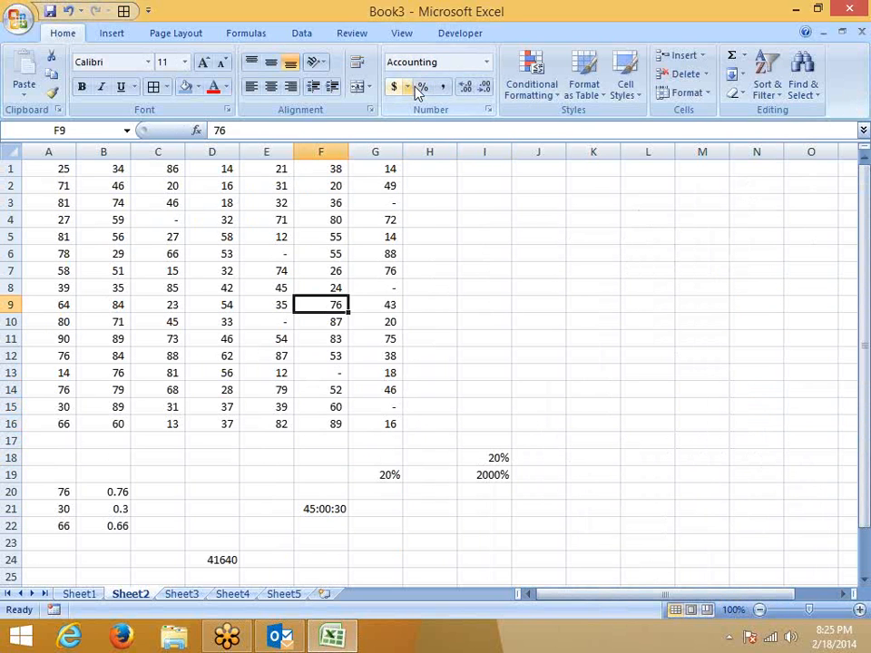
right_click(332, 306)
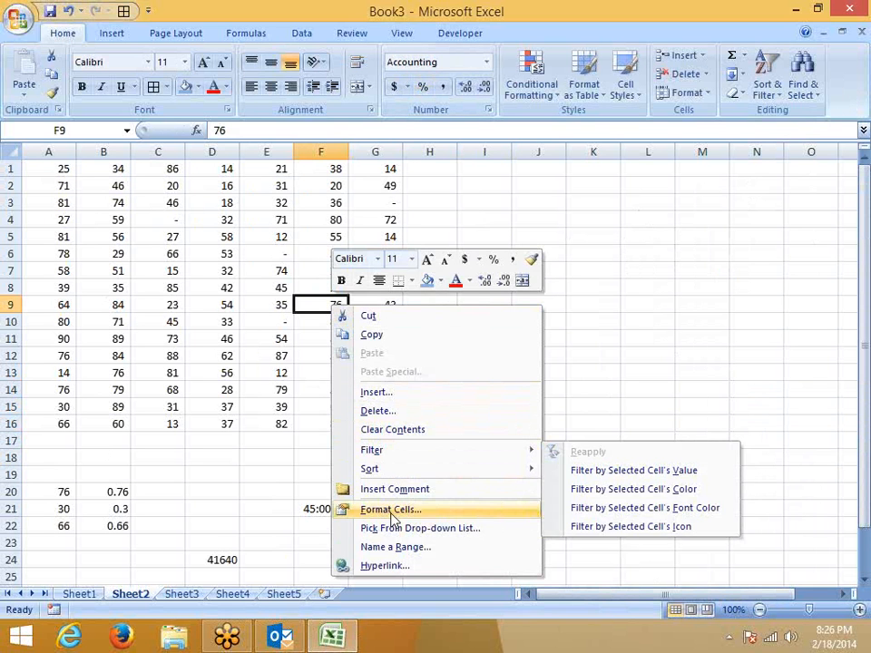
left_click(390, 510)
left_click(205, 368)
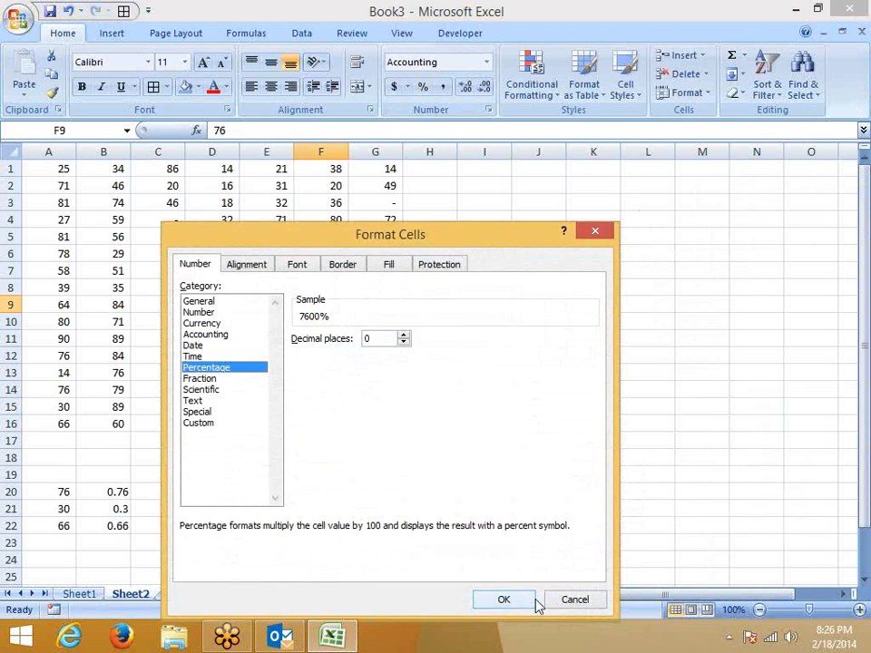
left_click(571, 599)
left_click(287, 519)
scroll(278, 520, "down", 5)
scroll(279, 520, "down", 4)
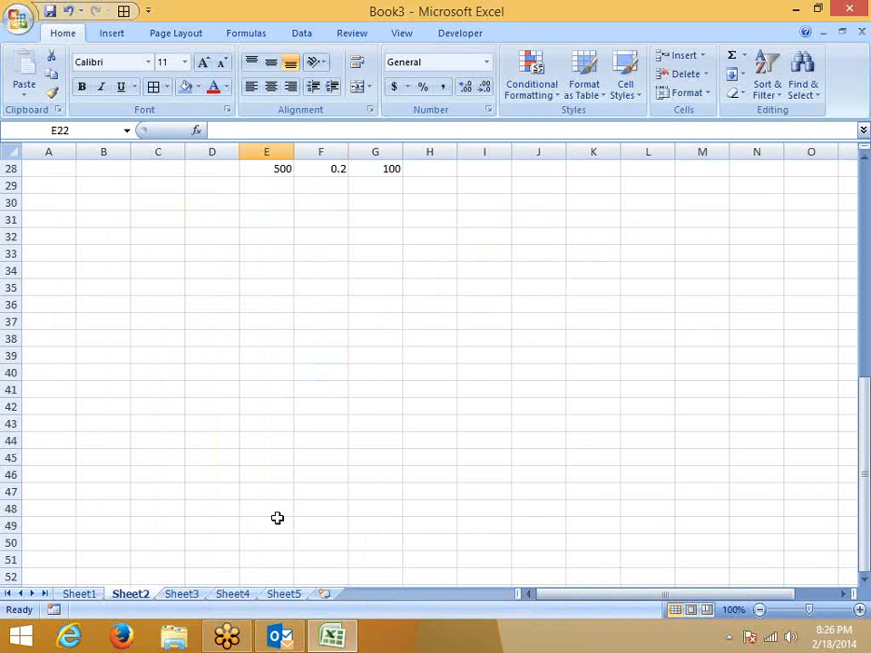
left_click(101, 258)
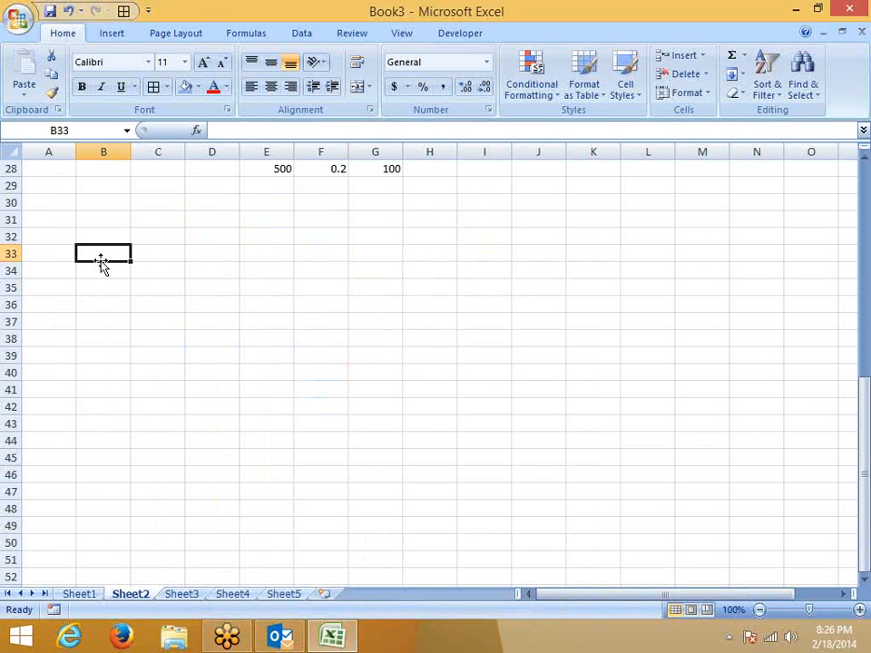
Enter 2.5 in B33 and format it as a Fraction in halves, showing 2 1/2.
type("2.5")
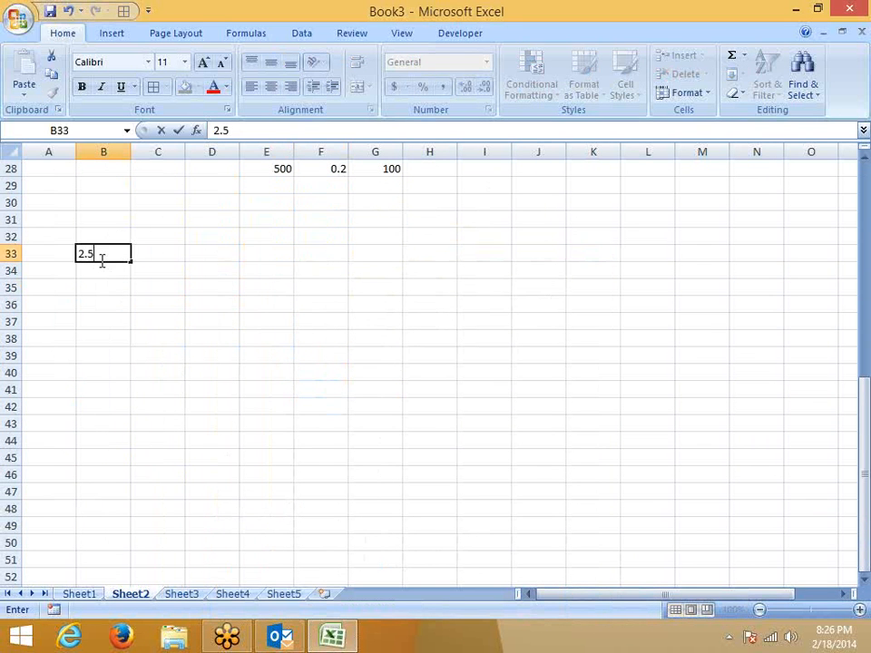
left_click(113, 257)
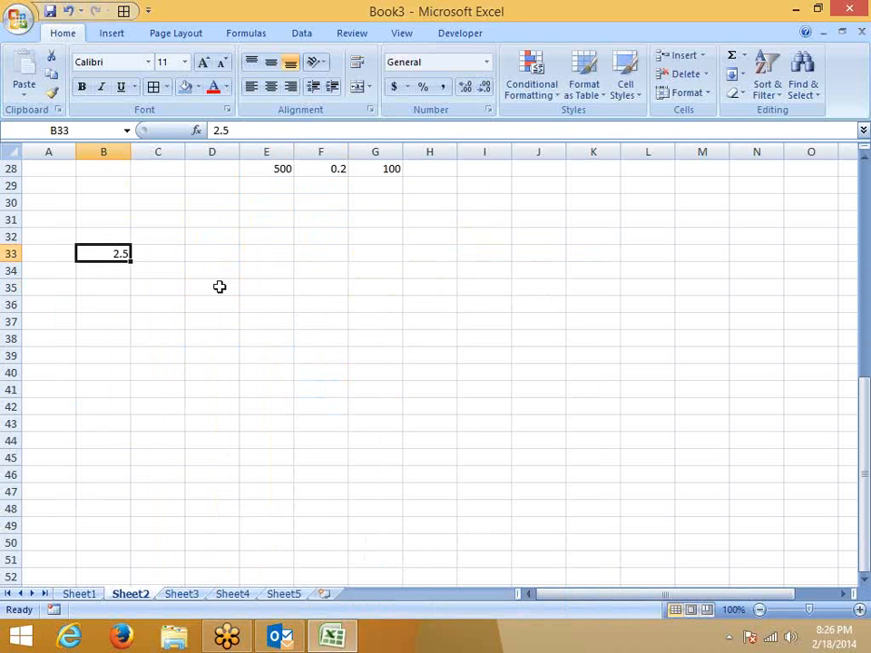
right_click(120, 255)
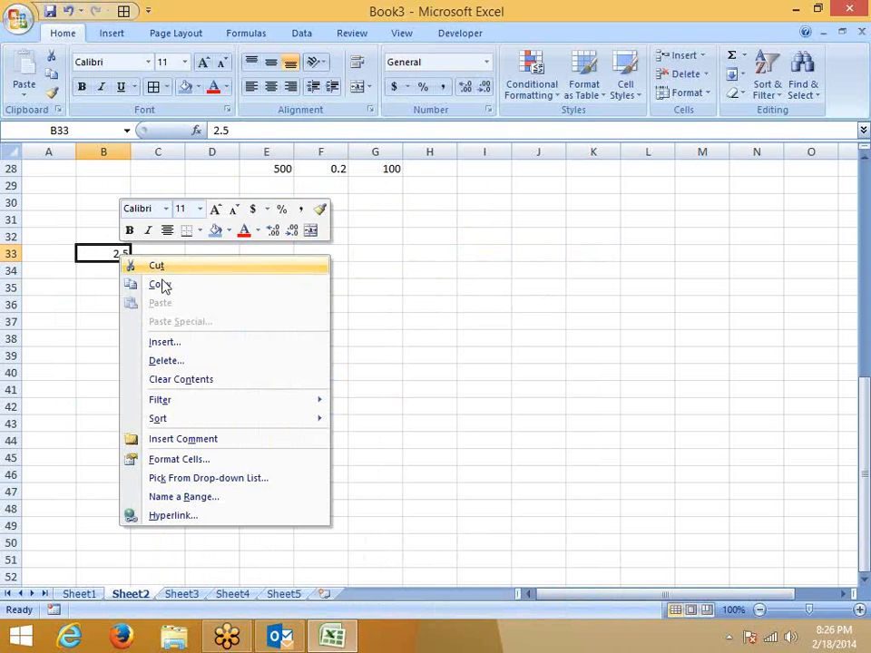
left_click(174, 460)
left_click(40, 378)
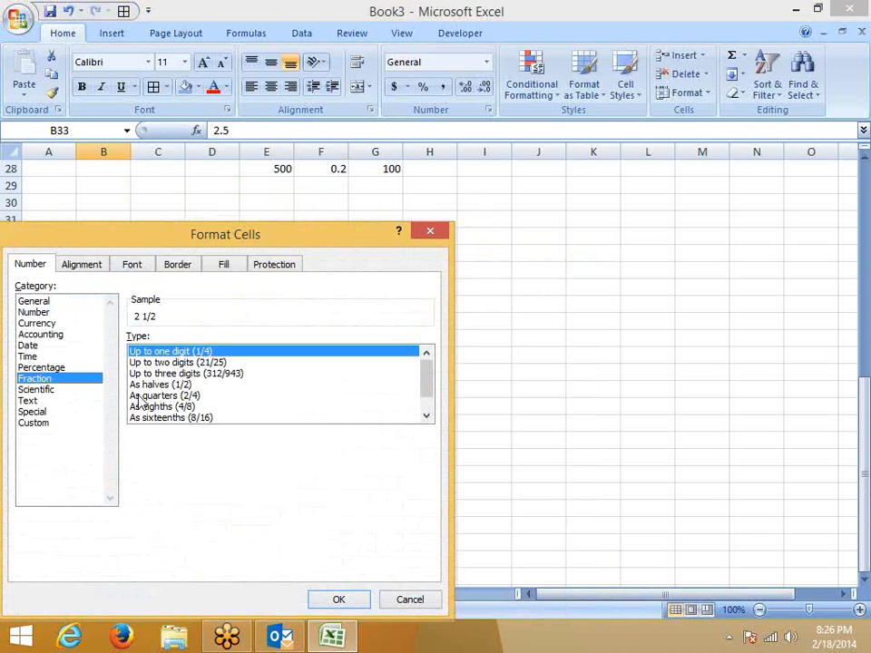
left_click(154, 385)
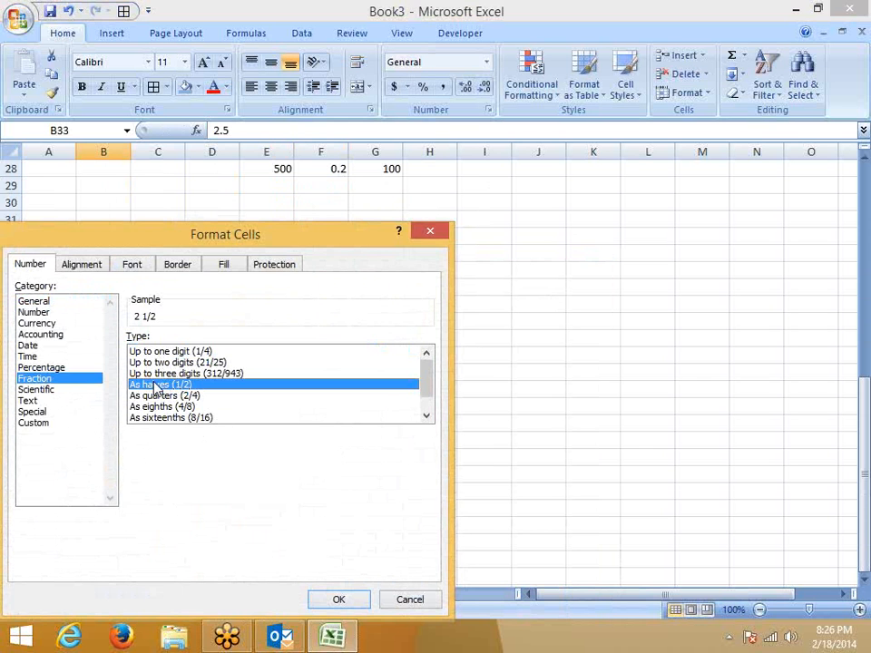
left_click(338, 598)
Sketch 2 1/2 in ink, then reopen Format Cells for B33.
left_click(266, 454)
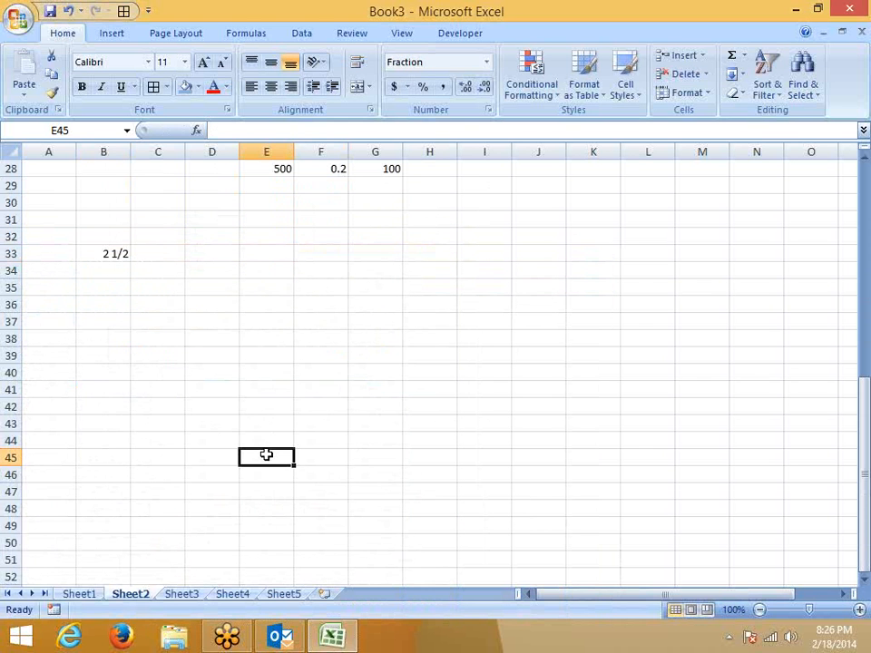
left_click(792, 327)
left_click_drag(388, 283, 448, 314)
mouse_move(478, 209)
left_mouse_down()
mouse_move(480, 253)
mouse_move(519, 261)
left_mouse_up()
mouse_move(483, 290)
left_mouse_down()
mouse_move(484, 325)
mouse_move(511, 312)
left_mouse_up()
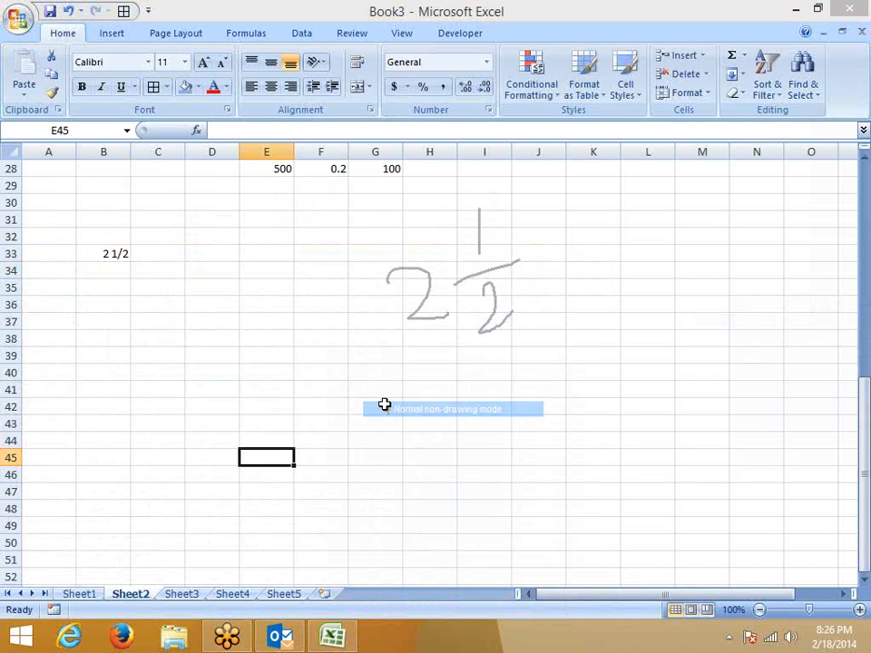
left_click(119, 253)
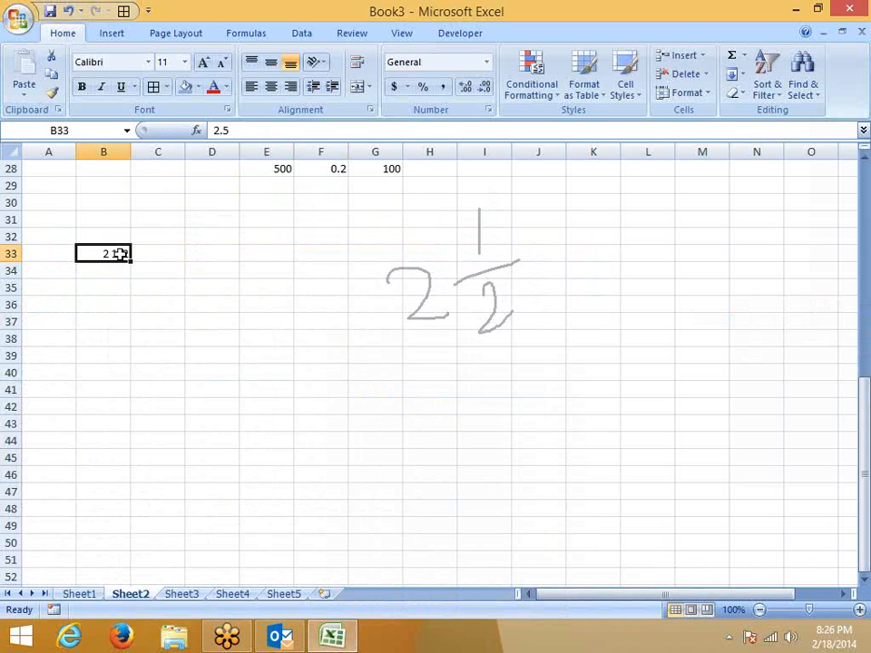
left_click(489, 111)
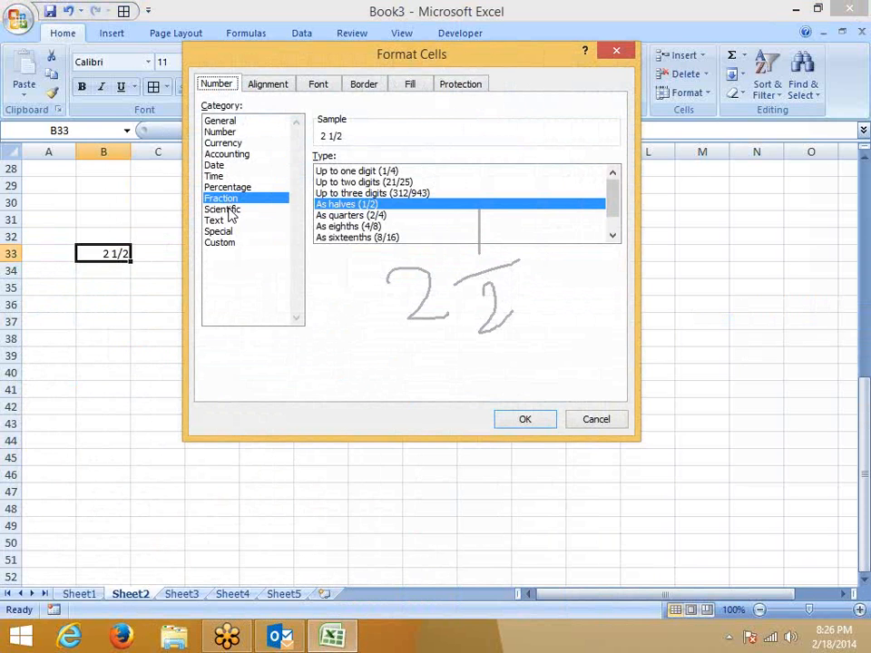
Preview B33 in Scientific and Text formats, then cancel without changes.
left_click(229, 211)
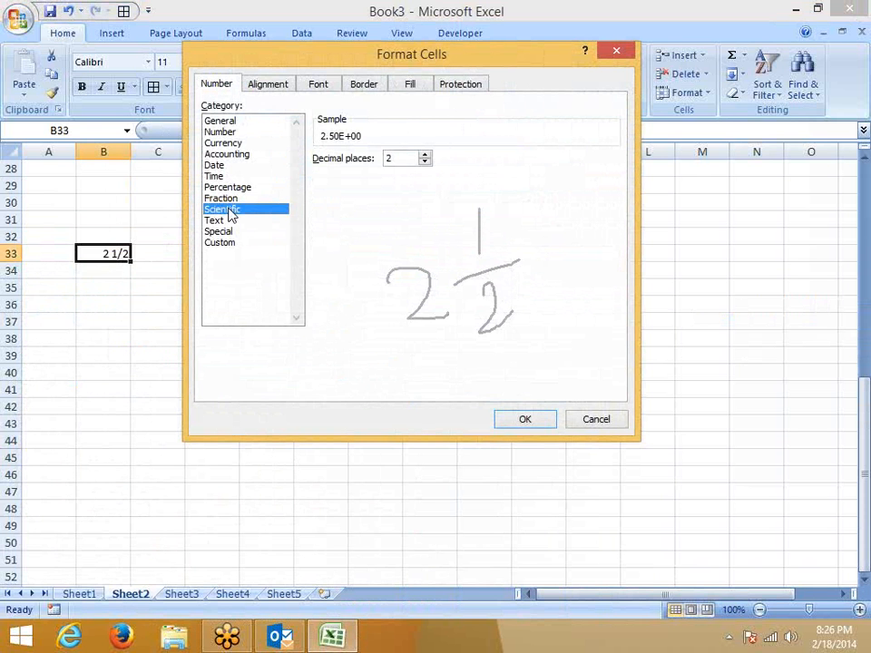
left_click(225, 221)
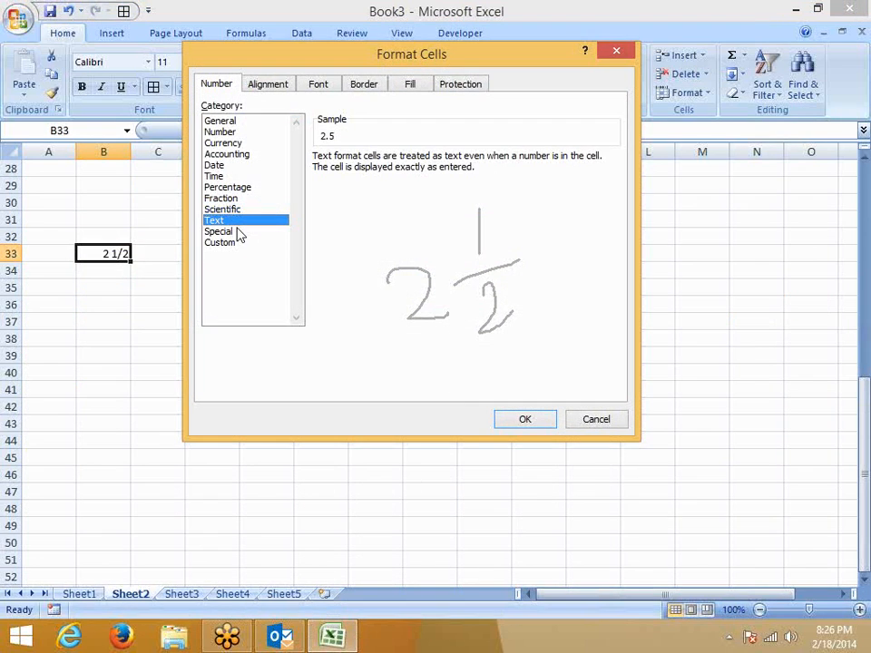
left_click(596, 420)
Switch to the empty Sheet3 worksheet.
left_click(386, 442)
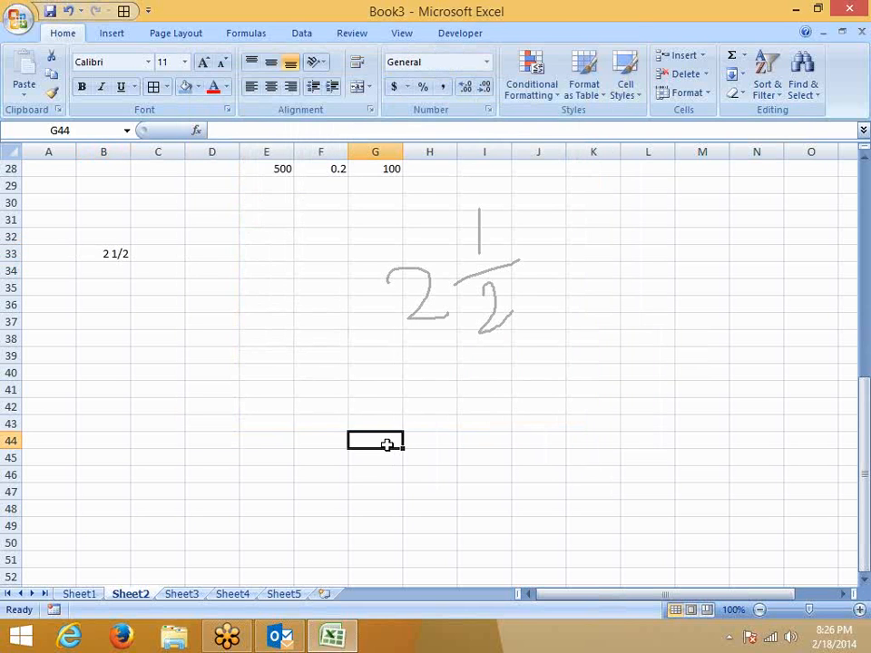
scroll(389, 453, "up", 5)
scroll(345, 472, "down", 3)
left_click(180, 595)
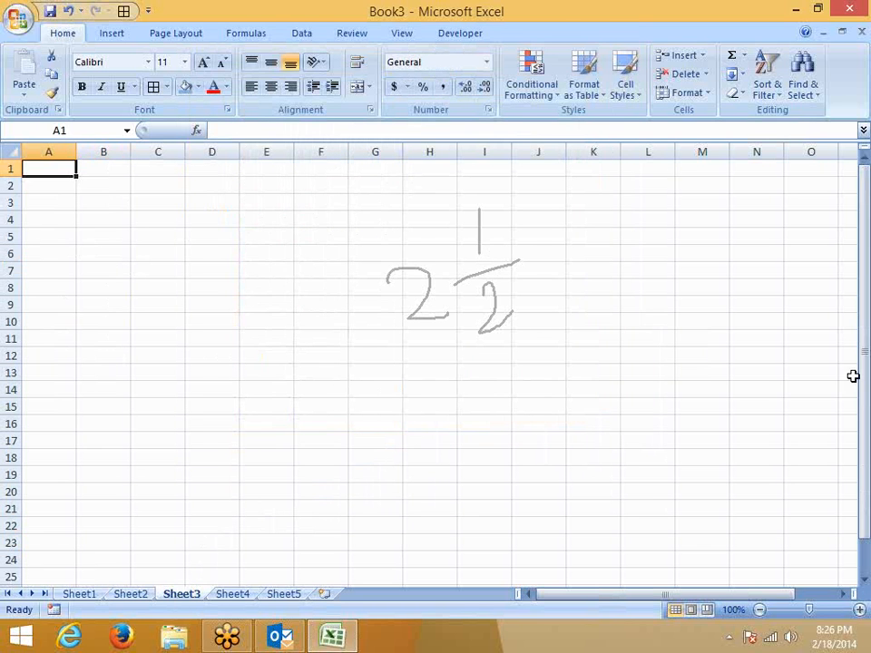
right_click(700, 405)
left_click(725, 391)
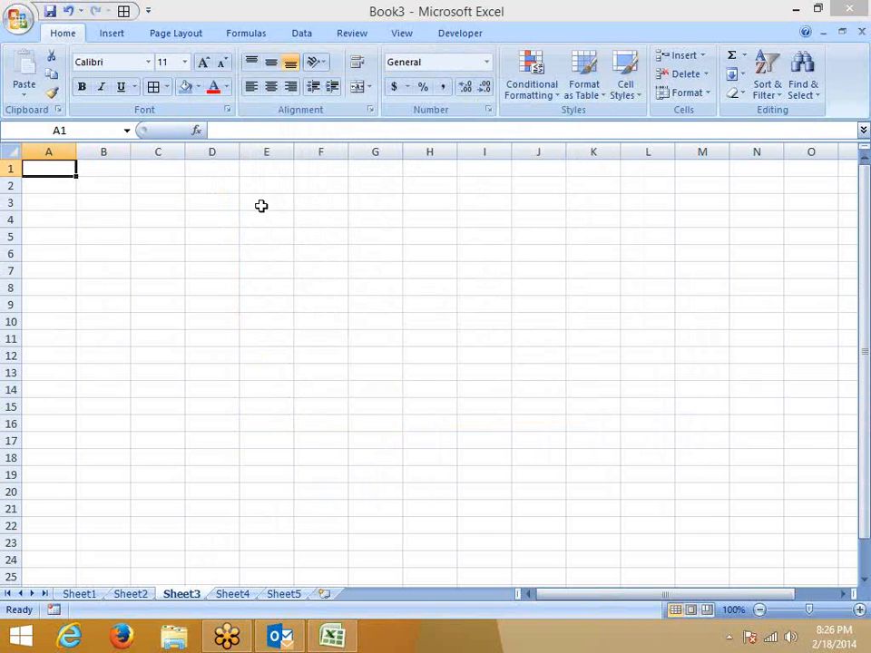
Type the header 'Chq No.' in A1.
left_click(60, 198)
left_click(55, 169)
type("Chqn")
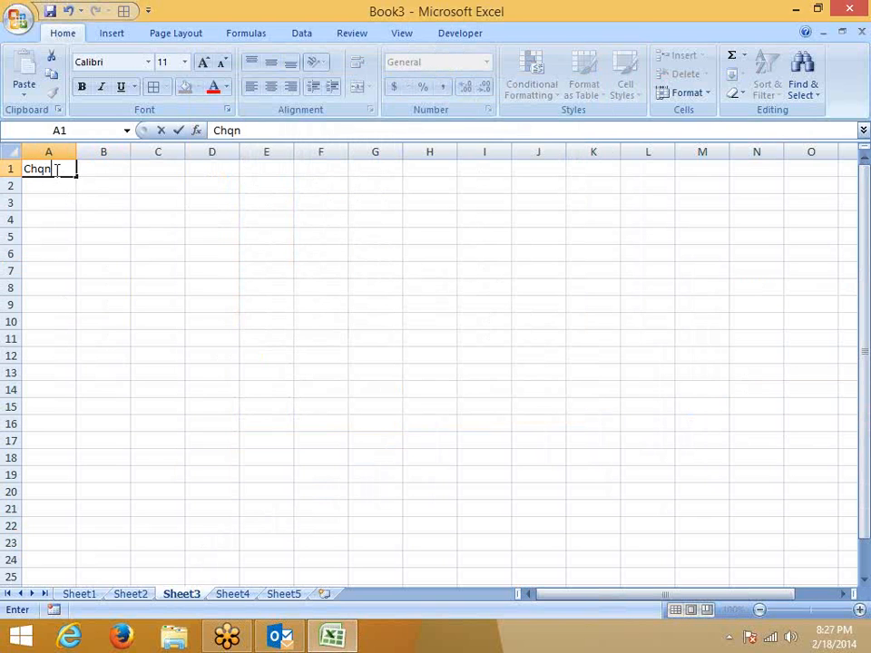
key("BackSpace")
type("No.")
key("Return")
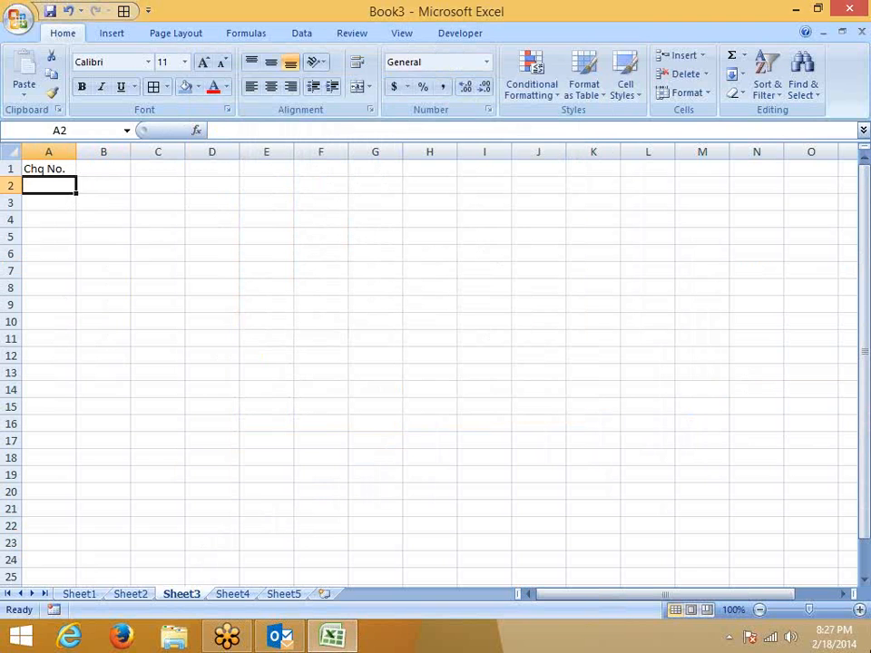
Enter cheque numbers '000124, '001472 and '012345 as text in A2:A4.
type("001245")
key("Return")
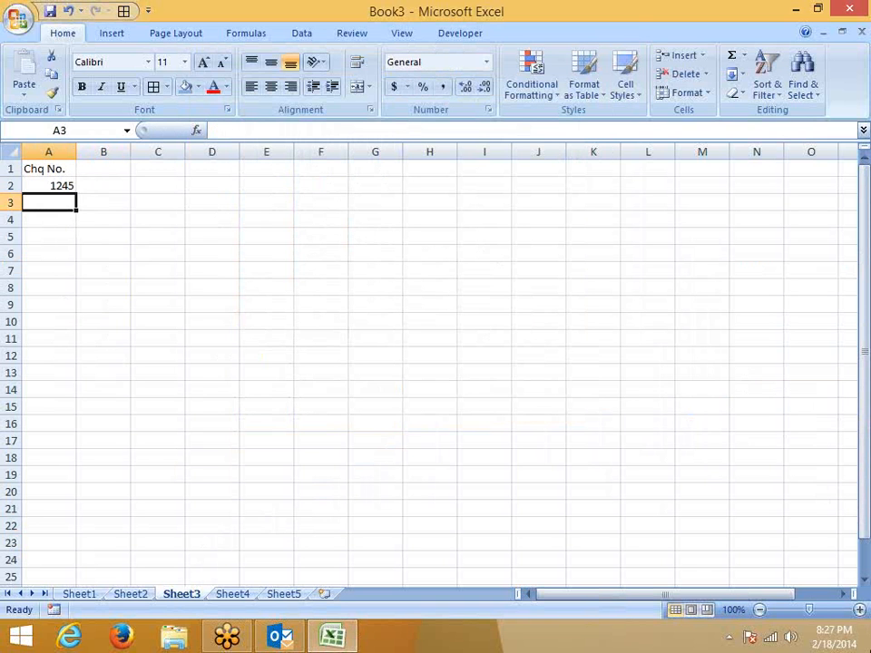
key("Up")
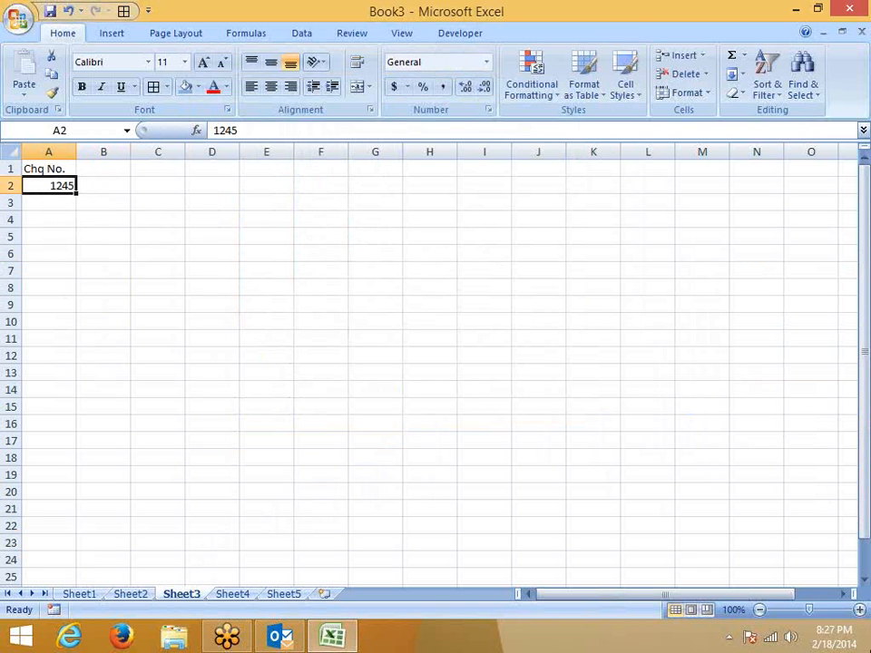
key("Delete")
type("'0001245")
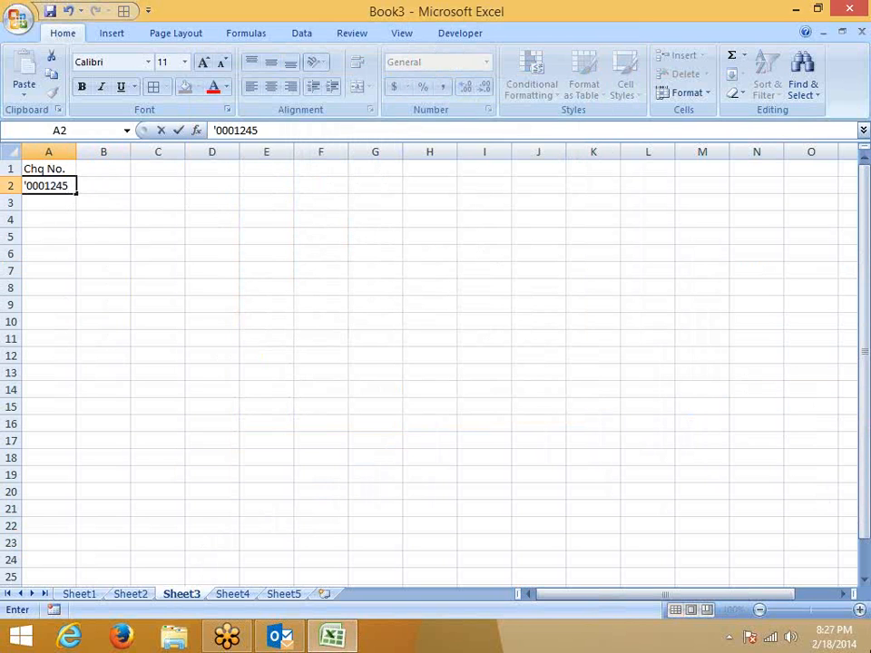
key("BackSpace")
key("Return")
type("'00")
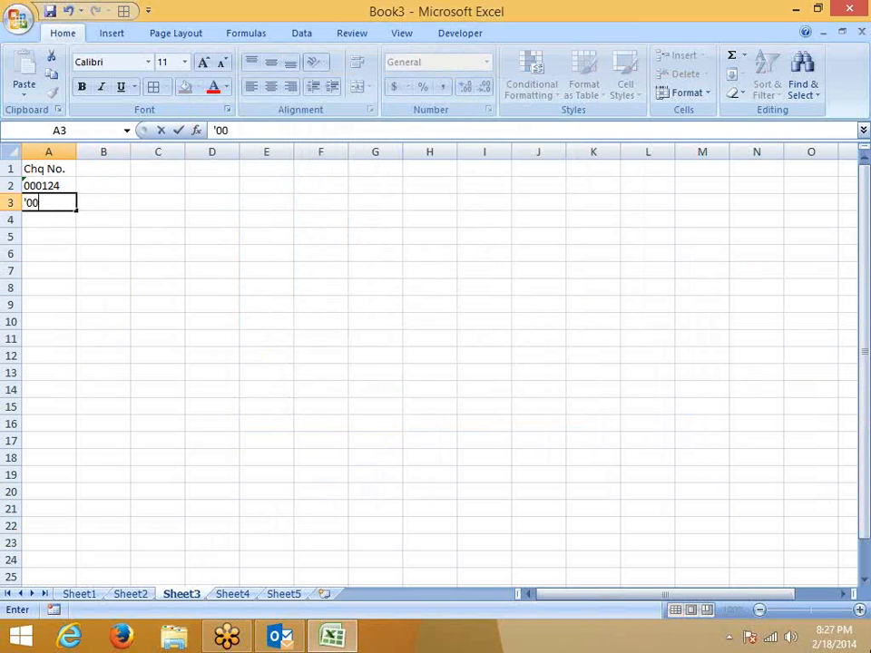
type("1472")
key("Return")
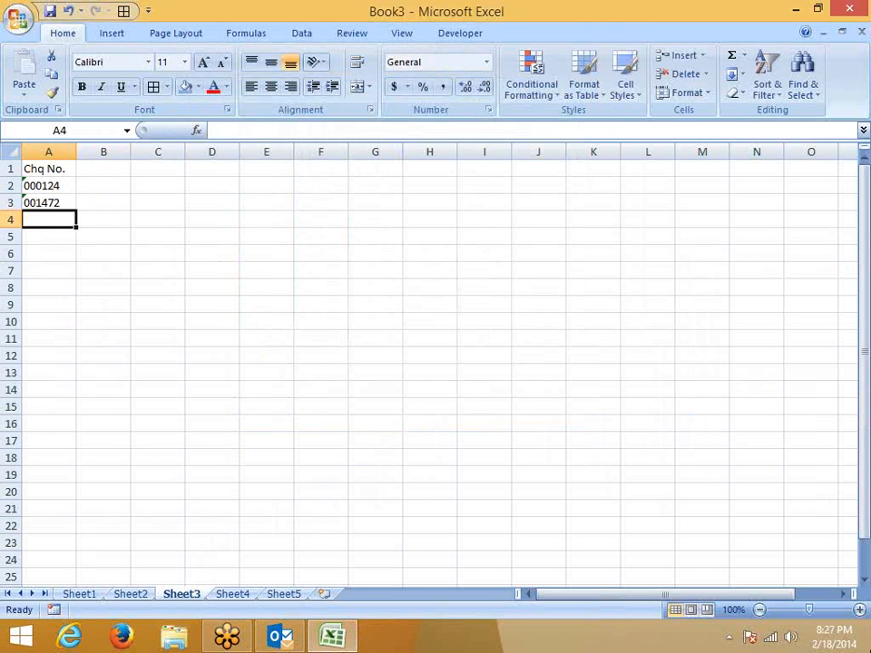
type("'012345")
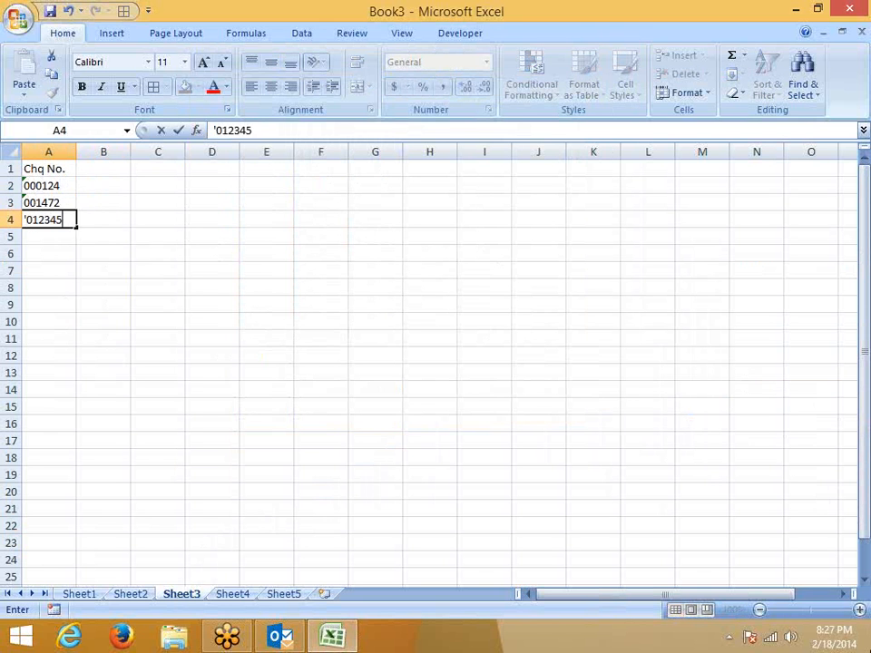
key("Return")
Enter 125241 in A5, left-align it, and select column A.
type("125")
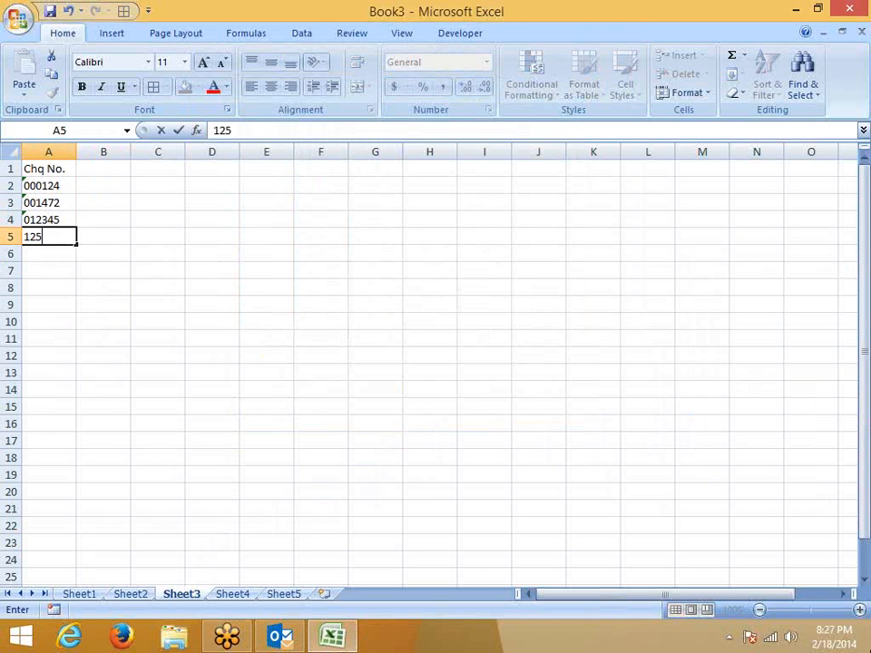
type("241")
key("Return")
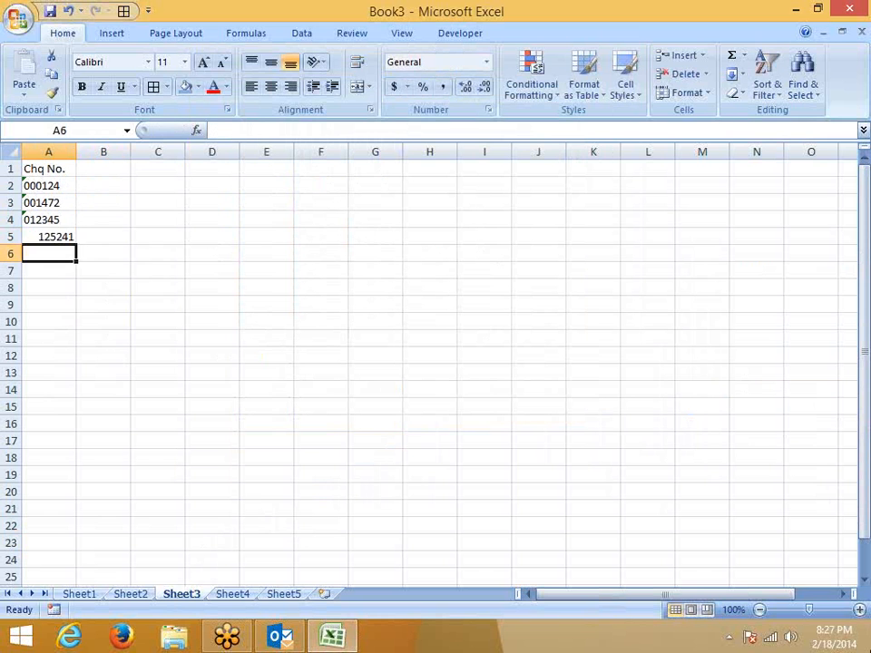
key("Up")
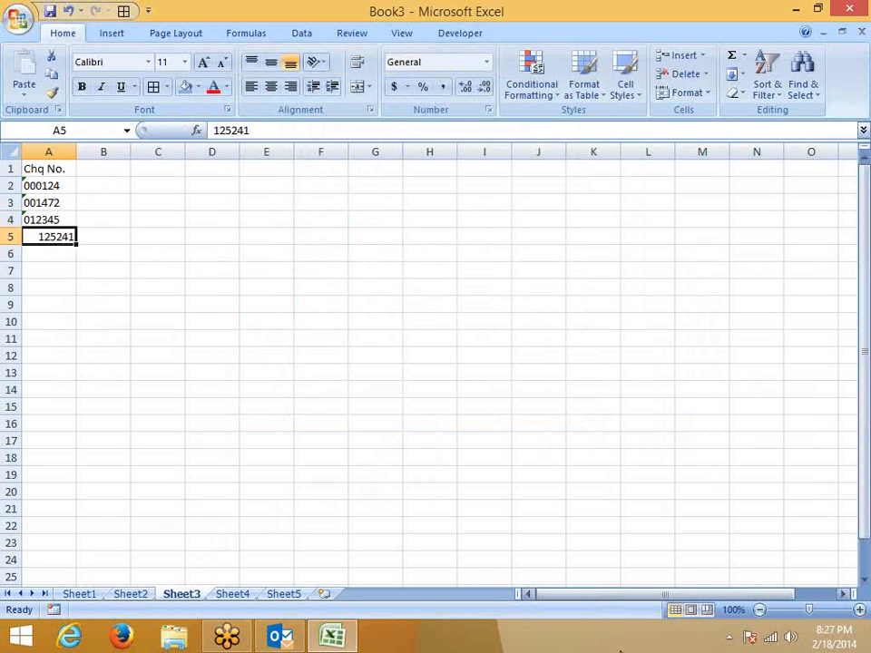
left_click(251, 88)
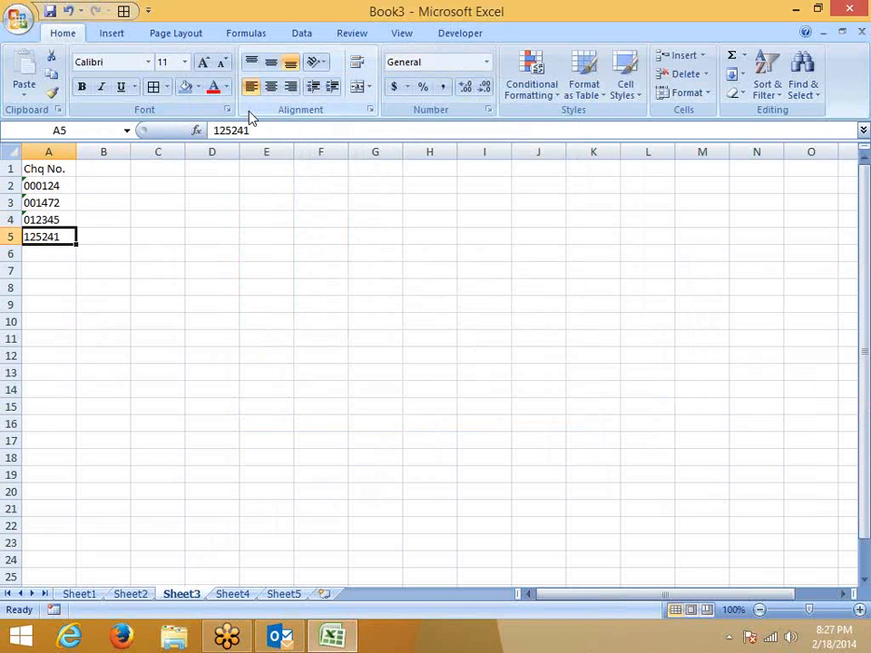
key("Down")
key("Down")
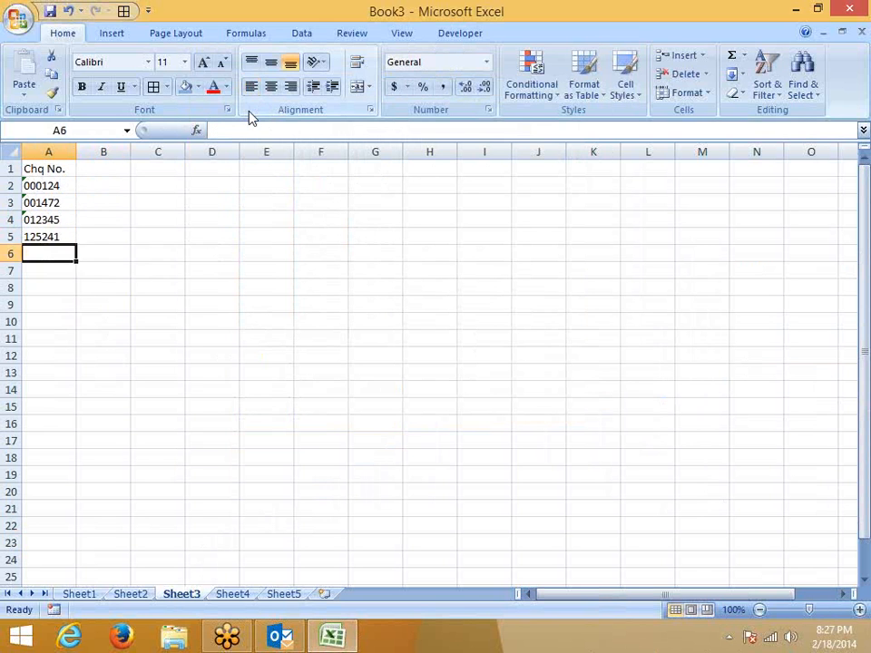
left_click(40, 150)
Format column A with the Text number category.
right_click(40, 150)
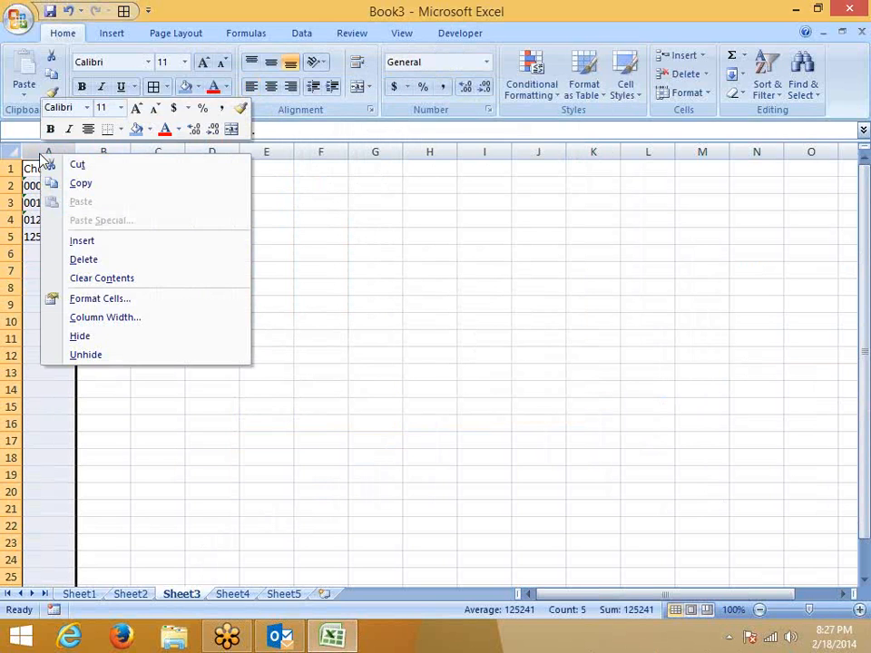
left_click(94, 299)
left_click_drag(134, 100, 326, 88)
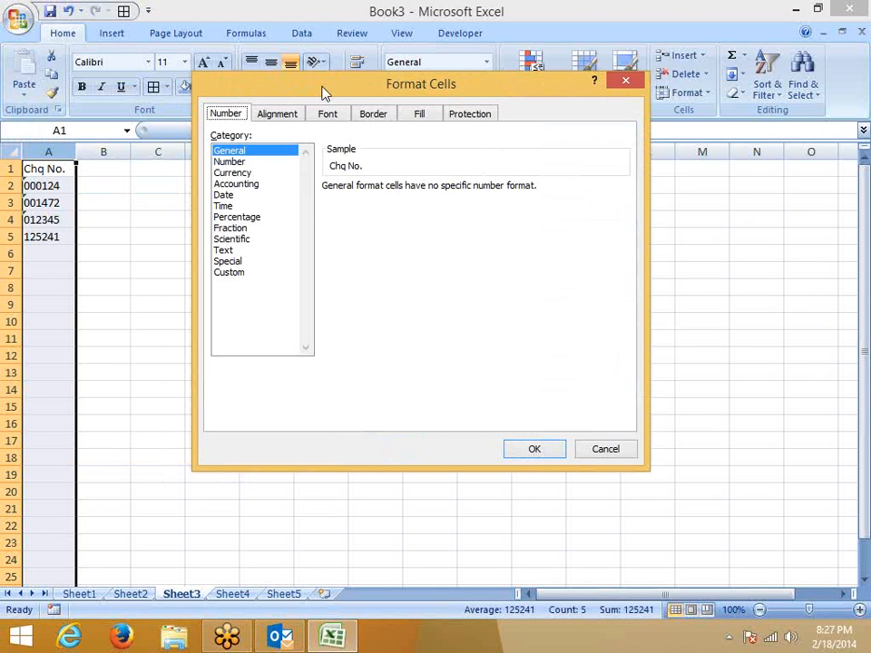
left_click(224, 251)
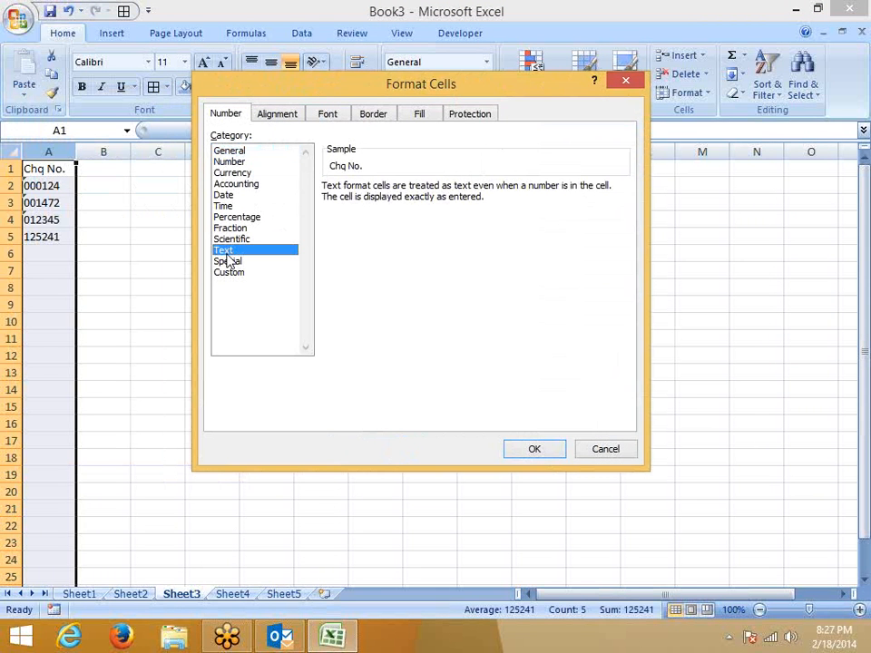
left_click(539, 450)
Enter cheque numbers 015745, 225742 and 002145 in A6:A8.
left_click(57, 255)
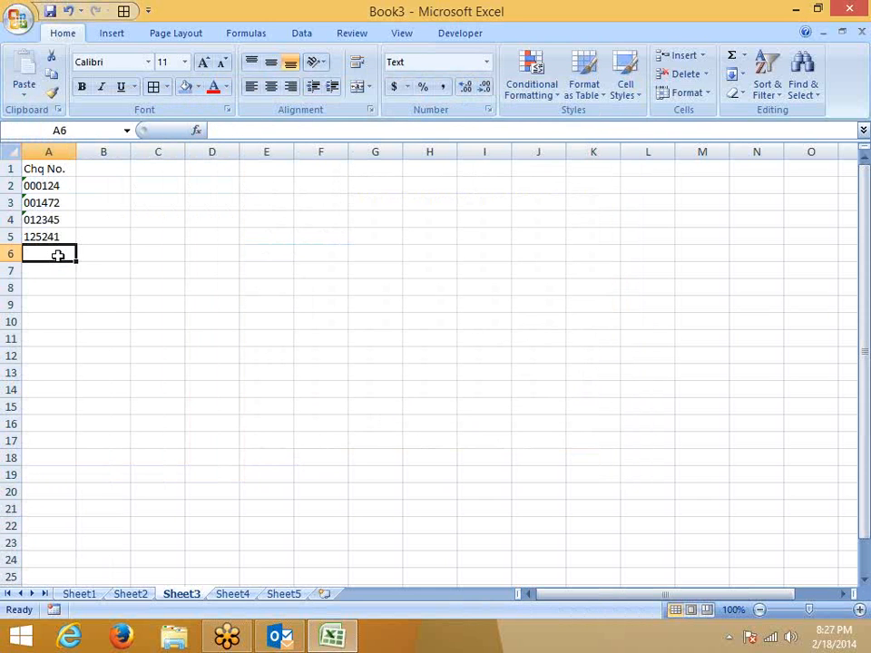
type("'0")
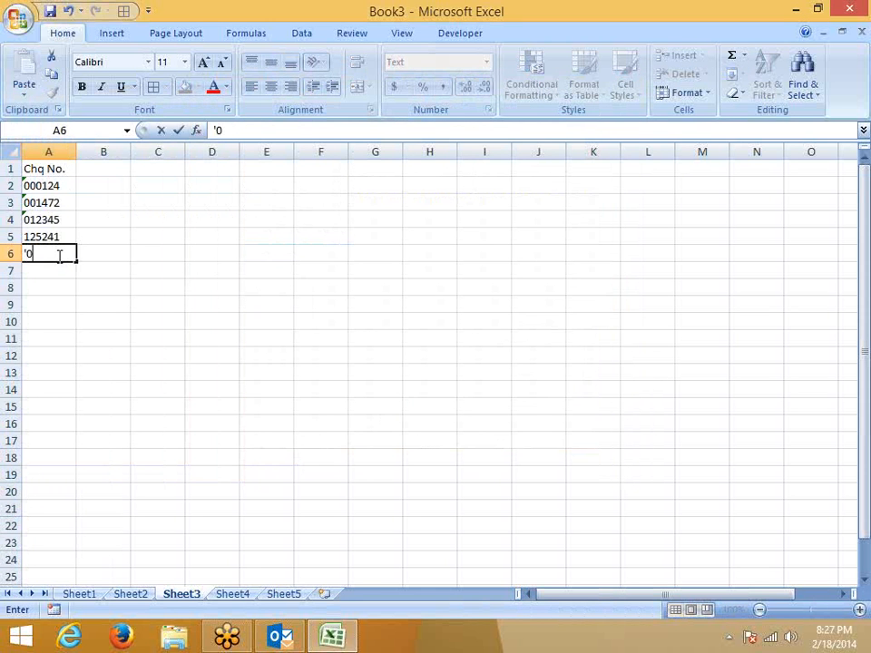
type("15745")
key("Return")
type("225742")
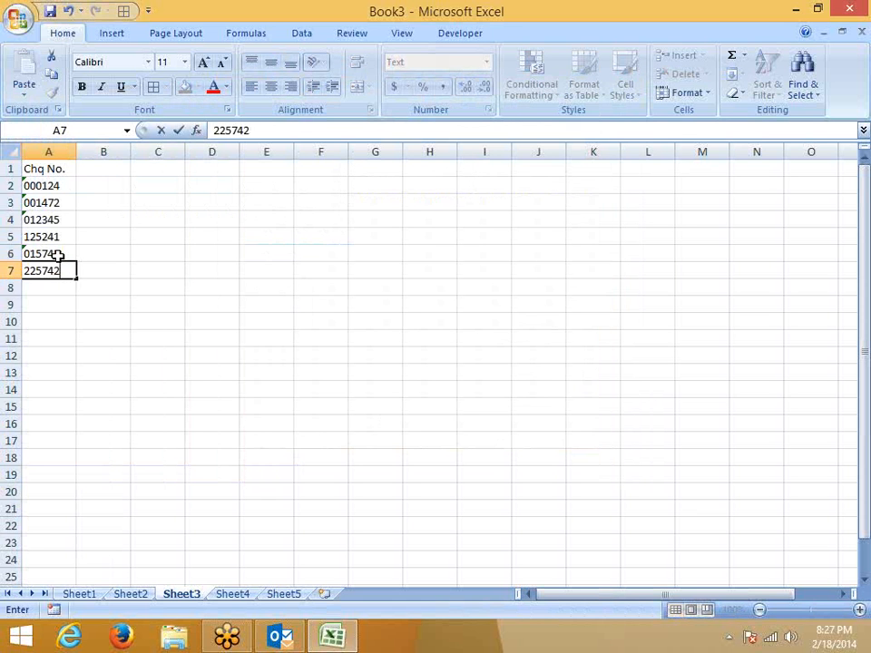
key("Return")
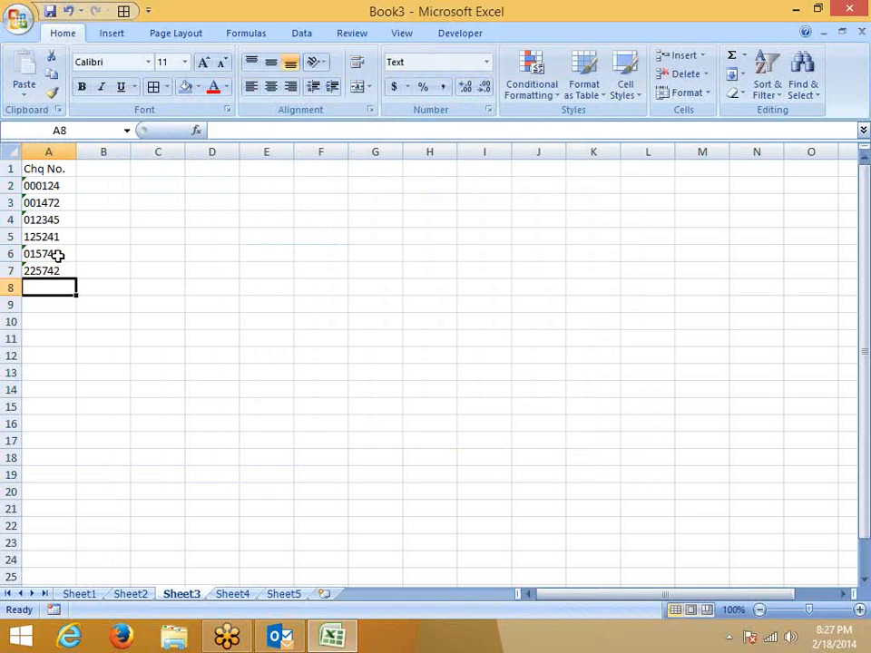
type("002145")
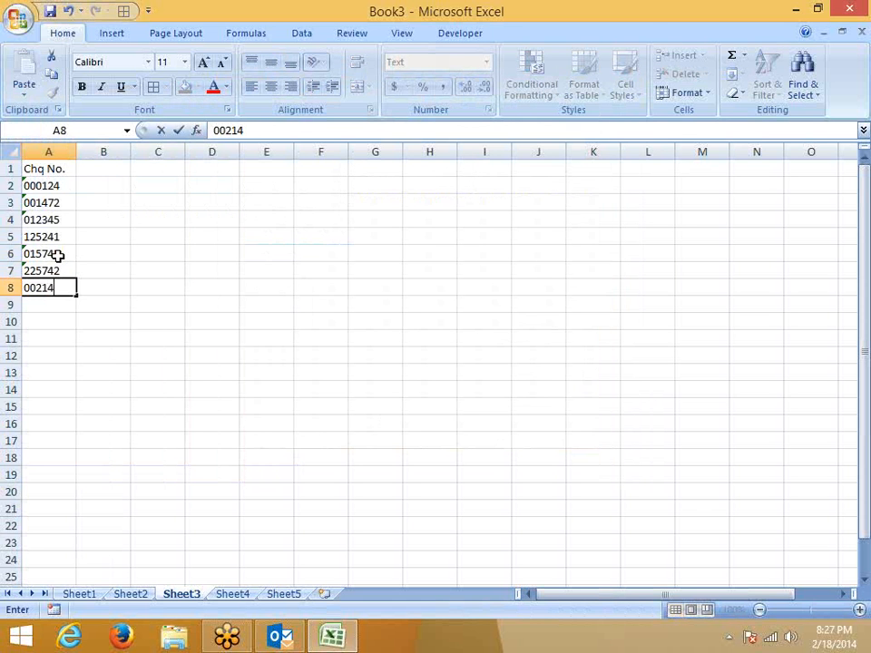
key("Return")
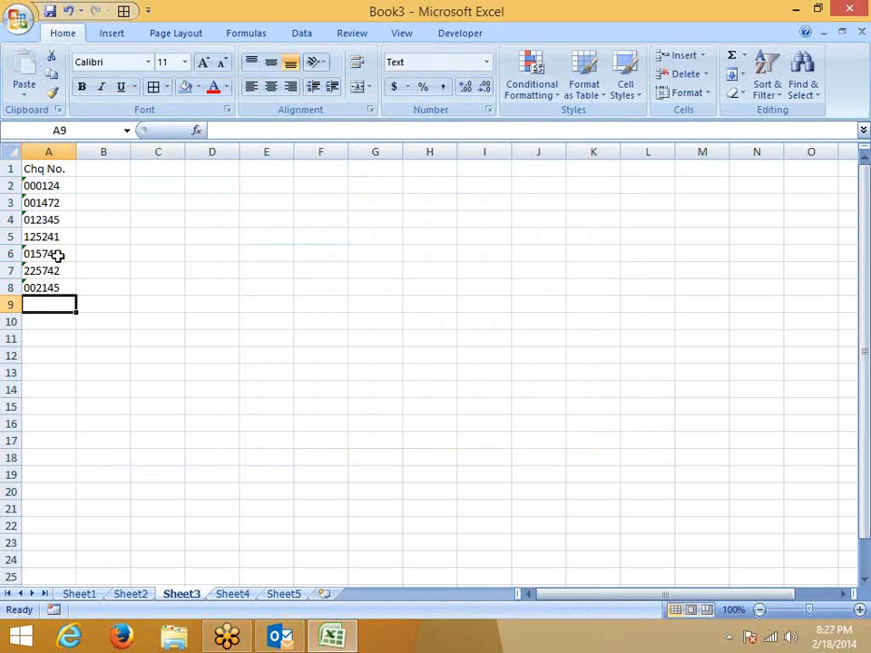
Type =SUM(A2:A8 in A9, which stays as plain text.
type("=sum")
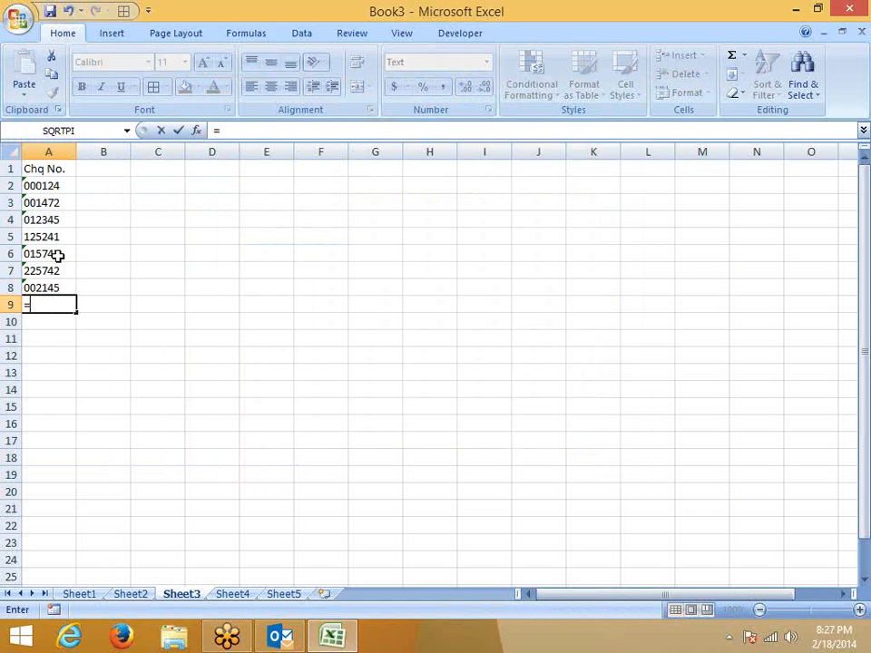
key("Tab")
key("Up")
key("shift+Up")
key("shift+Up")
key("shift+Up")
key("shift+Up")
key("shift+Up")
key("shift+Up")
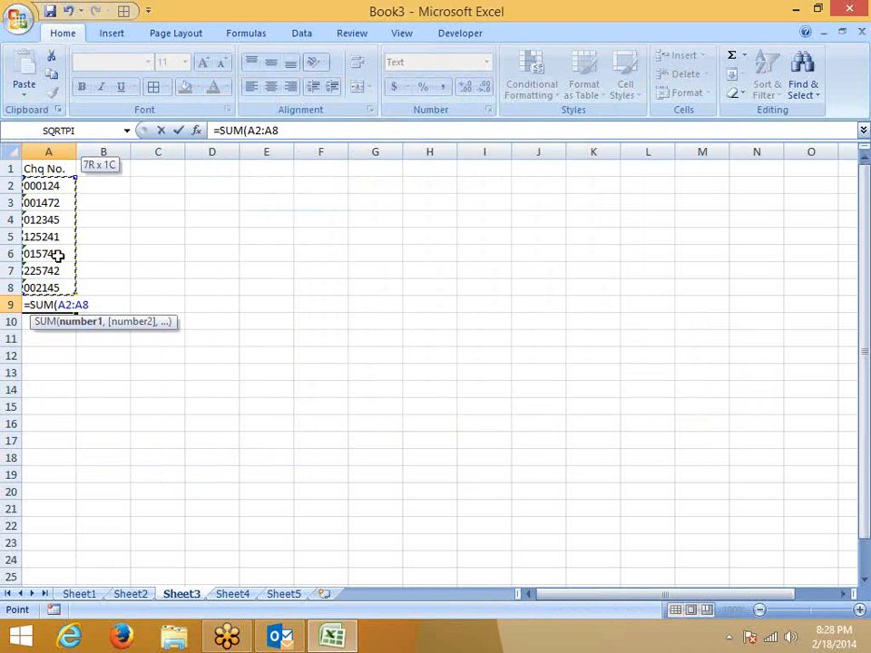
key("Return")
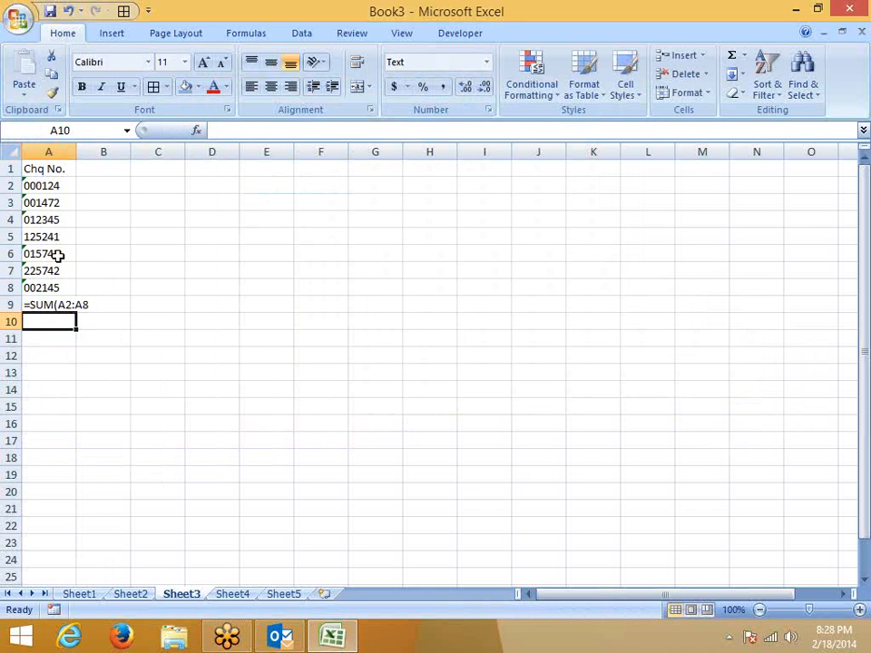
Insert a blank column before the cheque numbers in column A.
left_click(48, 151)
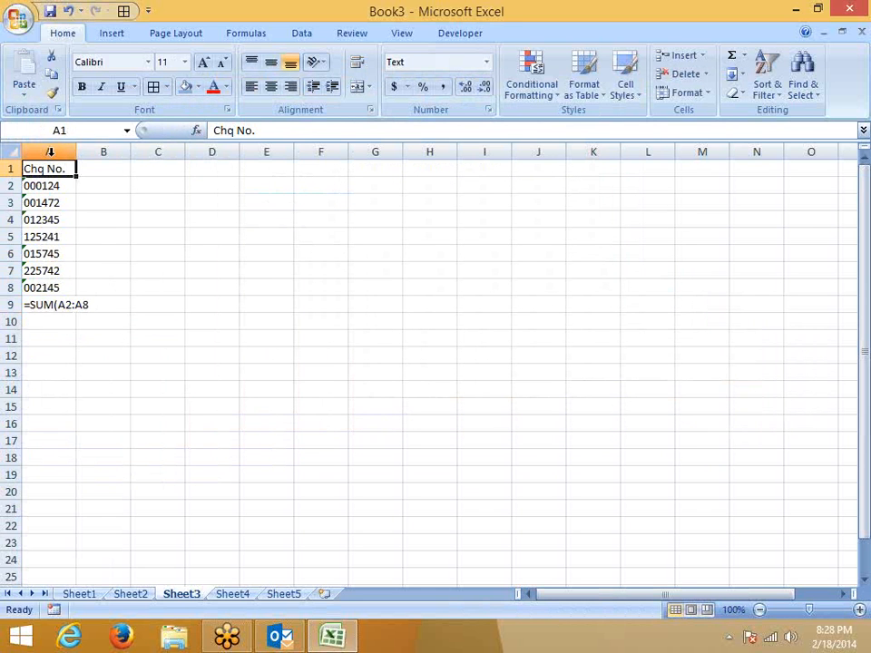
right_click(52, 154)
left_click(100, 242)
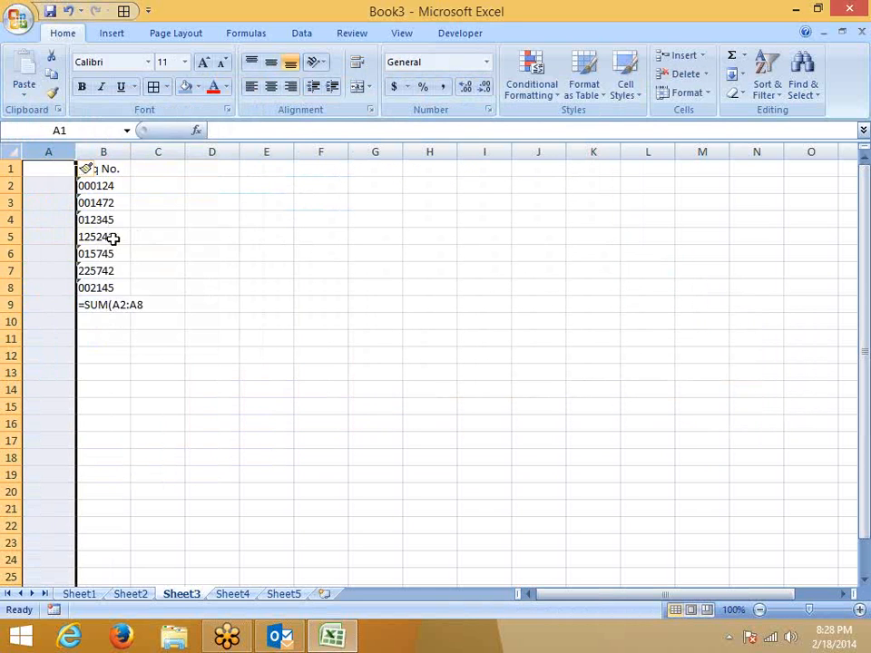
left_click(146, 235)
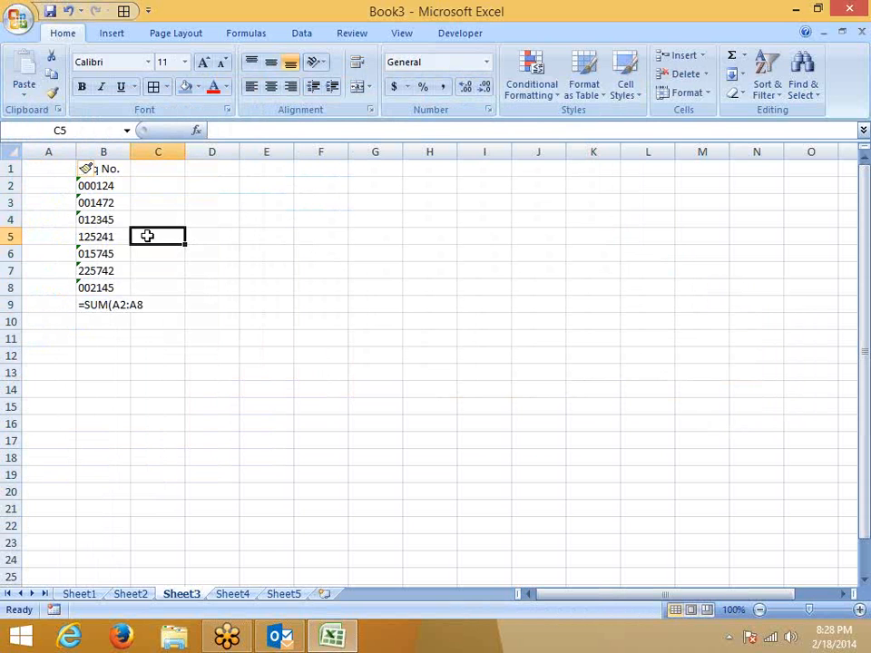
Convert the text cheque numbers in B2:B8 to real numbers.
left_click(117, 185)
mouse_move(54, 192)
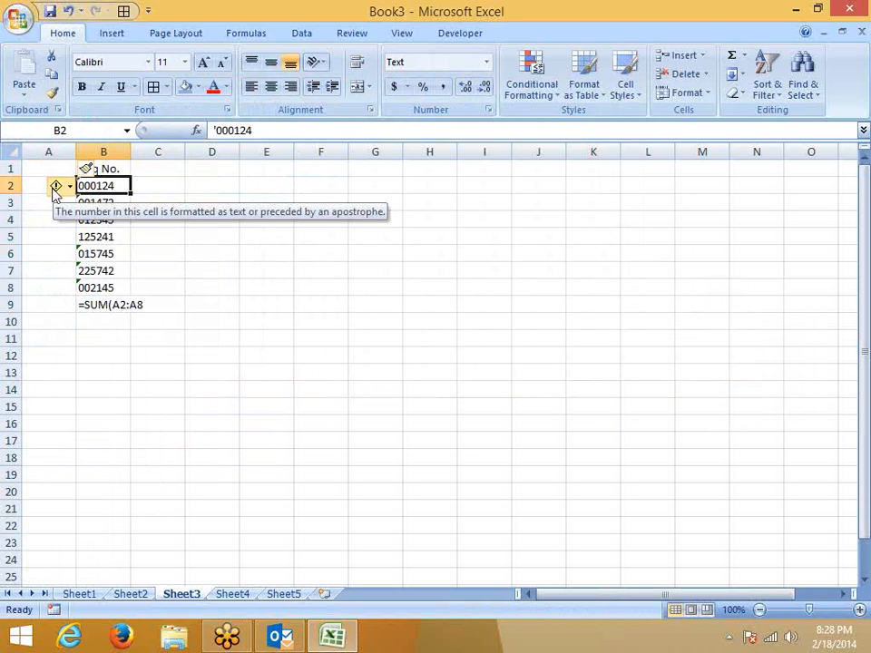
left_click(55, 186)
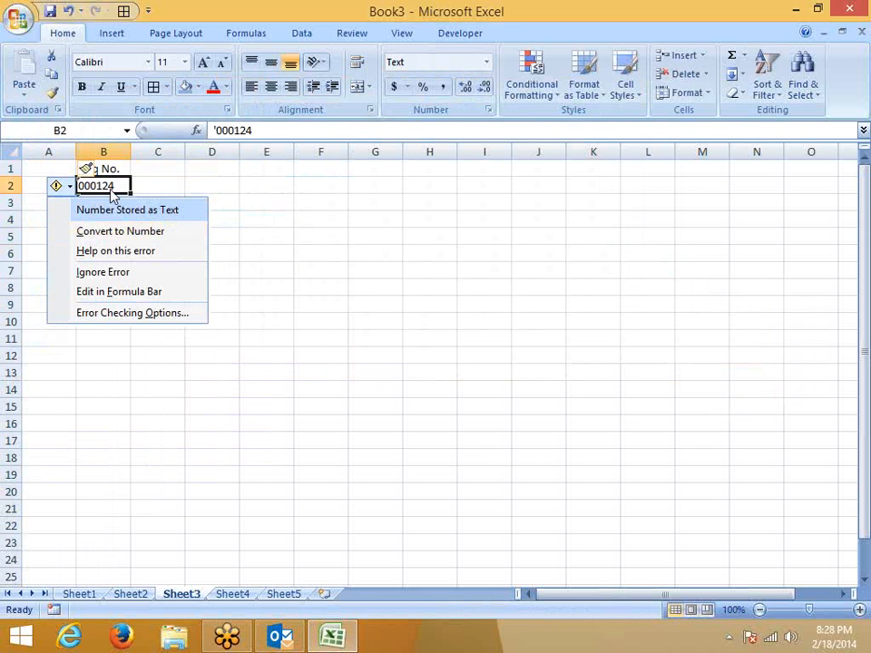
left_click(158, 406)
left_click(108, 185)
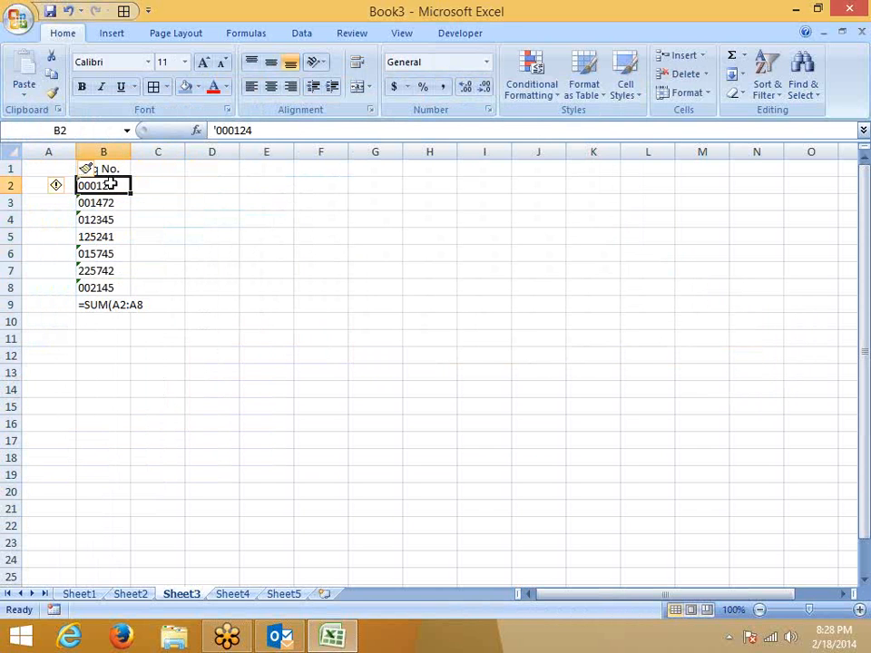
left_click_drag(108, 185, 110, 282)
left_click(69, 186)
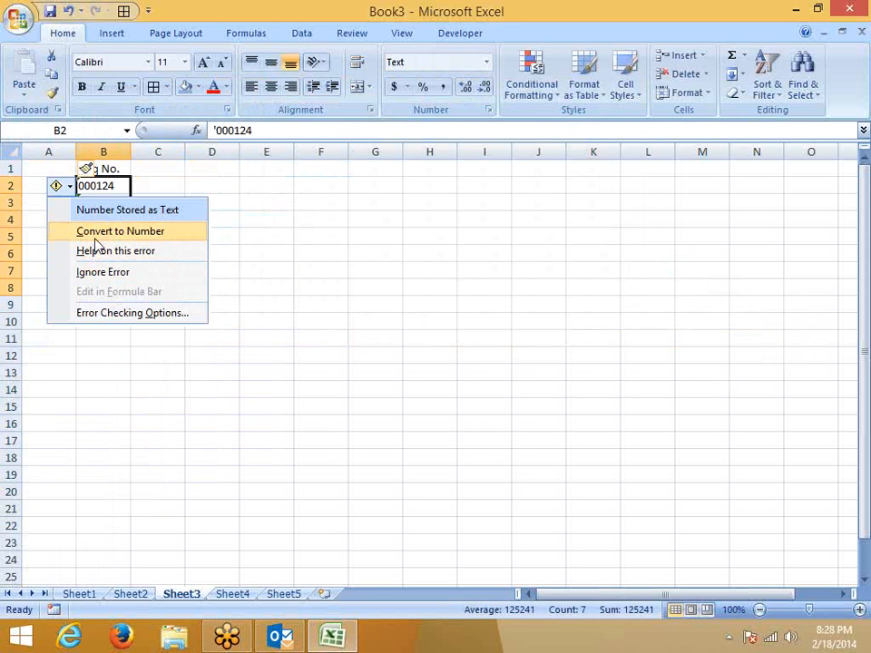
left_click(97, 232)
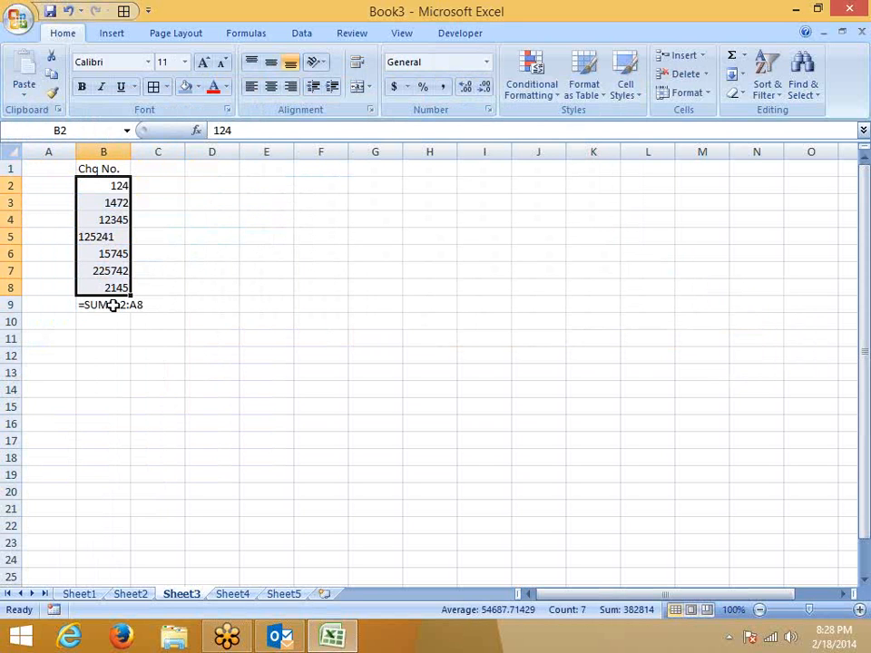
Delete the SUM text in B9 and convert B5 to a number too.
left_click(110, 306)
key("Delete")
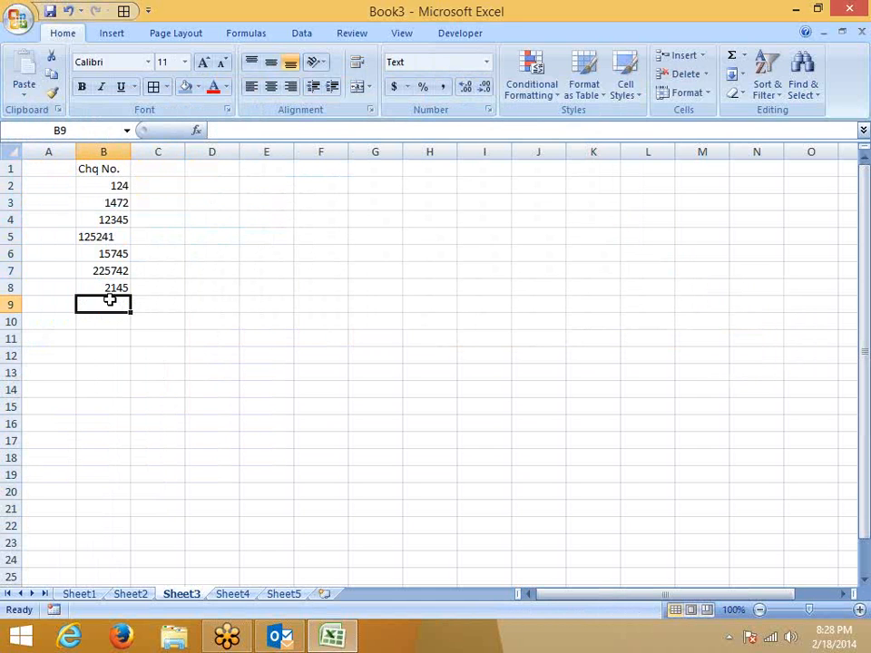
left_click(95, 235)
double_click(95, 235)
key("Return")
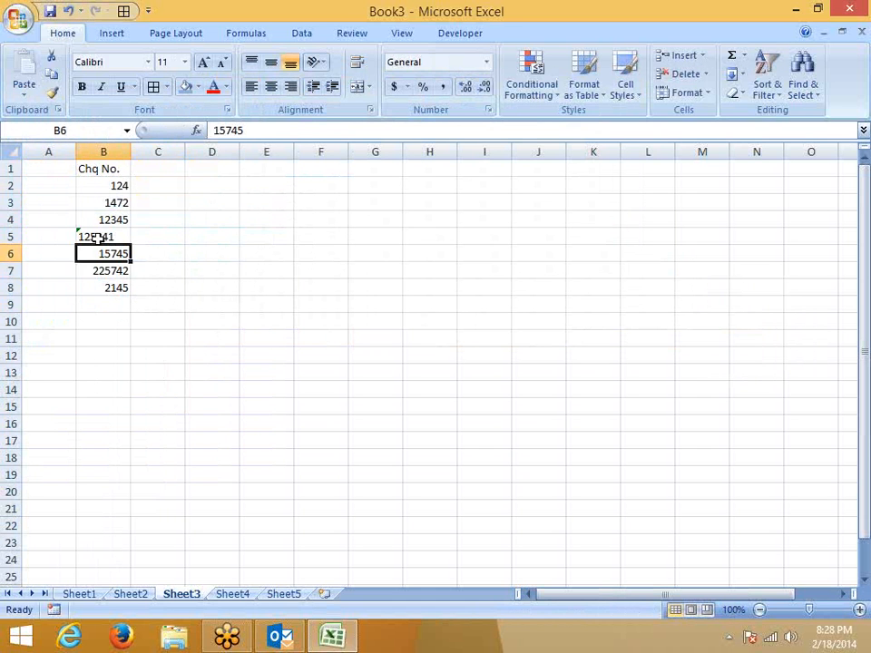
left_click(79, 236)
left_click(65, 237)
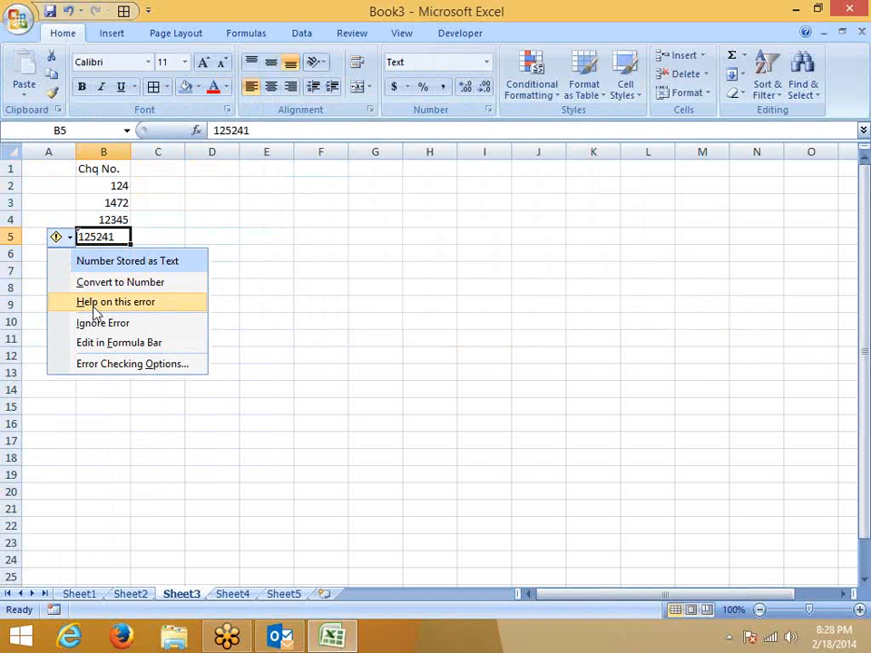
left_click(91, 283)
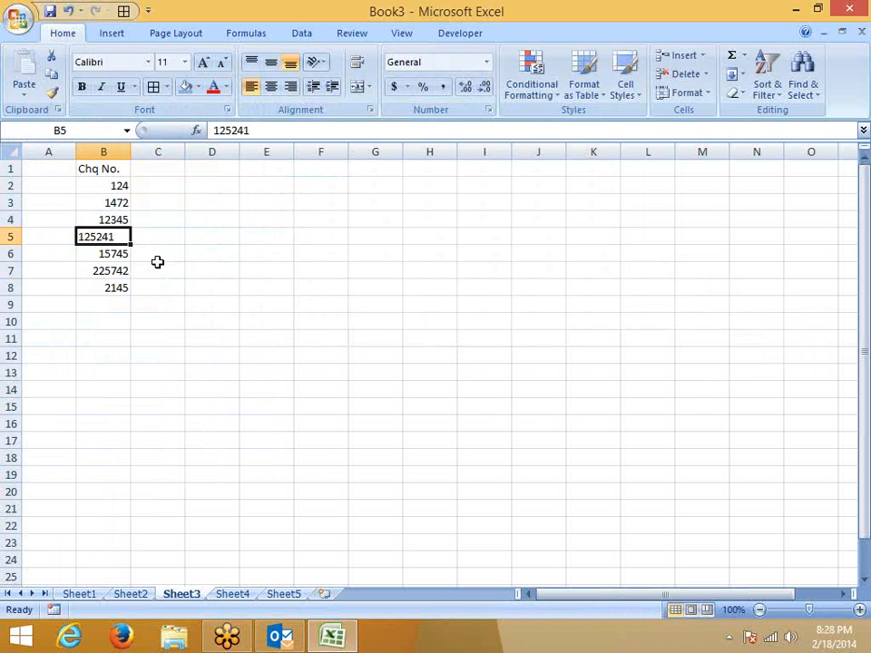
left_click_drag(121, 268, 111, 188)
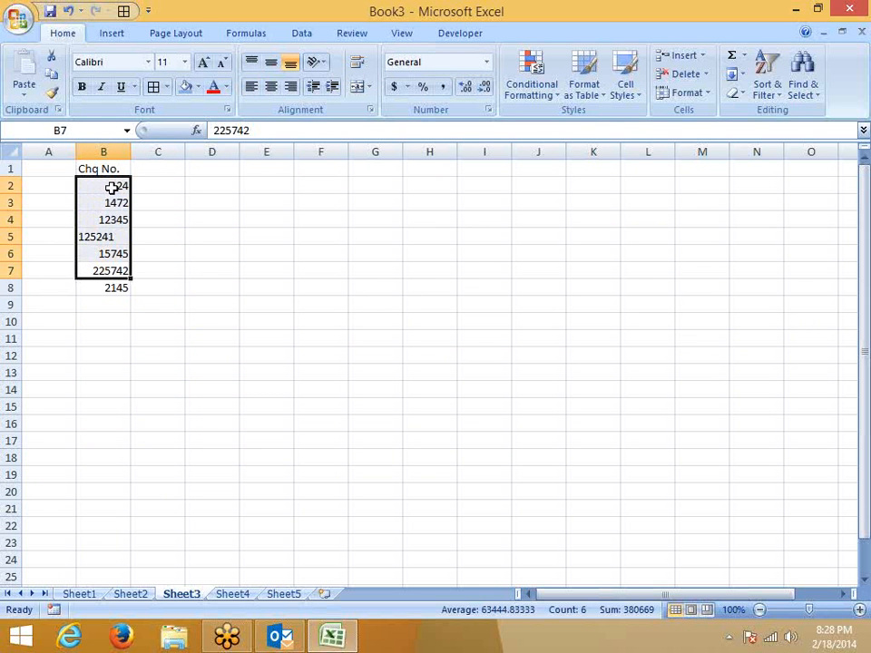
Apply the custom number format 000000 to the cheque numbers in B2:B7.
right_click(111, 188)
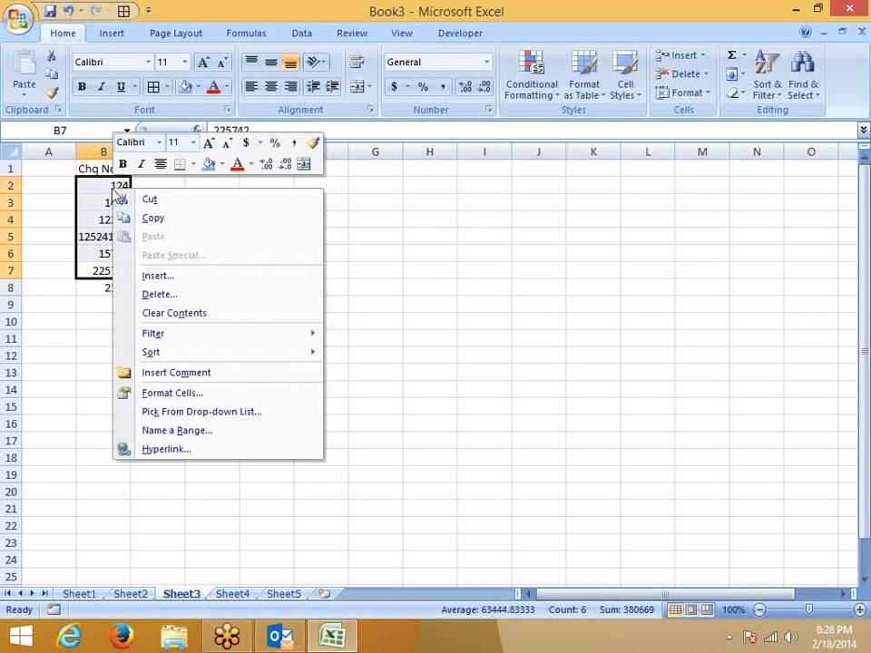
left_click(166, 393)
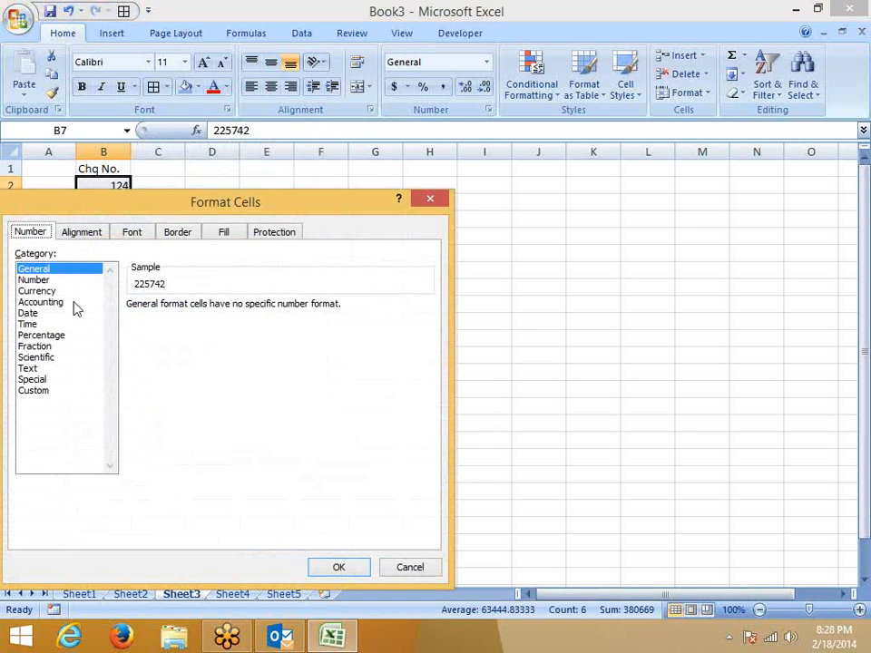
left_click(33, 368)
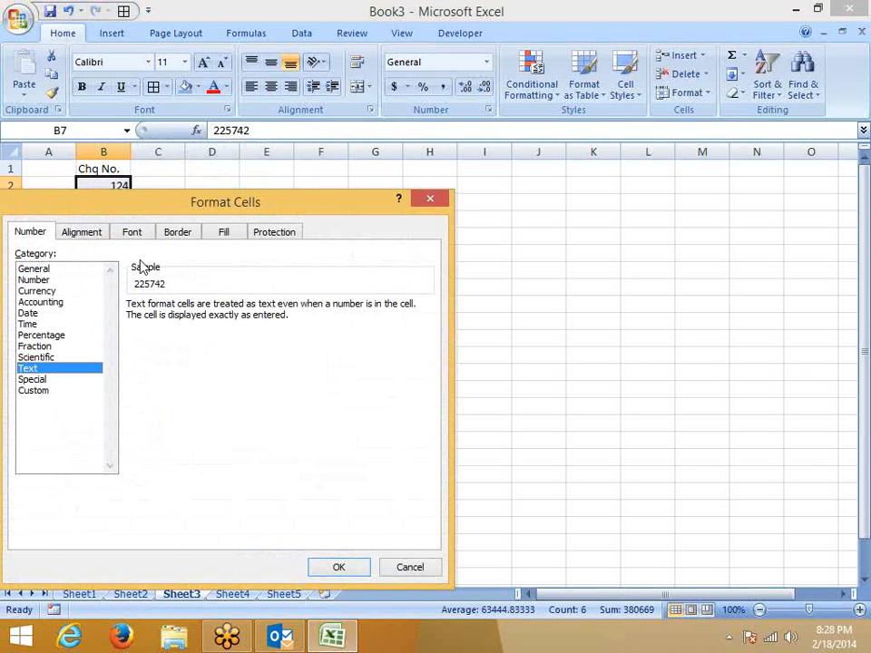
left_click_drag(186, 202, 370, 172)
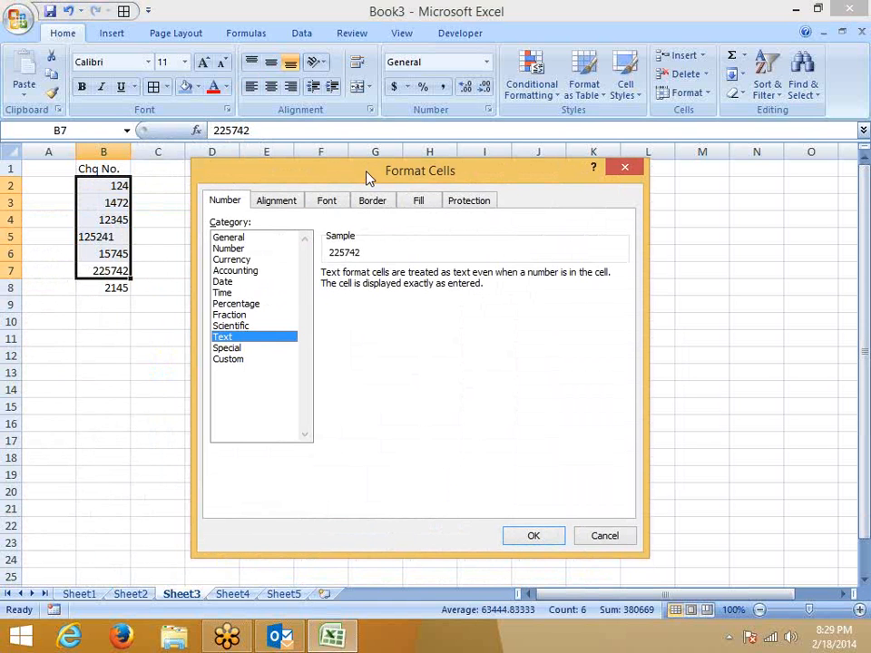
left_click(221, 359)
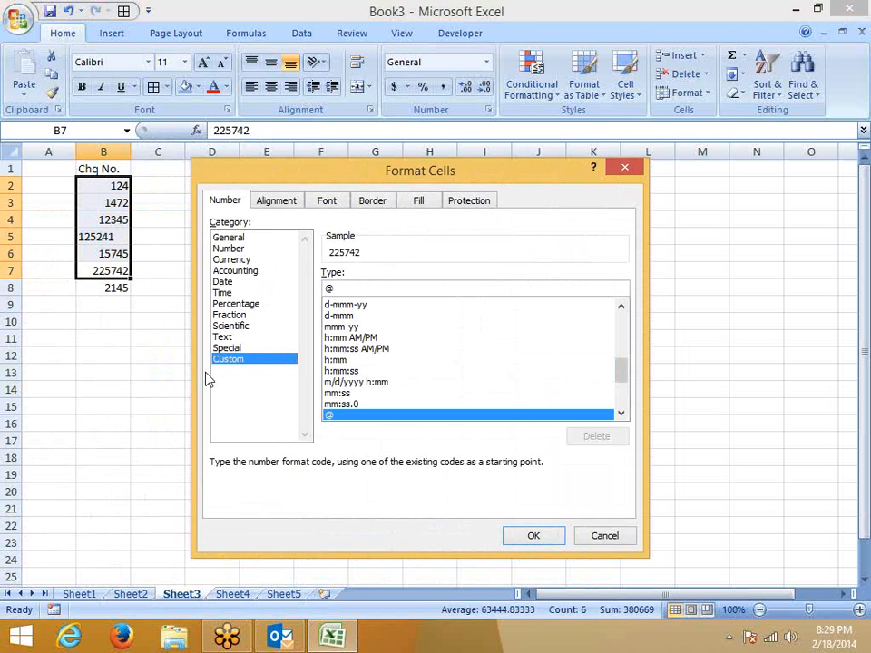
left_click_drag(342, 287, 276, 290)
type("0")
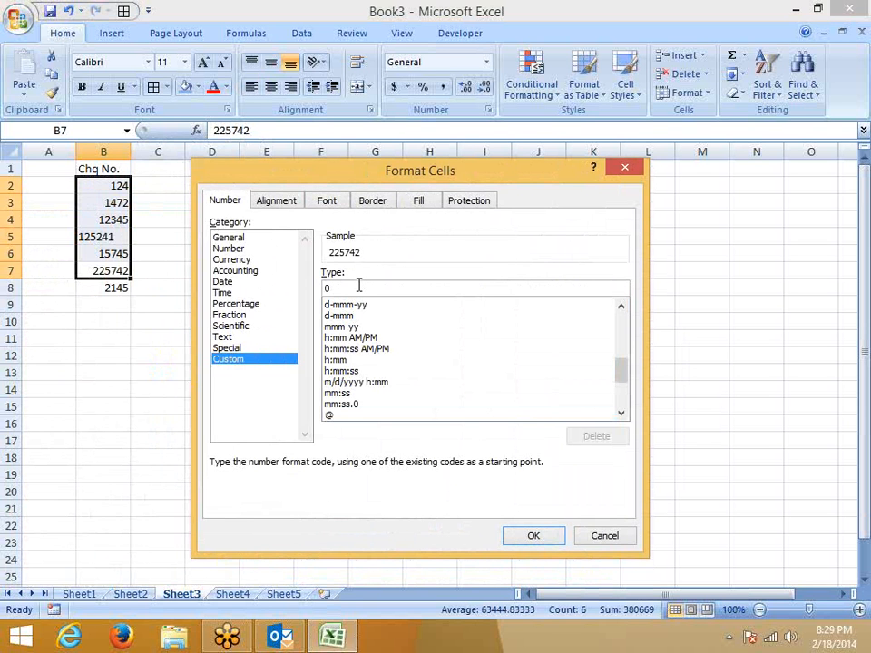
type("00000")
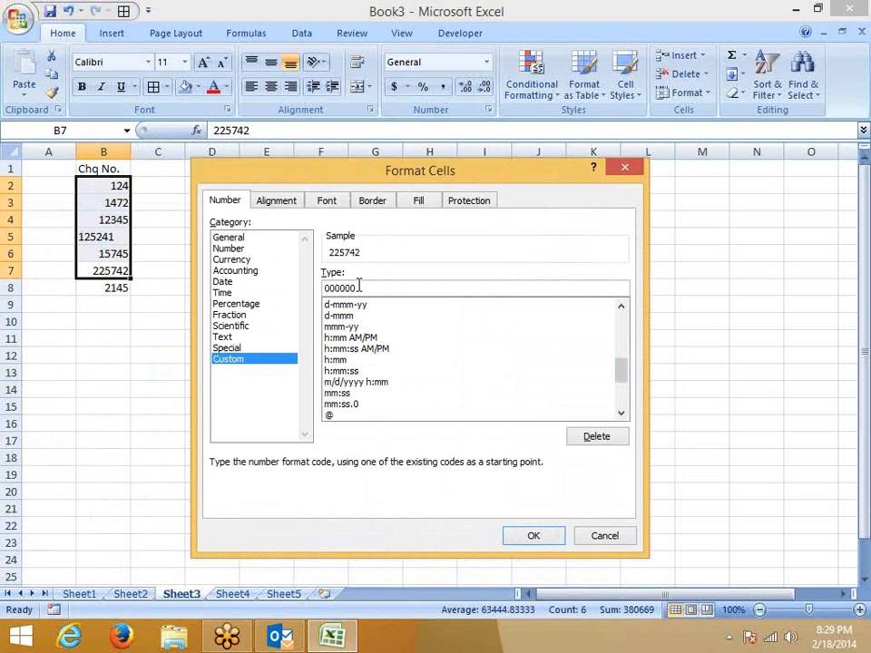
key("Return")
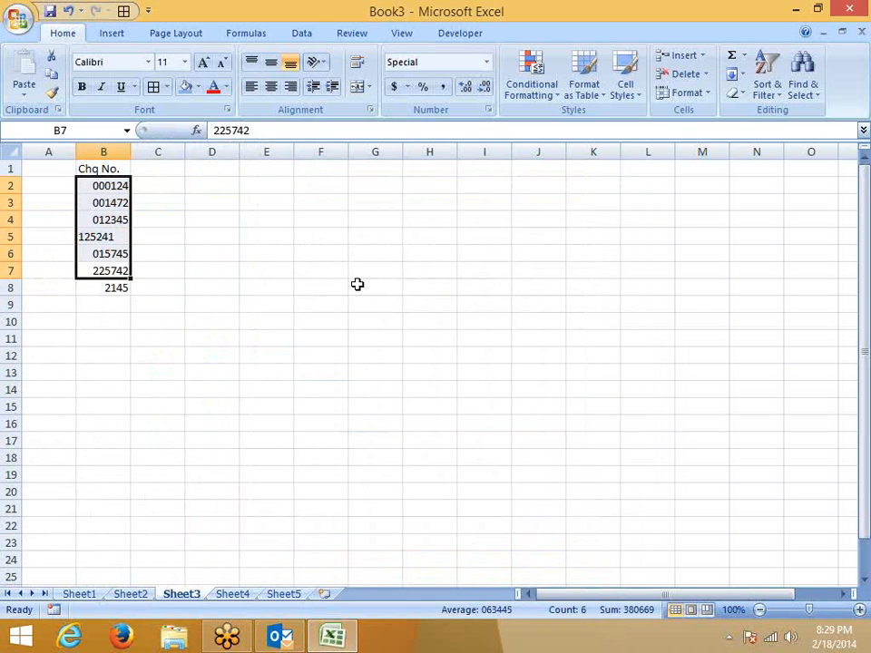
Left-align the formatted cheque numbers and check the stored value of 001472.
left_click(252, 88)
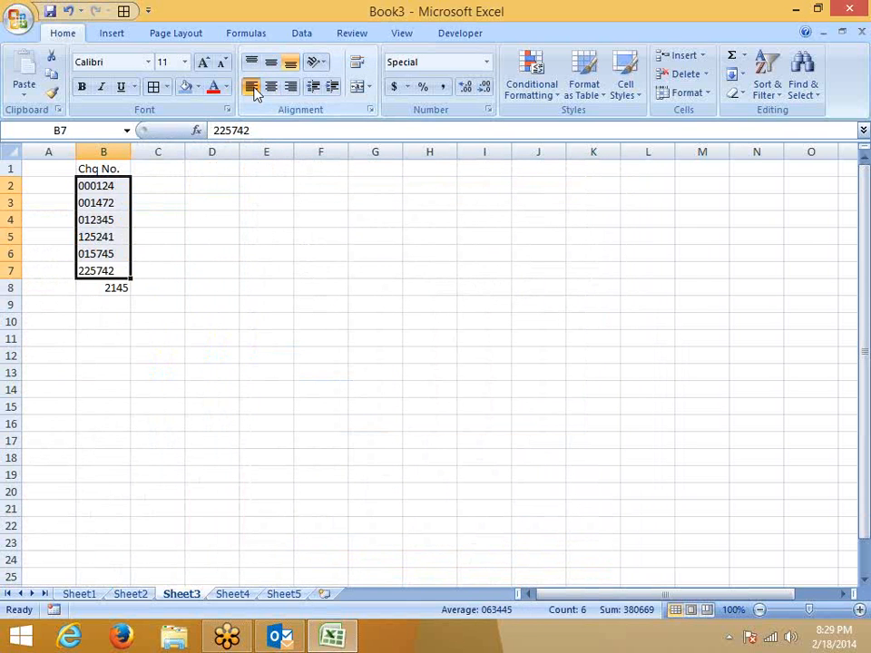
left_click(269, 264)
left_click(109, 199)
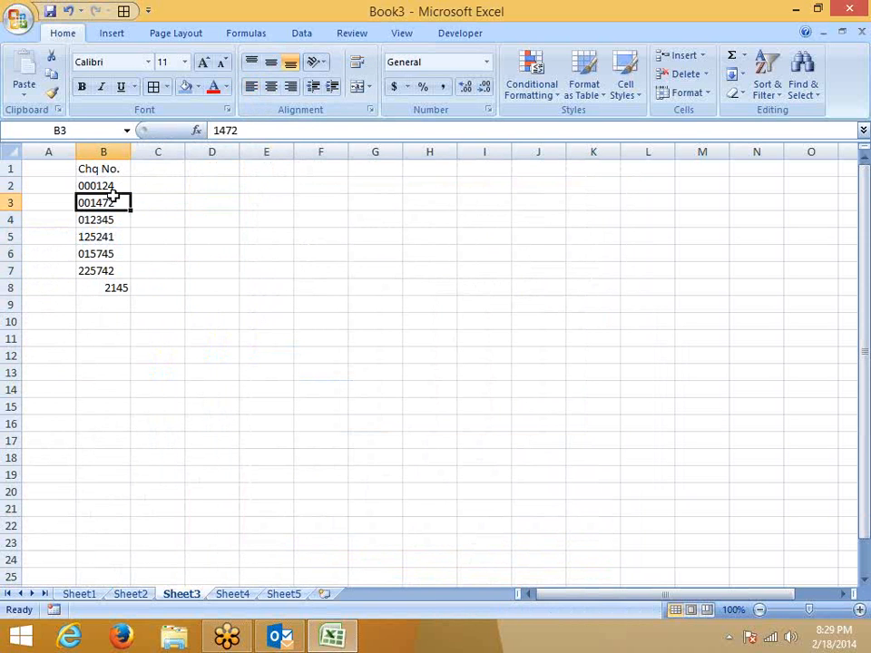
left_click(110, 185)
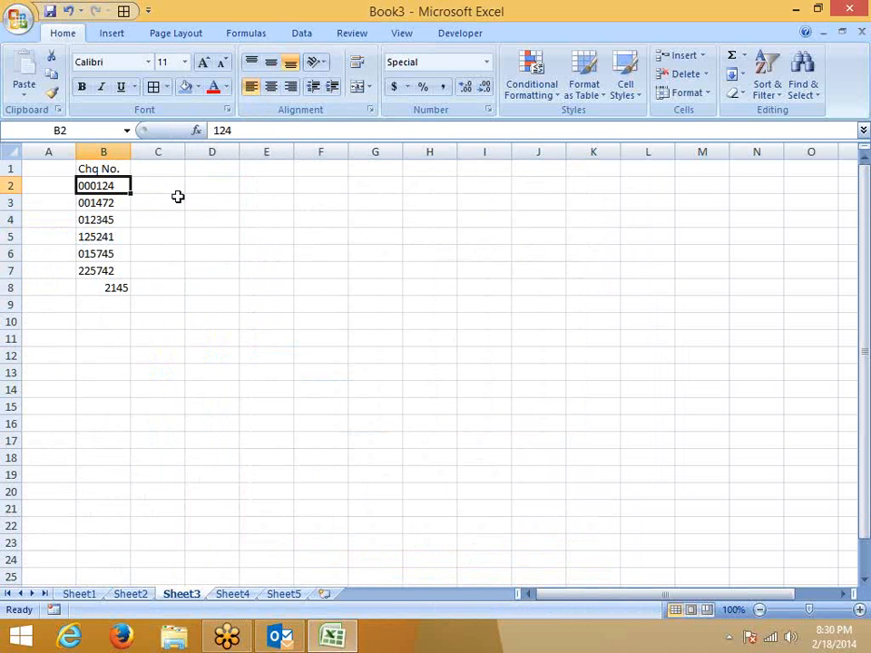
left_click(204, 186)
type("'")
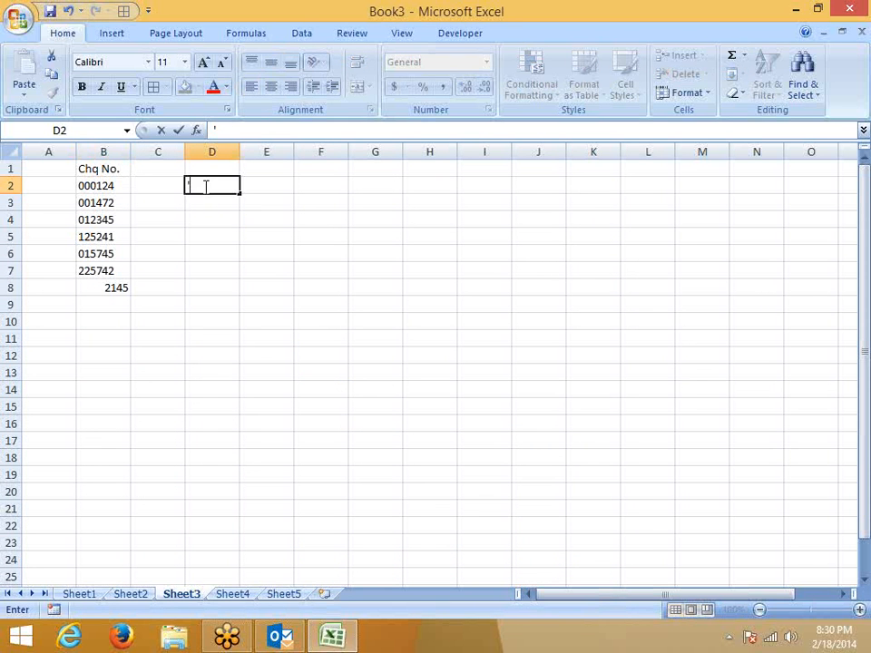
type("000124")
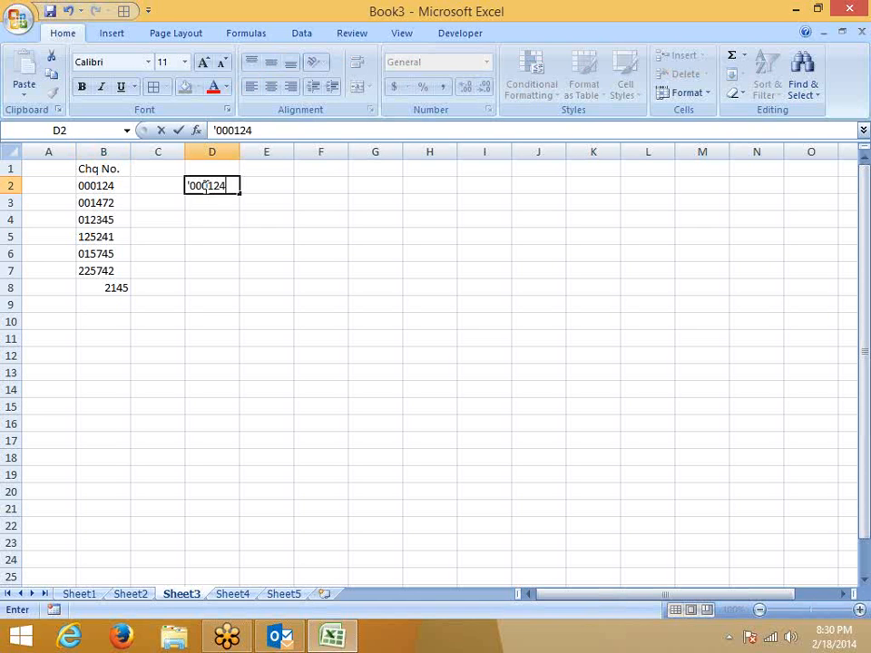
key("Return")
left_click(205, 185)
key("Left")
type("=")
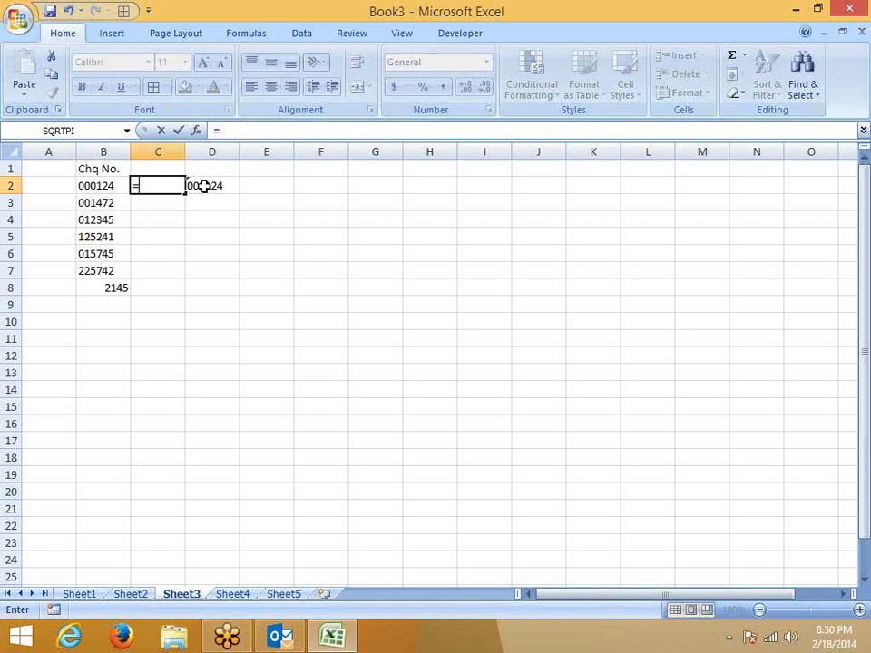
key("Left")
type("=")
left_click(204, 185)
key("Return")
key("Up")
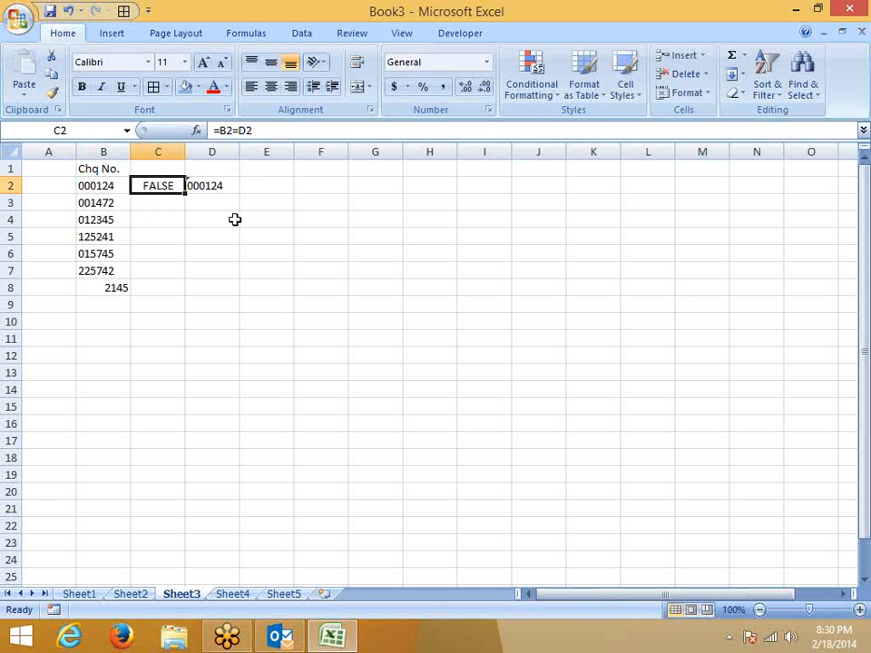
left_click(324, 426)
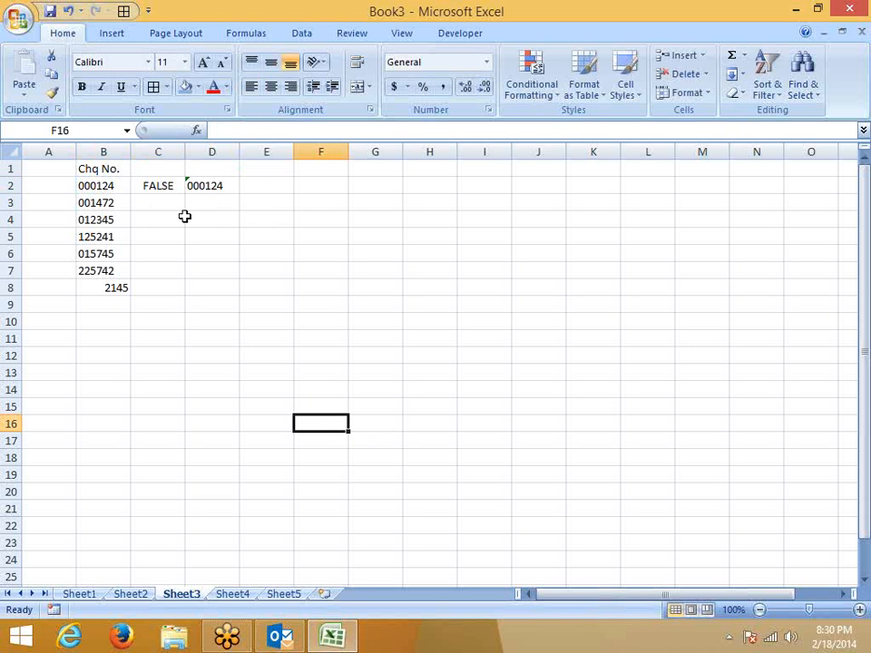
left_click(192, 186)
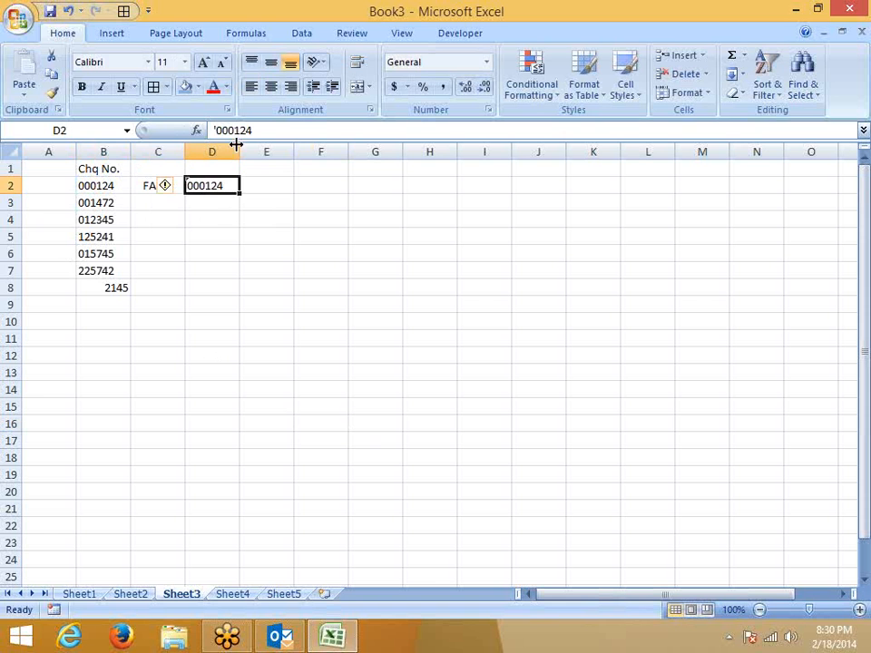
left_click(96, 182)
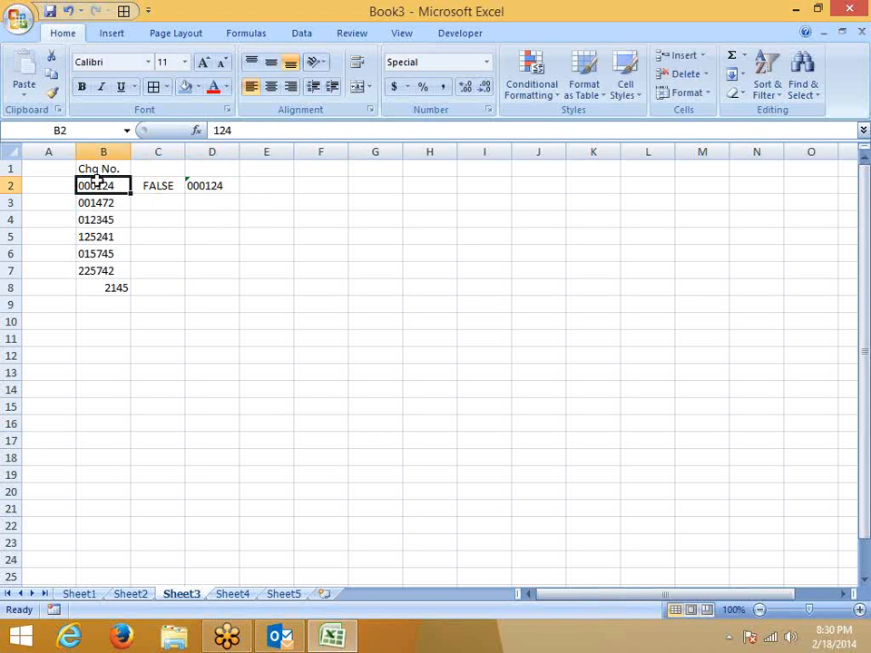
mouse_move(91, 203)
left_mouse_down()
mouse_move(107, 201)
mouse_move(103, 188)
left_mouse_up()
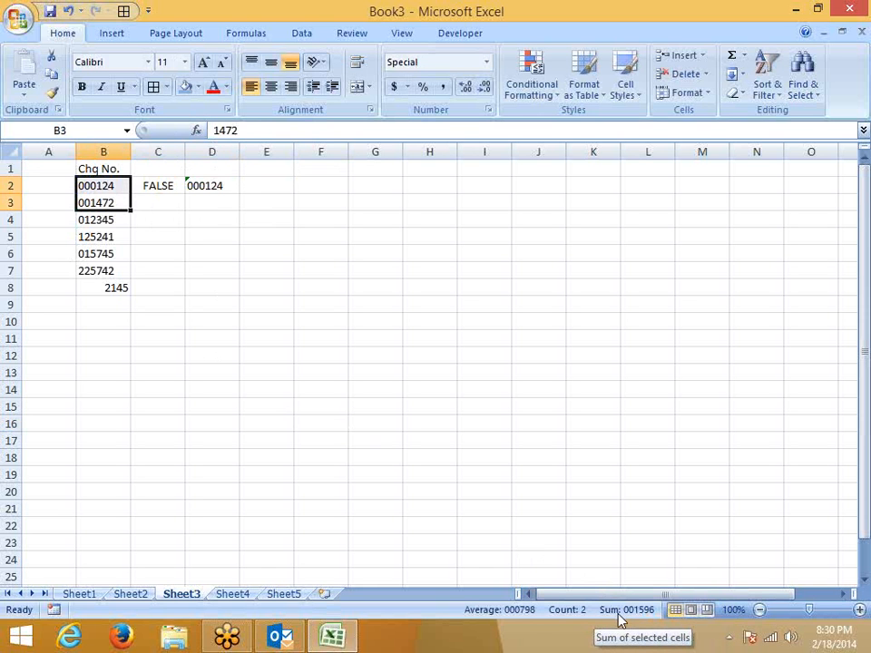
left_click_drag(160, 186, 219, 185)
key("Delete")
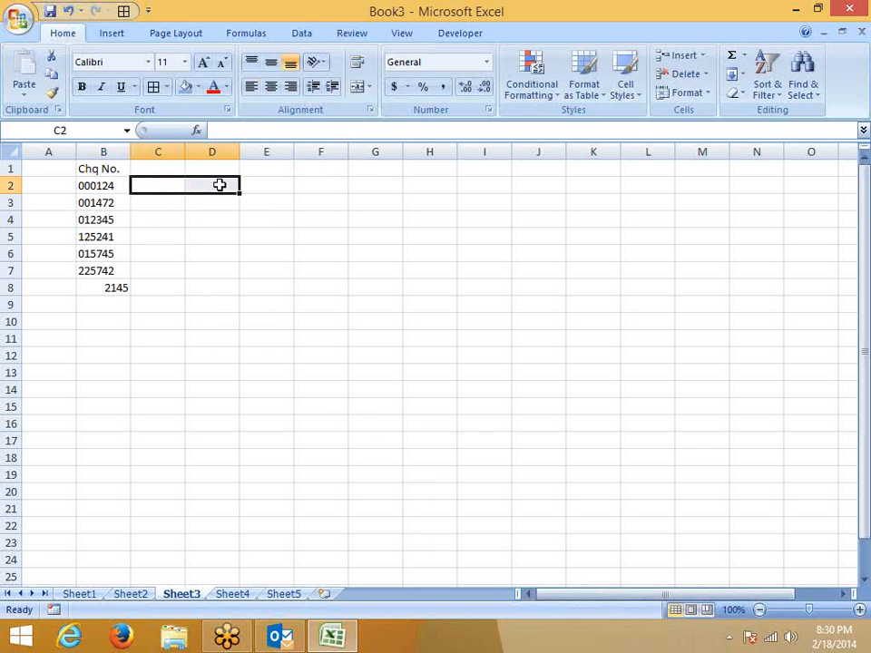
Enter 85, 26, 244 and 2155 down cells I2 to I5.
key("Left")
key("Right")
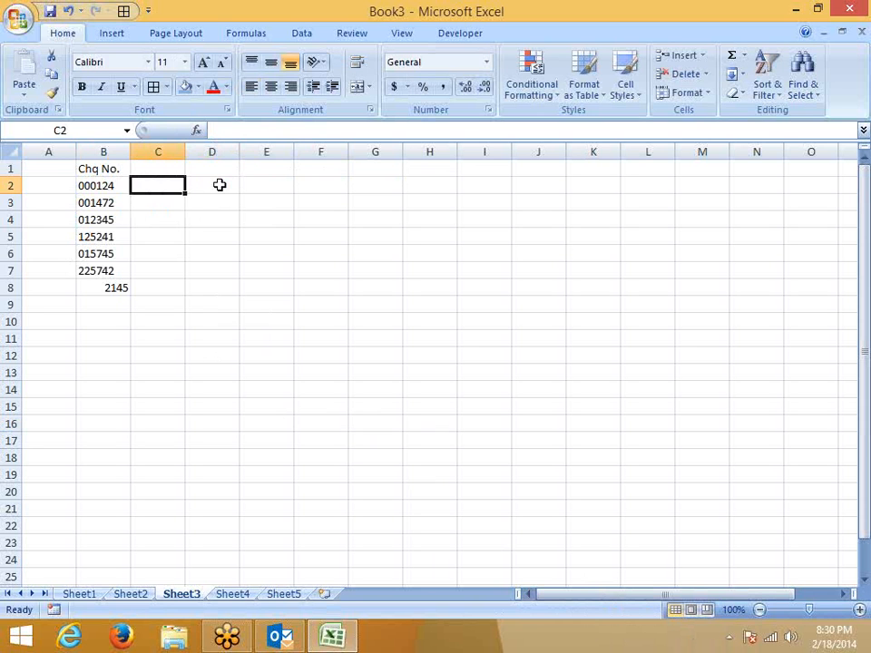
key("Right")
key("Right")
key("Right")
key("Right")
key("Right")
key("Right")
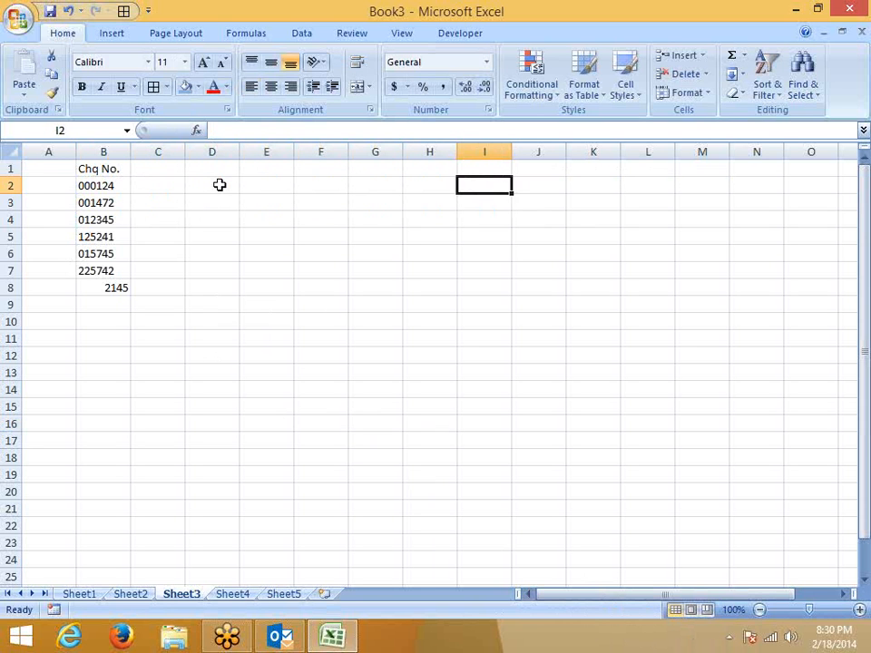
type("85")
key("Return")
type("26")
key("Return")
type("244")
key("Return")
type("2155")
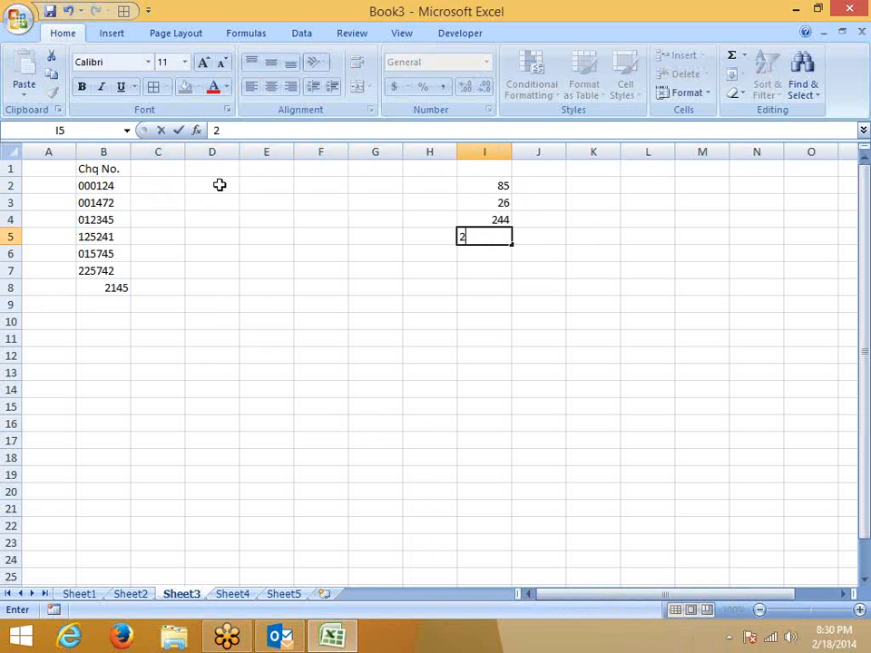
key("Return")
key("Up")
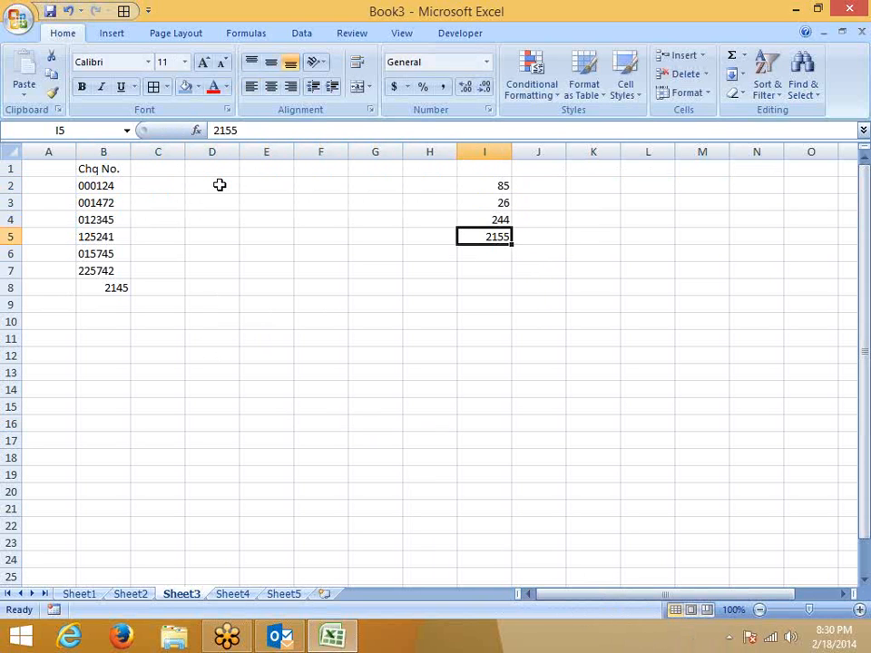
key("Left")
key("Up")
key("Up")
key("Up")
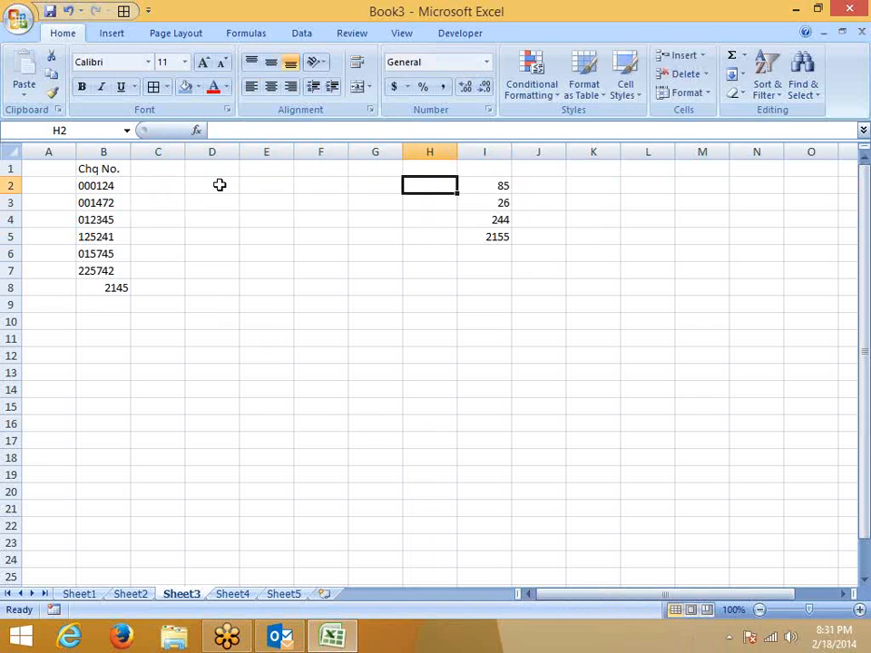
Enter =TEXT(I2,"000000") in H2 and fill it down to H5.
type("=t")
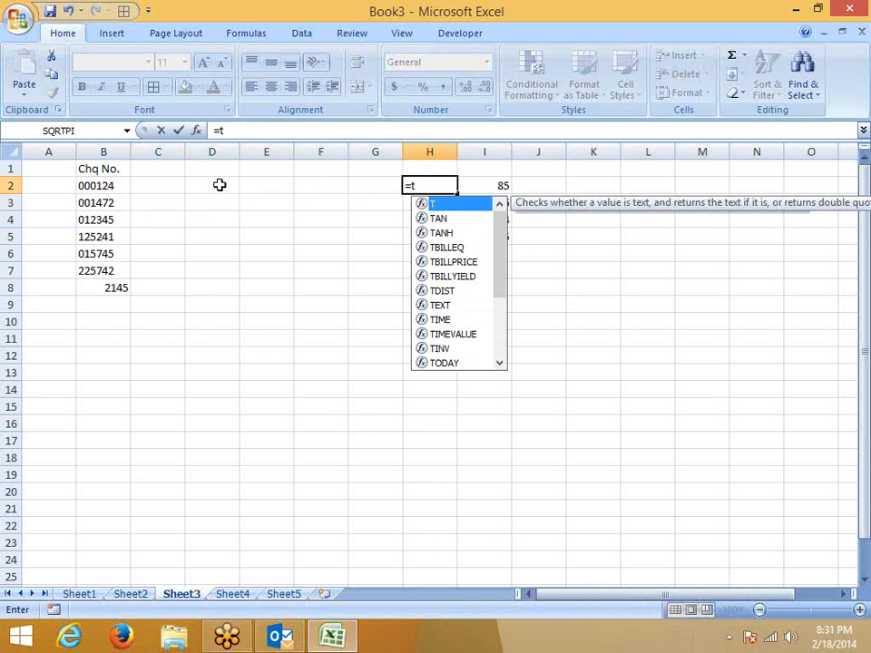
type("e")
key("Tab")
type("I2,\"000000\"")
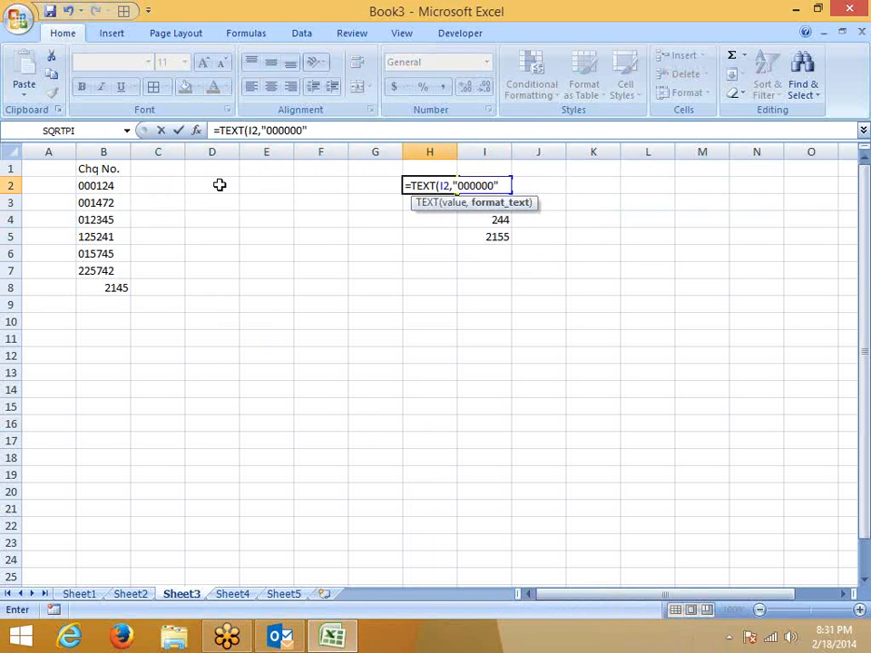
key("Return")
key("Right")
key("Down")
key("Down")
key("Left")
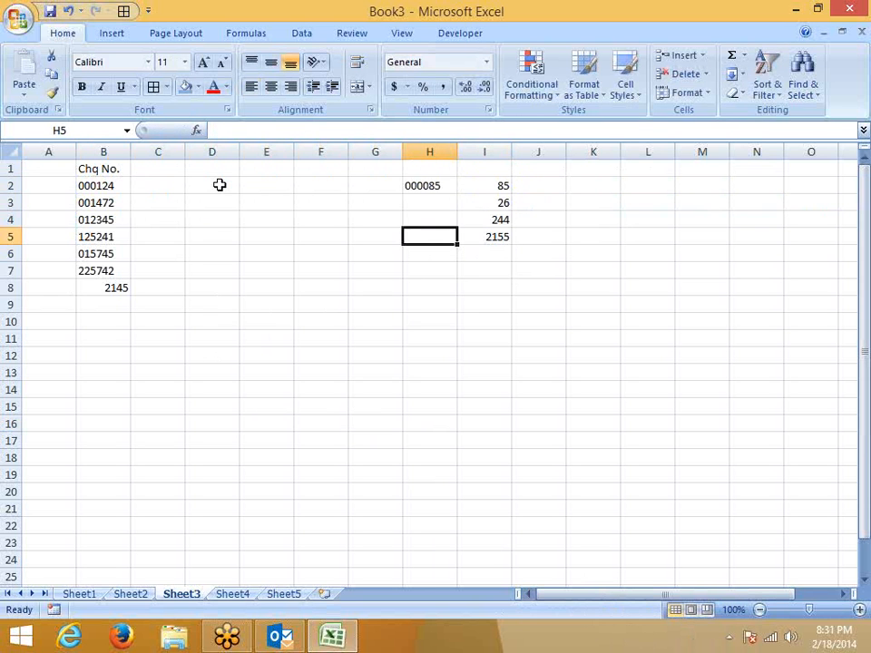
key("ctrl+shift+Up")
key("ctrl+d")
key("Up")
key("Up")
key("Up")
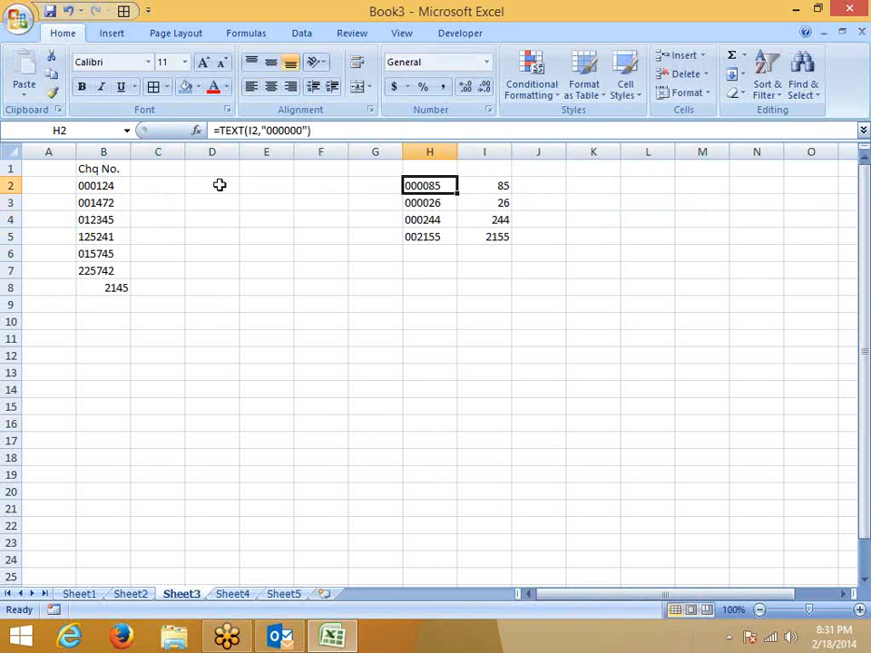
key("Left")
key("Left")
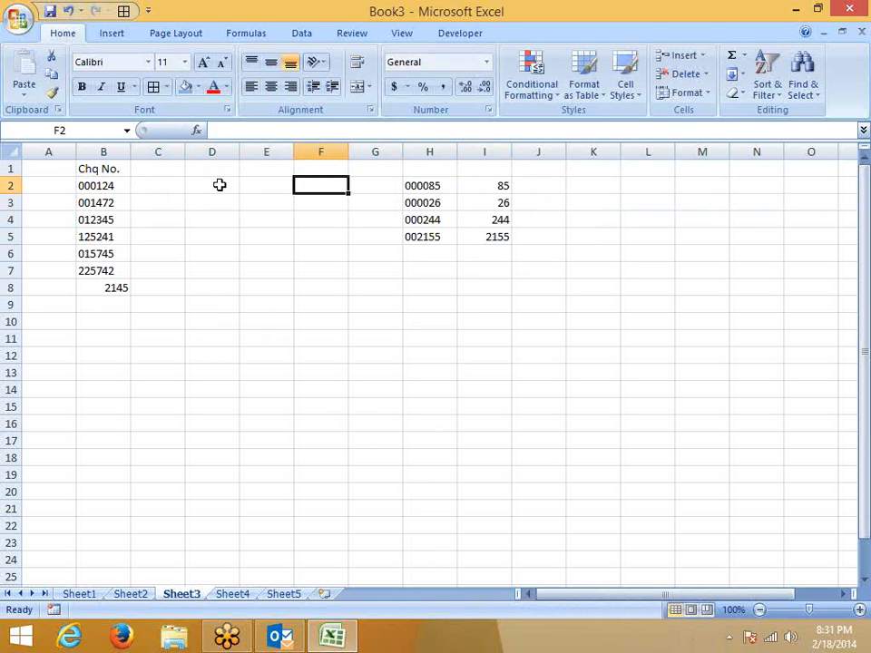
Store '000085 as text in cell F2.
type("'000")
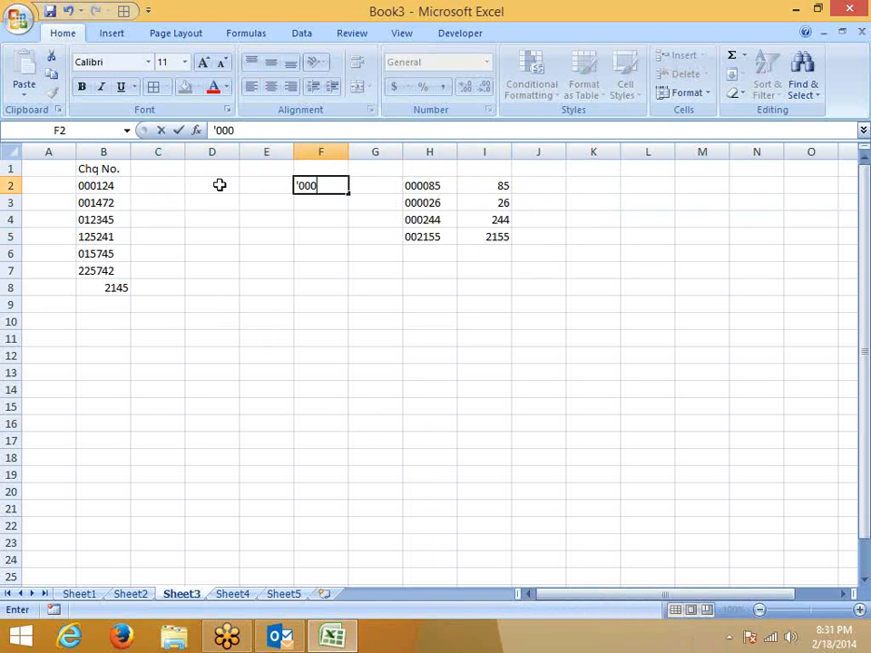
type("085")
key("BackSpace")
type("85")
key("Return")
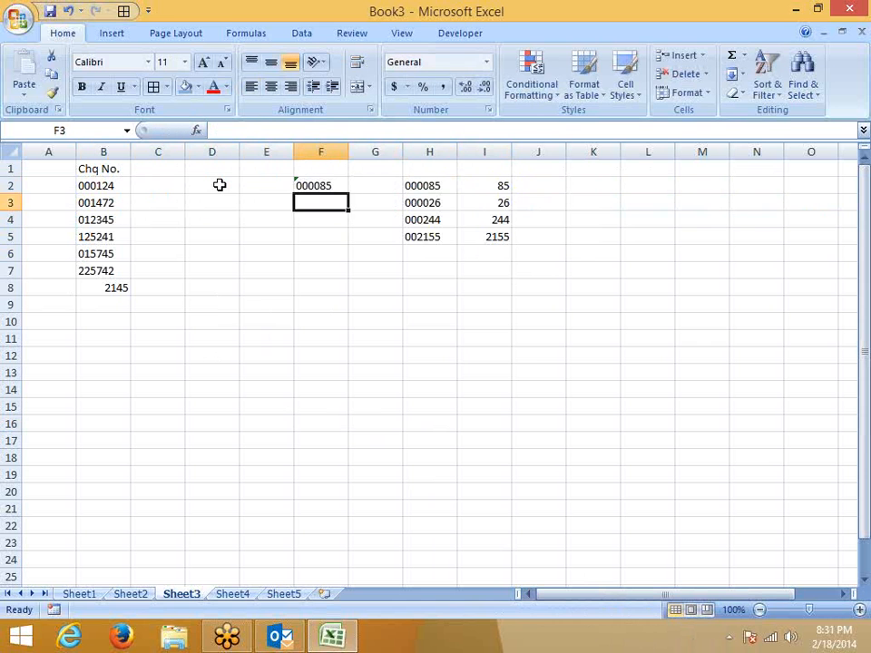
Compare F2 with H2 using =F2=H2 in G2, which returns TRUE.
key("Up")
key("Right")
type("=")
key("Left")
type("=")
key("Right")
key("Return")
key("Up")
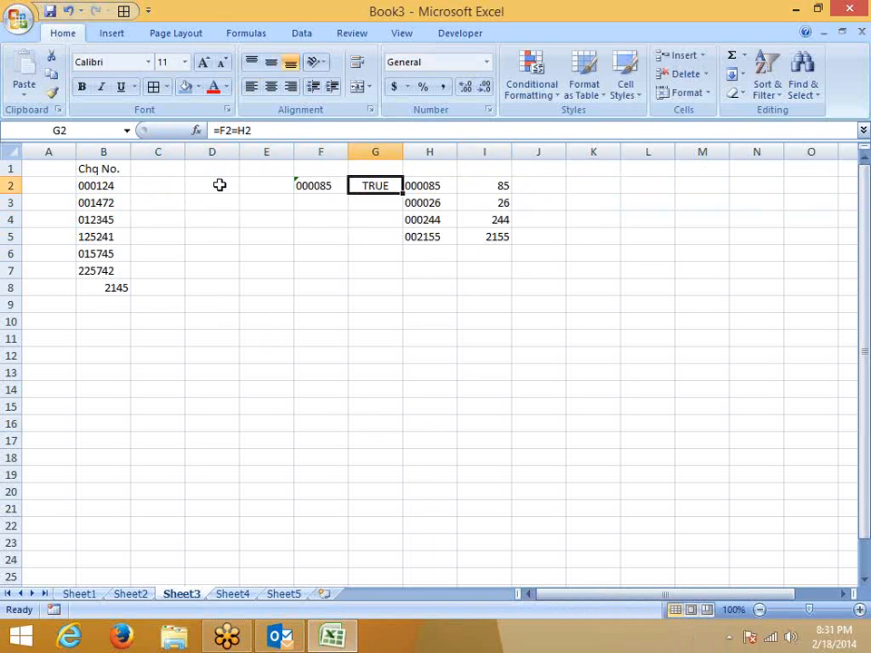
key("Left")
key("shift+Right")
key("shift+Right")
key("shift+Right")
key("shift+Right")
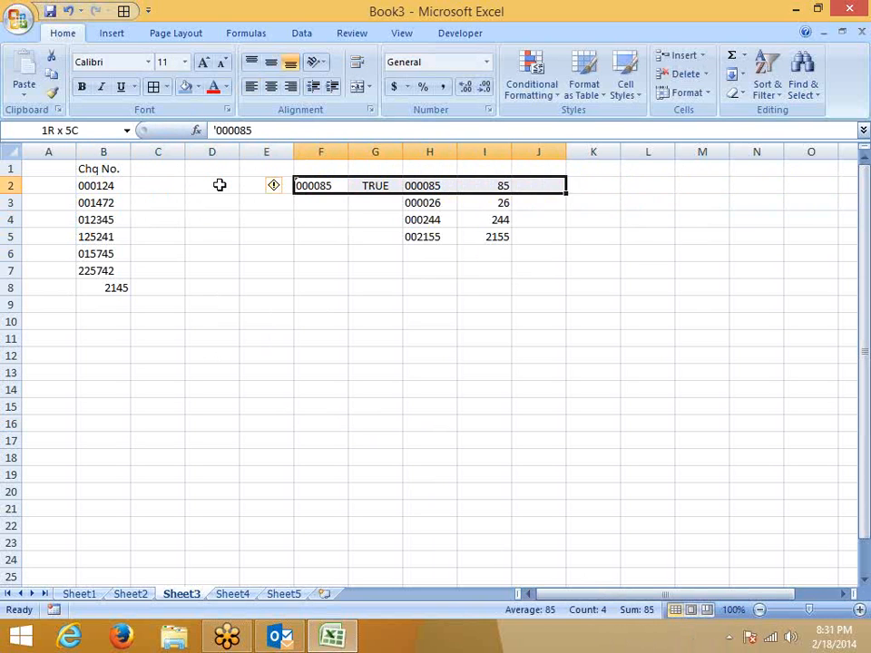
key("shift+Left")
key("shift+Left")
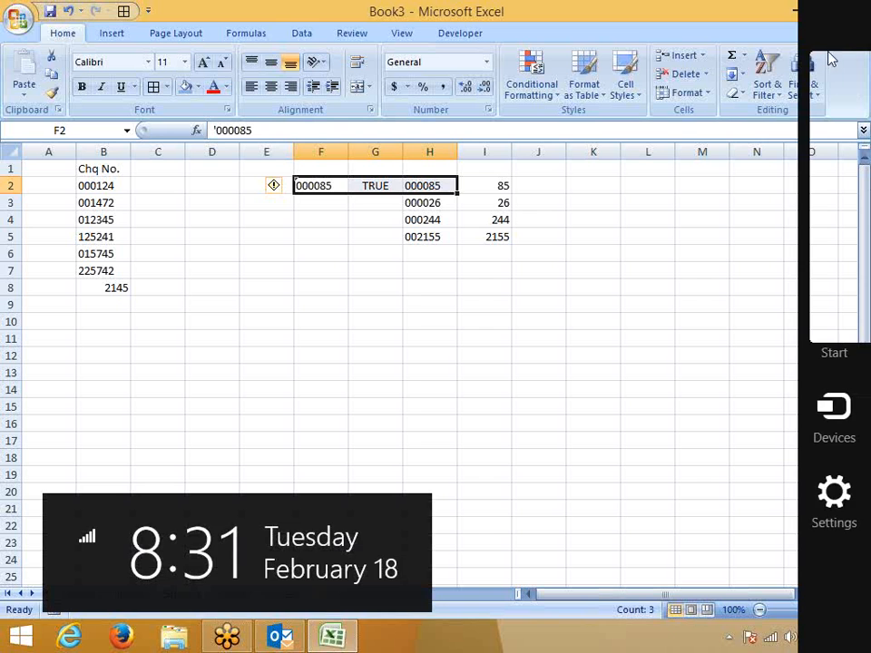
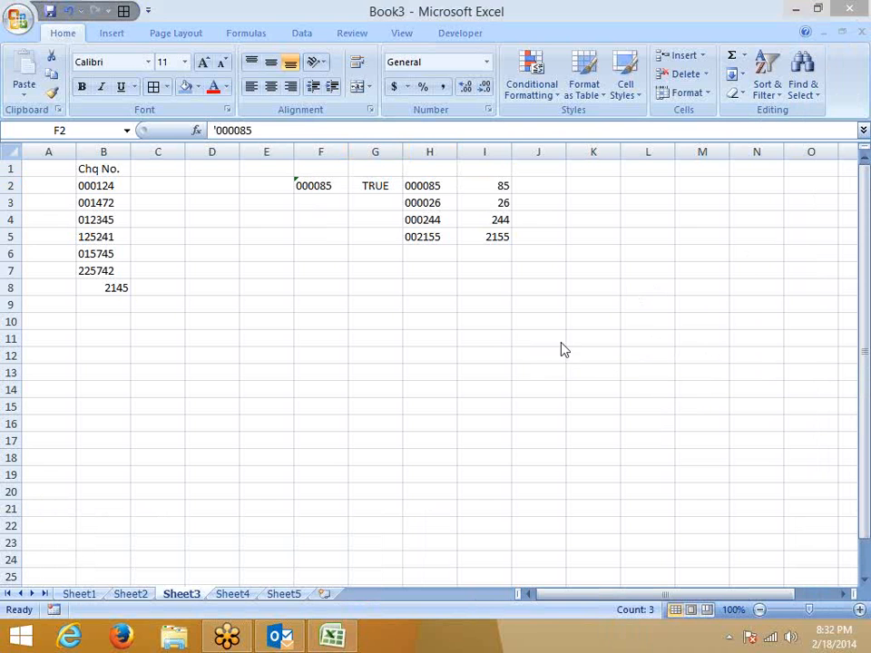
Delete the leftover test columns F through I.
left_click(421, 325)
left_click(354, 287)
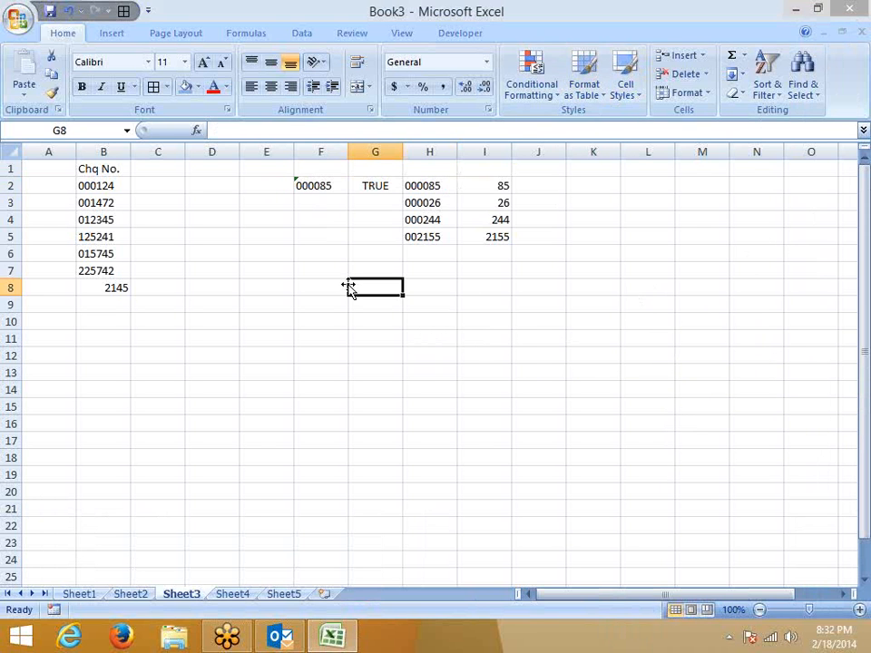
left_click(337, 145)
left_click_drag(337, 143, 490, 150)
right_click(492, 155)
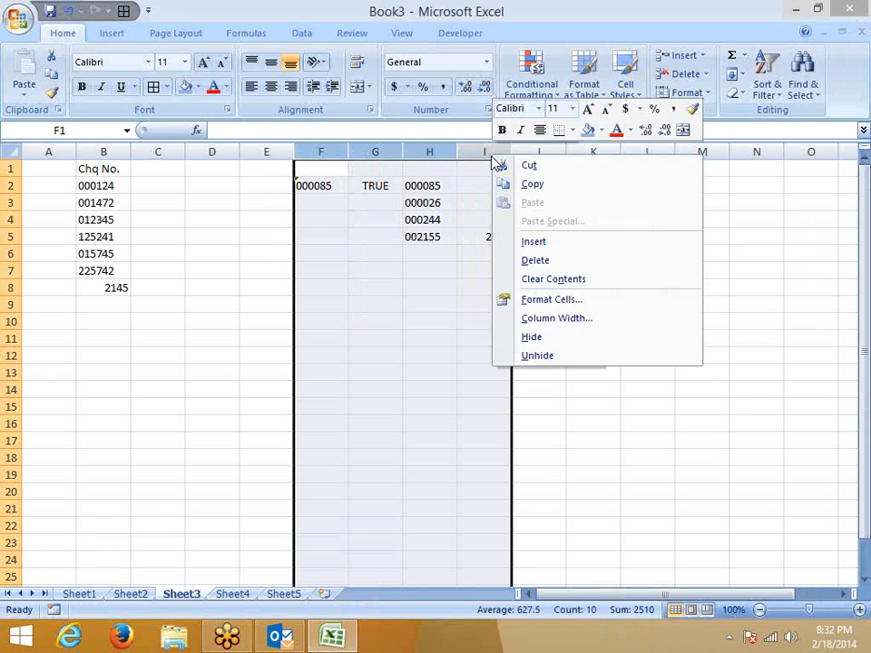
left_click(538, 263)
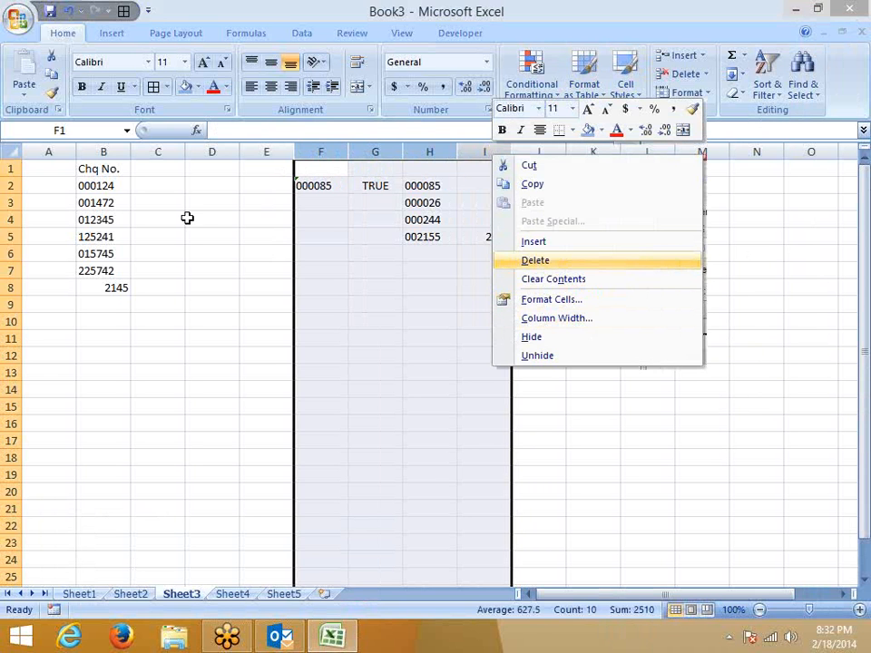
Enter the heading Mobile No. in C1, auto-fit column C, and select C2:C8.
left_click(150, 172)
type("M")
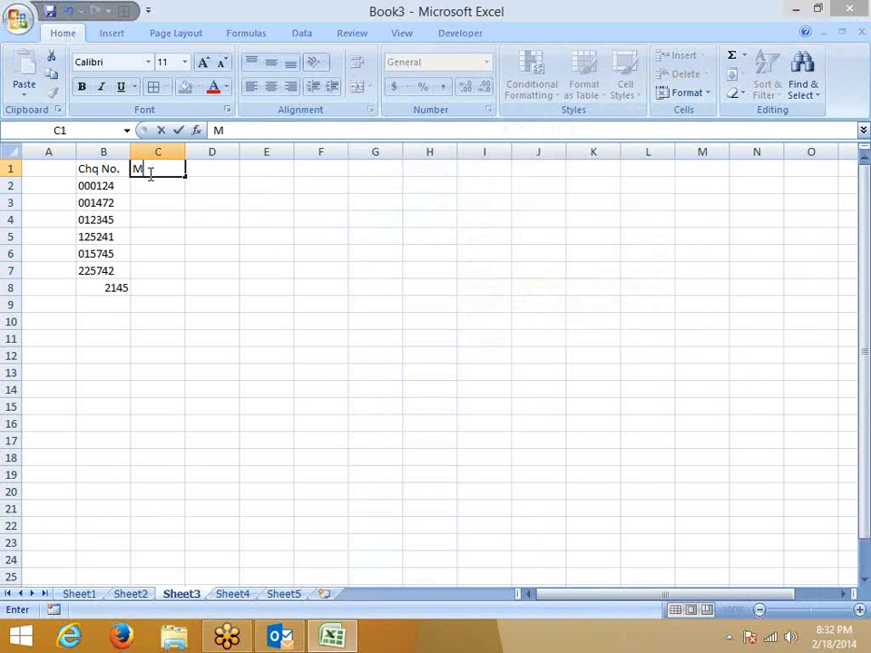
type("obile No.")
key("Return")
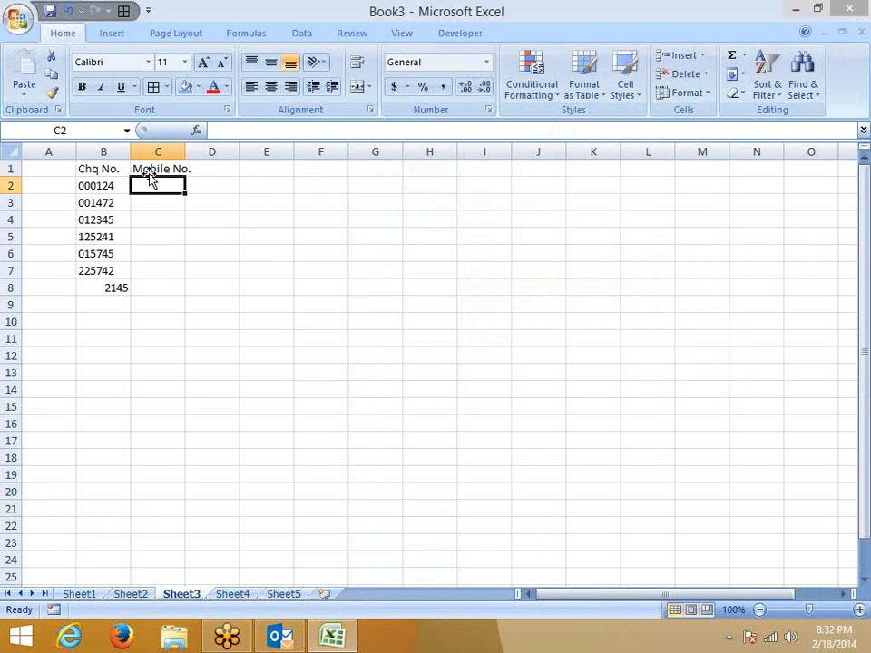
double_click(184, 151)
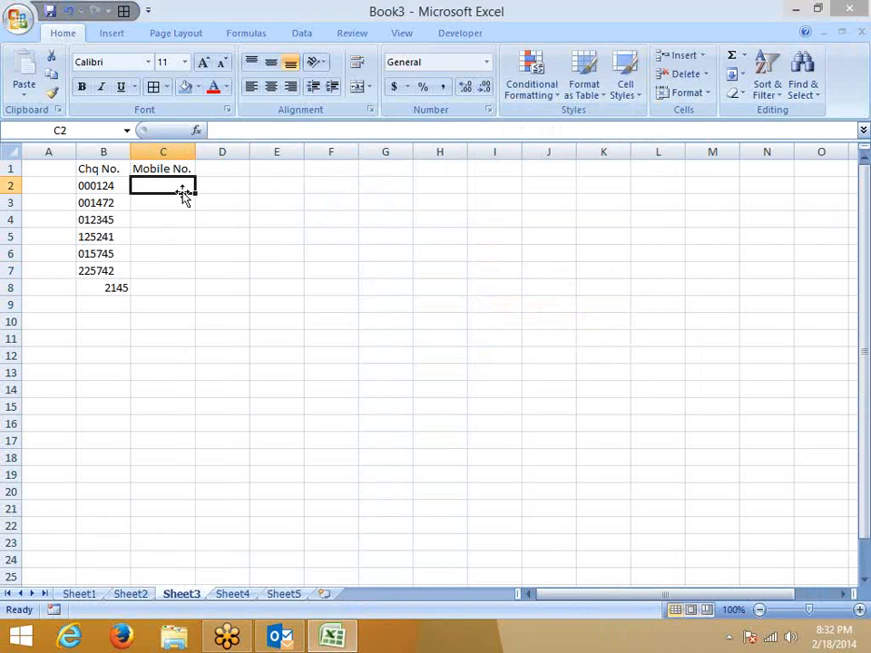
type("+91")
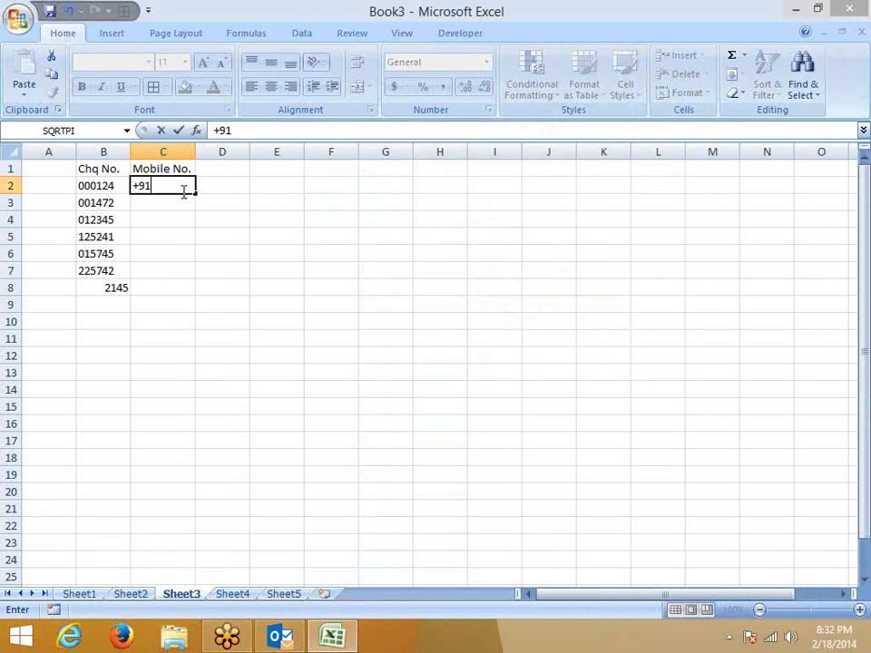
key("Escape")
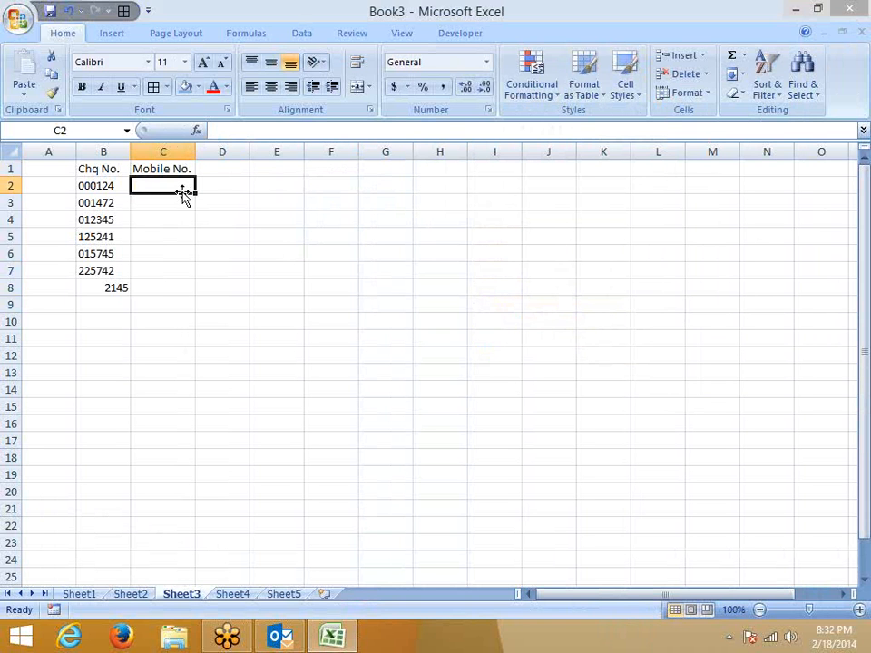
left_click(164, 284, "shift")
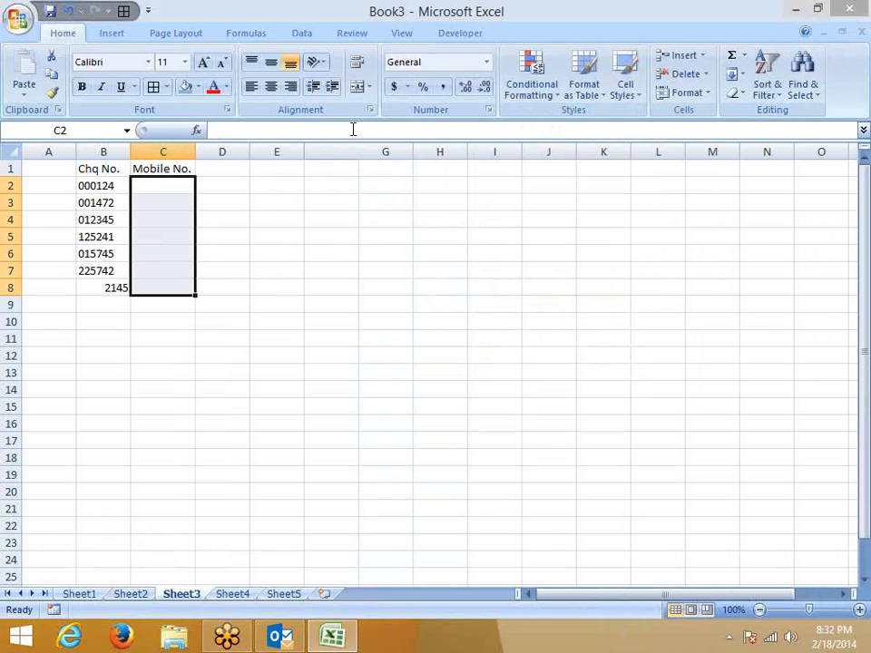
left_click(487, 110)
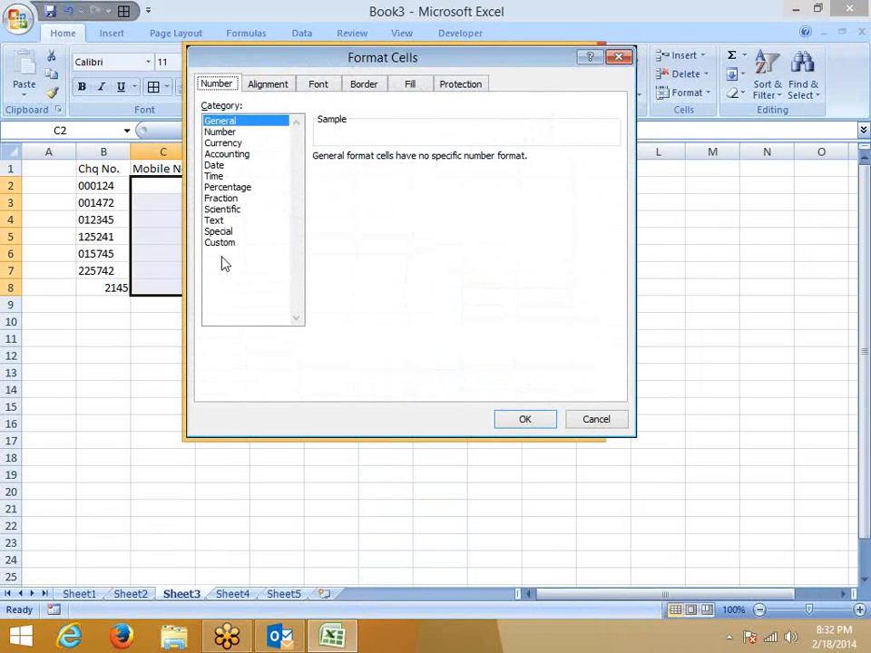
left_click(229, 242)
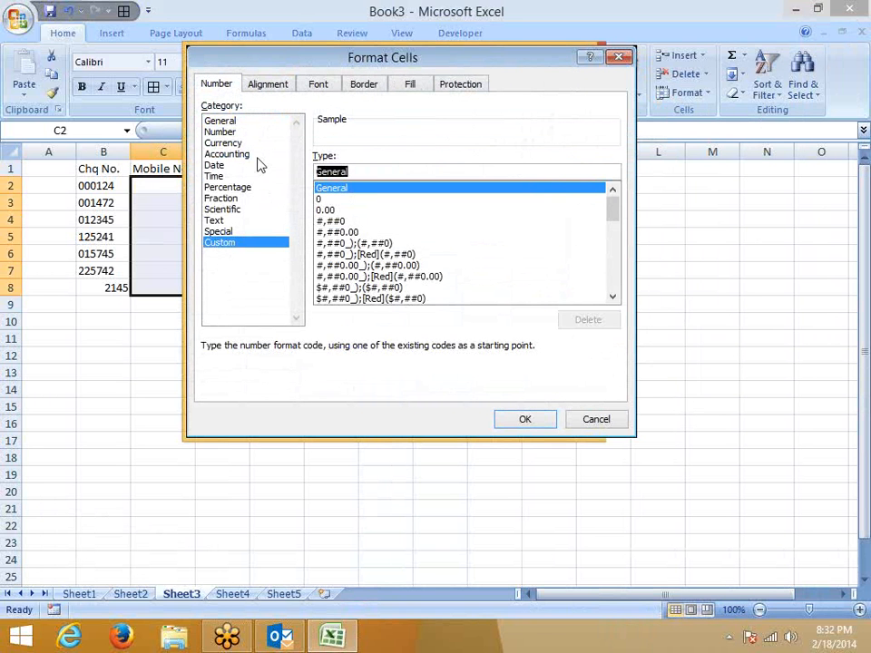
type("+91 ")
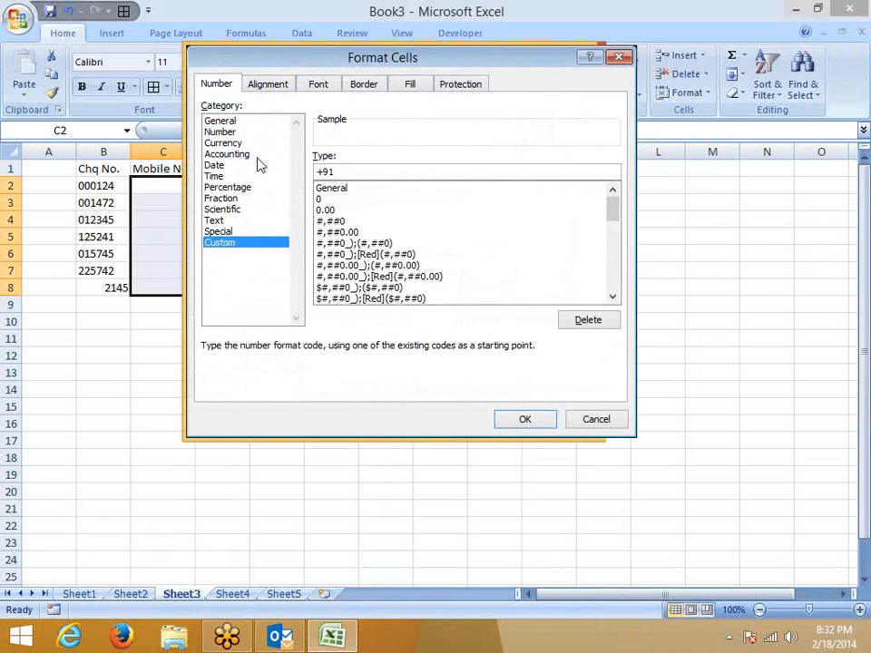
type("0000000000")
left_click_drag(316, 171, 333, 172)
left_click(334, 170)
left_click(523, 421)
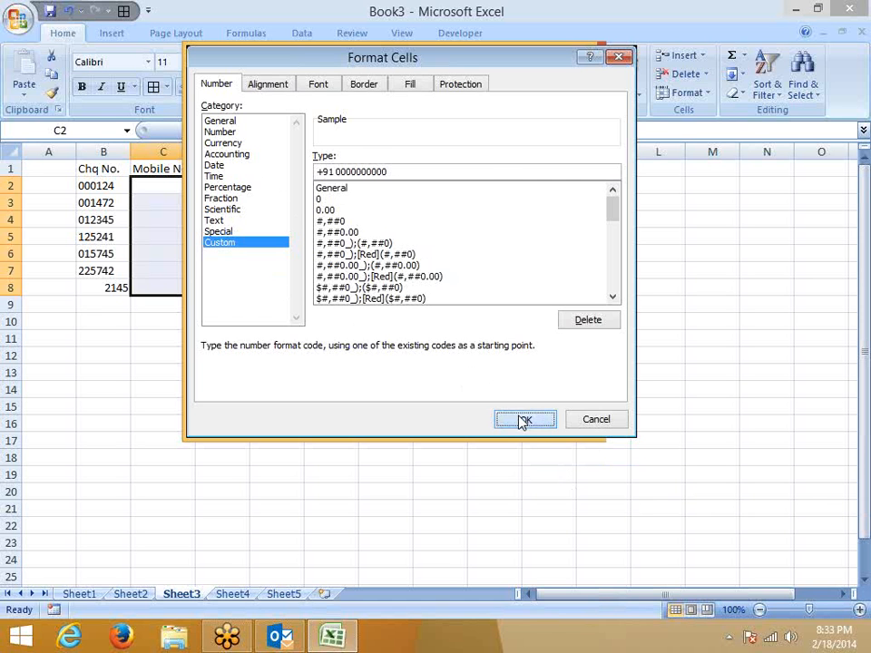
Enter a ten-digit mobile number in C2, which displays with the +91 prefix.
left_click(138, 183)
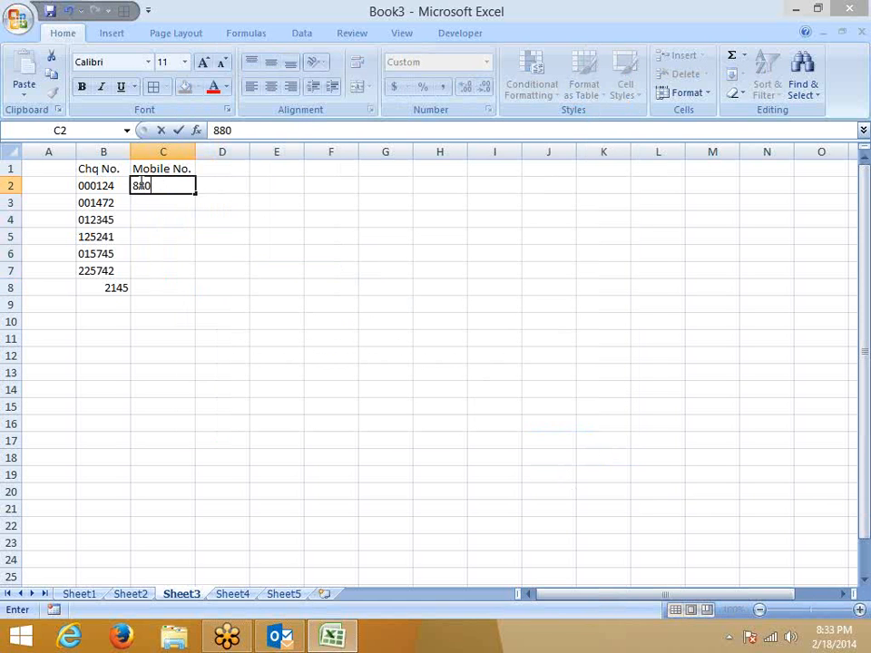
key("Return")
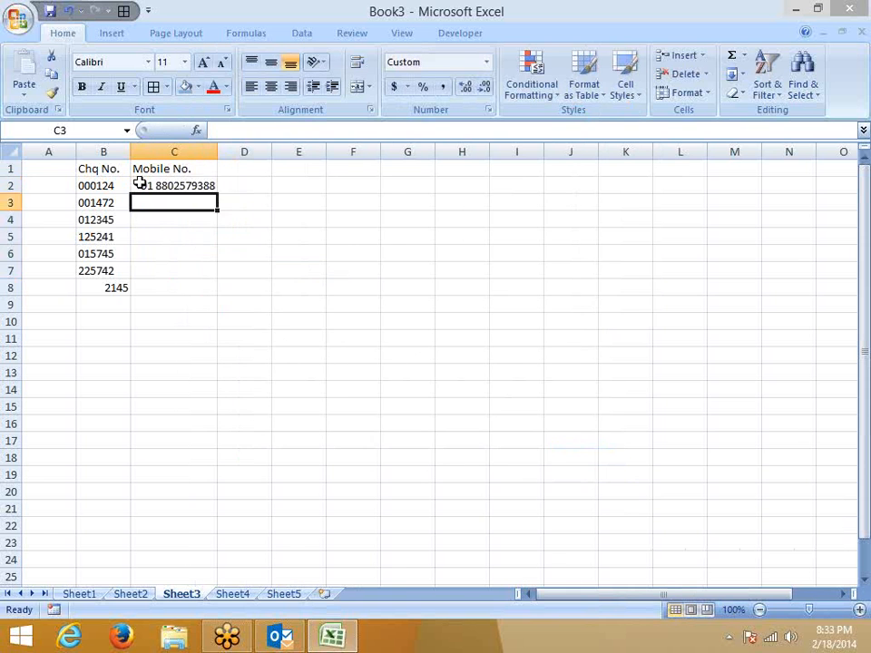
left_click(196, 187)
Enter the heading Phone in D1 and select D1:D8.
left_click(241, 170)
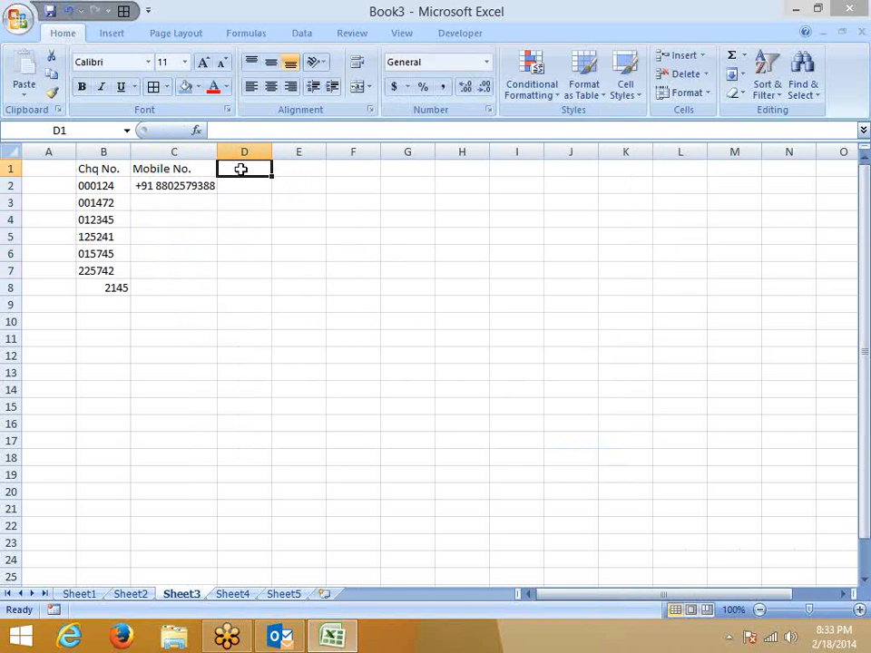
type("Ph")
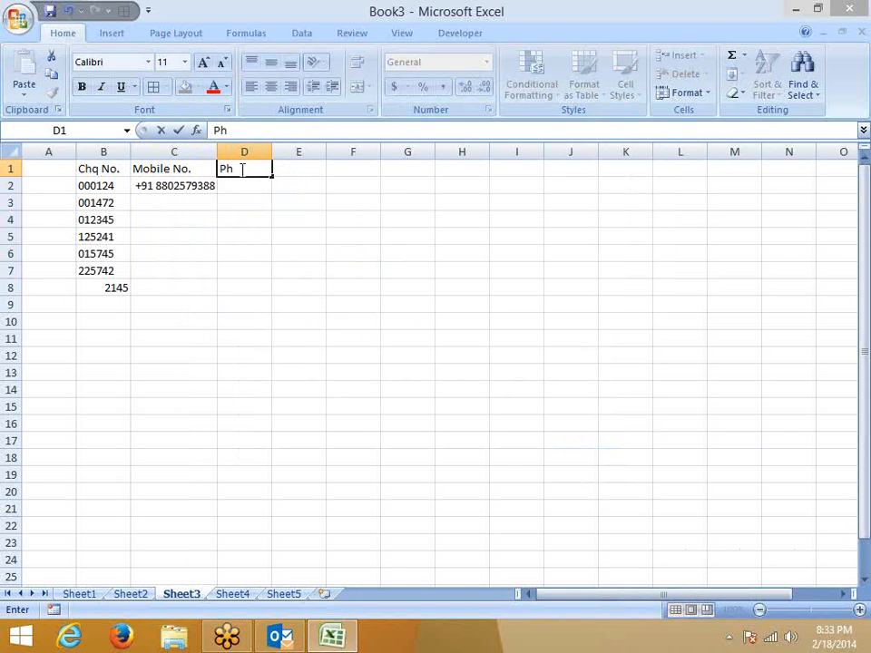
type("one")
key("Return")
key("shift+Down")
key("shift+Down")
key("shift+Down")
key("shift+Down")
key("shift+Down")
key("shift+Down")
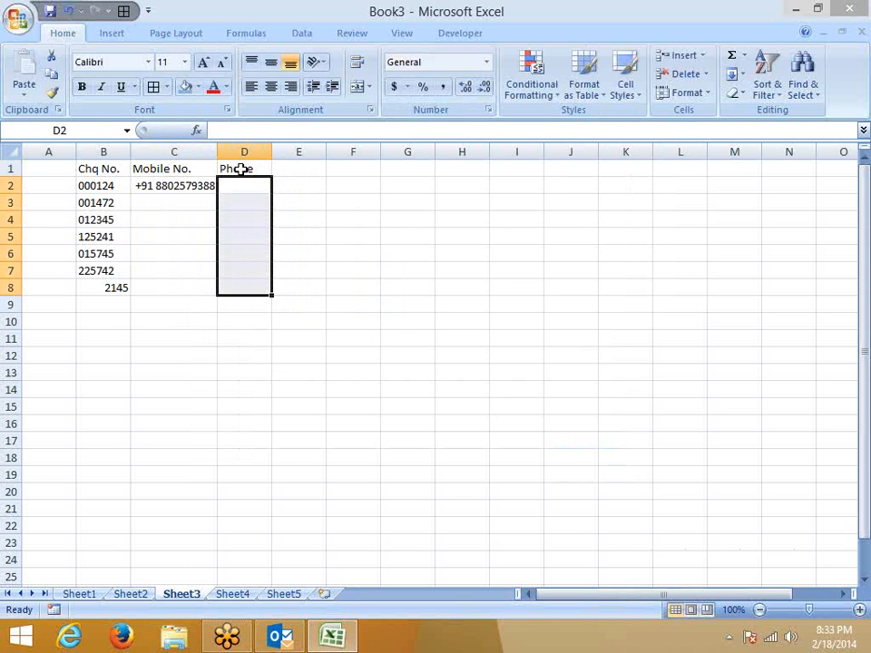
left_click(372, 111)
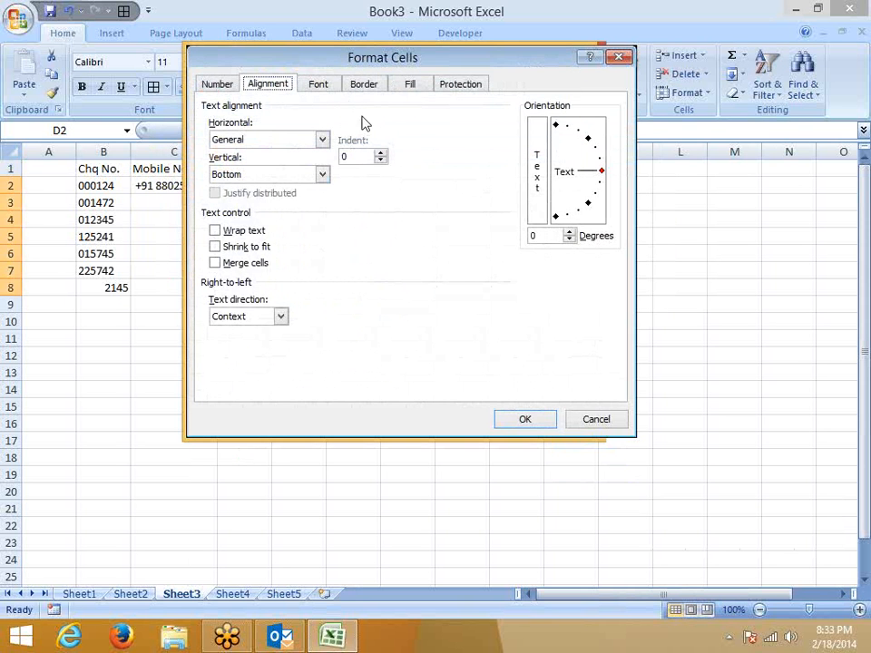
left_click(621, 58)
Enter a shorter seven-digit mobile number in C3, shown zero-padded after +91.
left_click(178, 214)
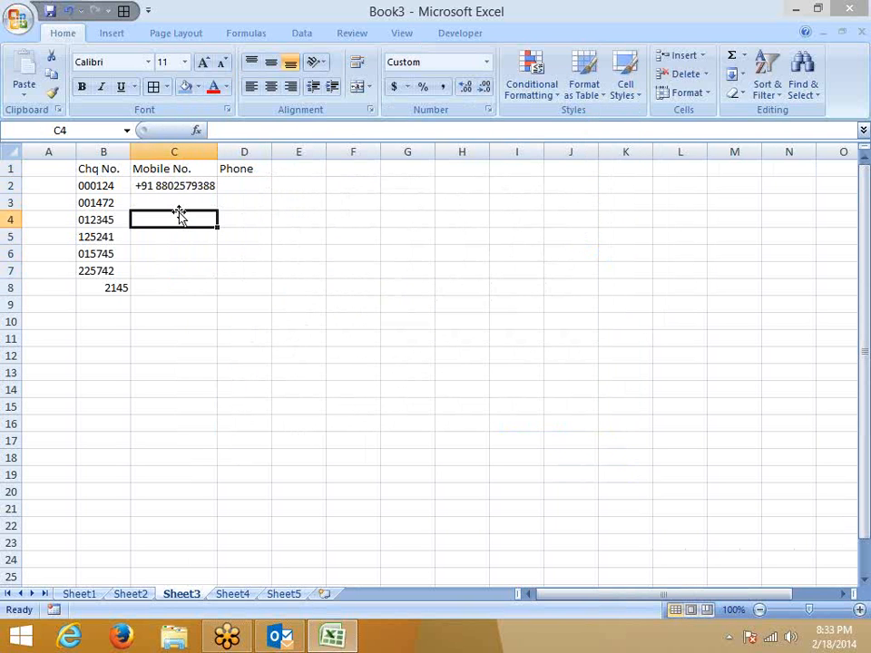
left_click(178, 186)
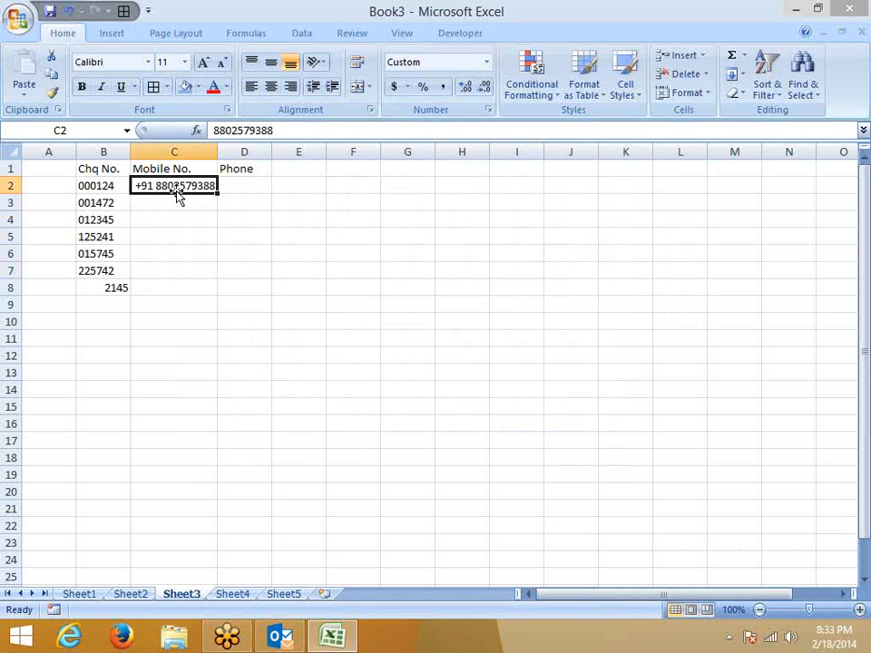
left_click(176, 200)
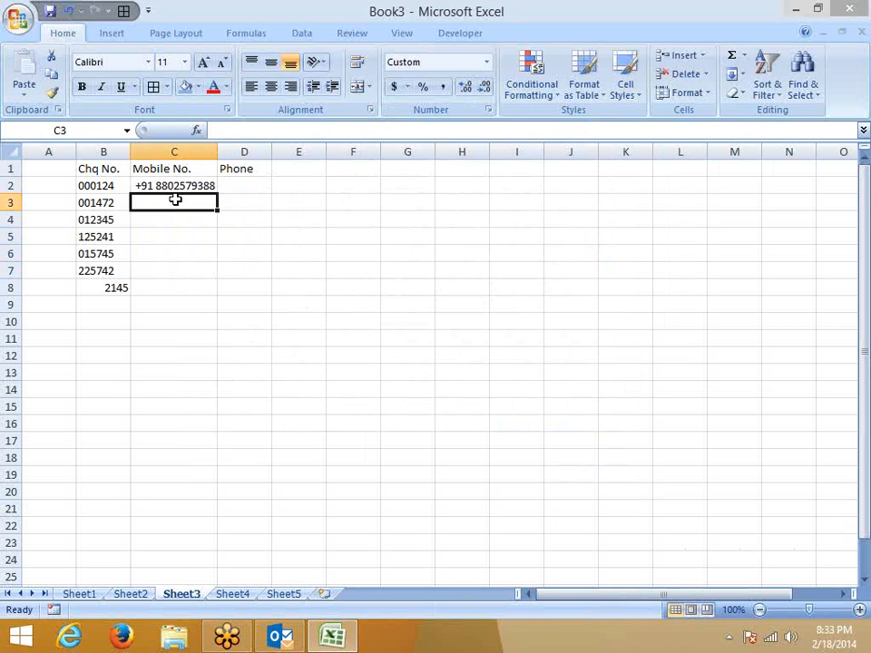
type("9879797")
key("Return")
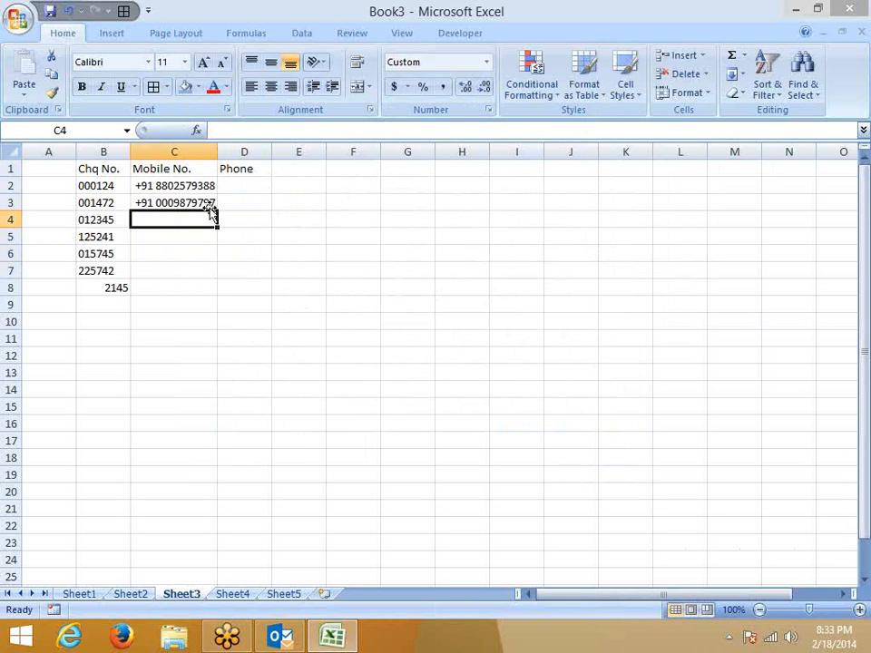
Change the C2:C8 custom format to +91 ########## so short numbers lose padding zeros.
left_click_drag(192, 185, 192, 282)
right_click(188, 265)
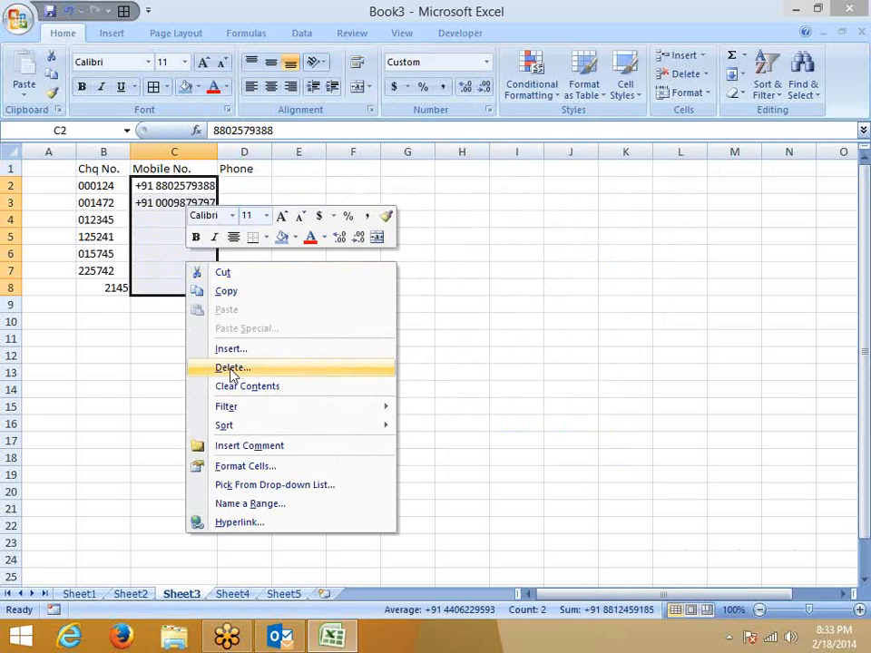
left_click(241, 466)
left_click_drag(422, 193, 431, 145)
left_click(263, 180)
left_click(383, 267)
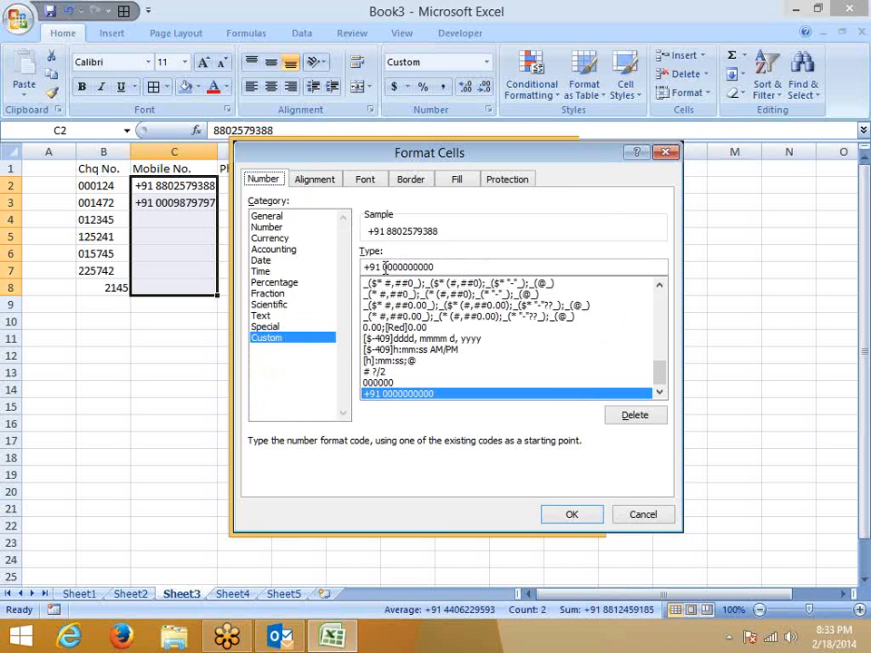
left_click_drag(383, 267, 440, 264)
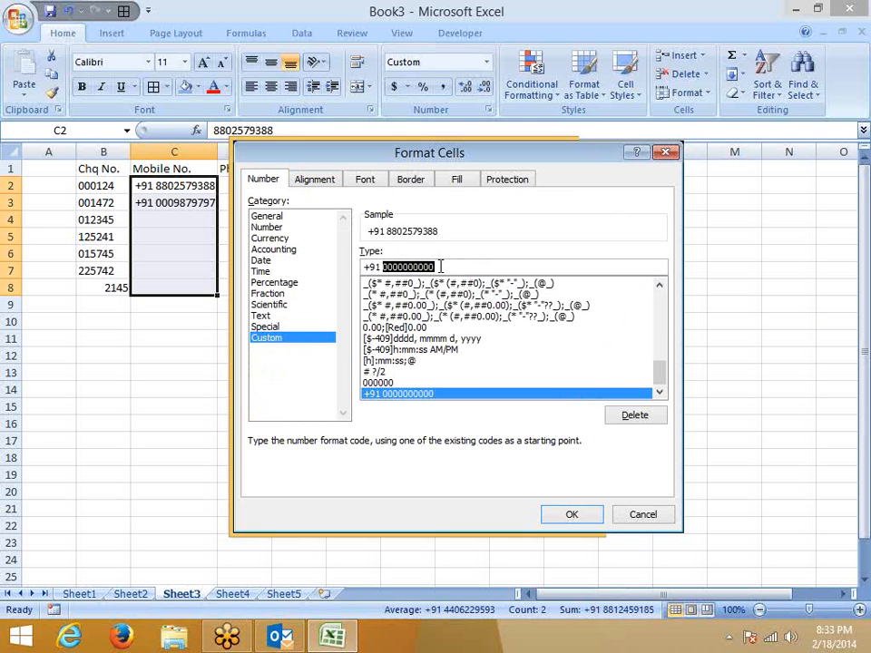
type("#####")
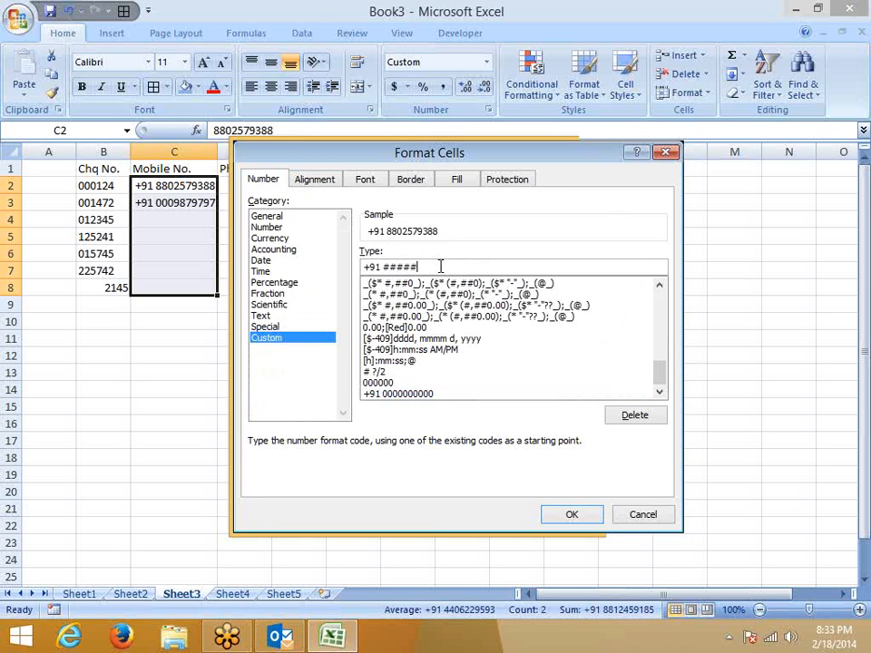
type("#####")
left_click(575, 514)
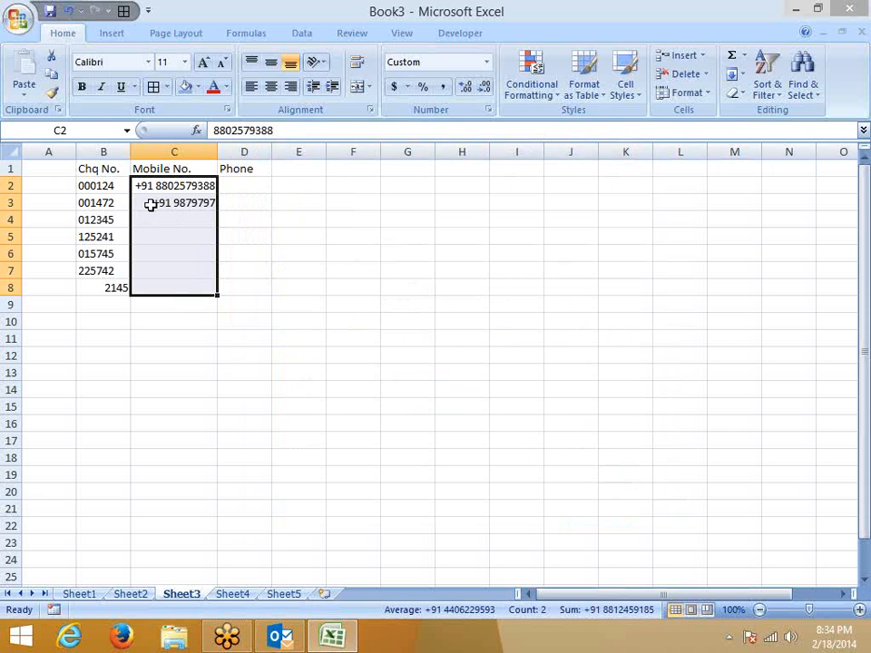
left_click(233, 185)
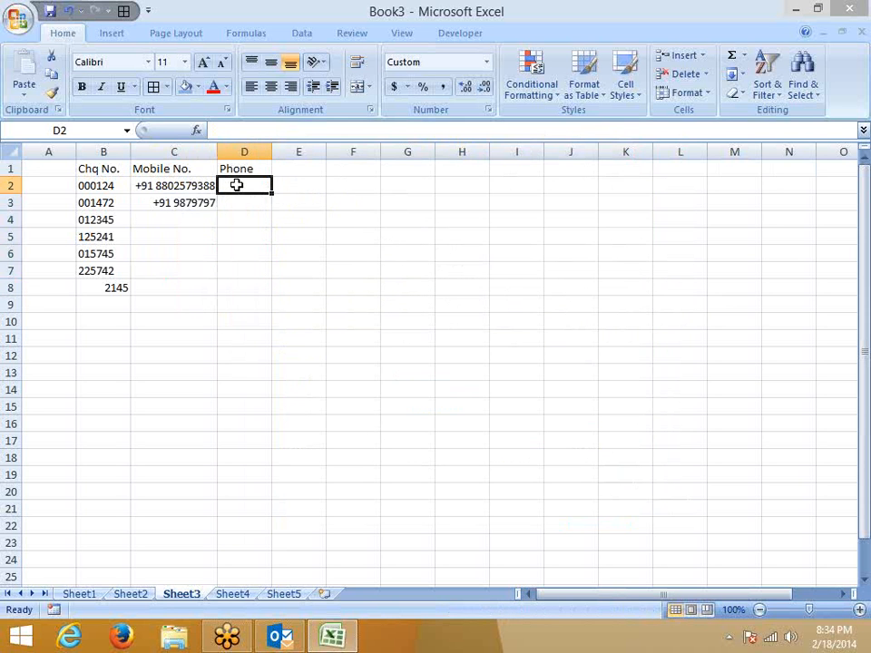
Give the Phone cells D2:D8 the custom format +91 011 ########.
left_click(243, 285, "shift")
left_click(488, 110)
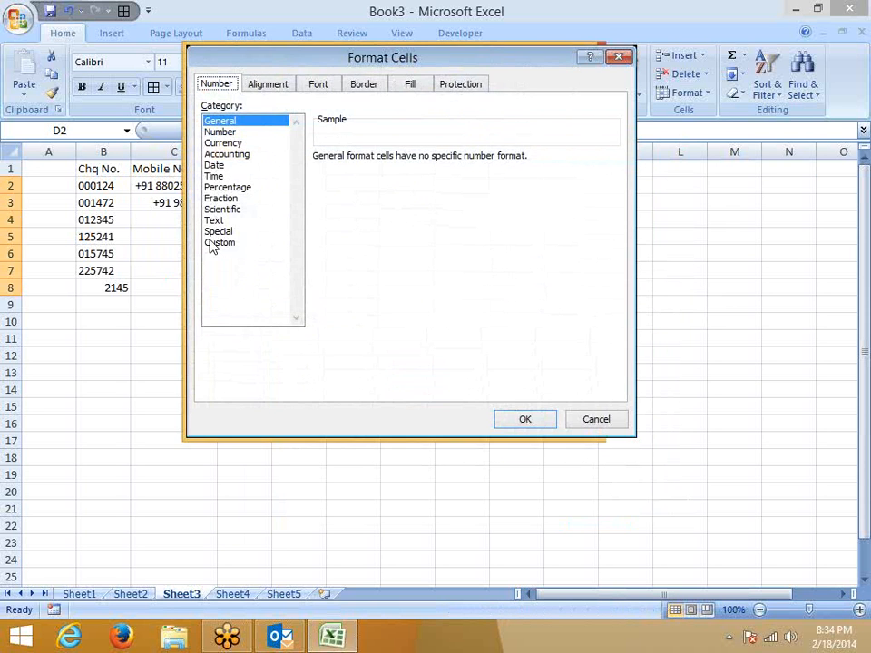
left_click(226, 242)
type("+")
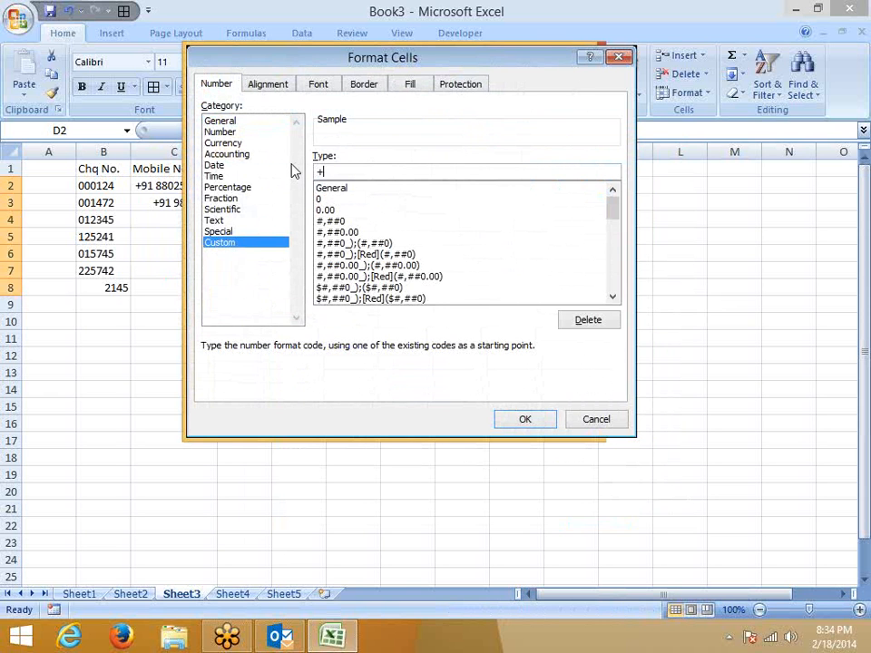
type("91 011 ########")
left_click(528, 421)
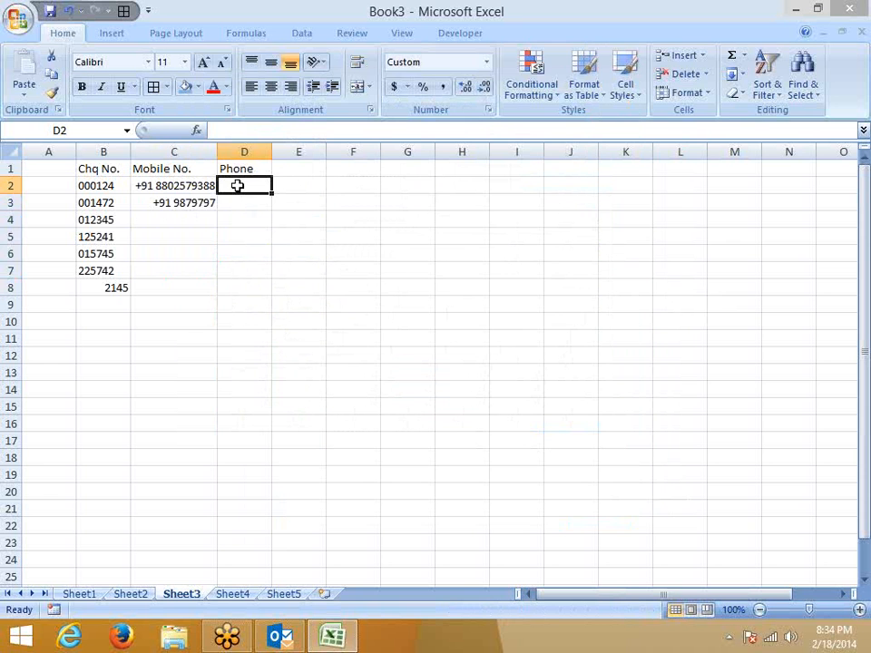
Enter an eight-digit landline number in D2, displayed with the +91 011 prefix.
key("Return")
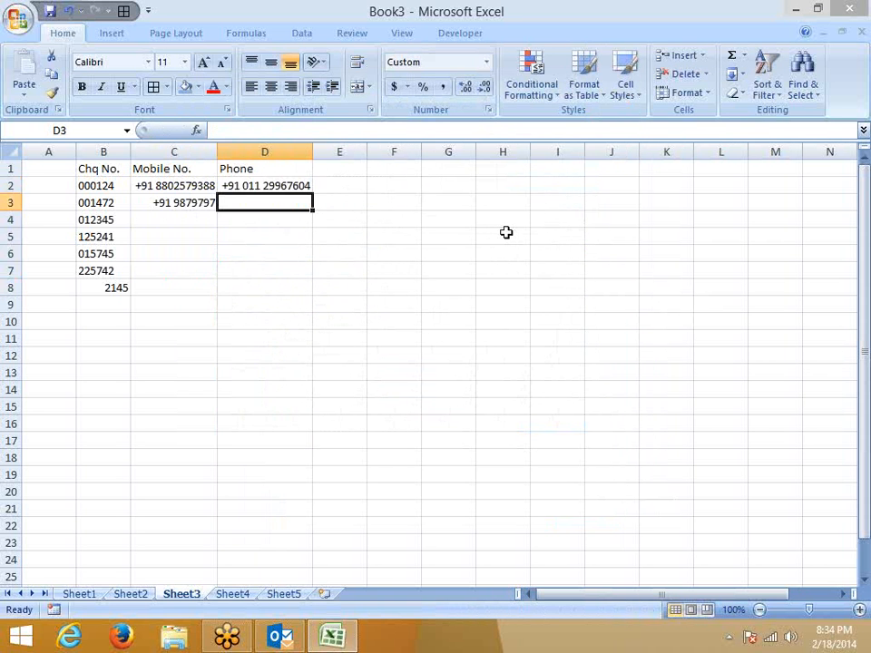
key("Up")
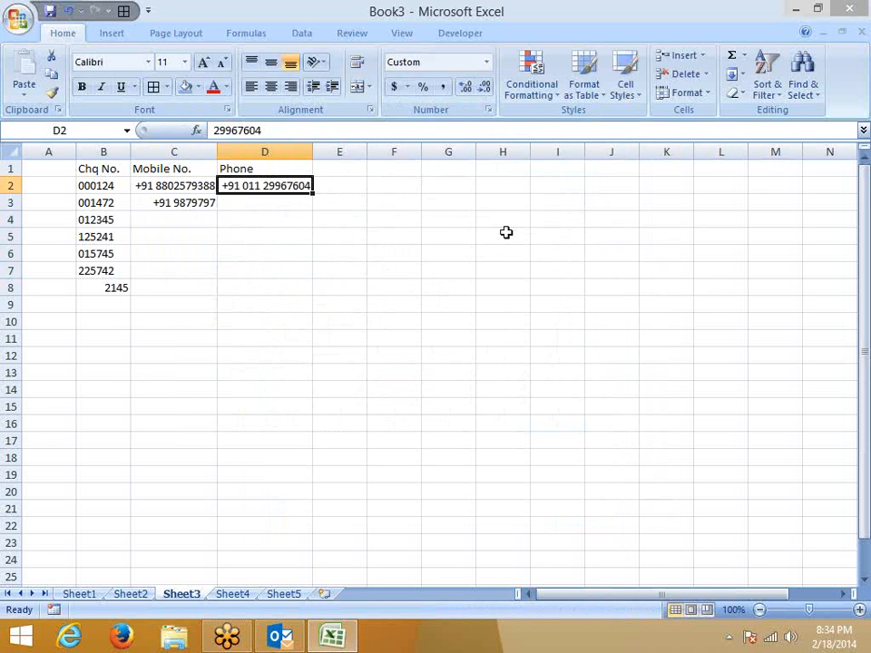
key("Right")
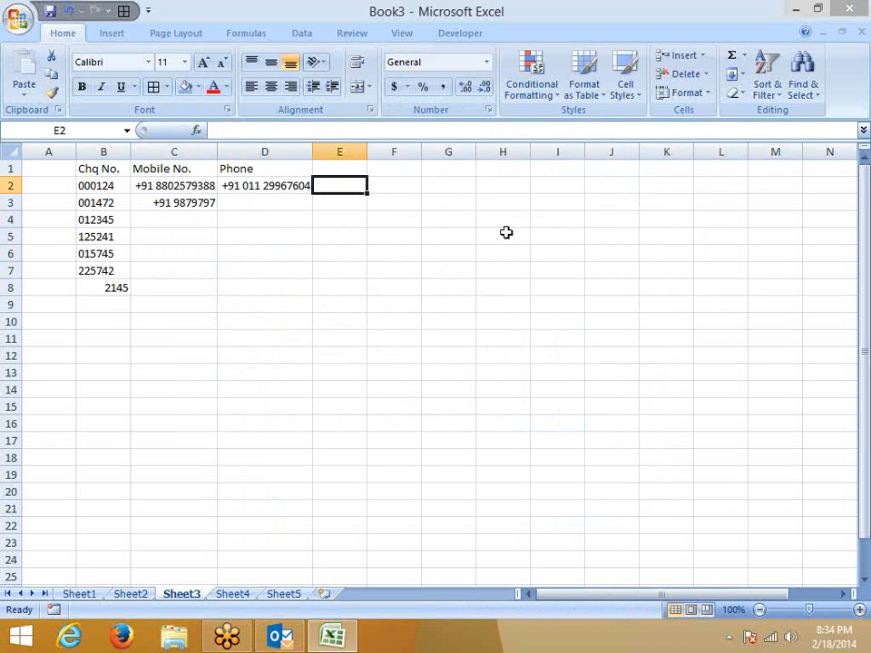
Enter the heading ID in E1 and select E2:E8.
key("Up")
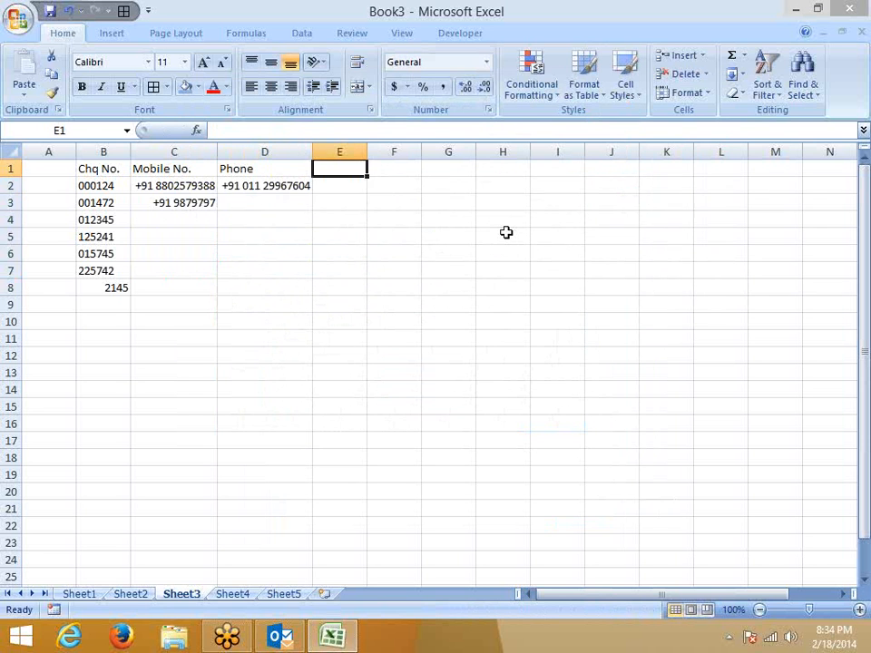
type("ID")
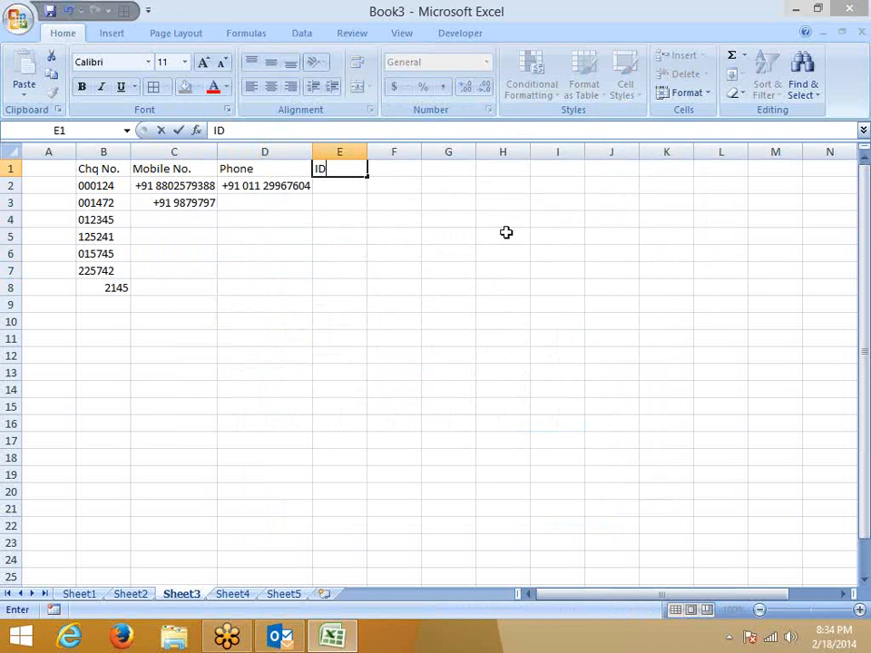
key("Return")
key("shift+Down")
key("shift+Down")
key("shift+Down")
key("shift+Down")
key("shift+Down")
key("shift+Down")
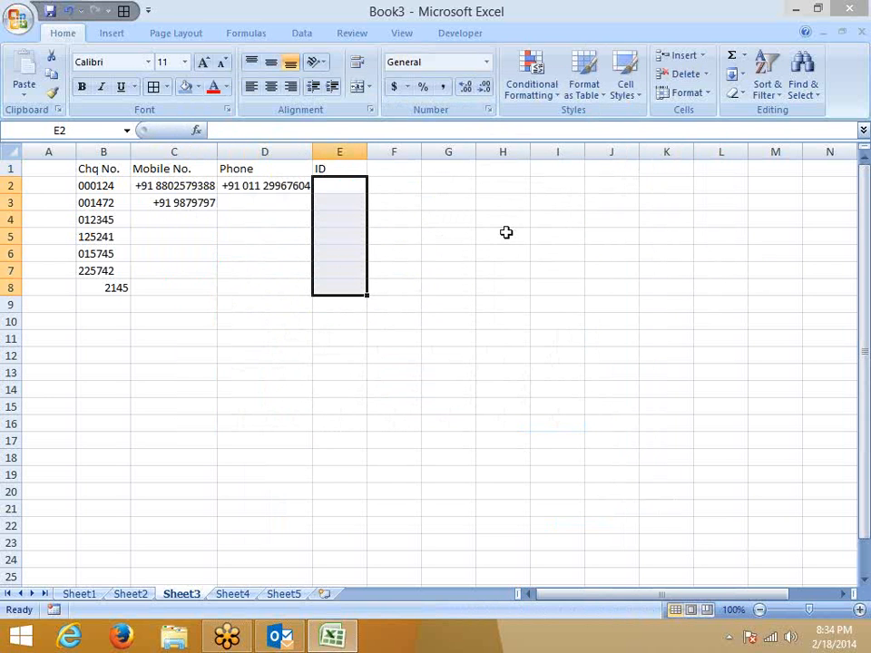
Format E2:E8 with custom format ###-###-### and enter a nine-digit ID in E2.
left_click(490, 109)
left_click(232, 243)
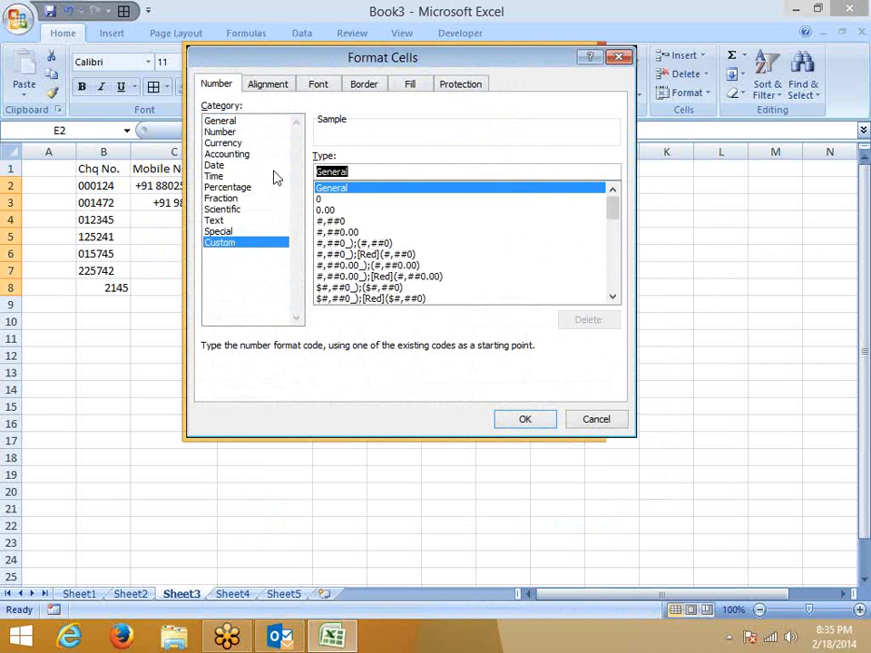
type("###-")
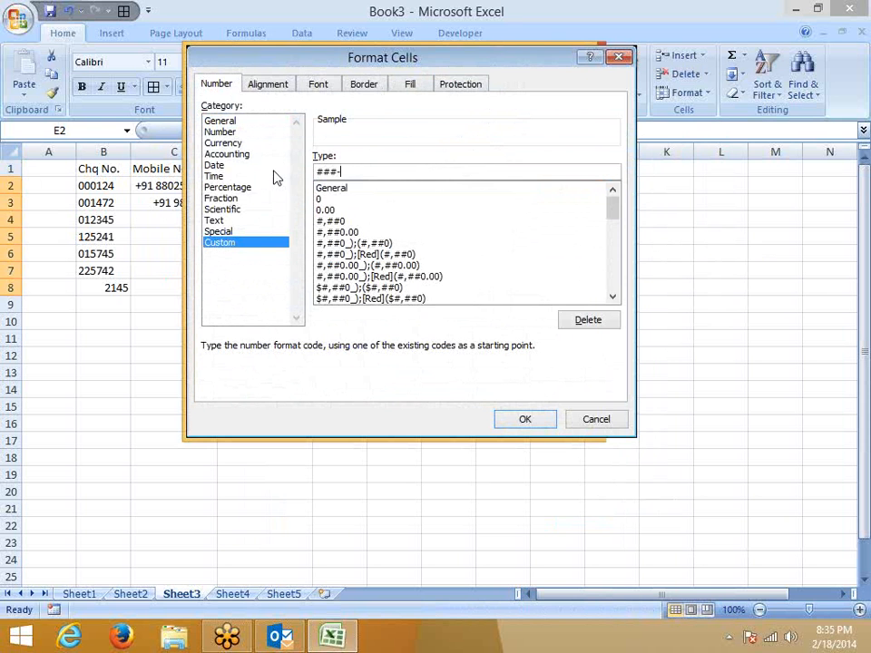
type("###-333")
key("Return")
left_click(488, 110)
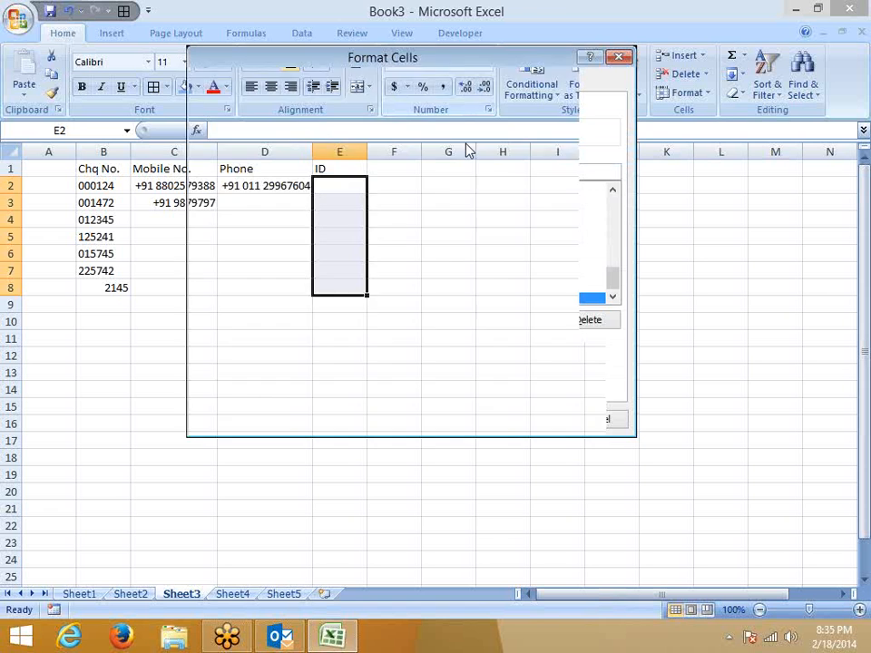
key("BackSpace")
key("BackSpace")
key("BackSpace")
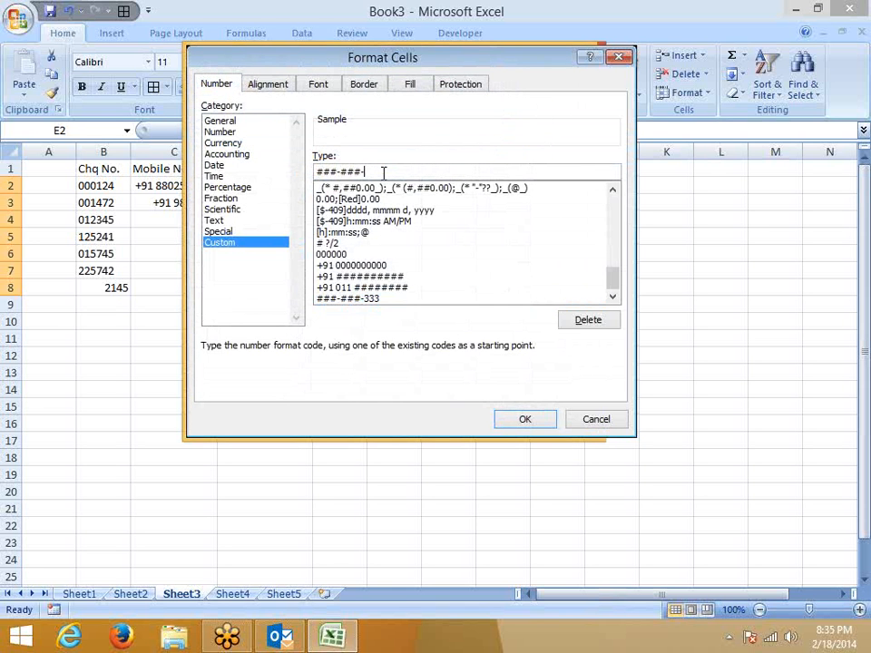
type("###")
key("Return")
type("881369852")
key("Return")
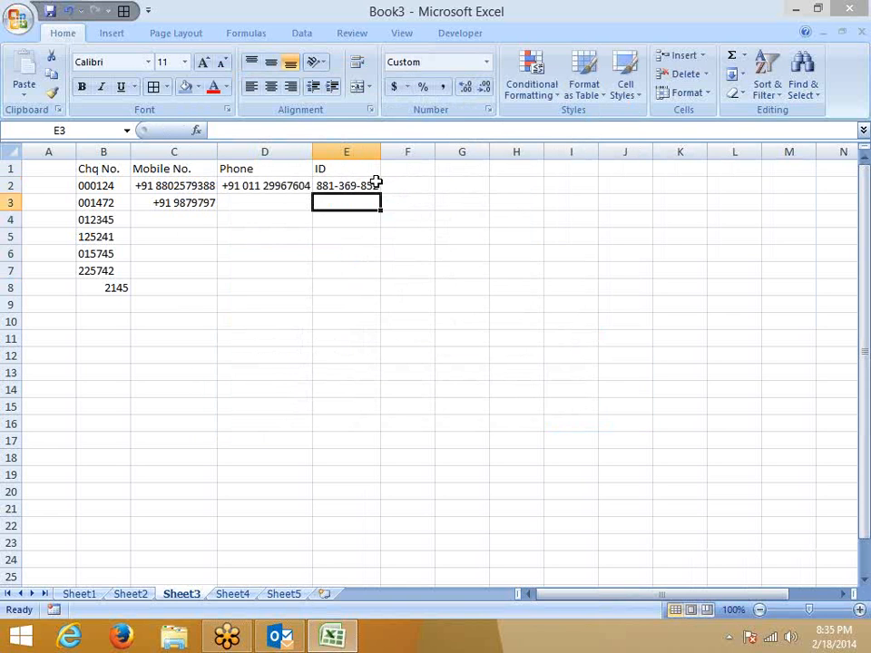
Enter the heading A/c in F1, a 13-digit account number in F2, and widen column F.
left_click(400, 164)
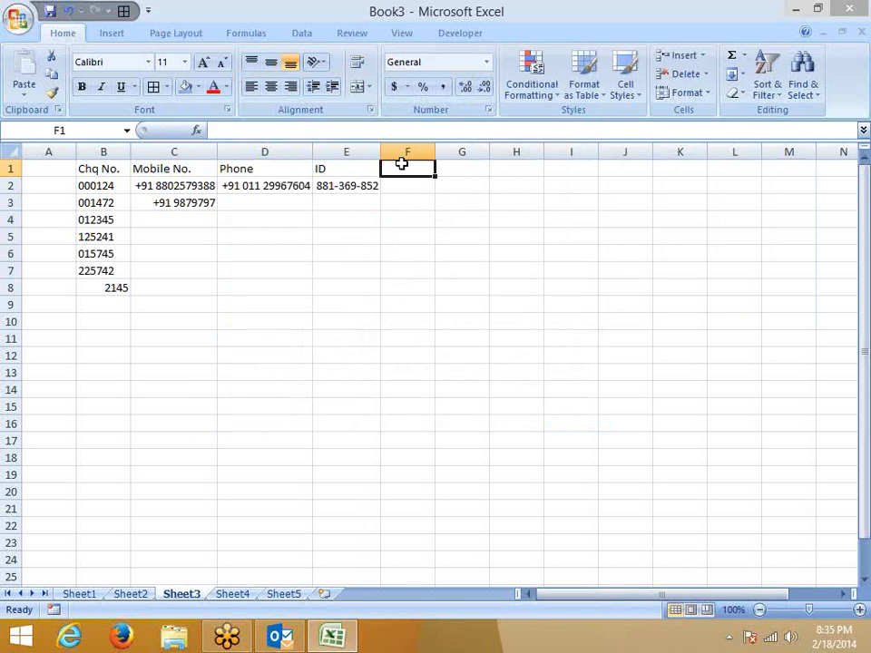
type("A/c")
key("Return")
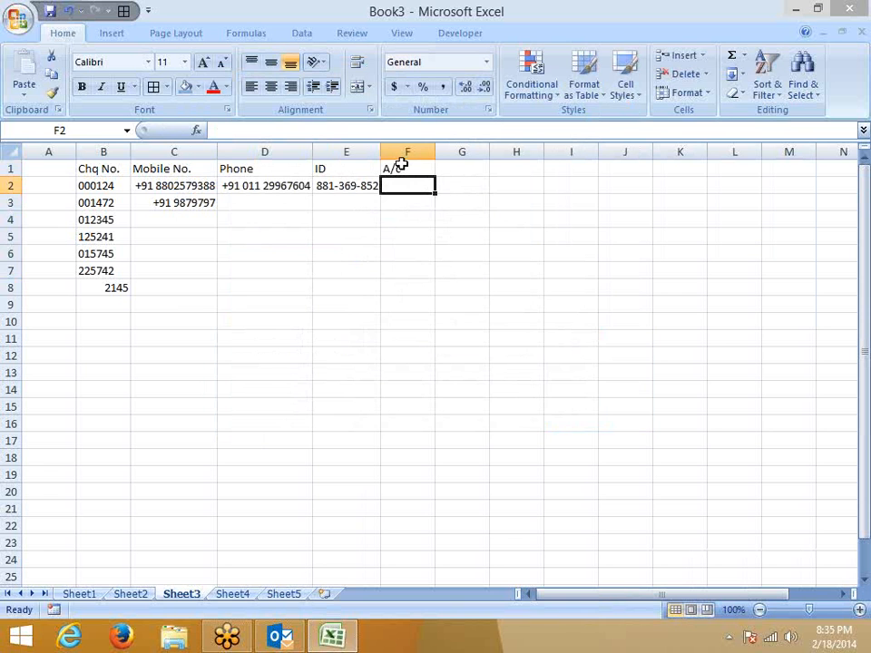
type("1")
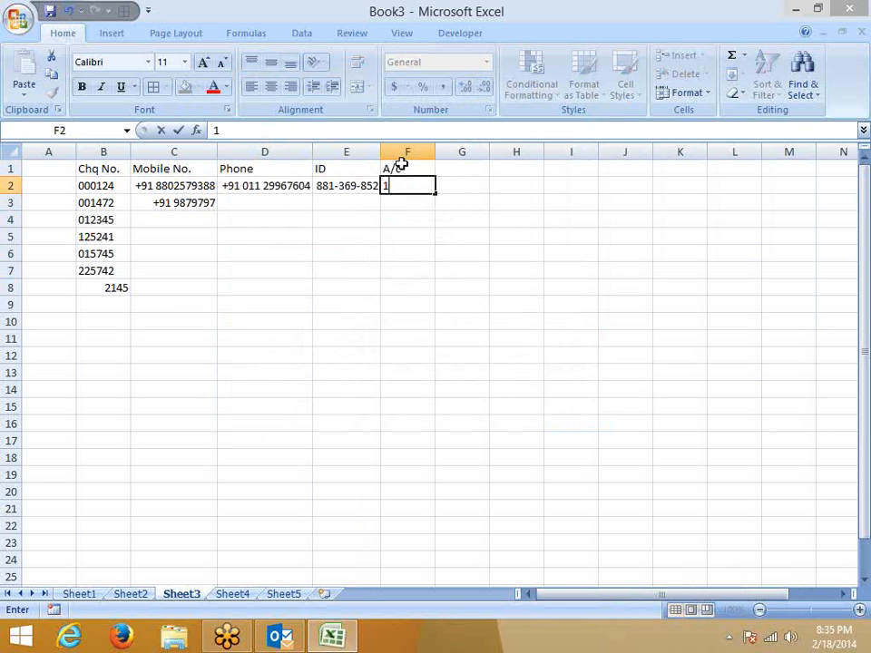
type("236985214785")
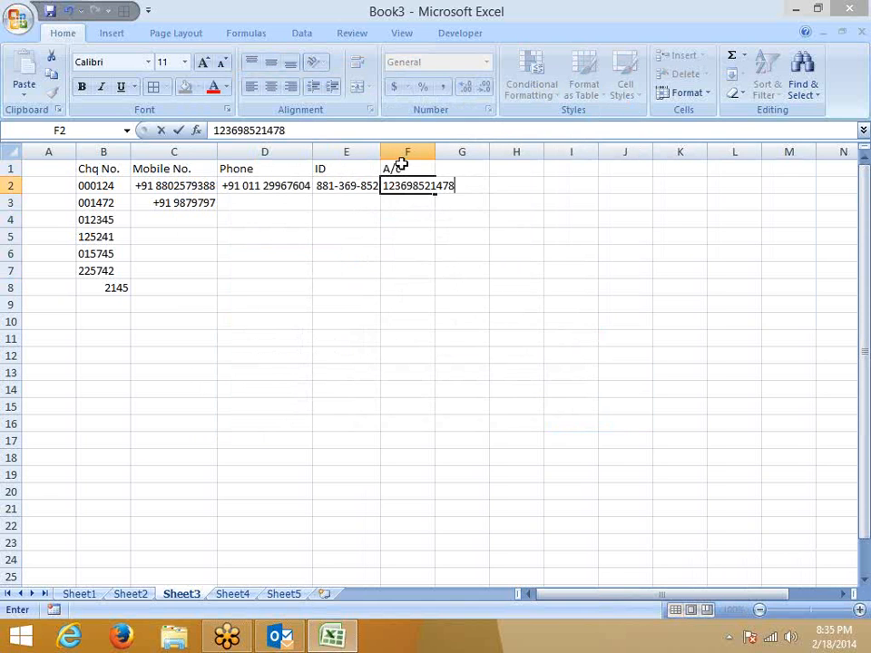
key("Return")
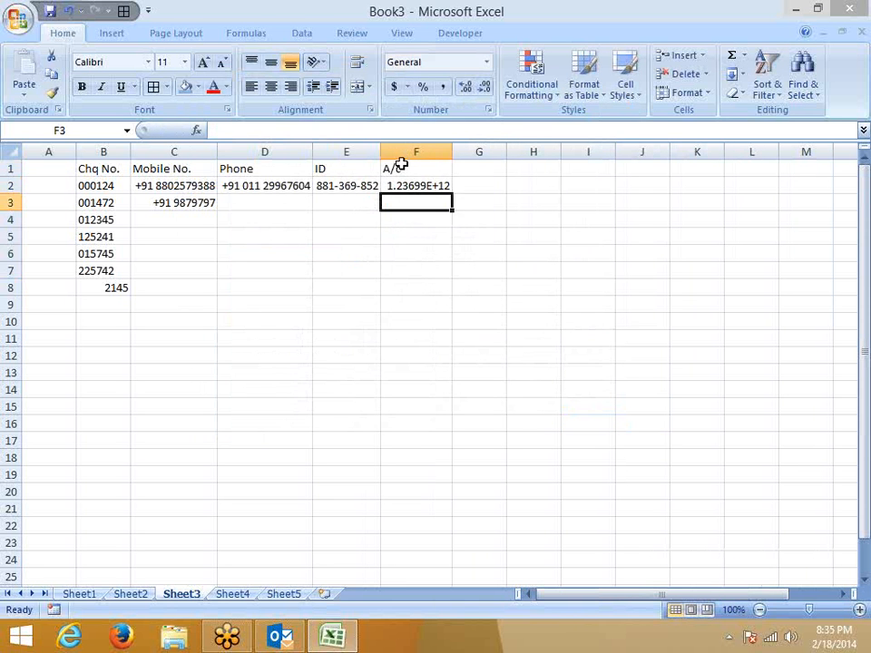
key("Up")
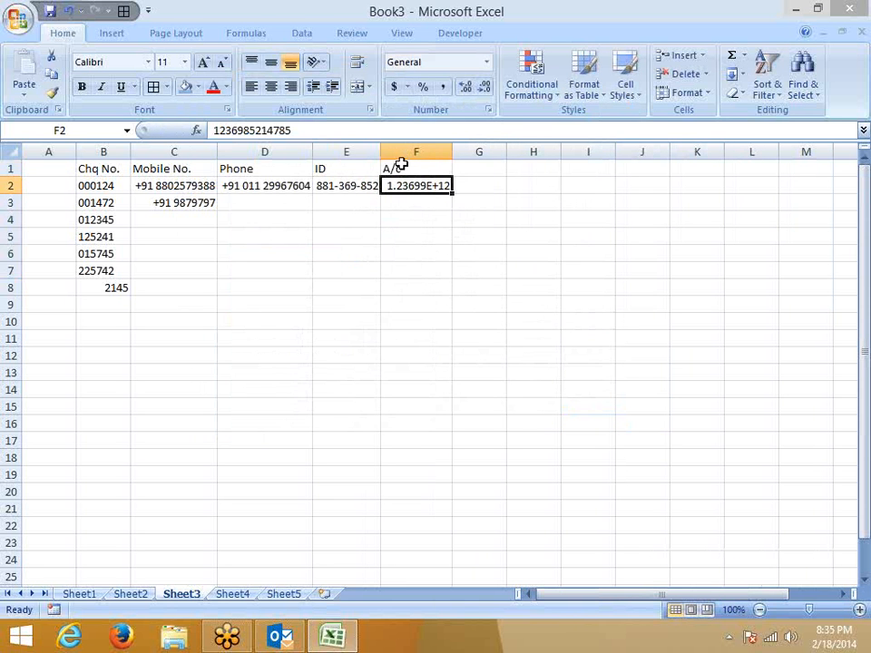
left_click_drag(452, 151, 589, 152)
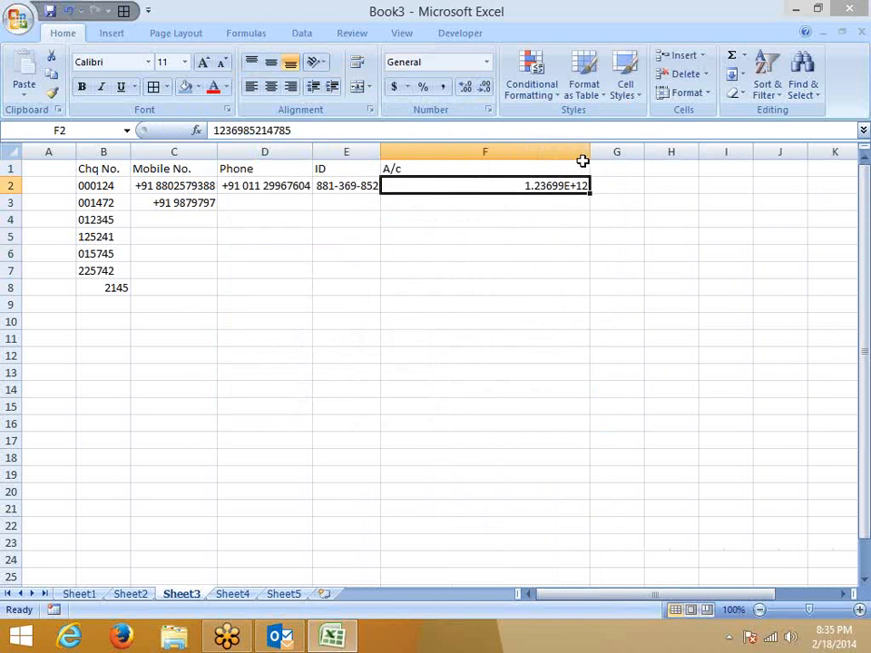
Apply the custom format # to F2 so the account number shows all digits.
right_click(542, 185)
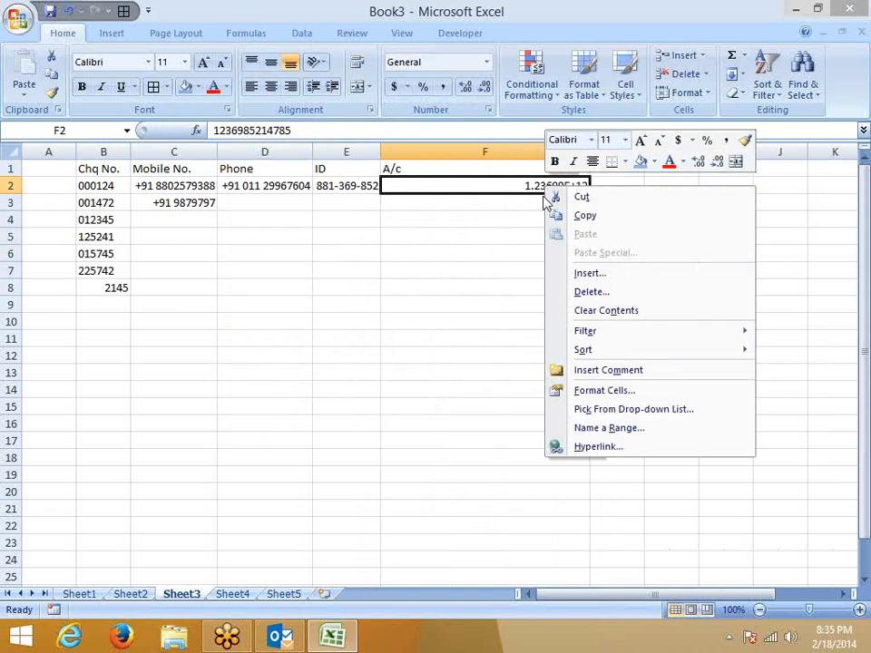
left_click(600, 390)
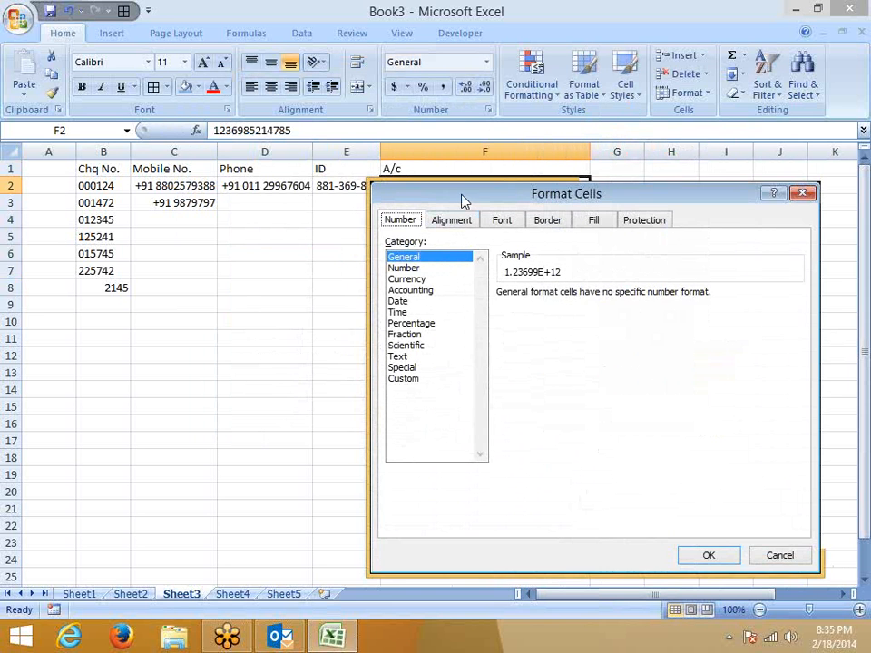
left_click_drag(462, 199, 179, 222)
left_click(121, 401)
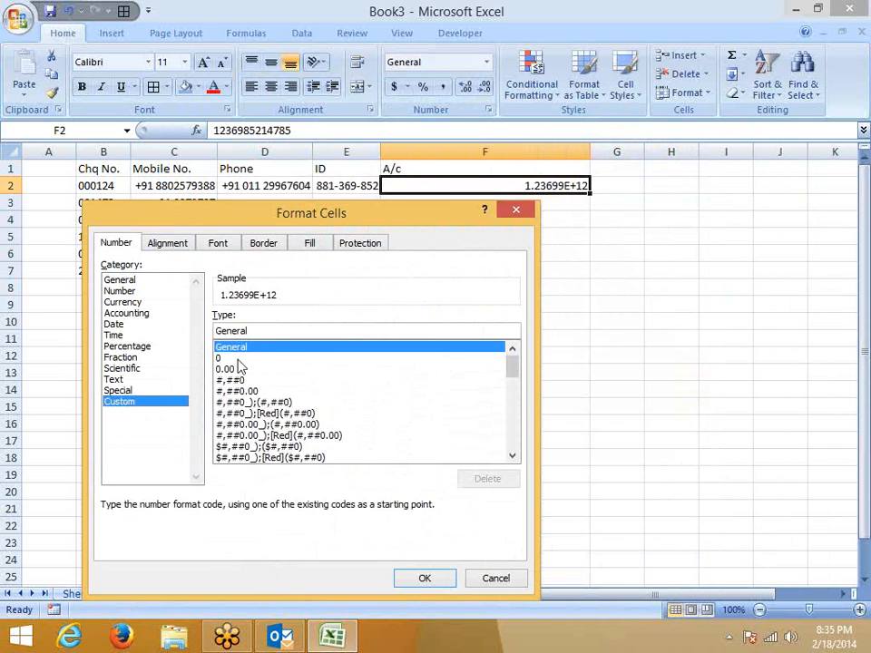
double_click(253, 331)
type("#")
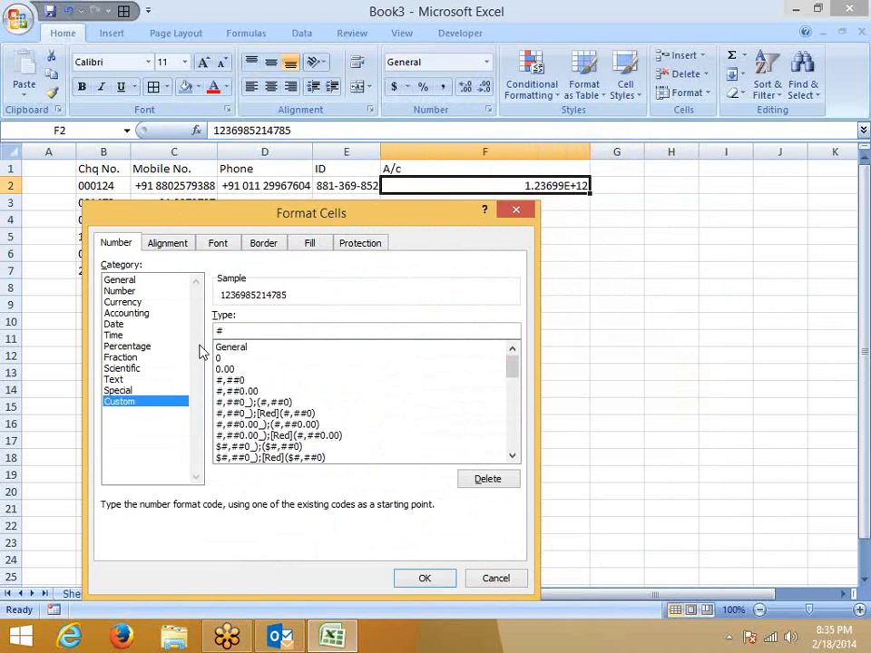
left_click(426, 579)
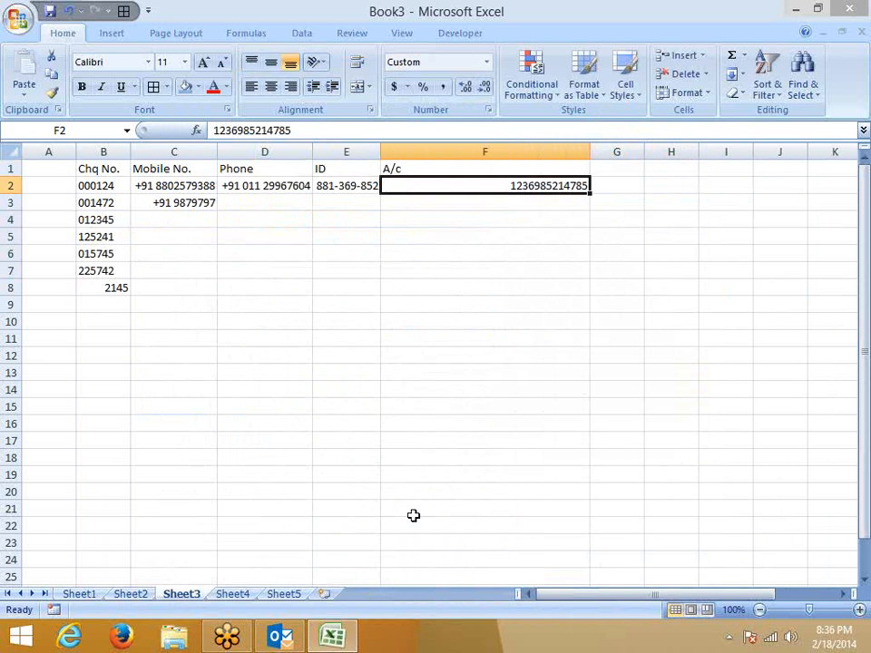
Lengthen the account number in F2 and auto-fit column F so every digit shows.
left_click(317, 128)
type("123456")
key("Return")
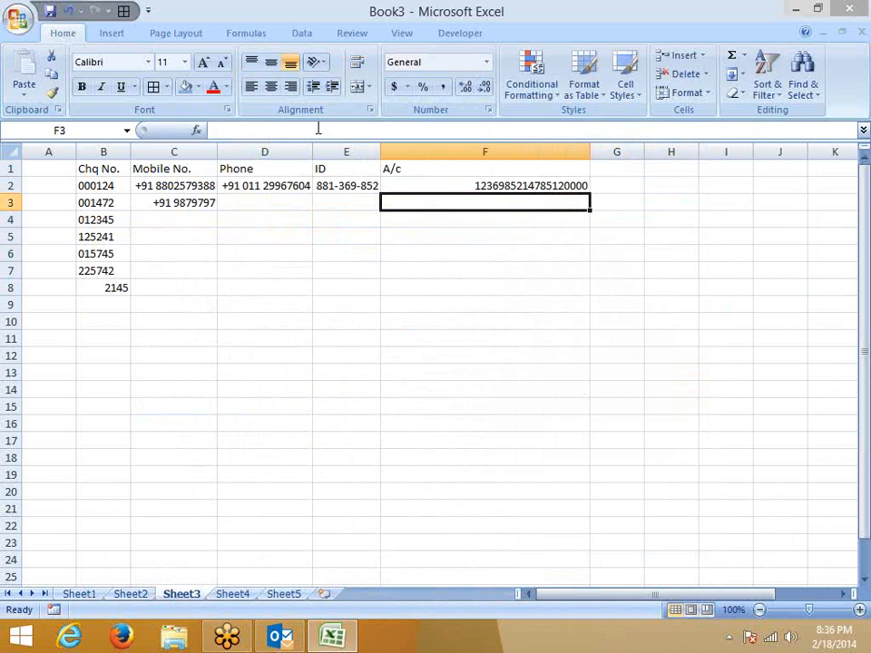
key("Up")
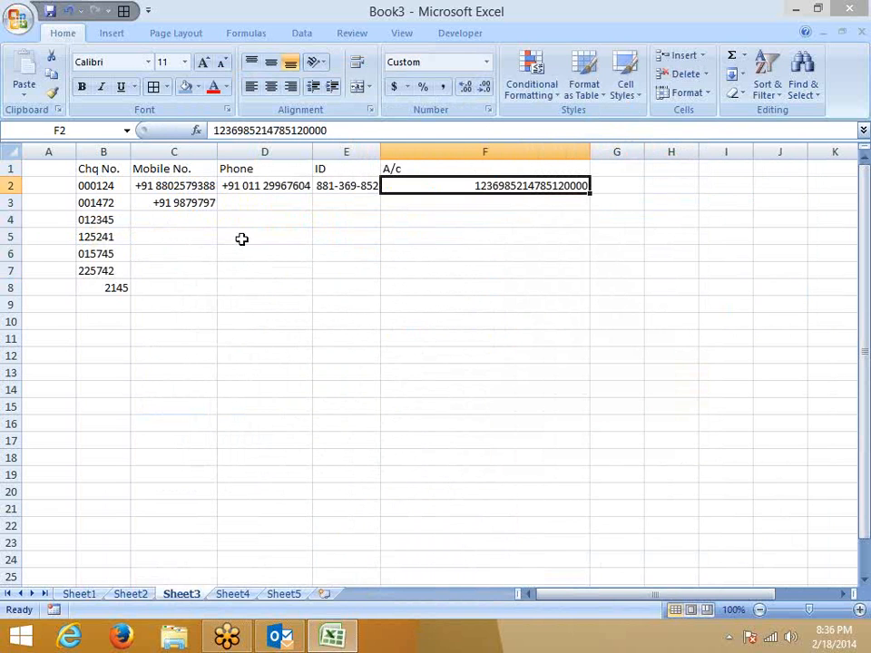
double_click(589, 147)
left_click(346, 221)
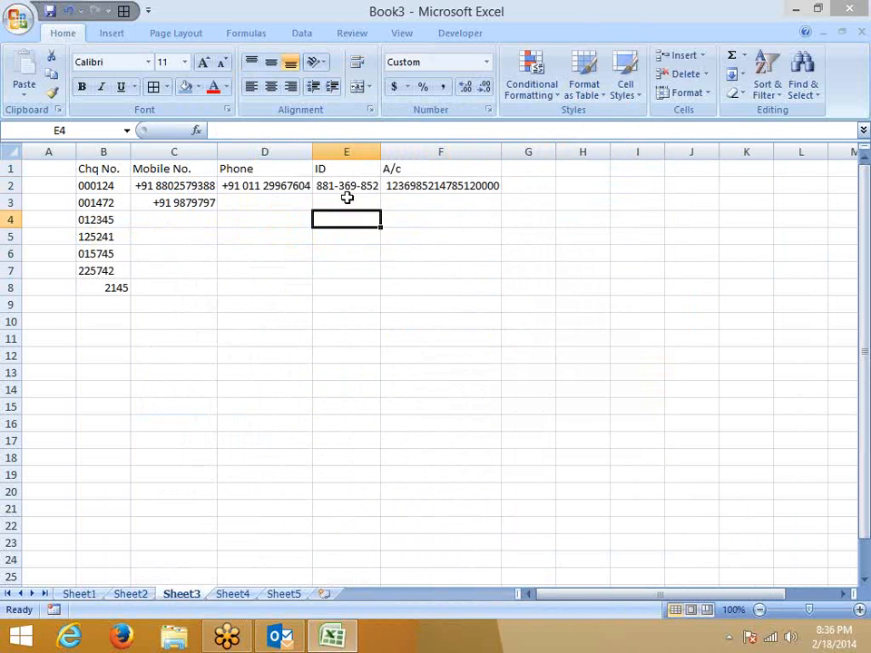
left_click(347, 200)
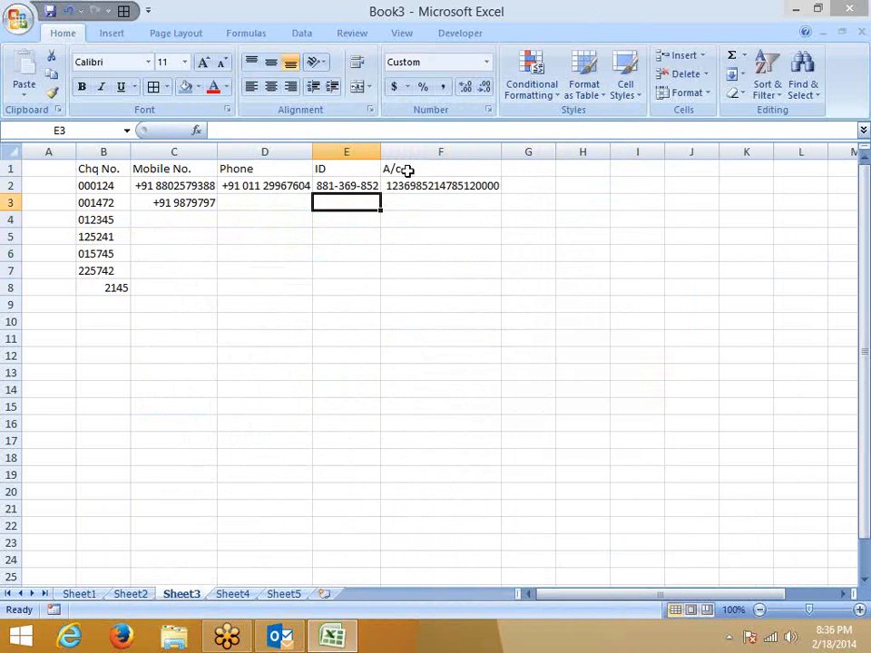
left_click(410, 184)
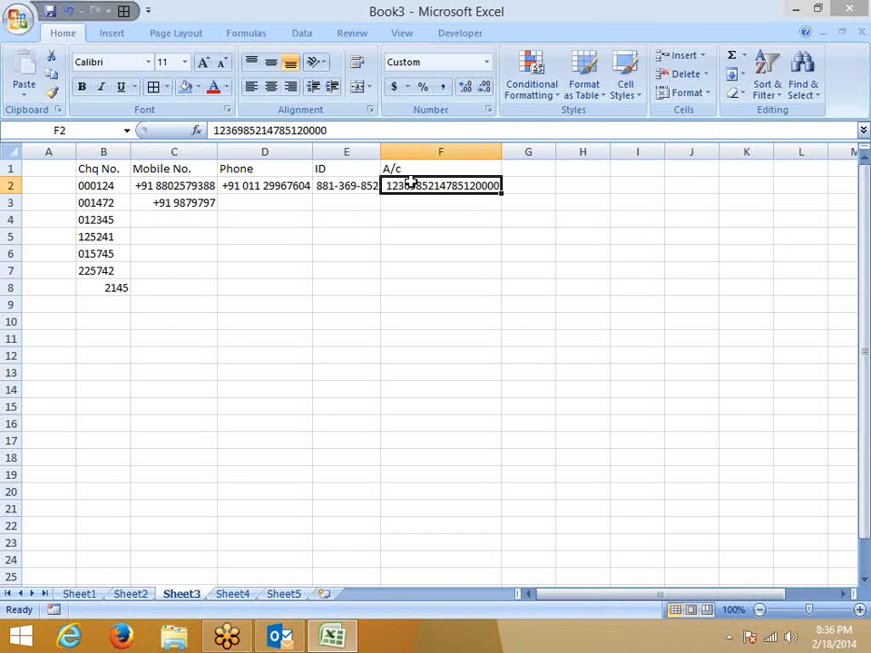
Enter 1245 in D16 and apply Accounting format so it reads $ 1,245.00.
scroll(247, 260, "down", 3)
left_click(220, 265)
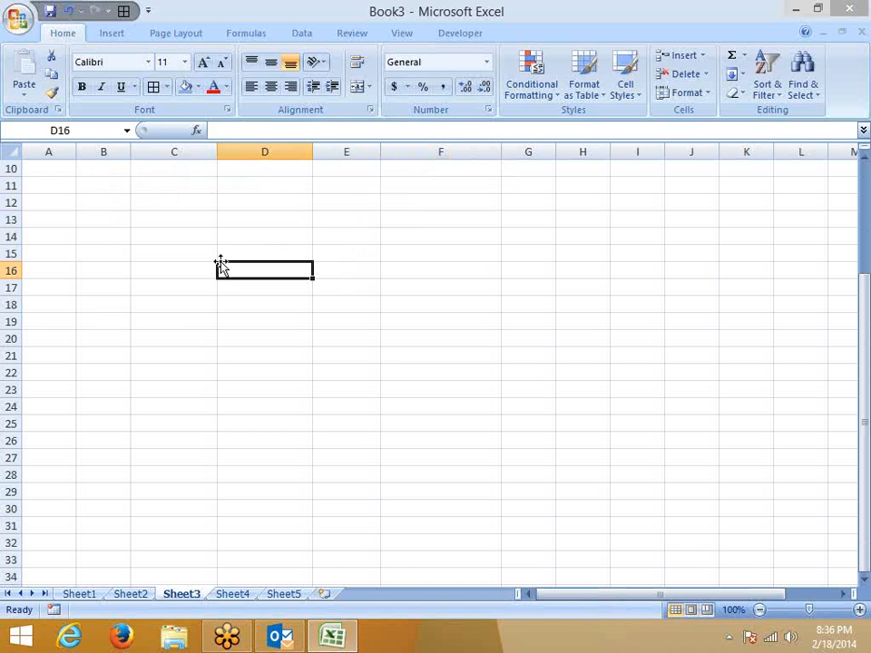
type("125")
key("Return")
left_click(221, 266)
type("8522224")
key("Return")
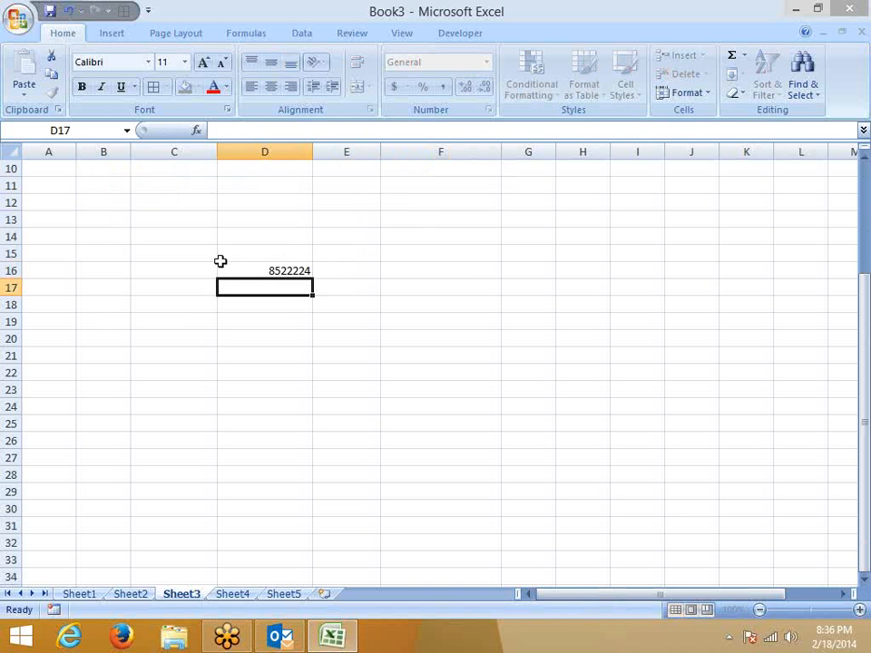
left_click(220, 263)
key("Delete")
type("1245")
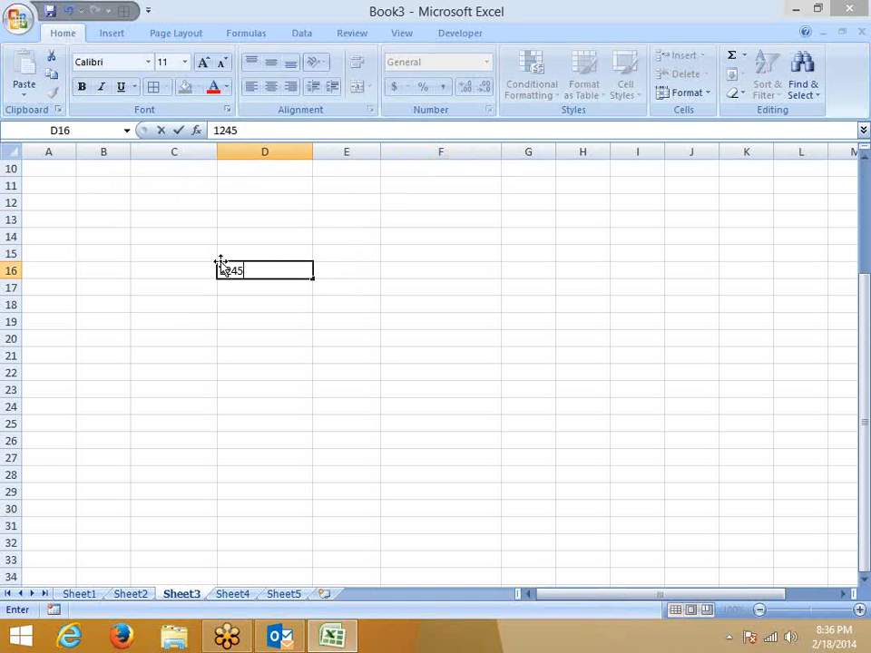
key("Return")
left_click(276, 271)
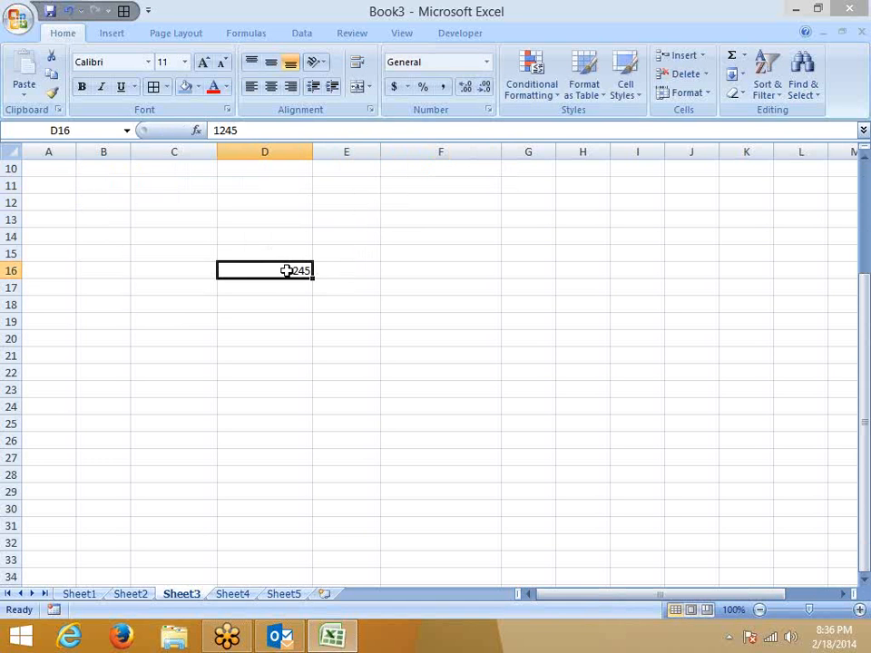
left_click(394, 87)
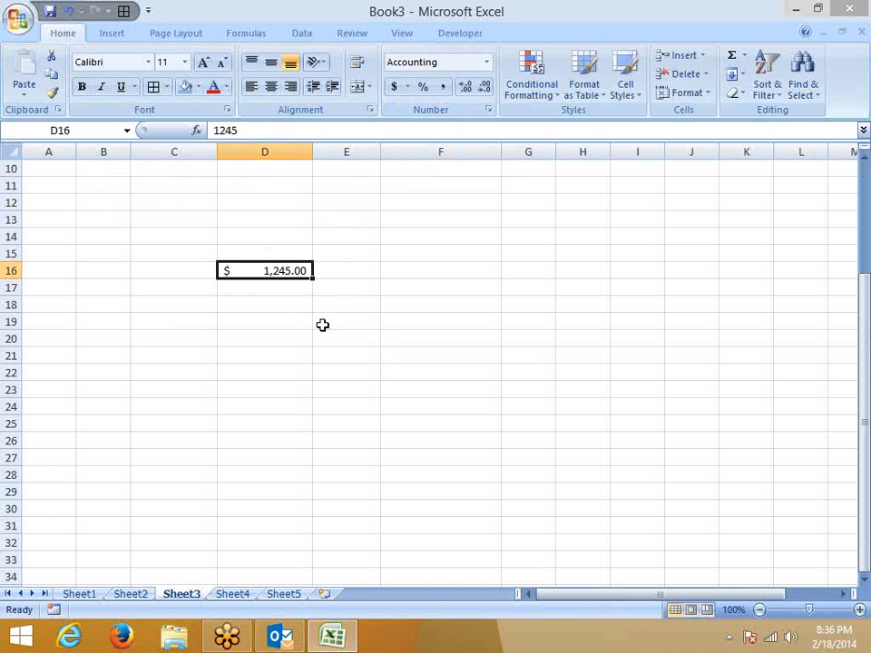
left_click(391, 271)
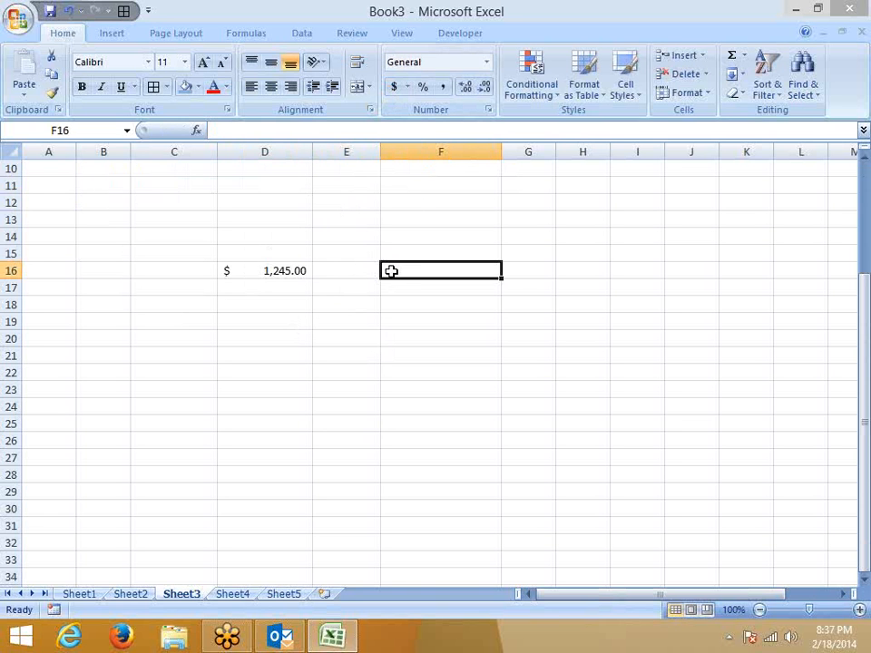
Enter the text US $ 145 in F16.
type("US $ 145")
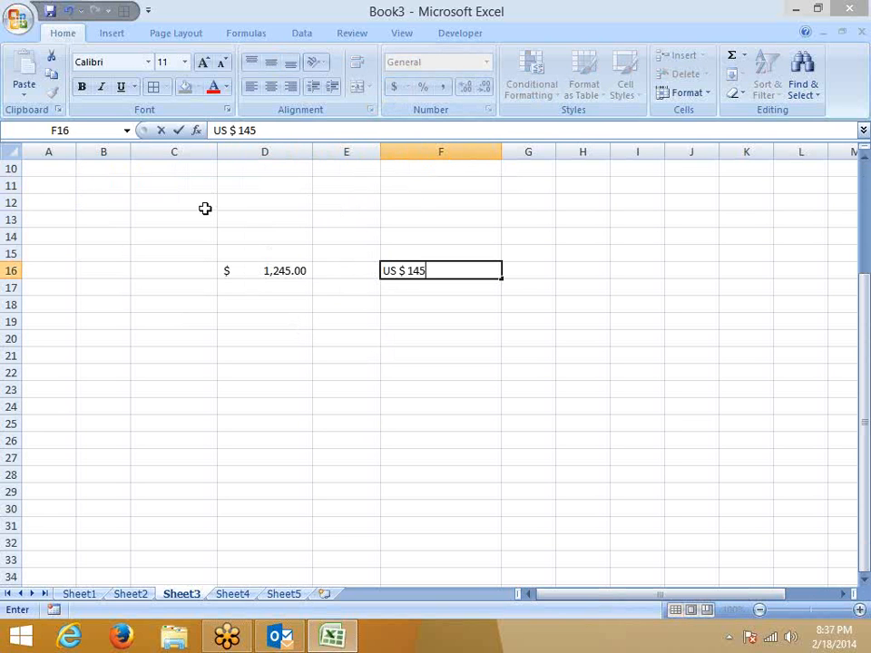
key("Return")
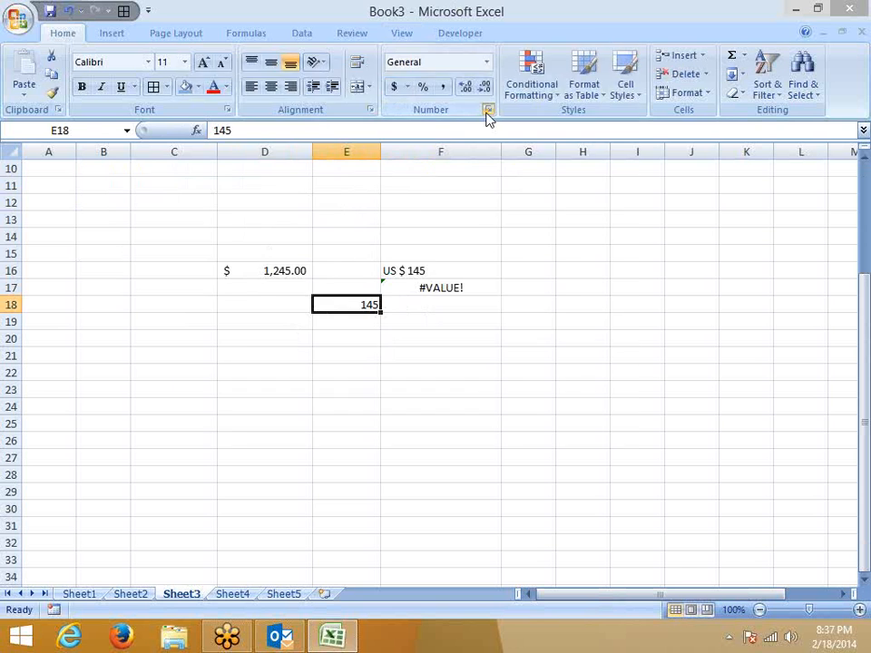
Give E18 the custom format "US $ "## so it displays US $ 145.
left_click(487, 111)
left_click(235, 243)
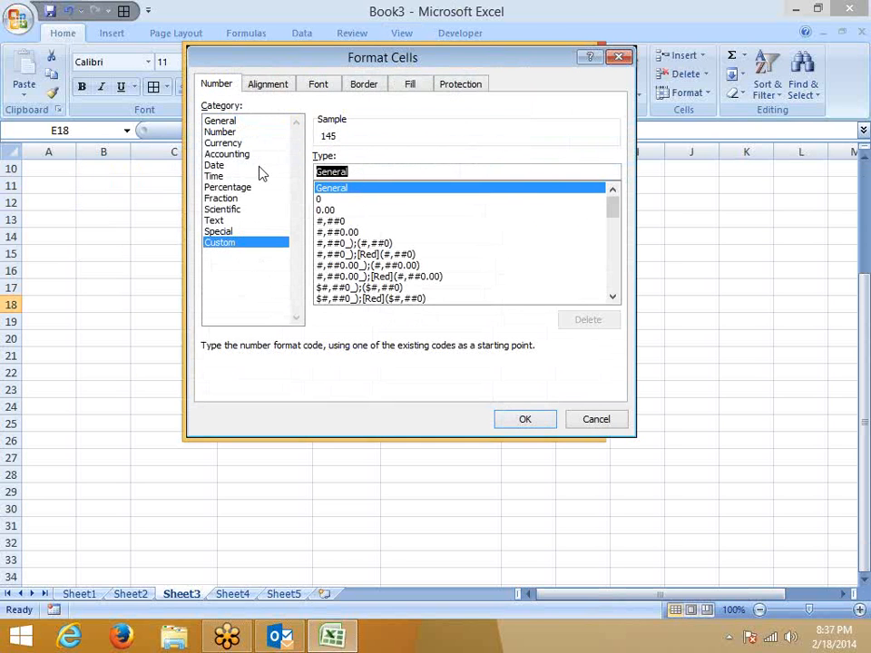
type("\"")
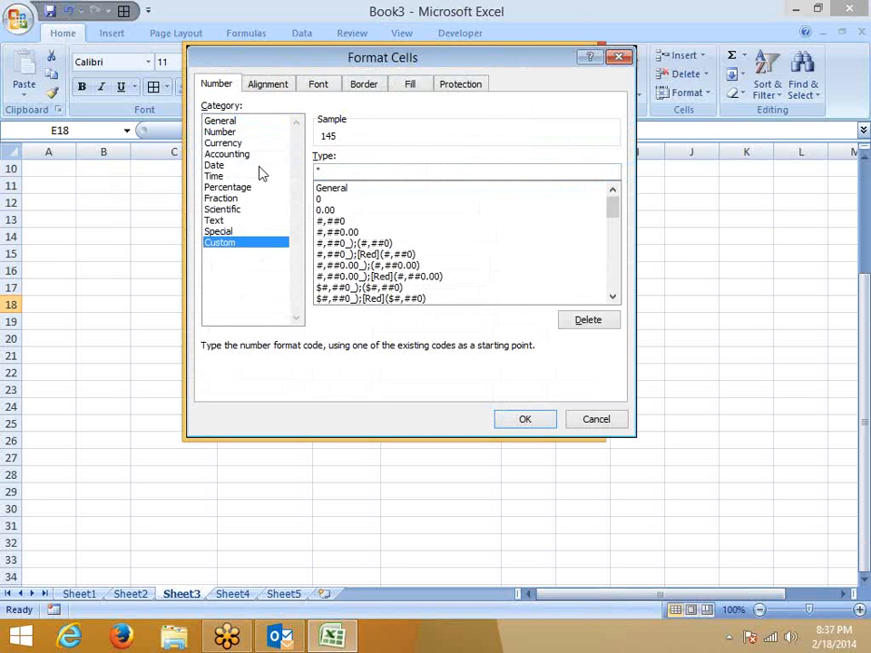
type("US $ \"##")
key("Return")
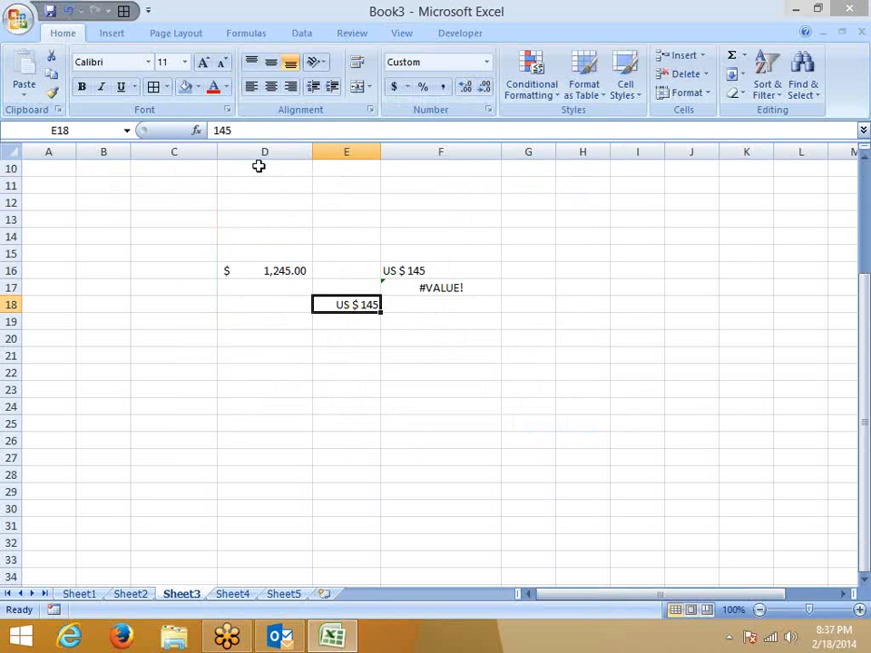
Enter =E18+10 in E19 so it shows US $ 155.
key("Down")
type("=")
key("Up")
type("+10")
key("Return")
key("Up")
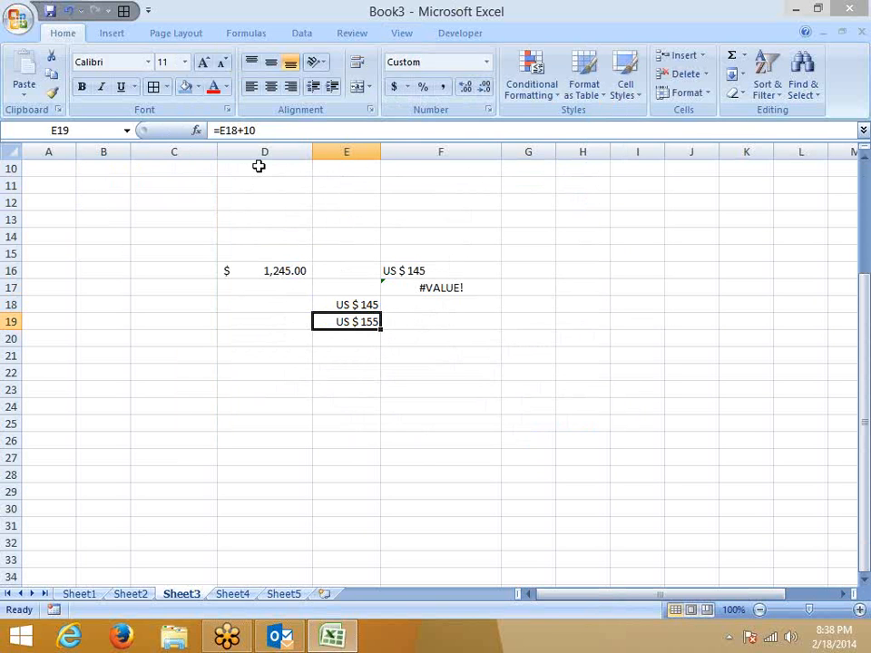
left_click(226, 390)
Look over cells around rows 22–23 and the Insert tab's PivotTable choices without inserting anything.
left_click(167, 388)
left_click(125, 388)
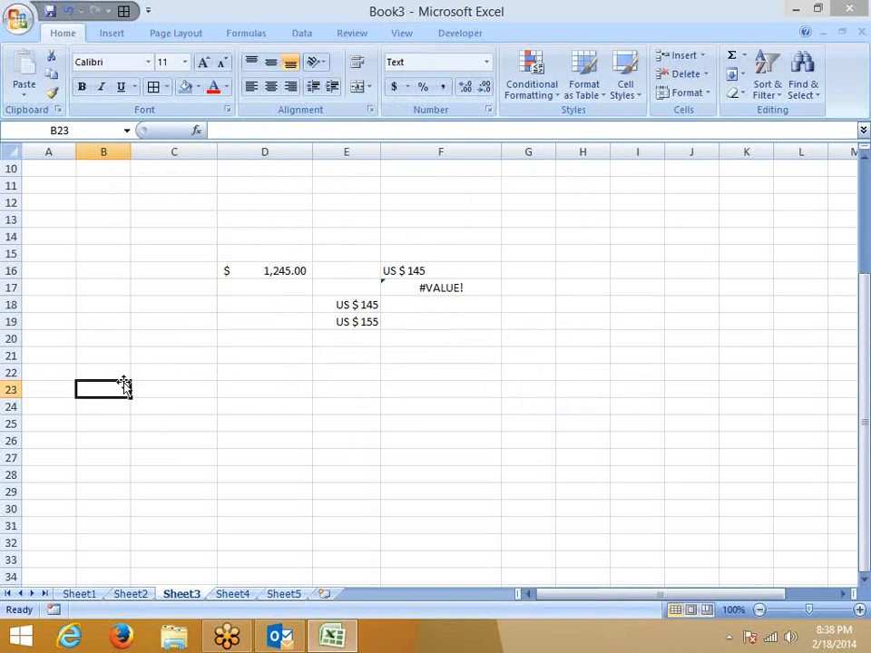
left_click(90, 377)
left_click(56, 379)
left_click(49, 393)
scroll(53, 399, "down", 1)
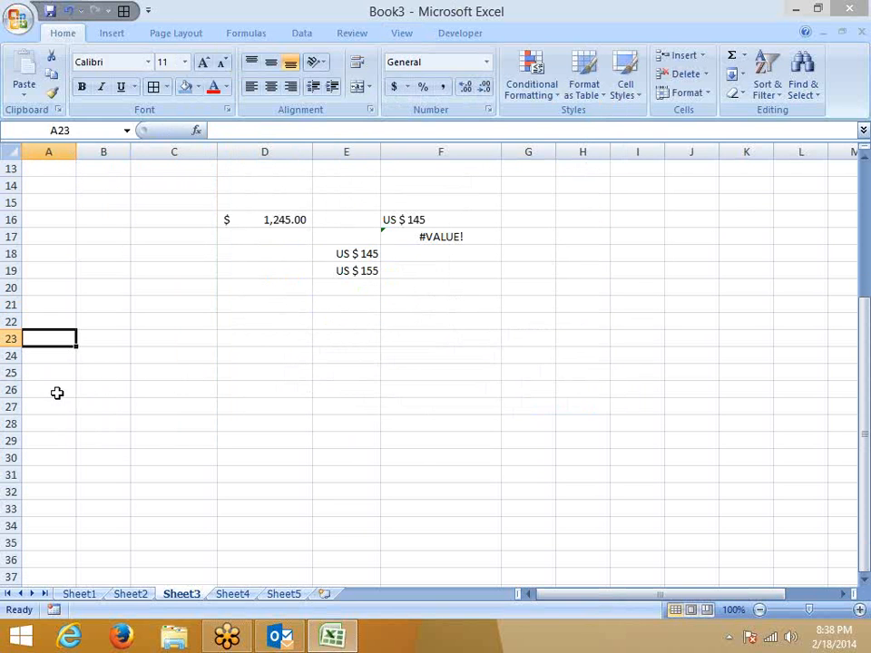
left_click(111, 34)
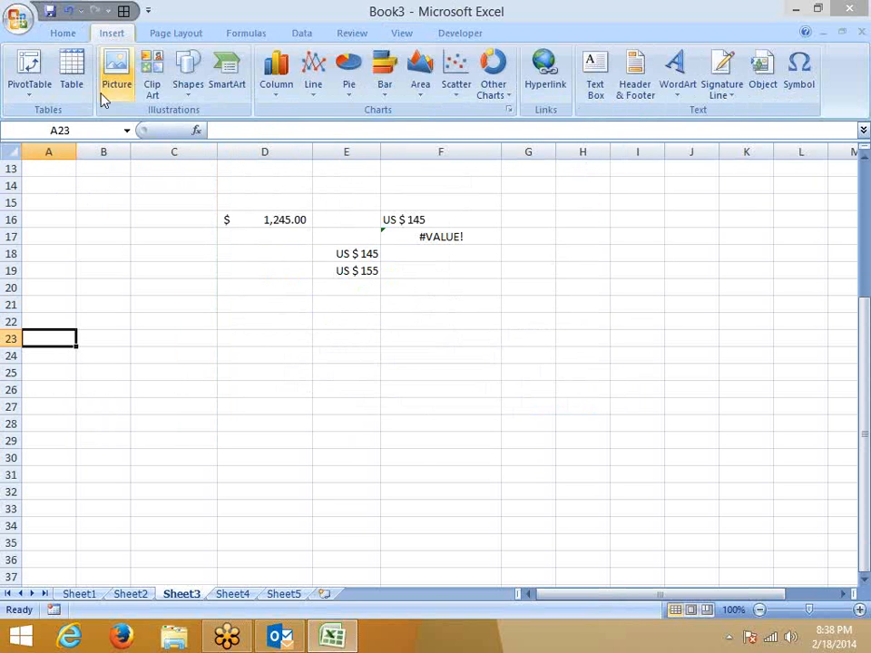
left_click(27, 88)
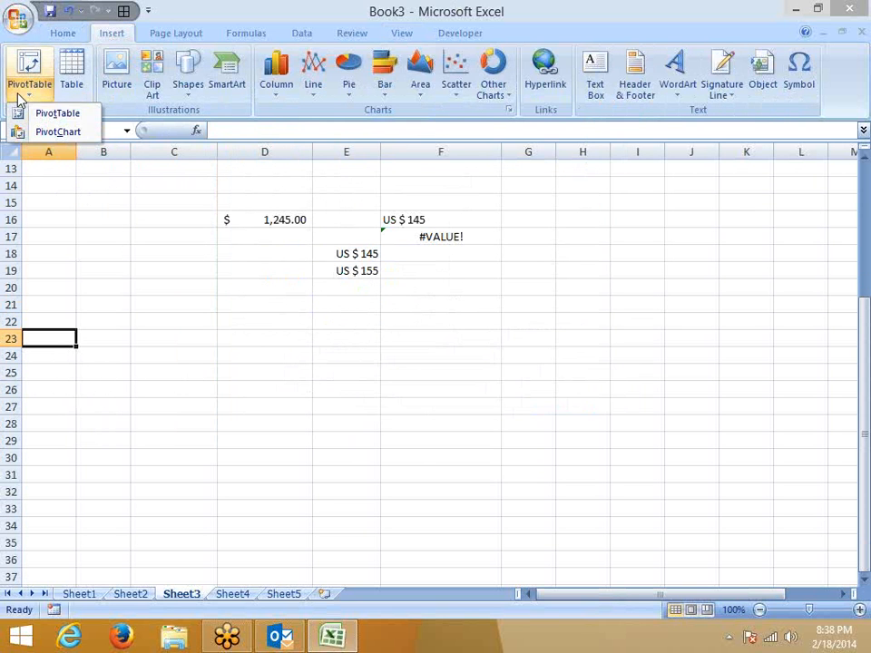
left_click(106, 245)
scroll(187, 255, "down", 3)
scroll(171, 286, "up", 2)
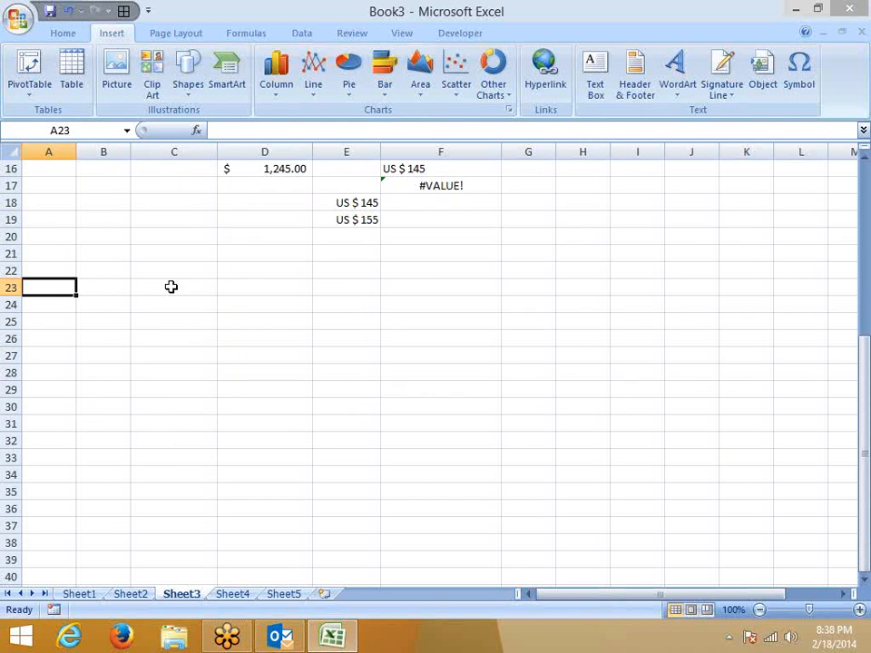
scroll(170, 286, "down", 1)
Enter 45.36 in cell C24 and go back to the Home tab.
left_click(150, 270)
left_click(152, 249)
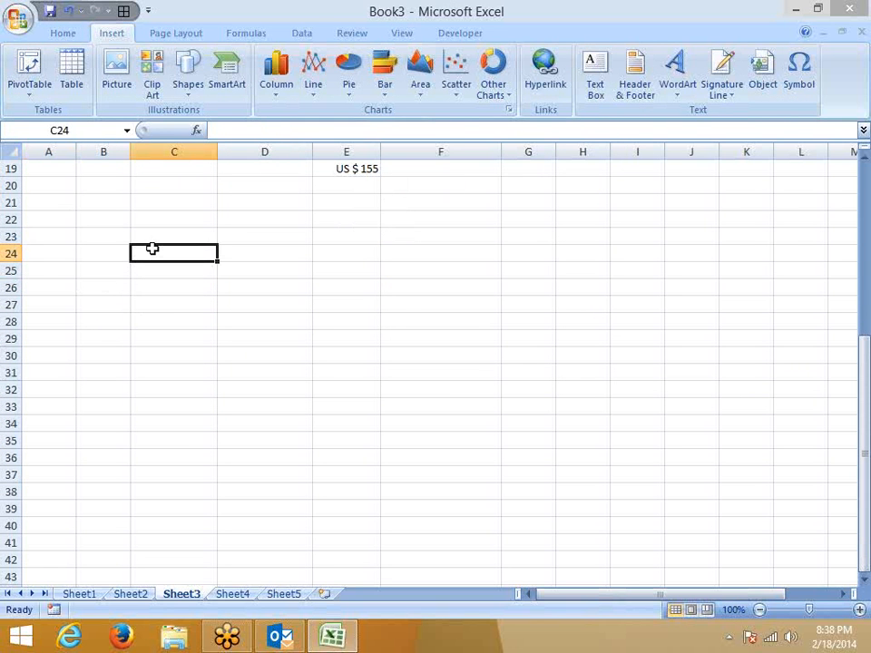
type("45.36")
key("Return")
left_click(152, 248)
left_click(59, 34)
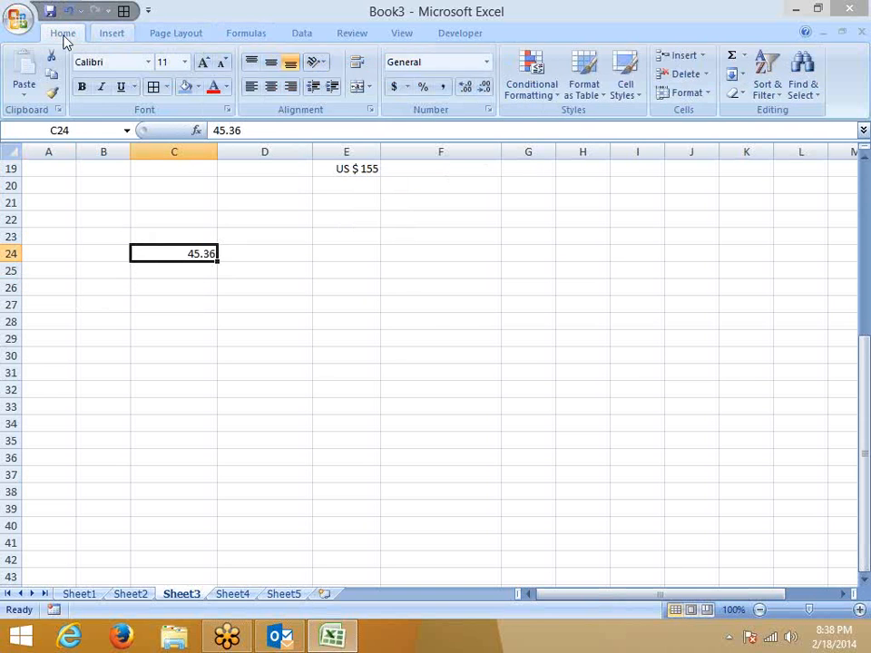
Apply the custom format #0 "Rupees" .00 "Paise" to C24, showing 45 Rupees .36 Paise.
left_click(487, 110)
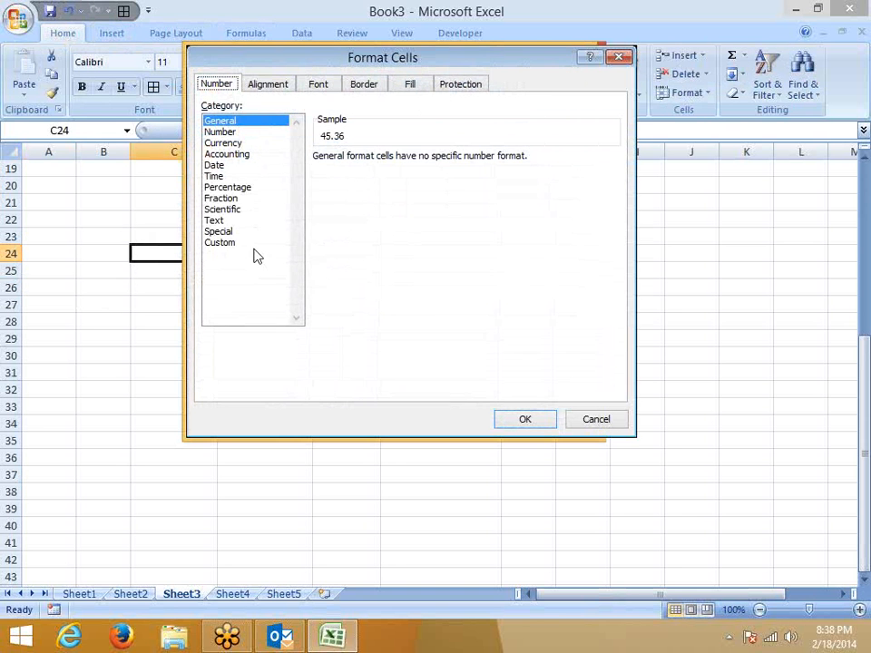
left_click(264, 241)
double_click(357, 173)
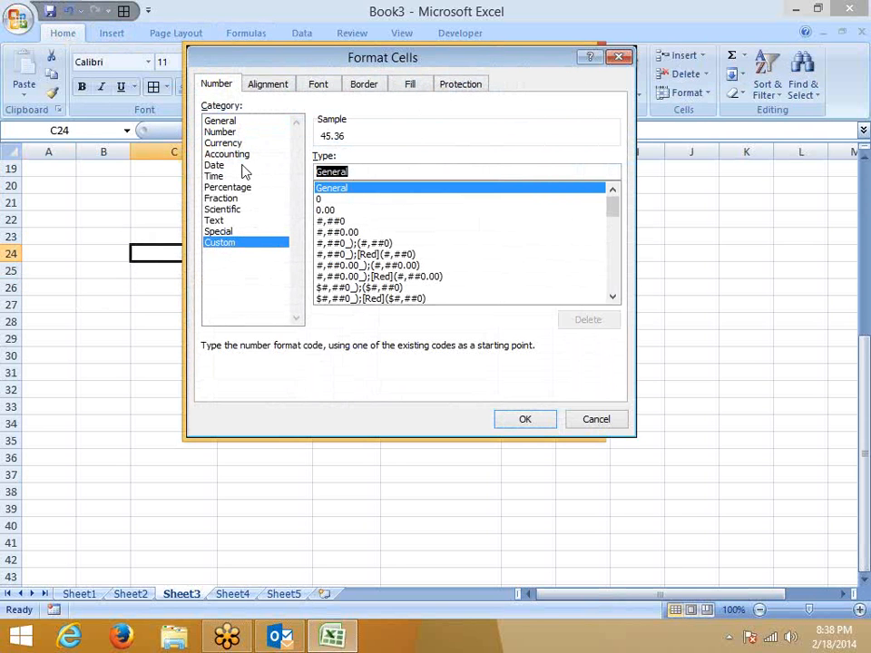
type("#0")
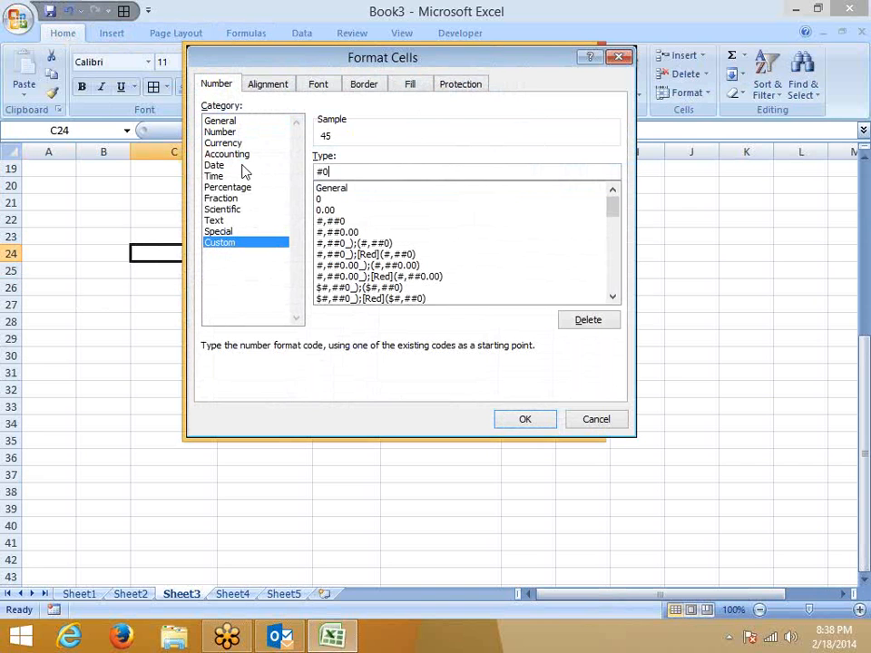
type(" \"")
type("Rpu")
key("BackSpace")
key("BackSpace")
type("upees\" .00 \"P")
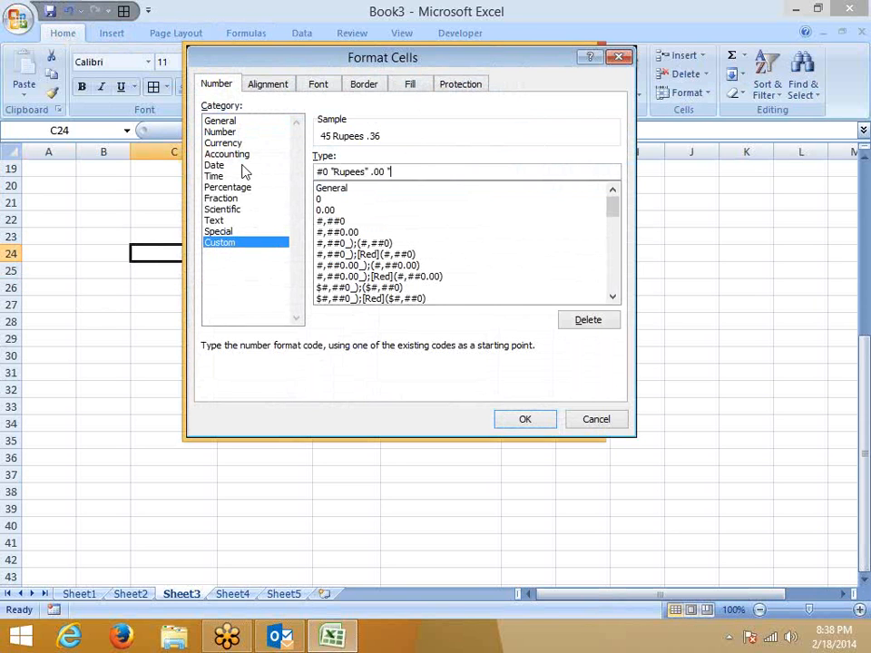
type("as")
key("BackSpace")
type("ise\"")
key("Return")
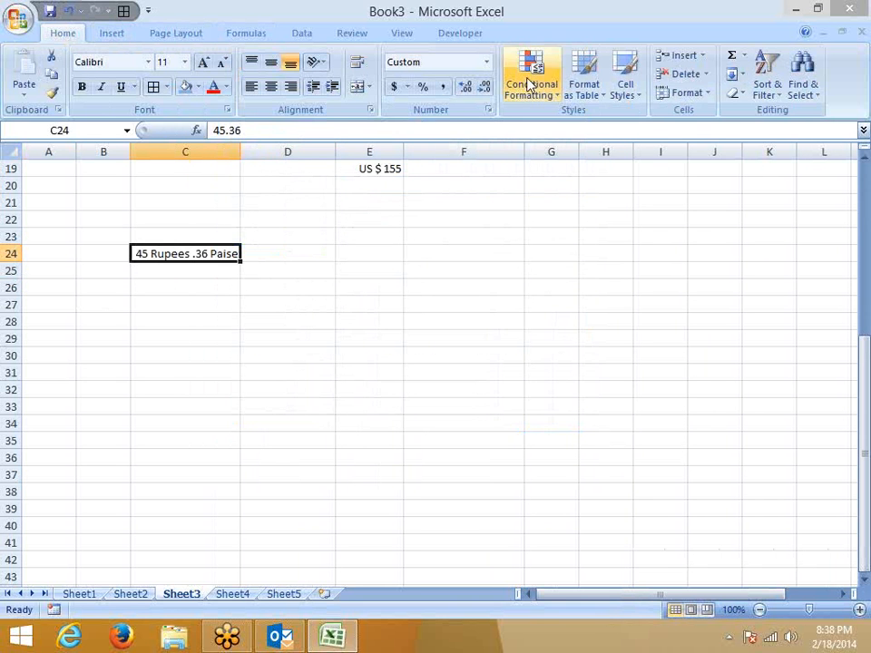
left_click(488, 108)
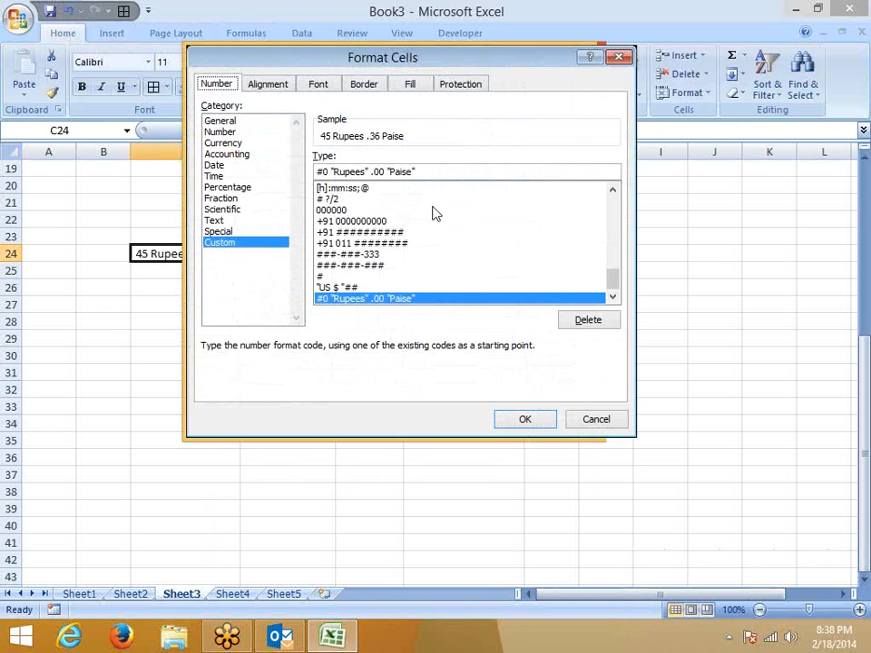
Replace the leading #0 in C24's rupee format code with ##.
double_click(322, 170)
double_click(374, 171)
double_click(347, 170)
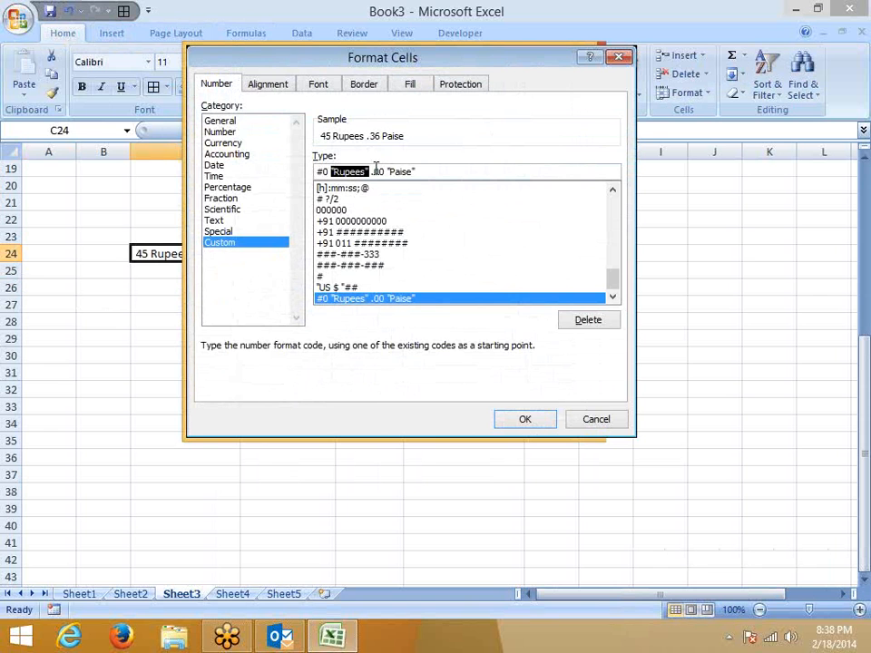
double_click(400, 170)
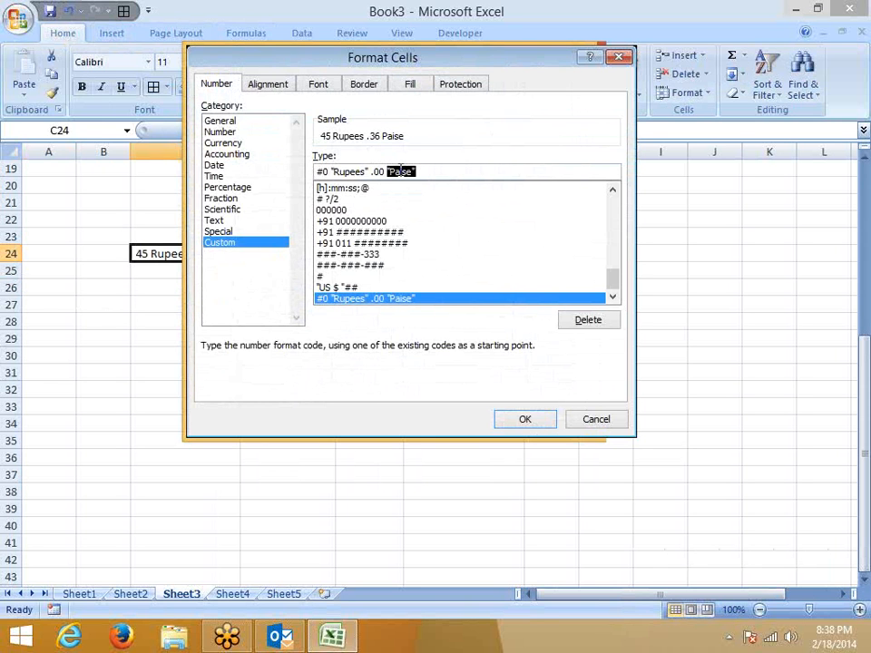
double_click(322, 171)
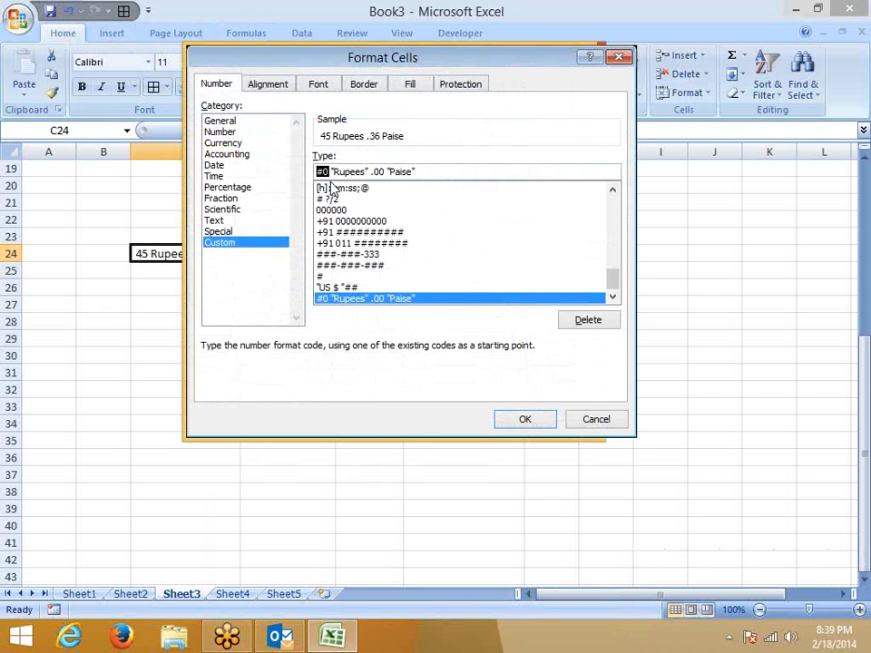
left_click_drag(352, 54, 404, 58)
type("##")
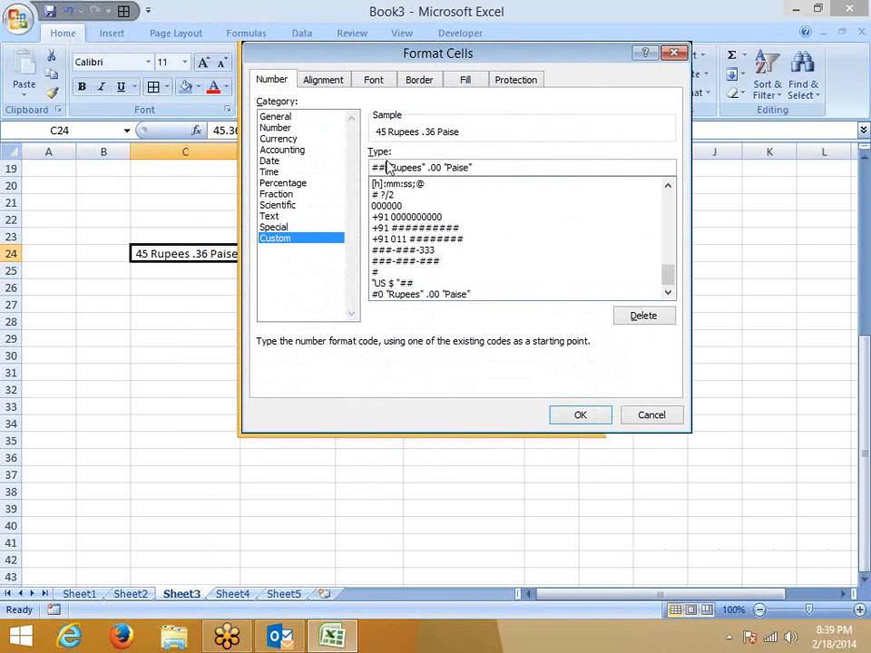
key("Return")
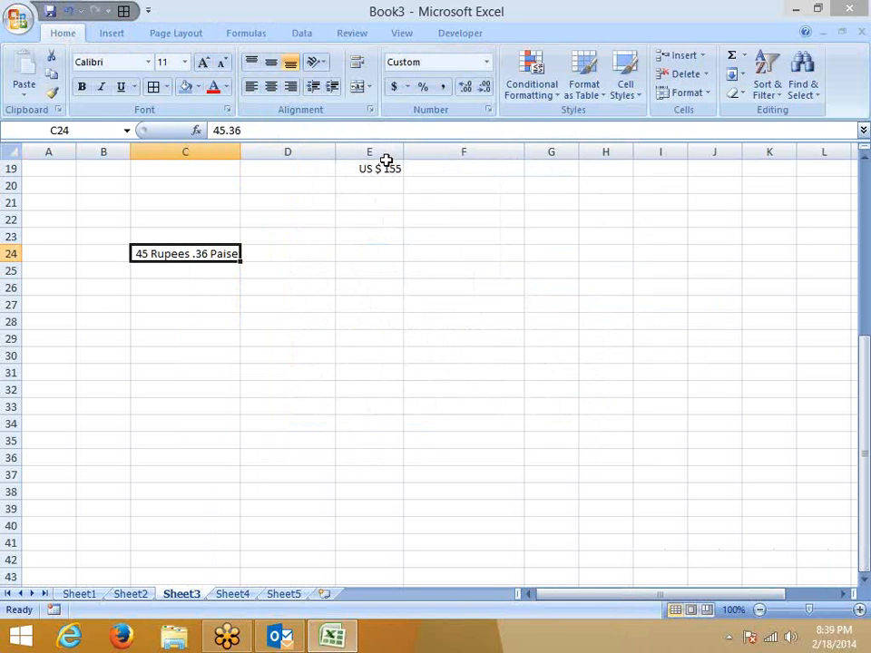
Enter 0.36 in cell C24.
type("0.36")
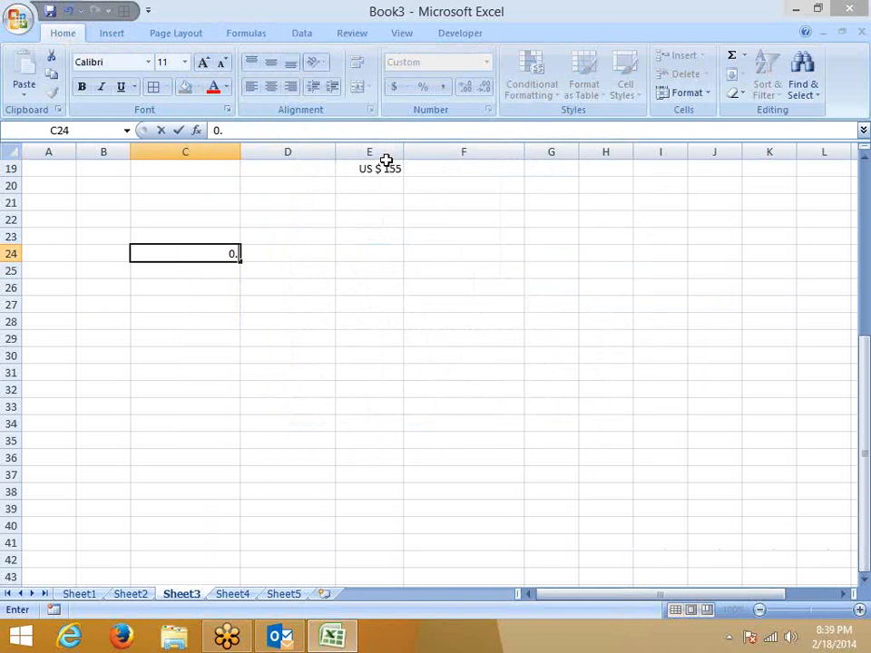
key("Return")
key("Up")
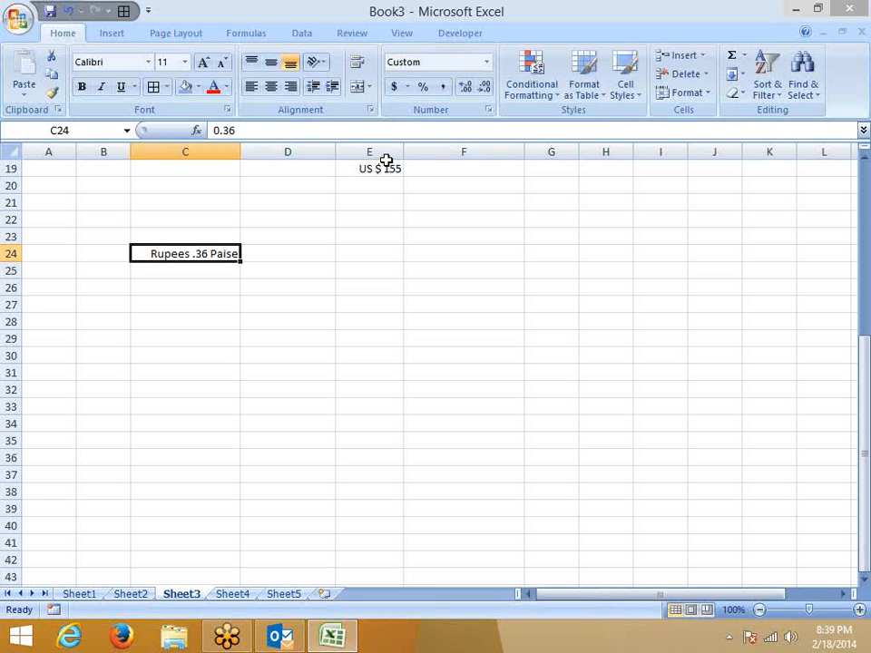
Replace ## with 00 in C24's format so it reads 00 Rupees .36 Paise.
left_click(488, 110)
double_click(377, 167)
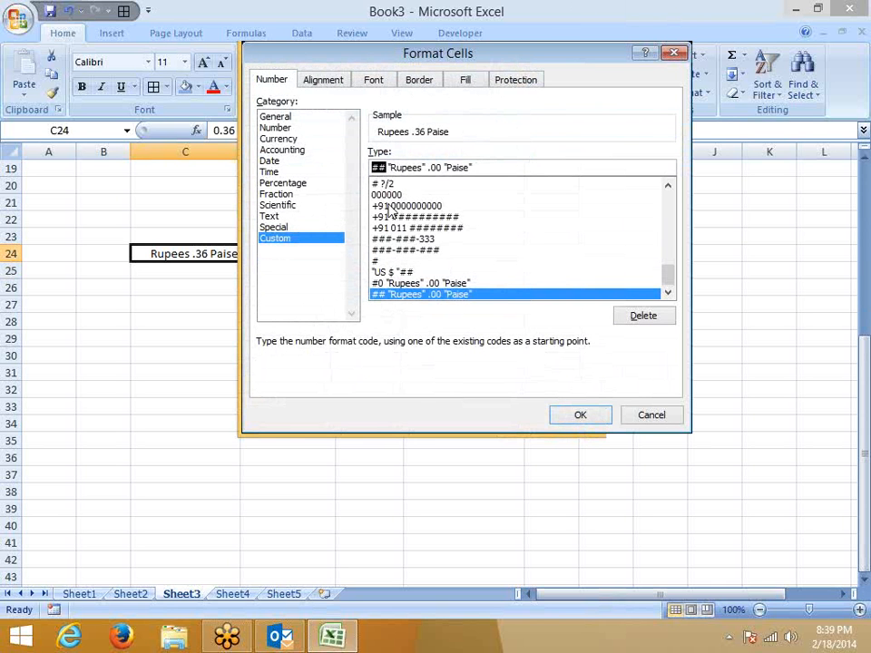
type("00")
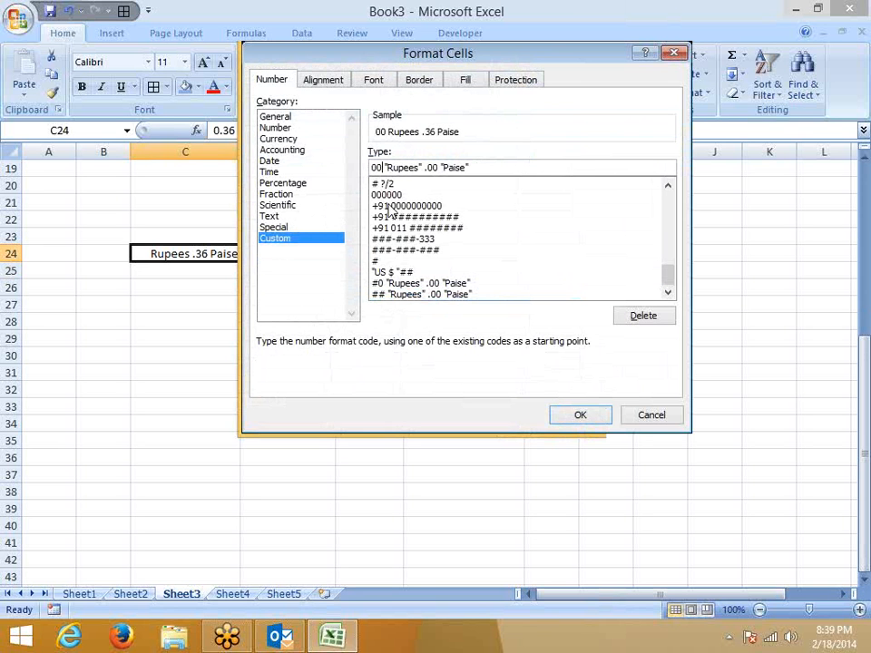
key("Return")
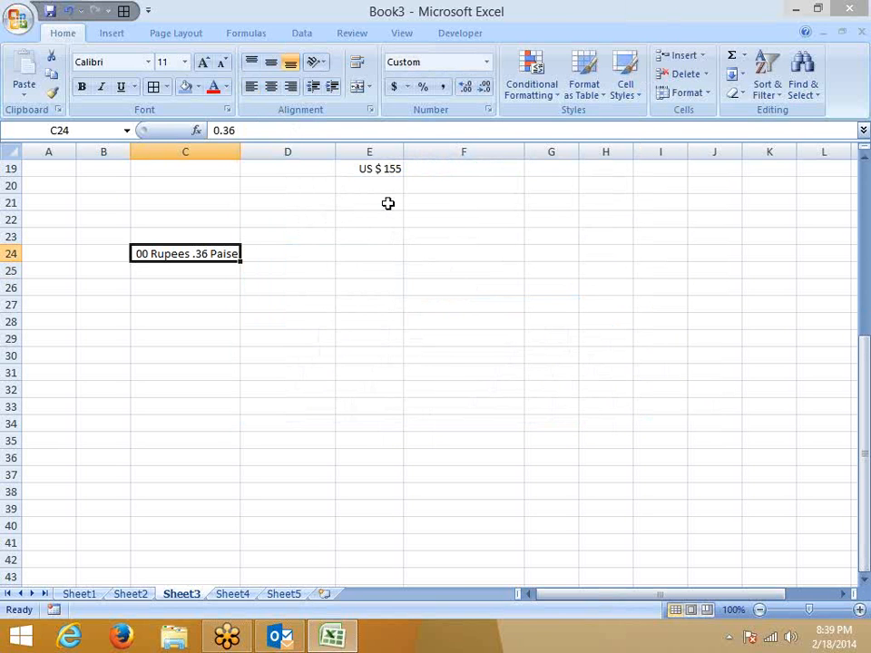
Shorten the leading 00 in C24's rupee format to a single 0.
left_click(488, 108)
left_click(380, 167)
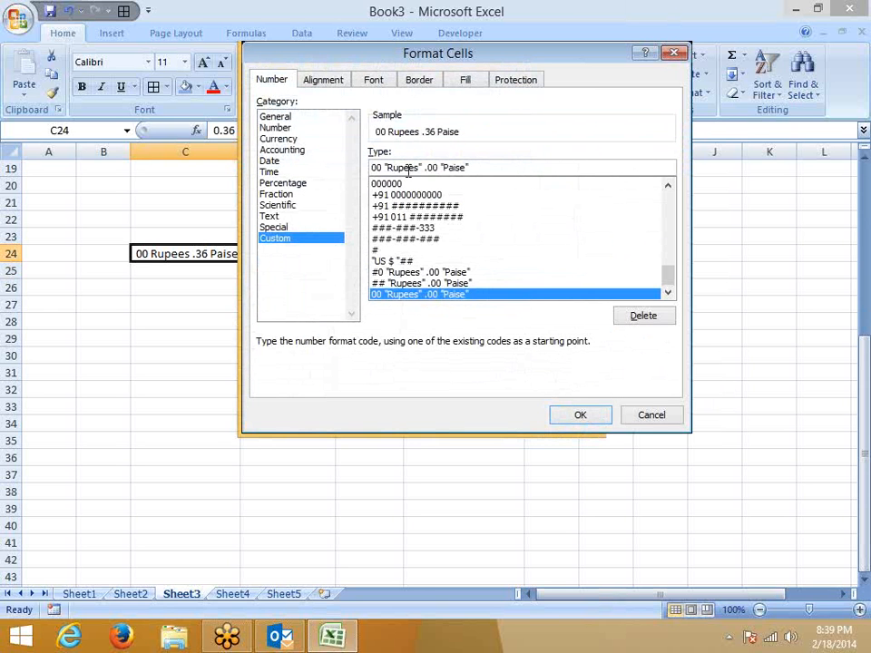
key("BackSpace")
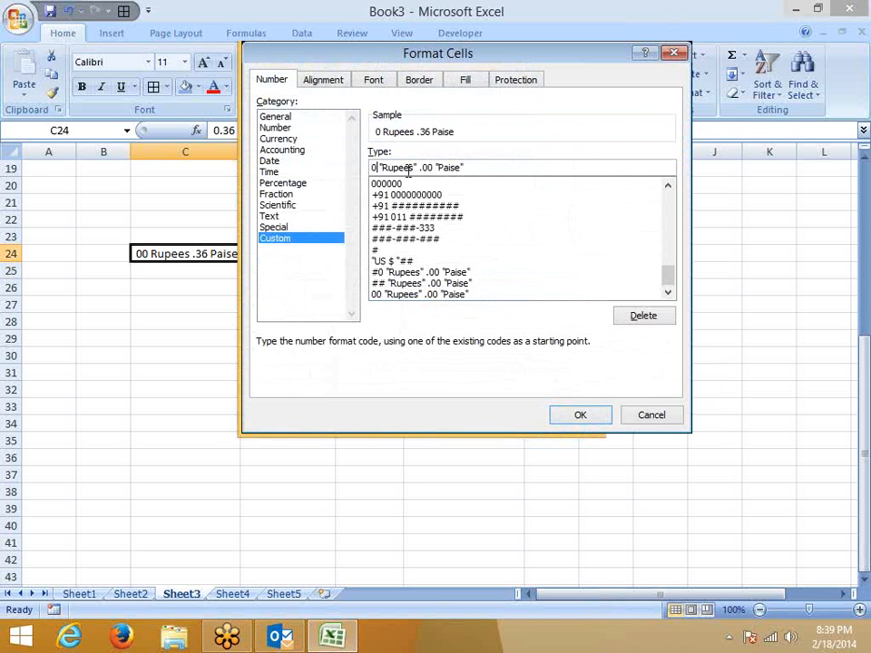
key("Return")
Enter 1.36 in cell C24.
type("1.36")
key("Return")
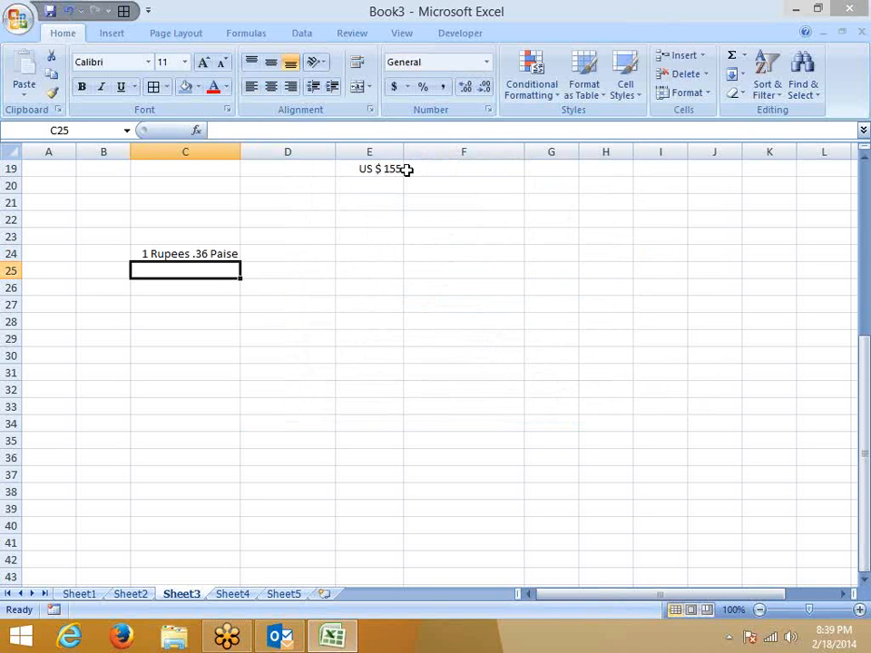
left_click(200, 253)
Insert # after the leading 0 so C24's format code starts with 0#.
left_click(489, 110)
left_click(379, 167)
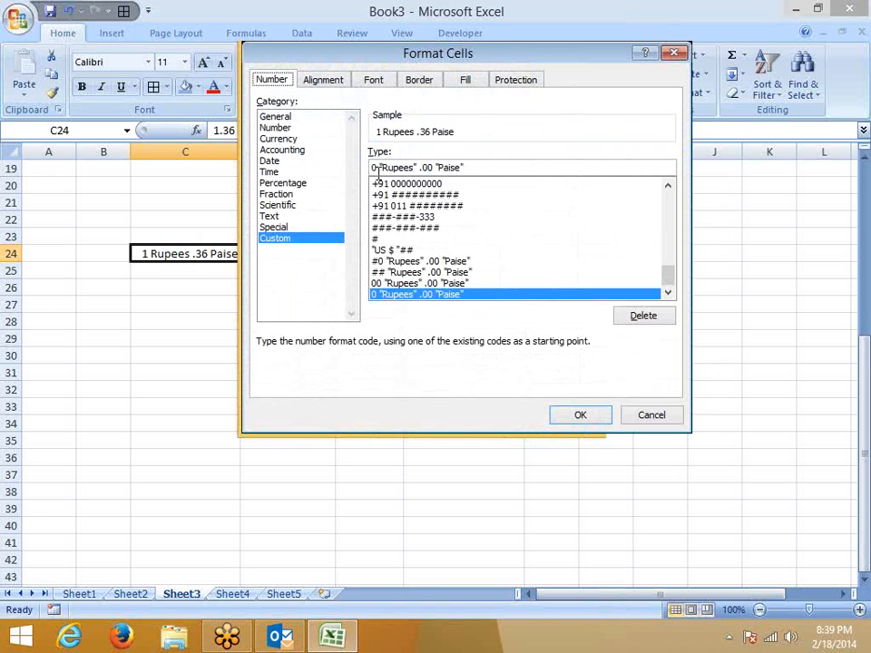
type("#")
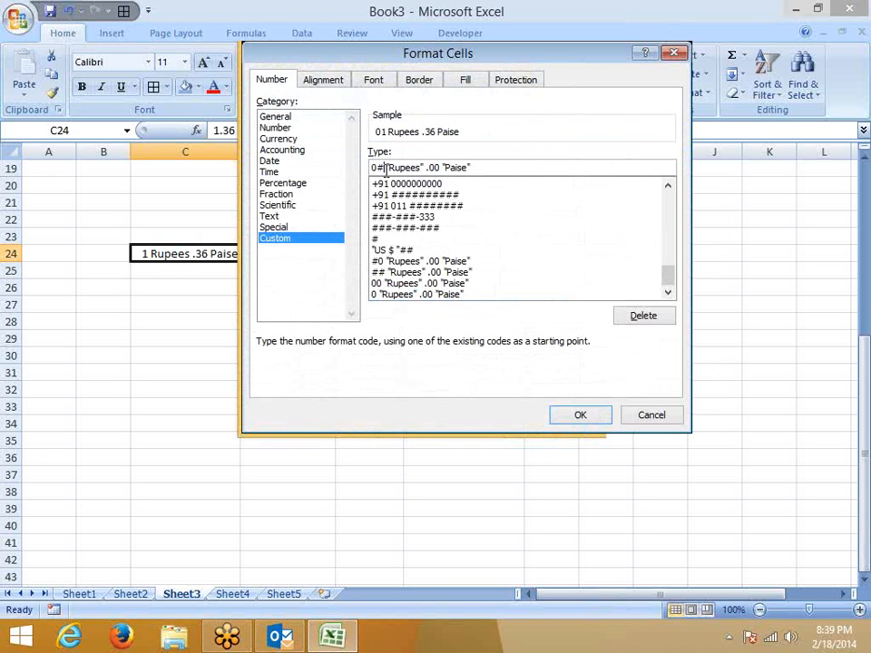
double_click(434, 168)
left_click(437, 168)
double_click(433, 168)
left_click(433, 167)
double_click(432, 167)
left_click(433, 167)
Confirm the 0# rupee format so C24 shows 01 Rupees .36 Paise, then switch to Outlook.
left_click(601, 416)
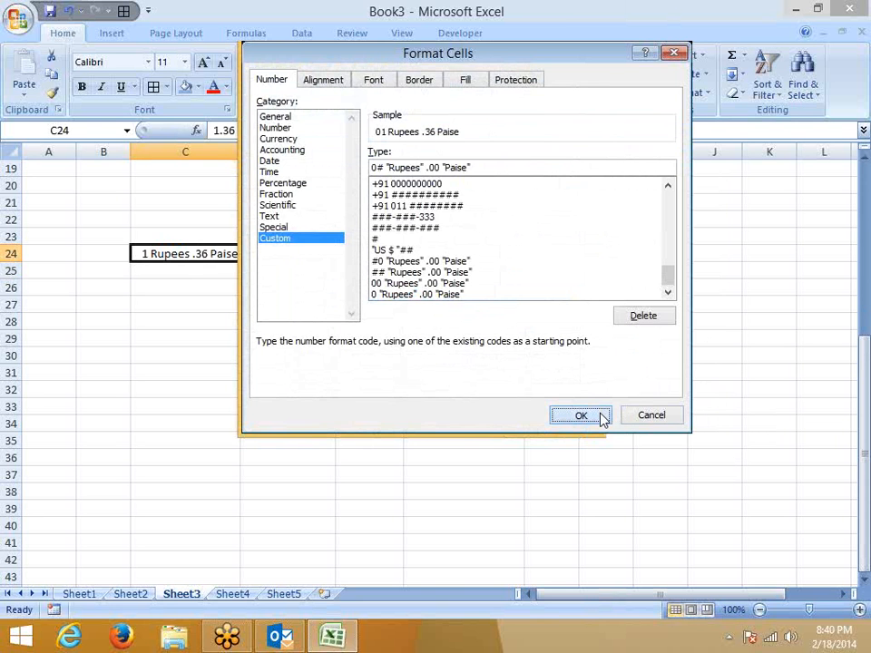
left_click(769, 637)
left_click(520, 432)
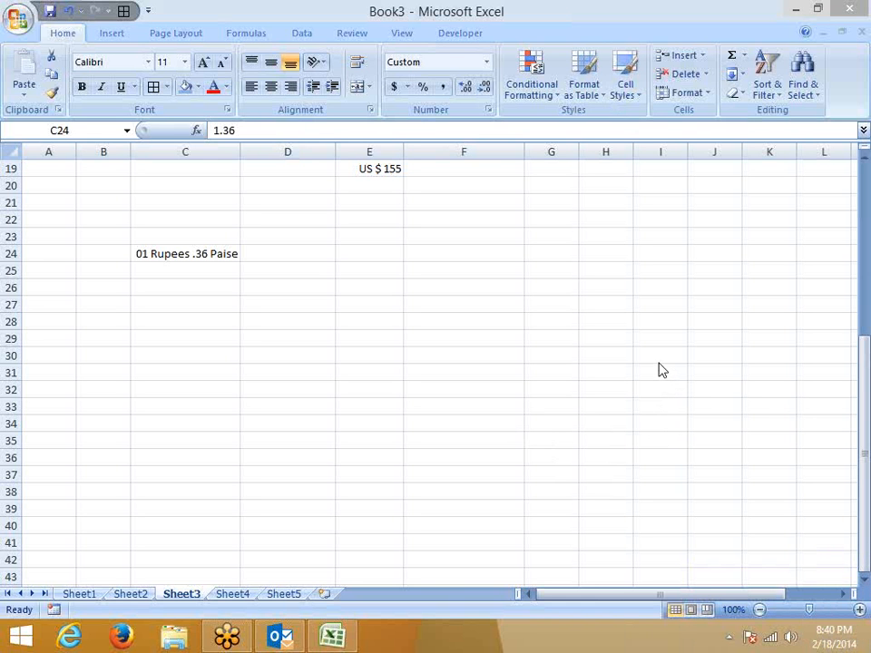
left_click(277, 637)
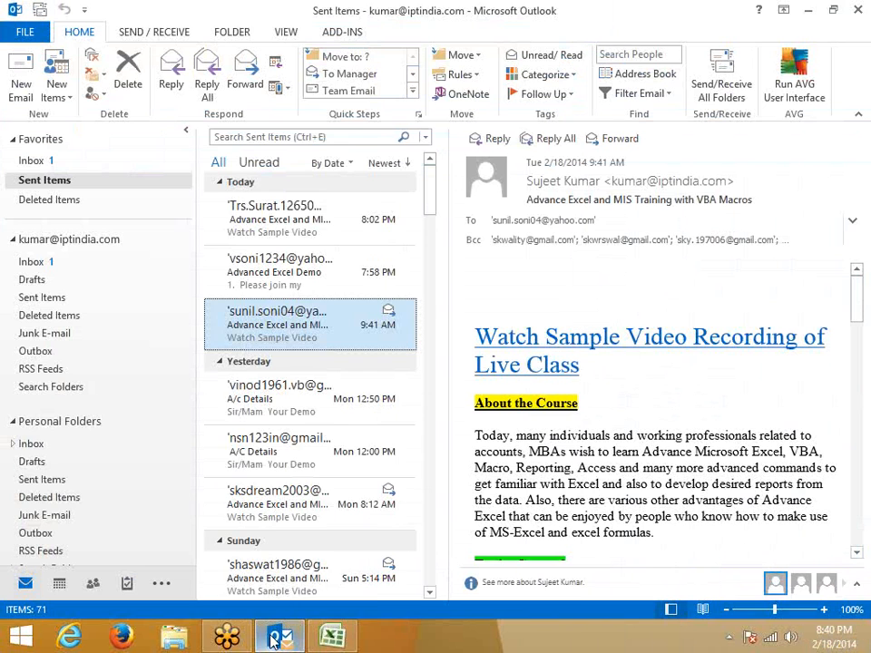
Close the Outlook window from its taskbar jump list.
right_click(278, 637)
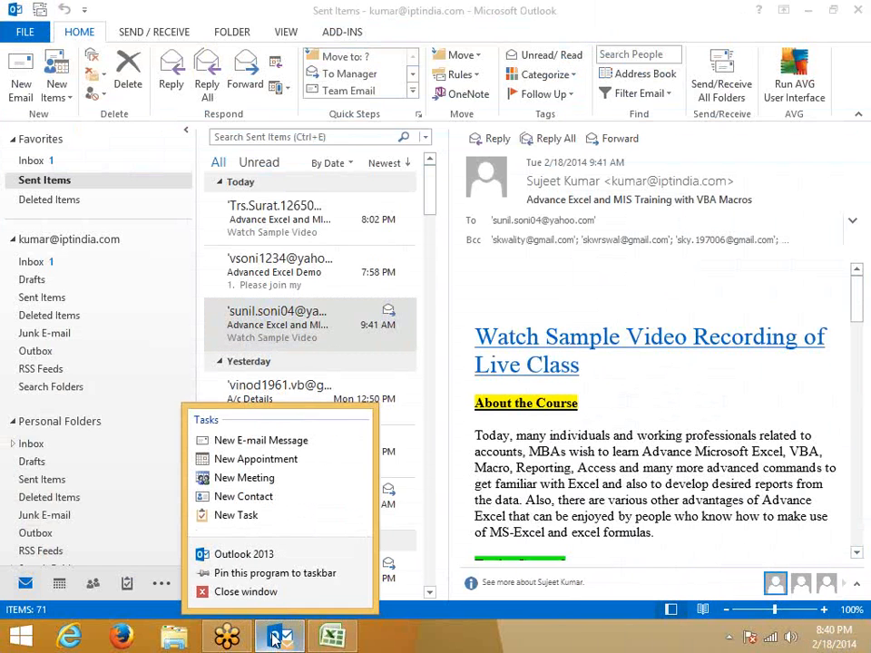
left_click(269, 593)
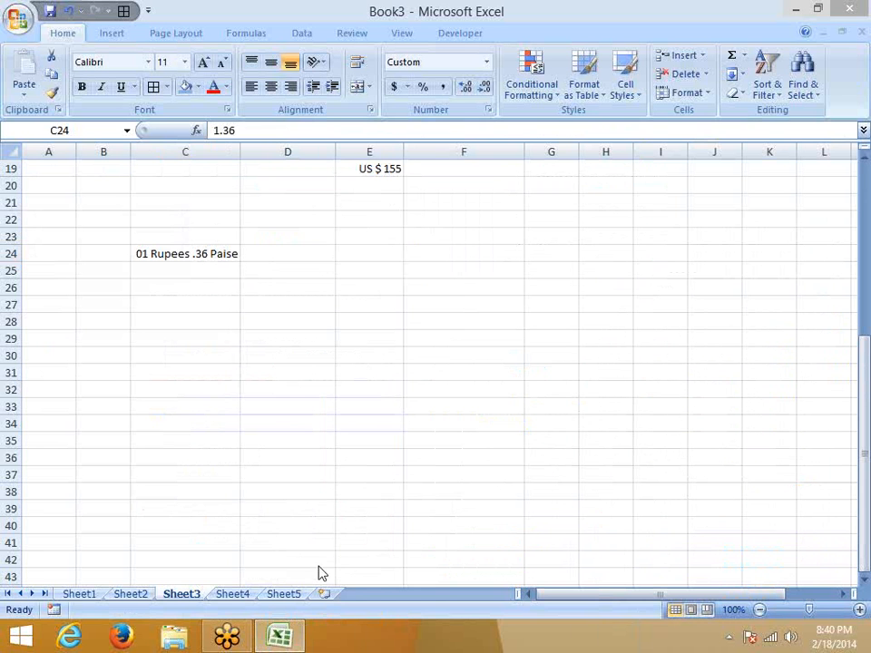
Browse the custom format codes for empty cell C37, cancel without changes, and switch to Firefox.
left_click(216, 473)
left_click(488, 110)
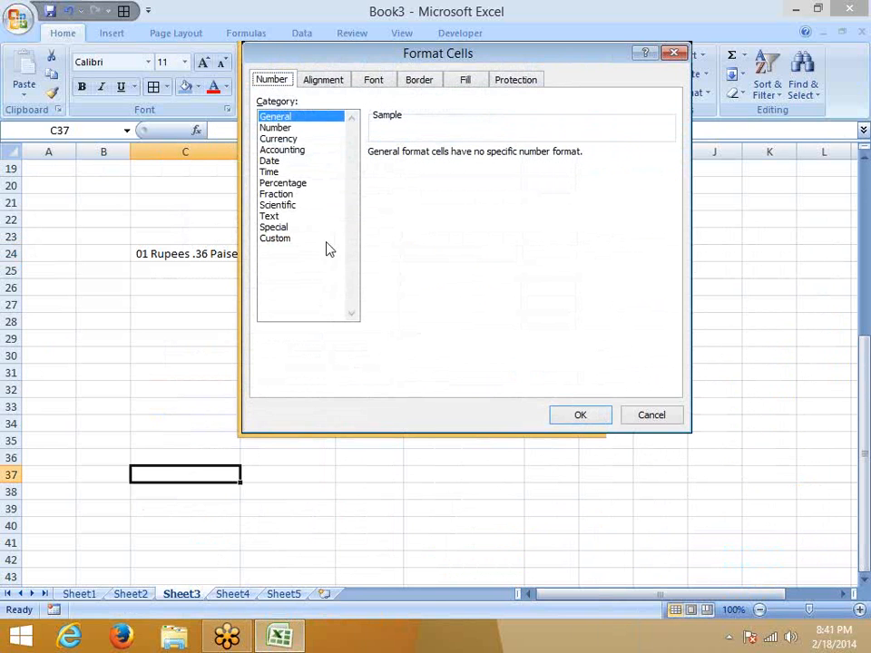
left_click(297, 239)
left_click(417, 250)
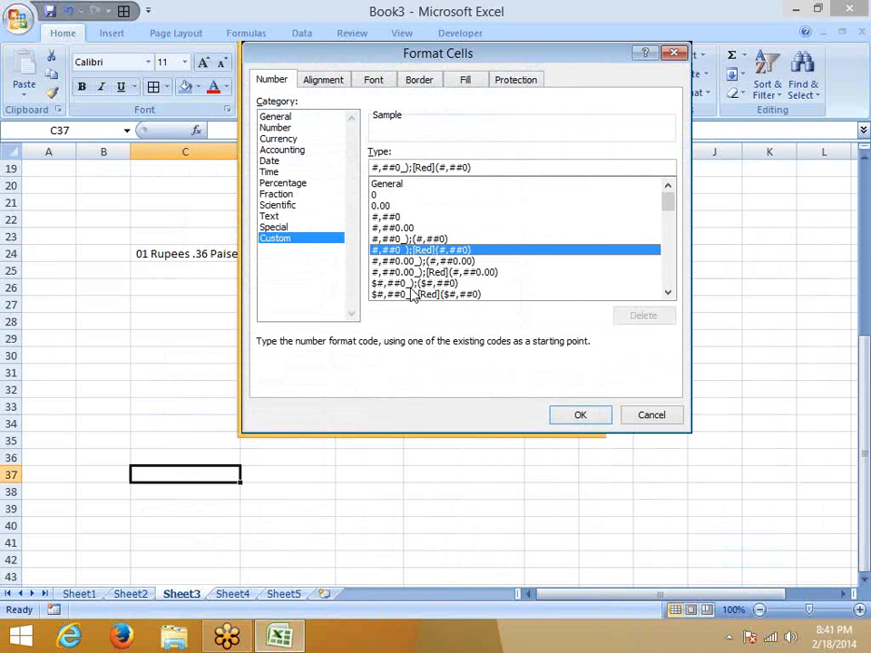
scroll(410, 292, "down", 3)
scroll(412, 295, "up", 2)
scroll(412, 295, "down", 2)
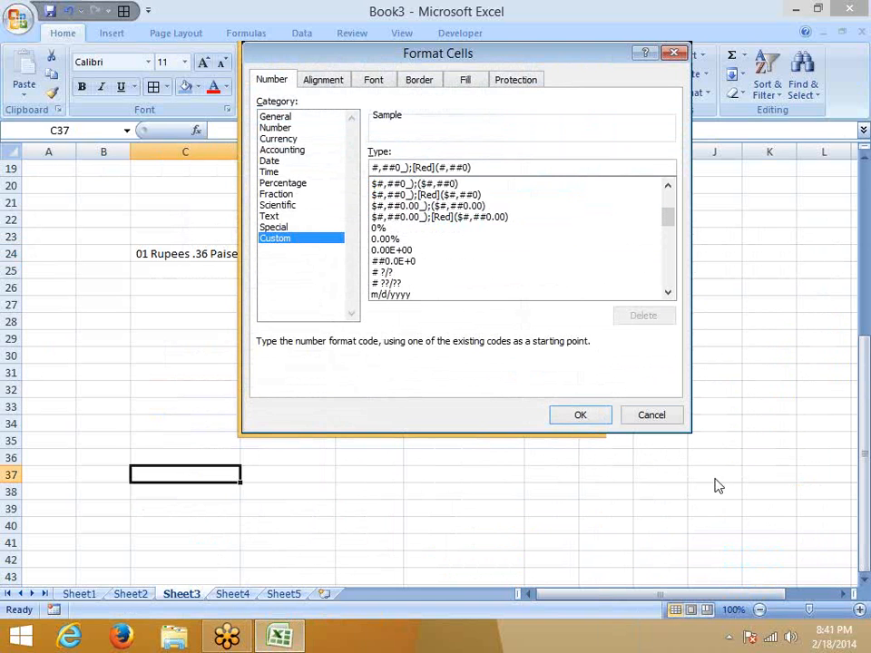
left_click_drag(485, 52, 382, 64)
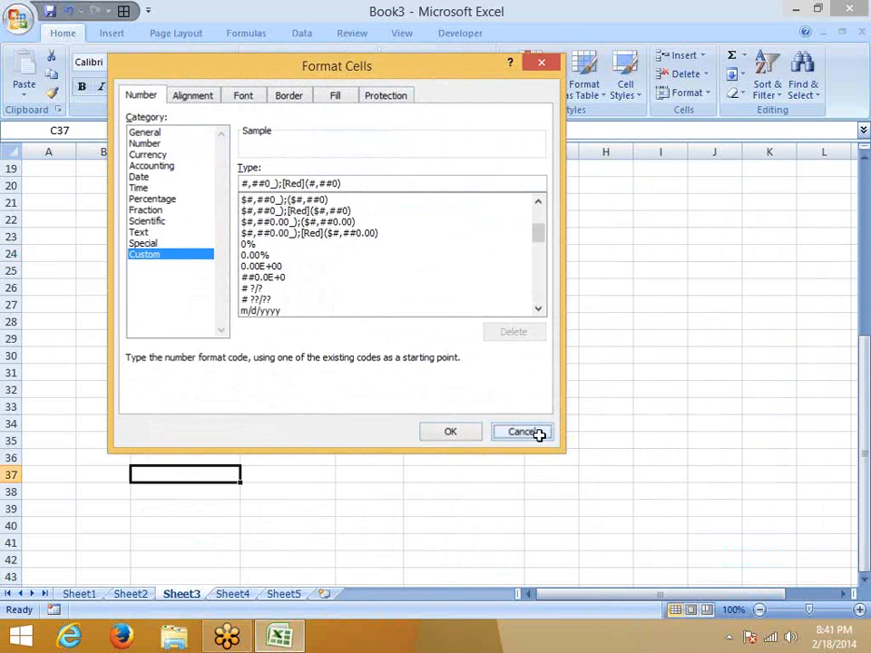
left_click(531, 431)
left_click(125, 638)
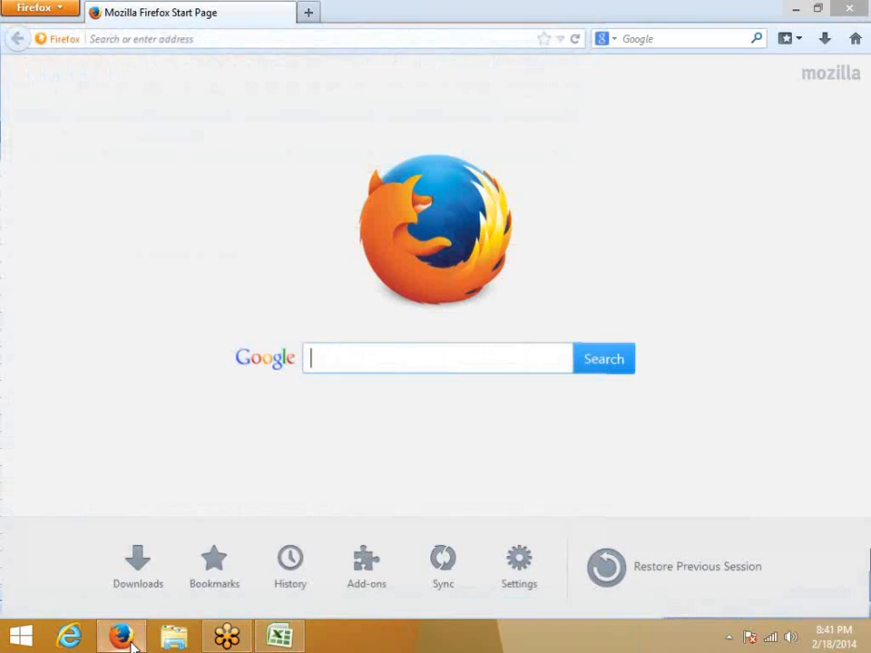
Load google.co.in in Firefox's address bar.
left_click(165, 40)
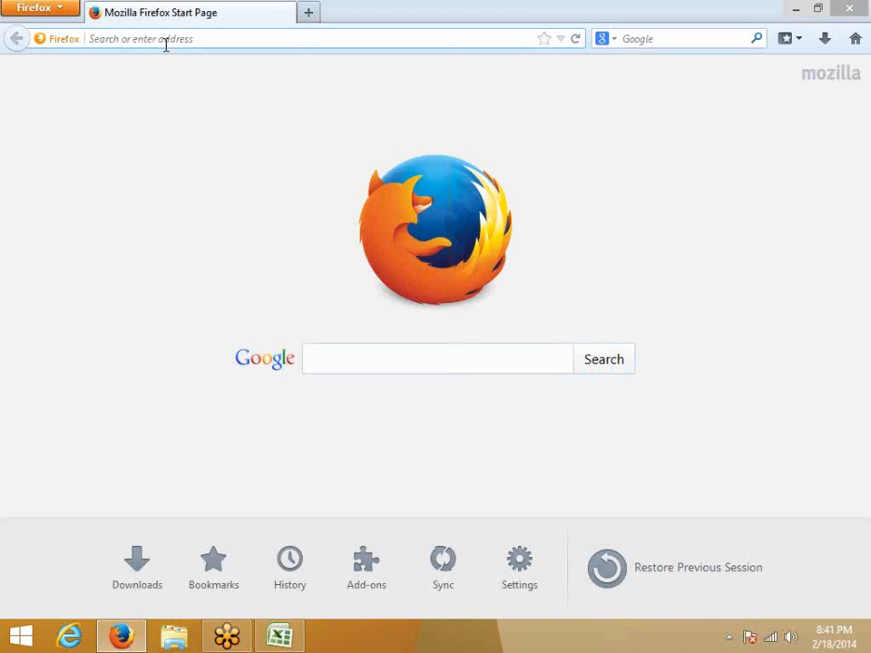
type("gm")
key("BackSpace")
key("BackSpace")
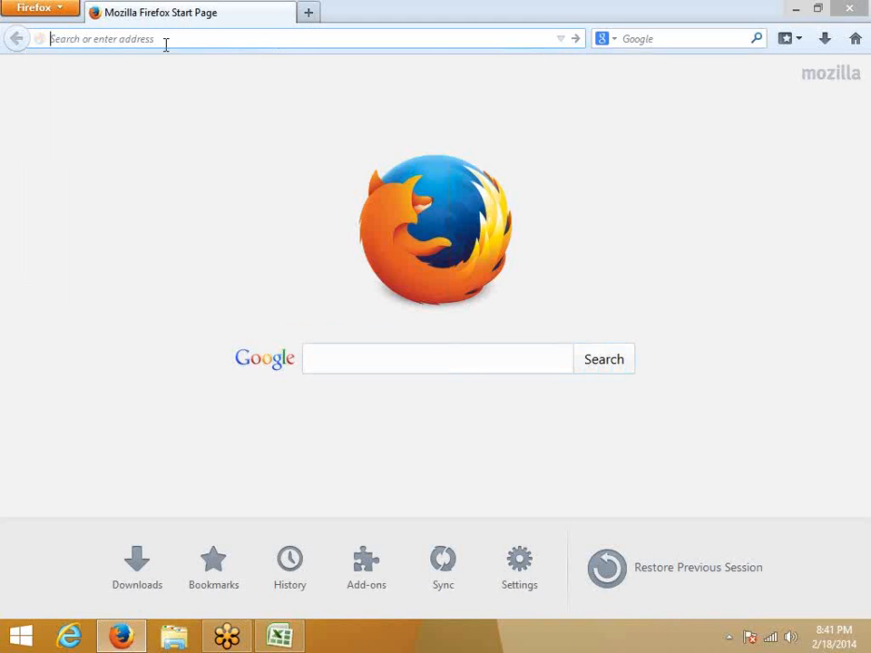
type("google.co.in/")
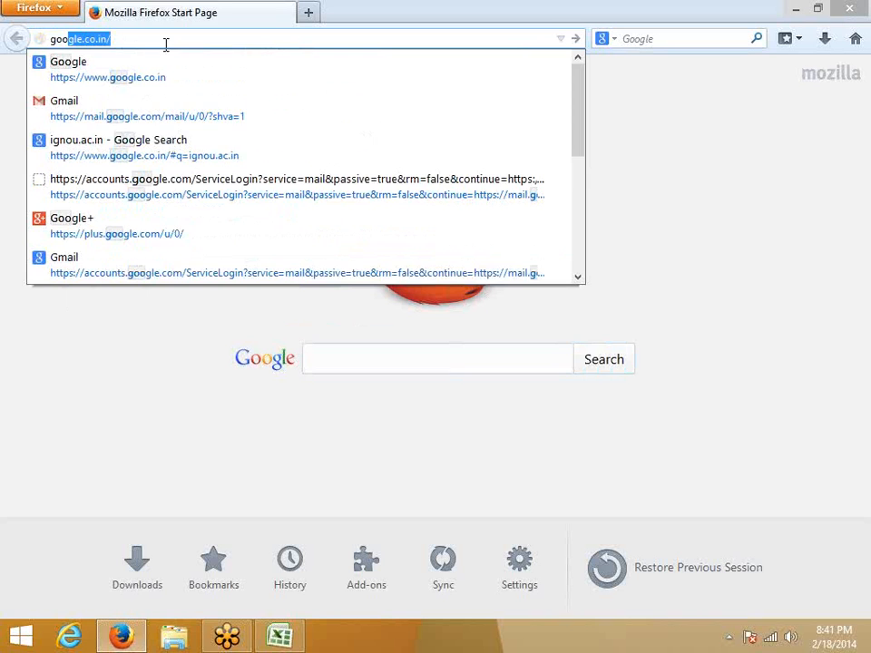
key("Return")
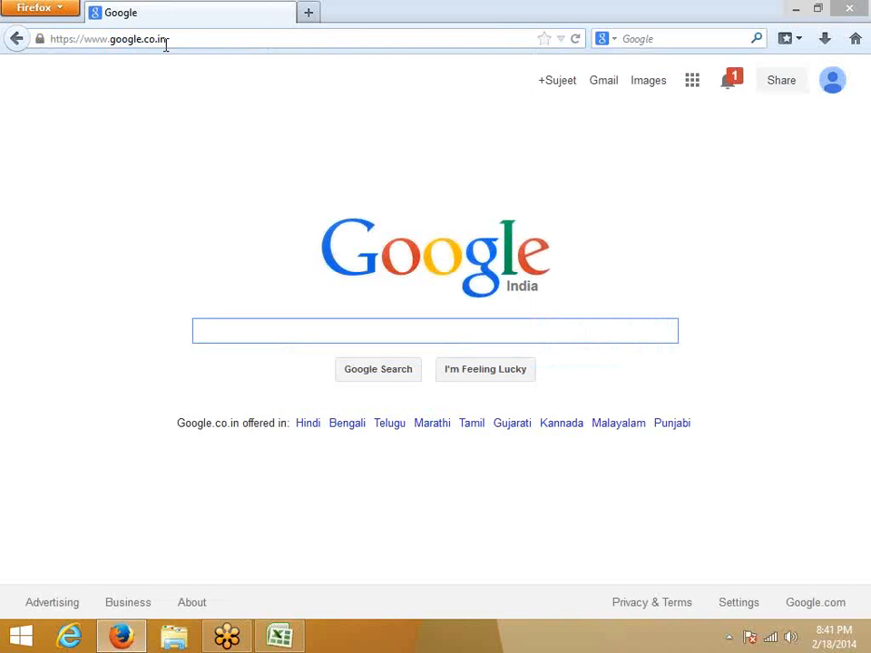
Search Google for 'custom format in excel' and open the 'Create a custom number format' article.
type("e")
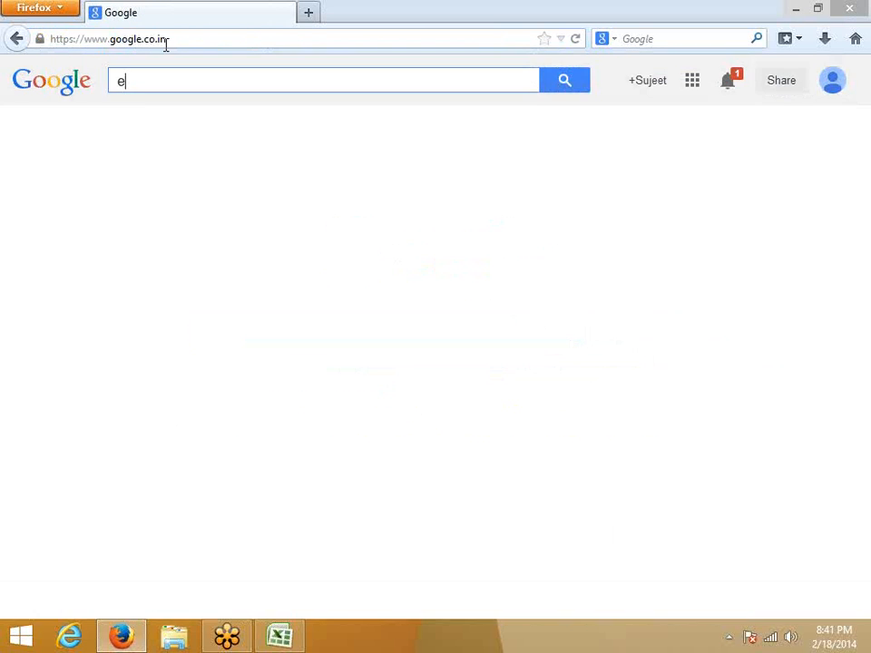
type("xce")
key("BackSpace")
key("BackSpace")
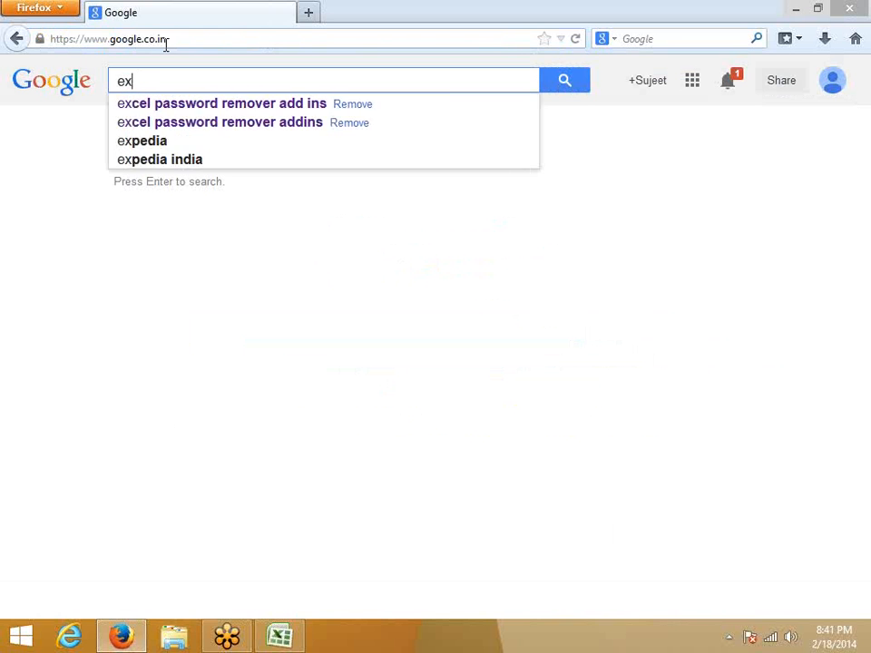
key("BackSpace")
key("BackSpace")
type("custo")
key("Down")
key("Return")
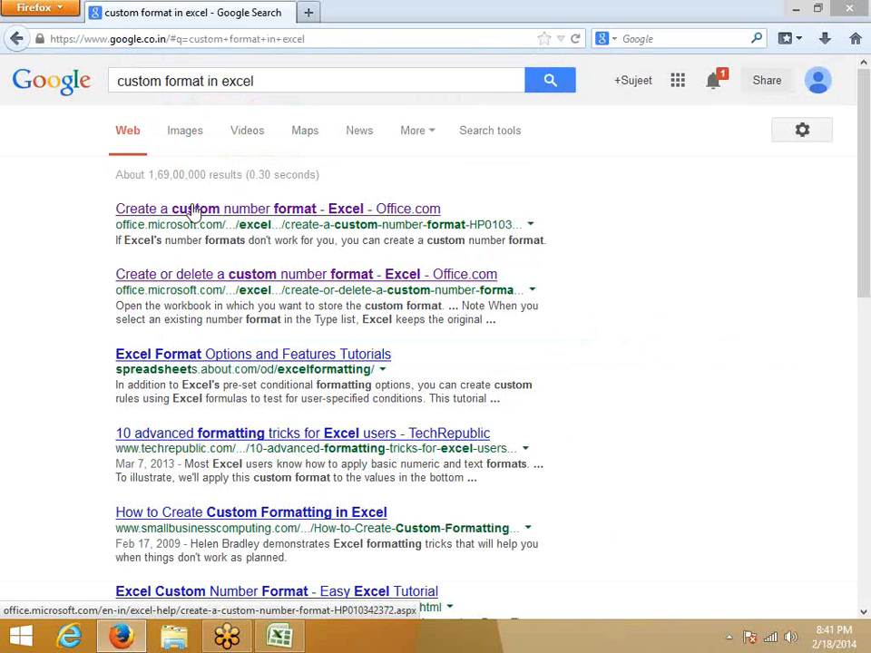
left_click(148, 208)
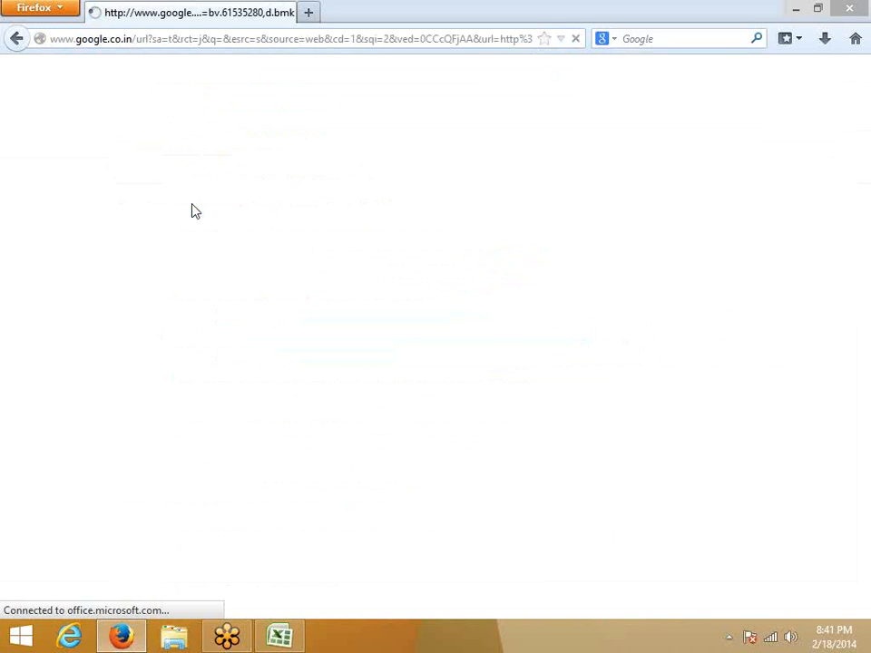